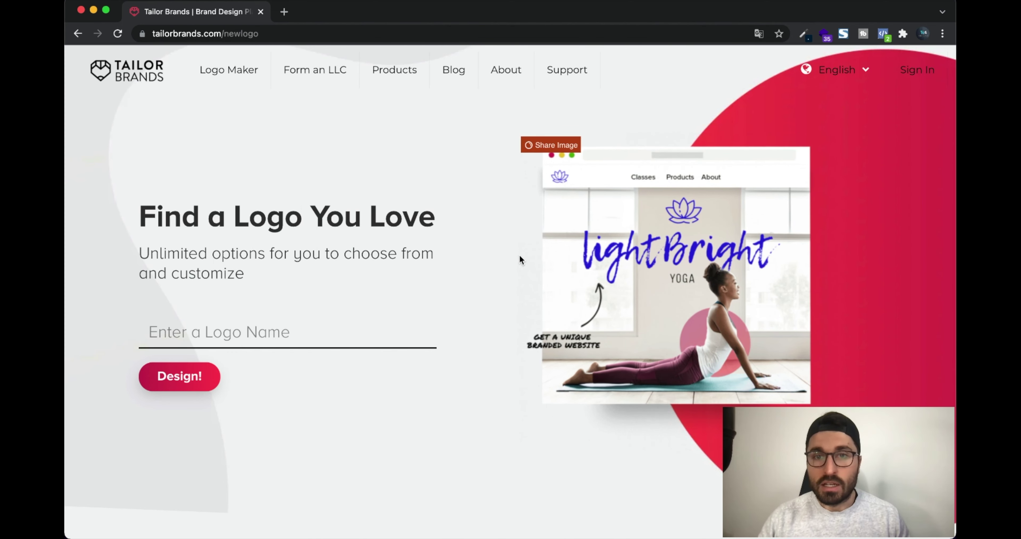
Switch the Tailor Brands site language from English to Français
left_click(868, 77)
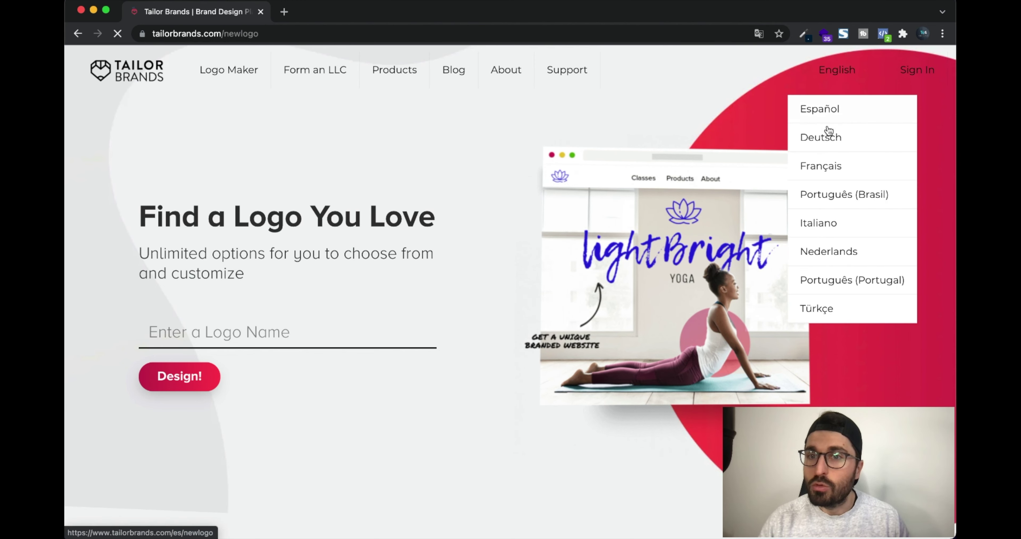
left_click(822, 165)
left_click(840, 71)
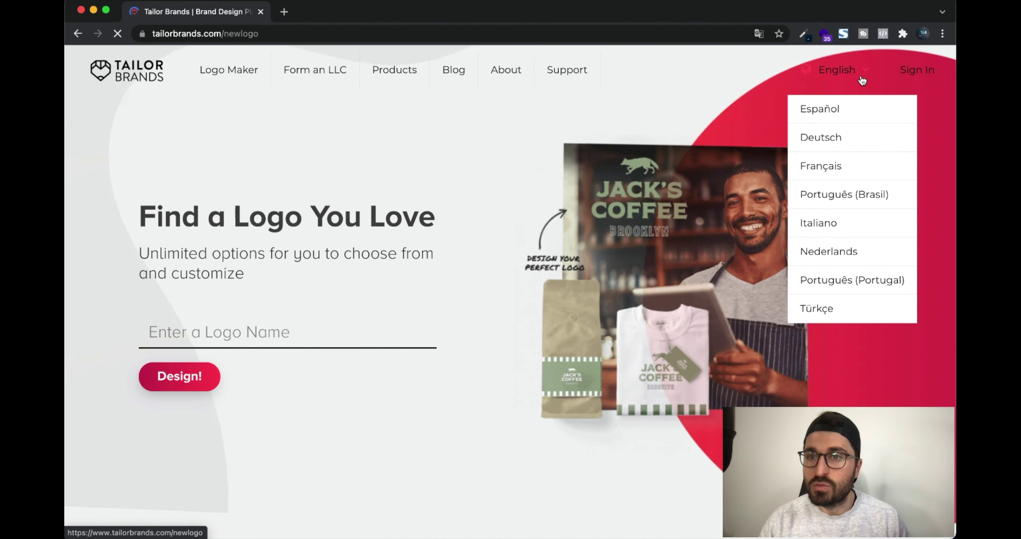
left_click(821, 173)
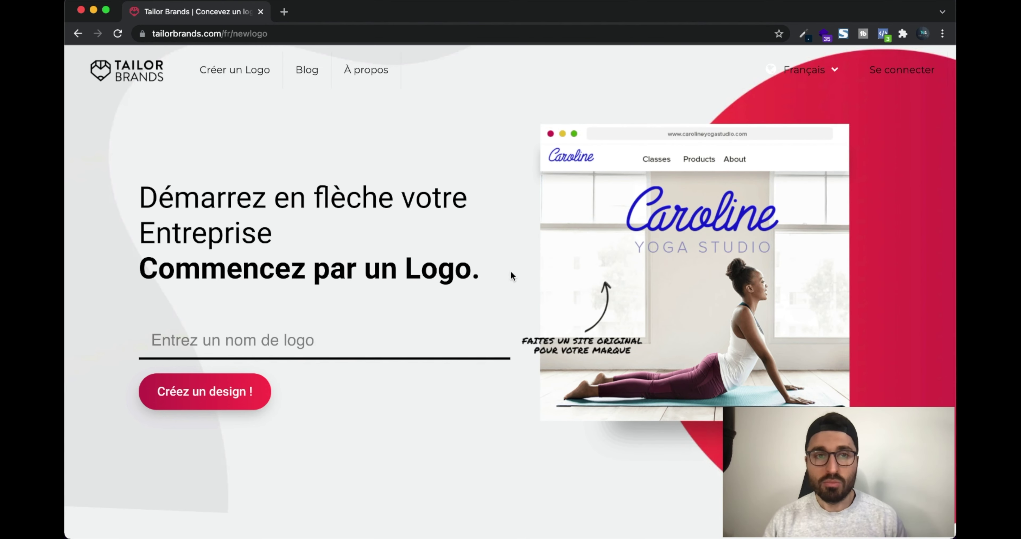
Enter 'BCE' as the logo name and start creating the design
mouse_move(529, 268)
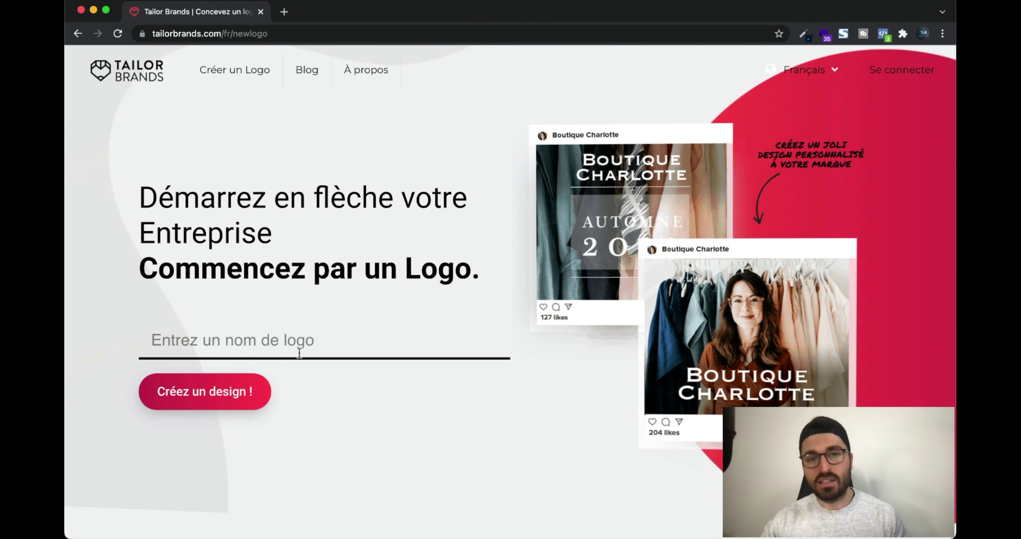
type("B")
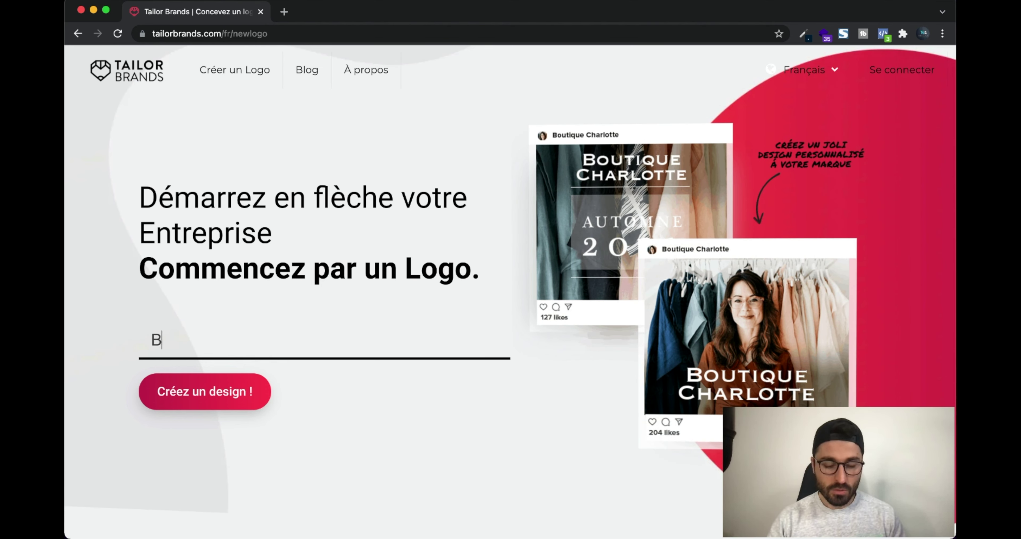
type("CE")
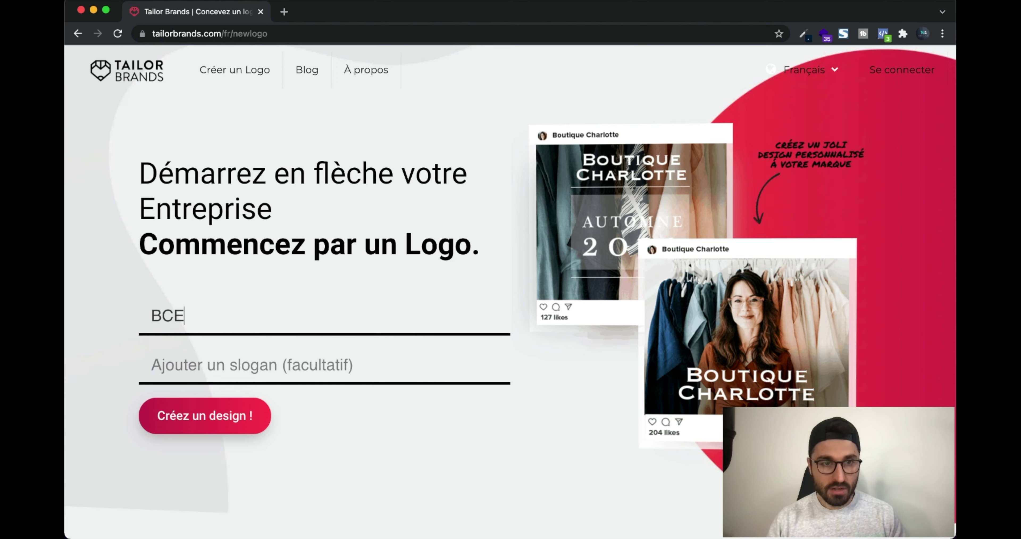
left_click(230, 419)
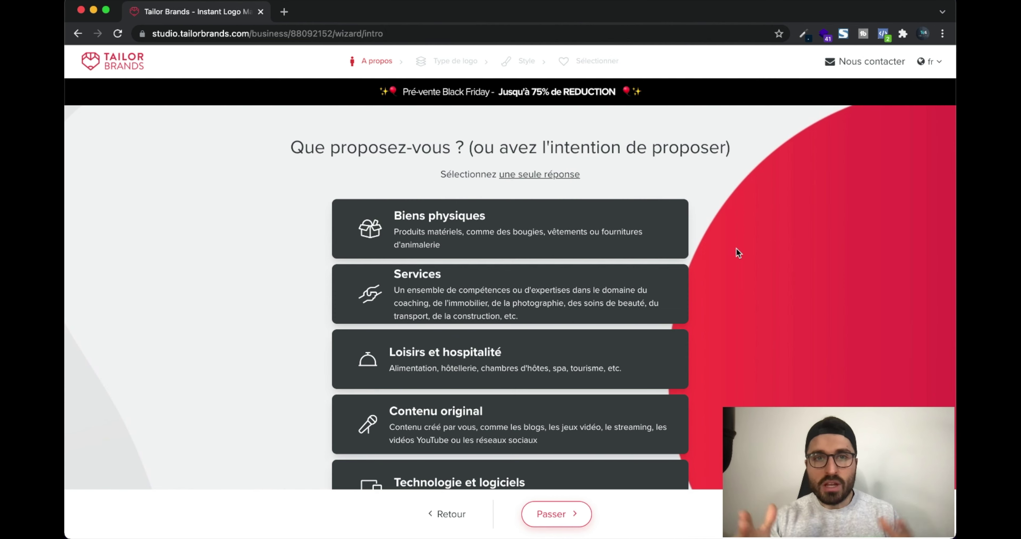
Choose 'Biens physiques' as the business offering and go to the next question
scroll(737, 249, "down", 3)
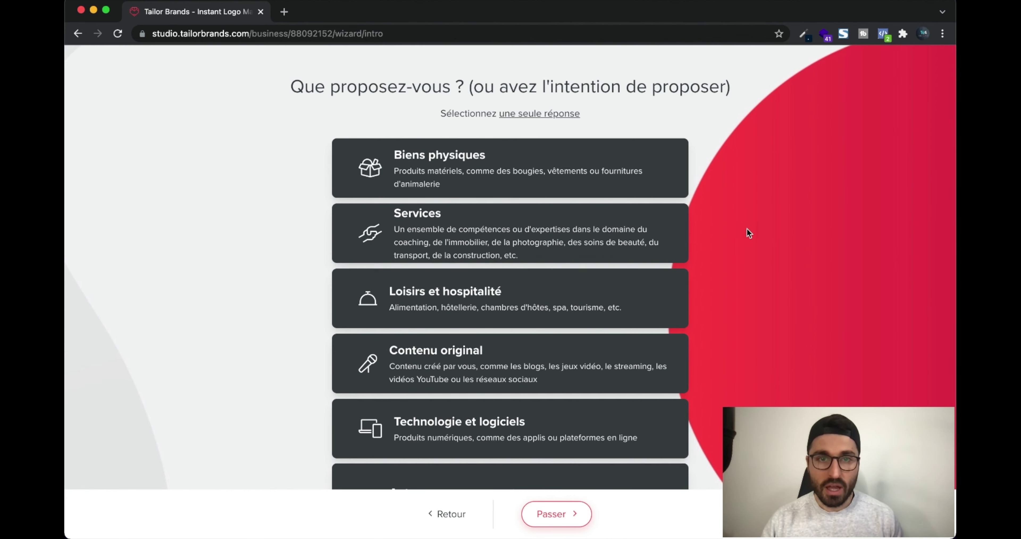
scroll(747, 228, "down", 3)
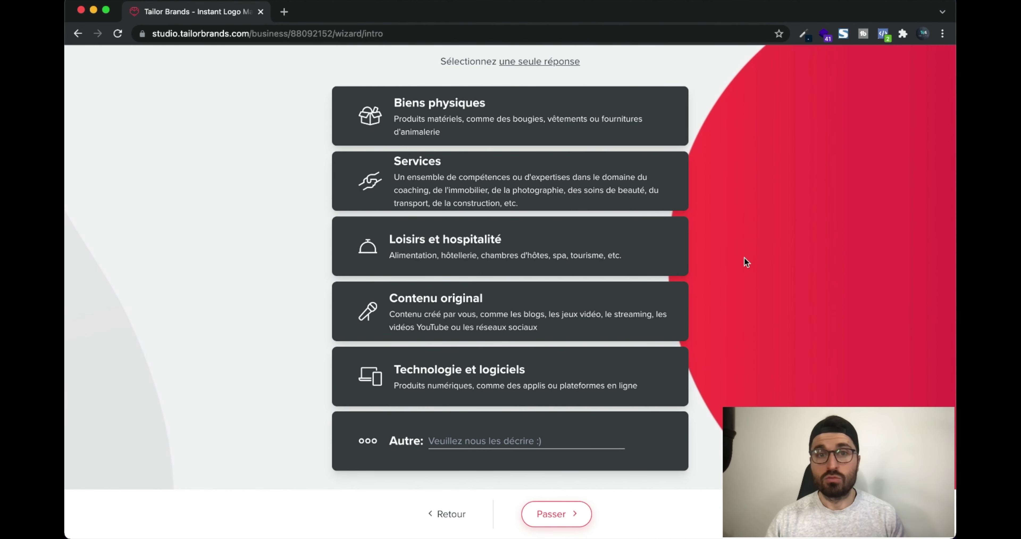
scroll(744, 257, "up", 3)
scroll(744, 262, "down", 3)
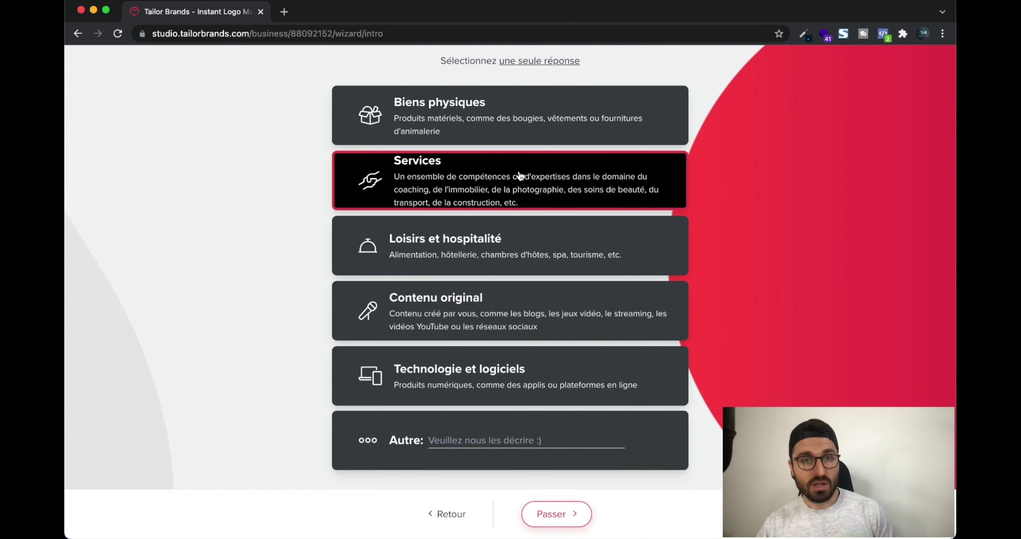
scroll(634, 263, "up", 3)
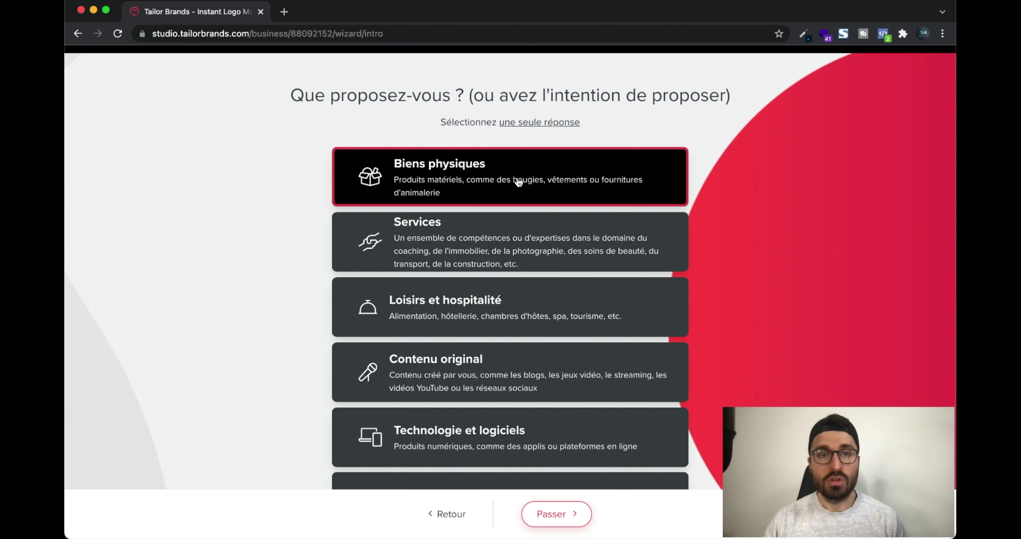
left_click(554, 177)
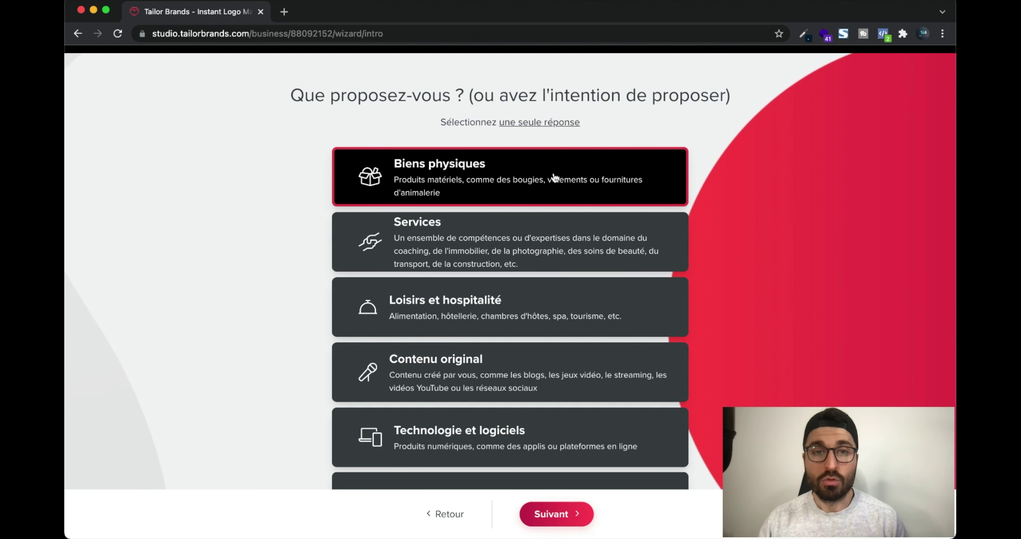
left_click(551, 512)
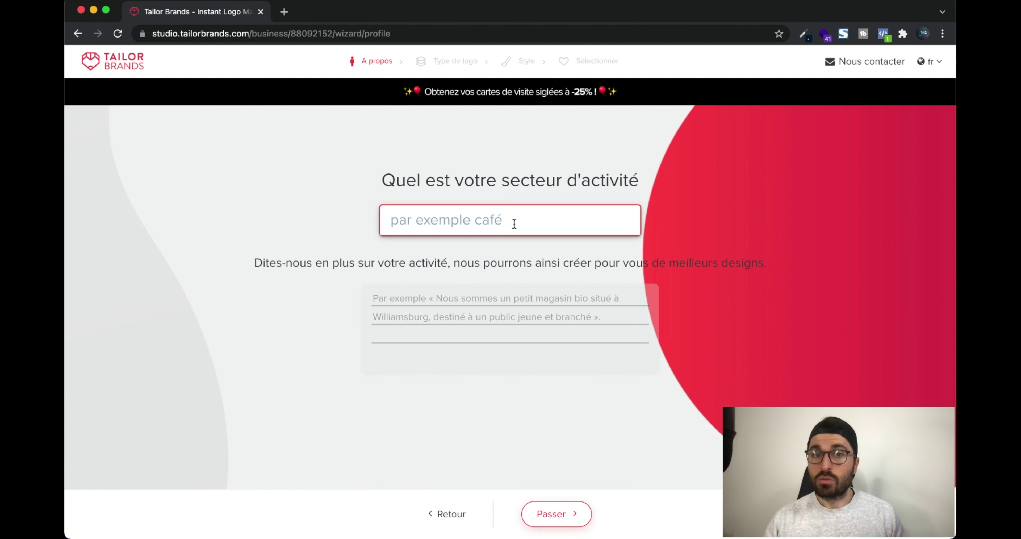
Set the sector to Café with description 'Vente de café en ligne pour les gros geek', then continue
type("café")
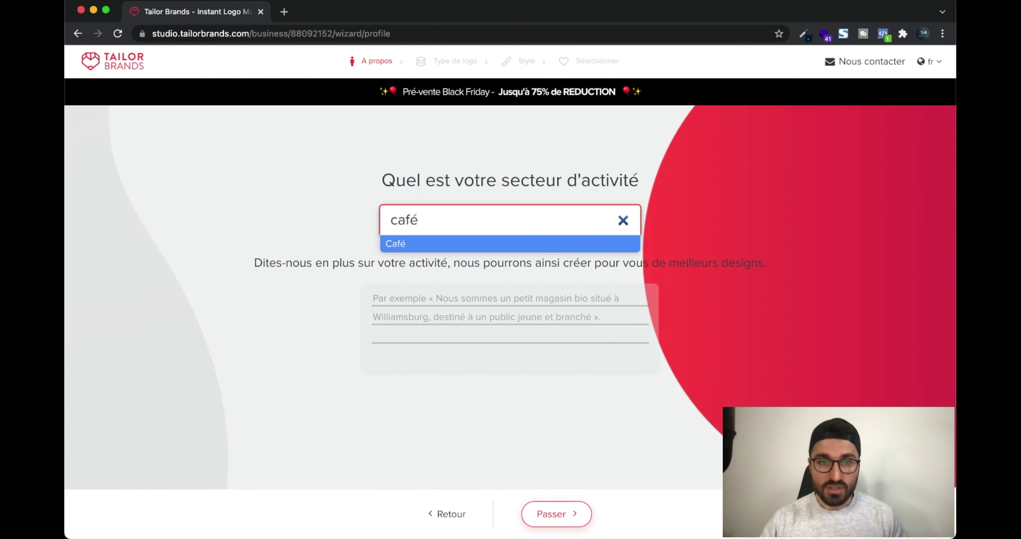
left_click(492, 247)
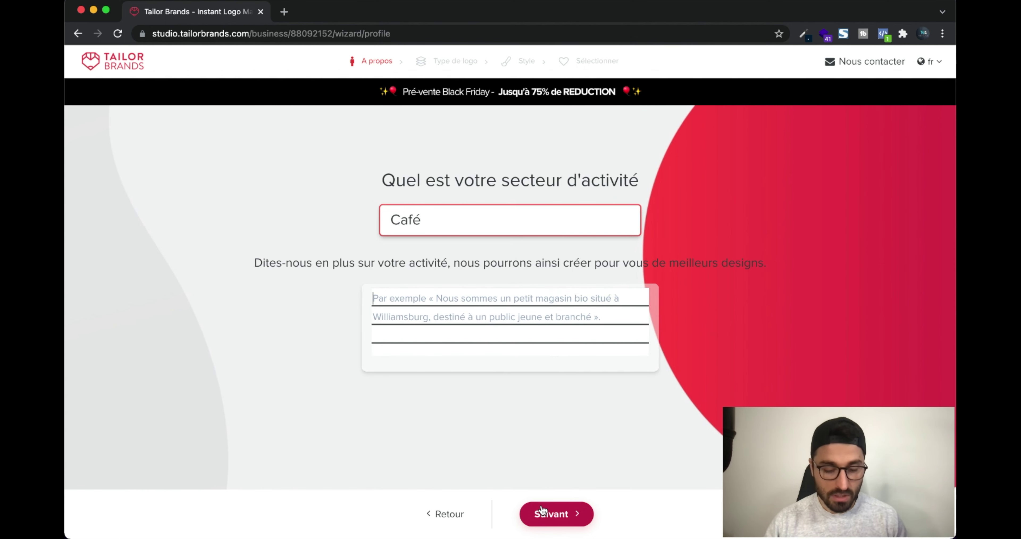
type("Vente de ca")
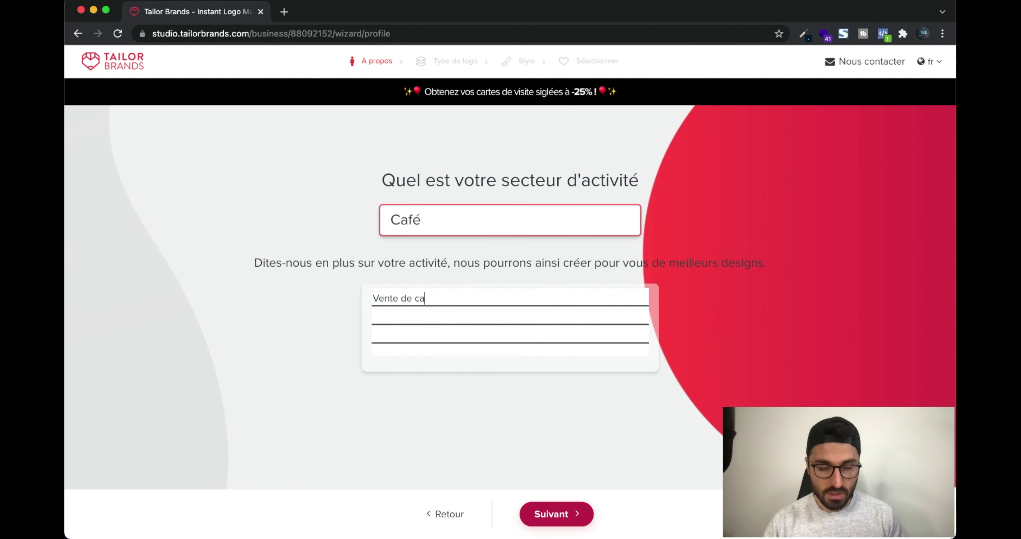
type("fé en gli")
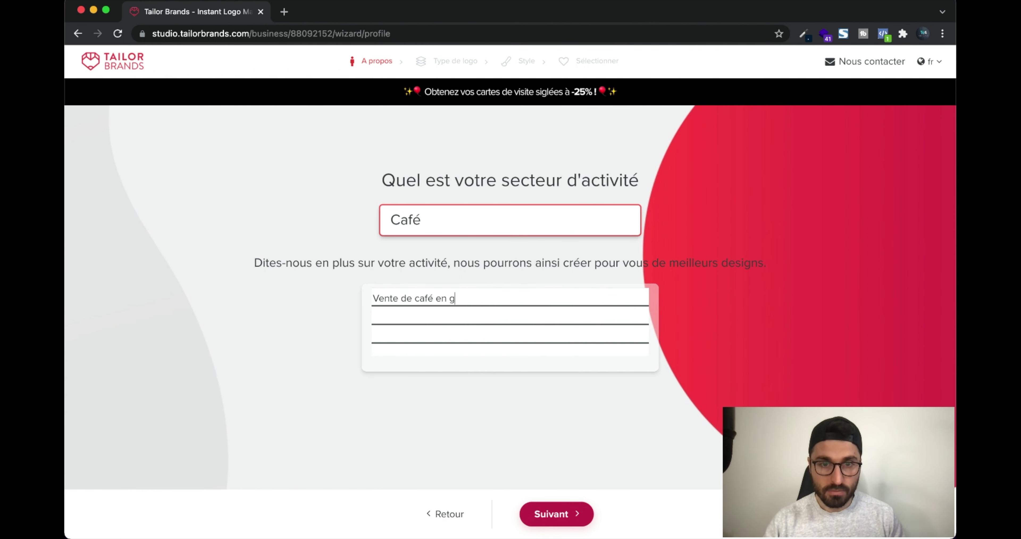
key("BackSpace")
type("ligne pour les ")
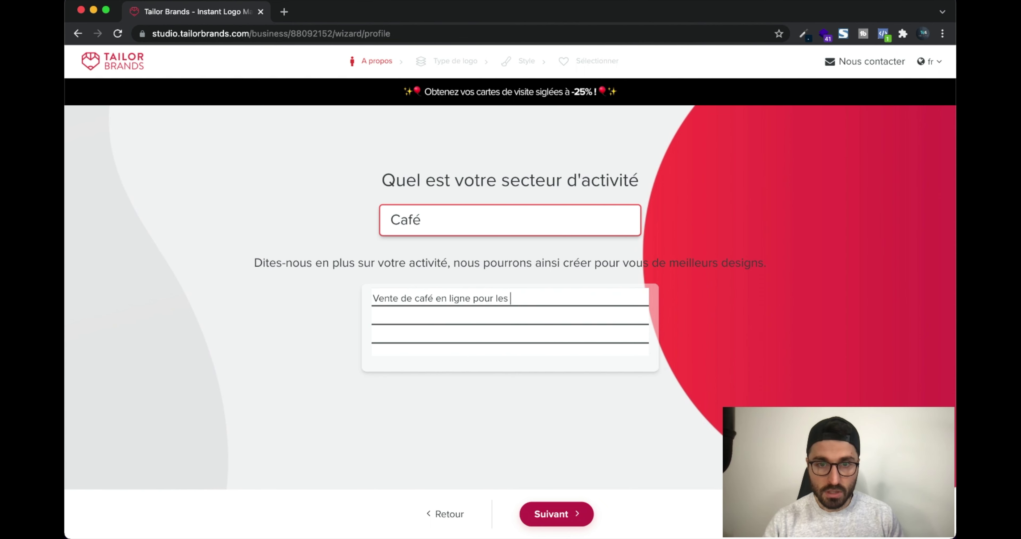
type("gros geek :)")
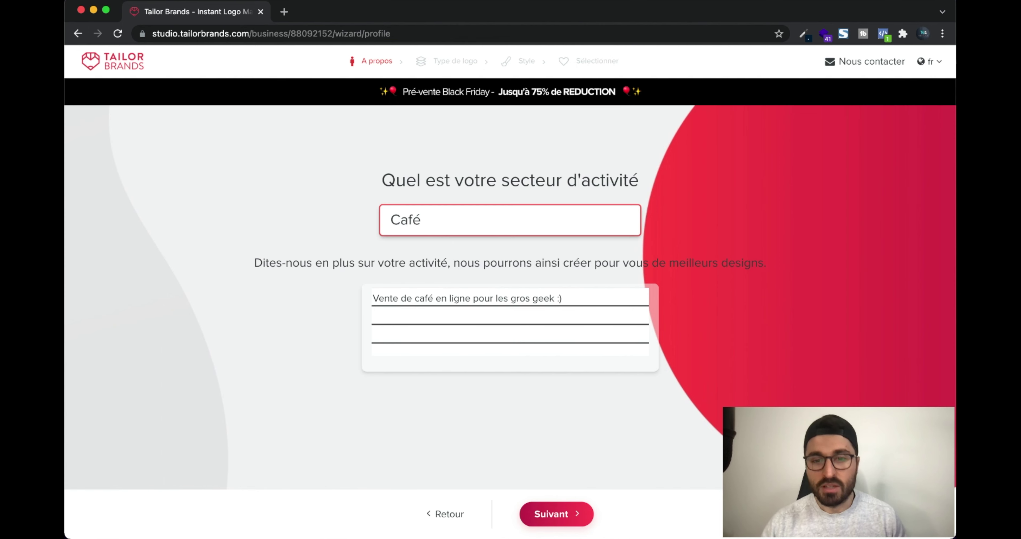
left_click(567, 502)
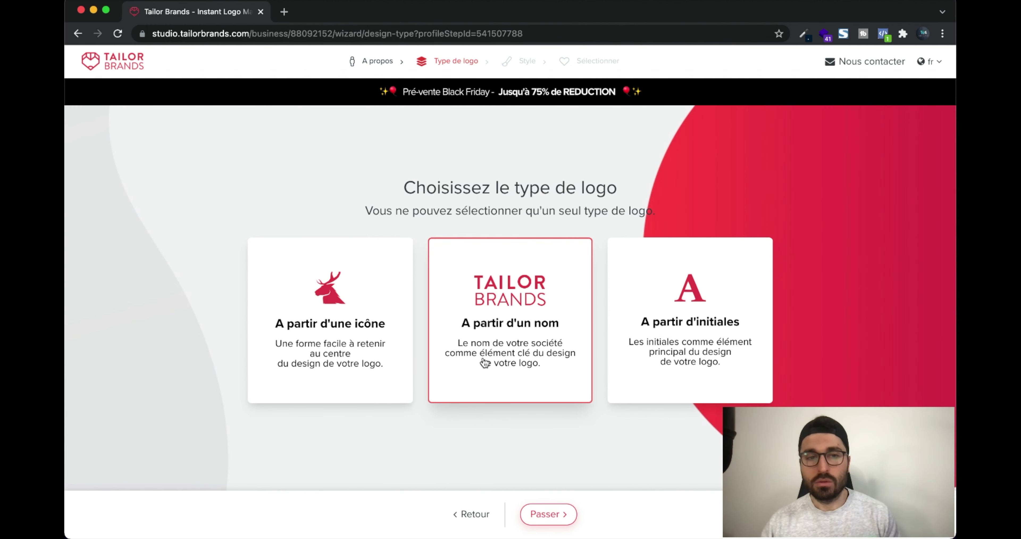
Choose the logo type and select TALLER as a preferred font style
left_click(692, 348)
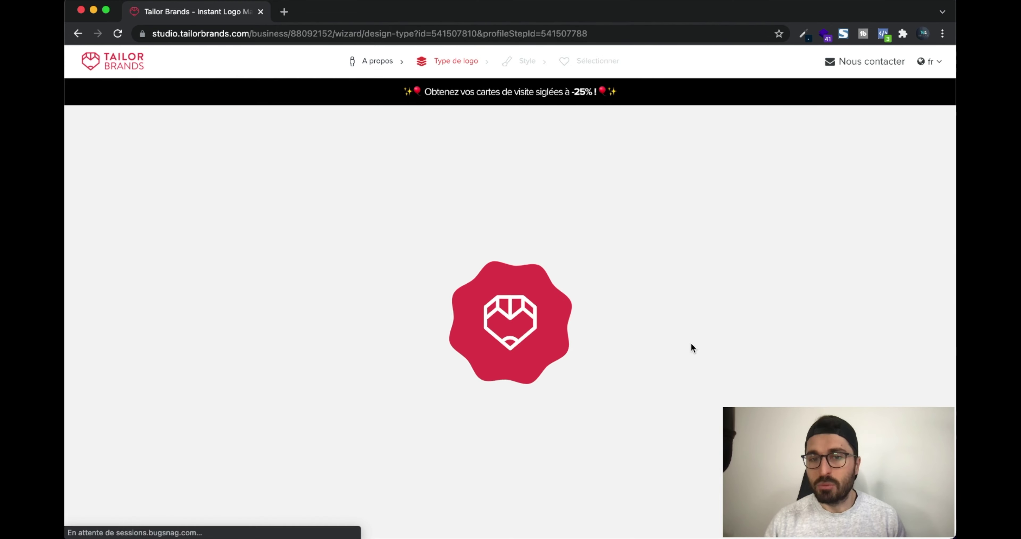
scroll(577, 307, "down", 5)
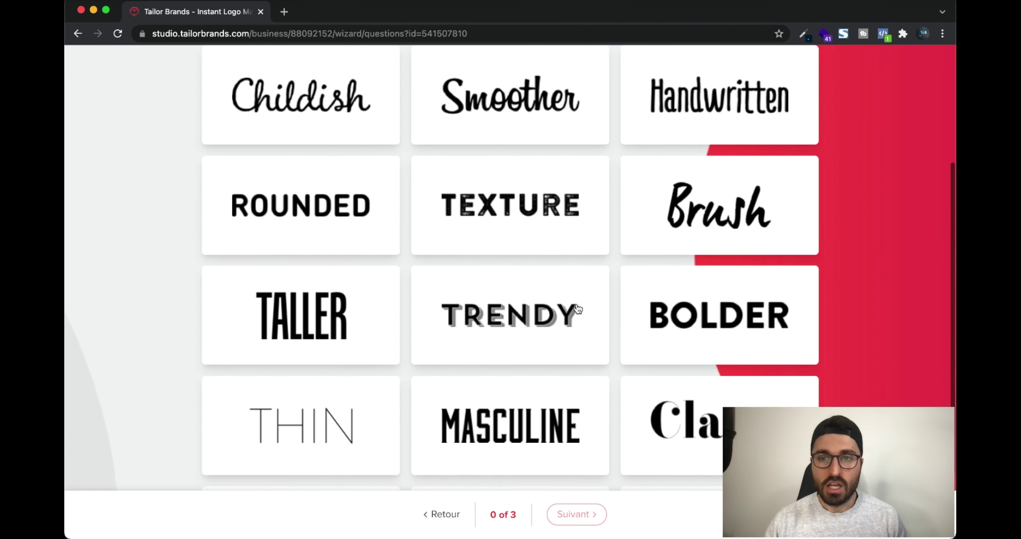
scroll(577, 309, "down", 3)
scroll(578, 309, "up", 4)
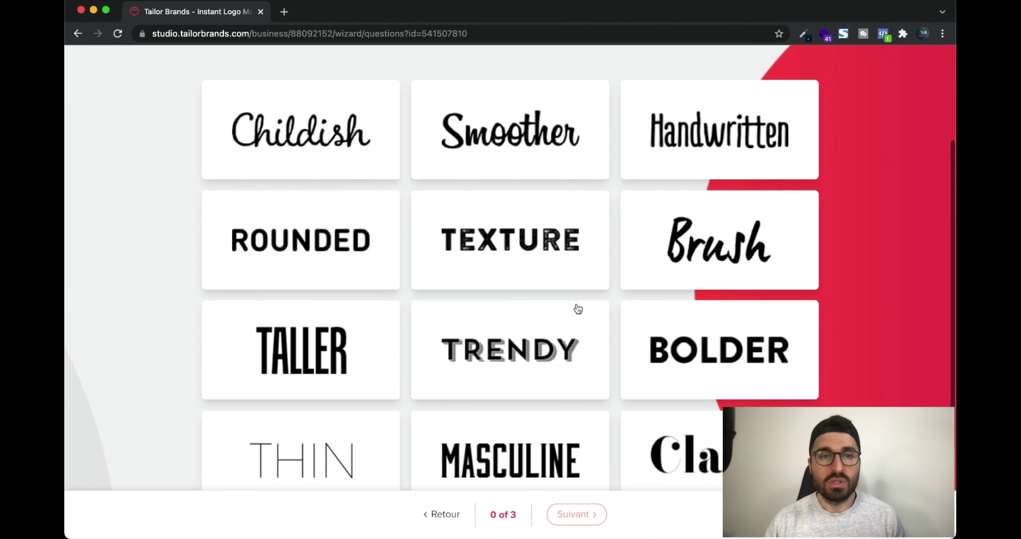
scroll(578, 309, "up", 3)
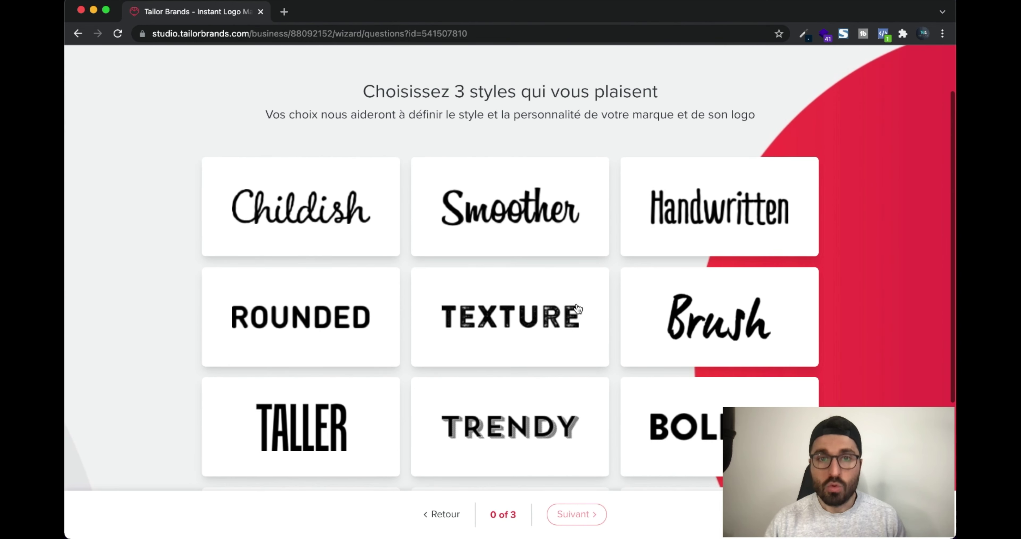
scroll(577, 309, "down", 3)
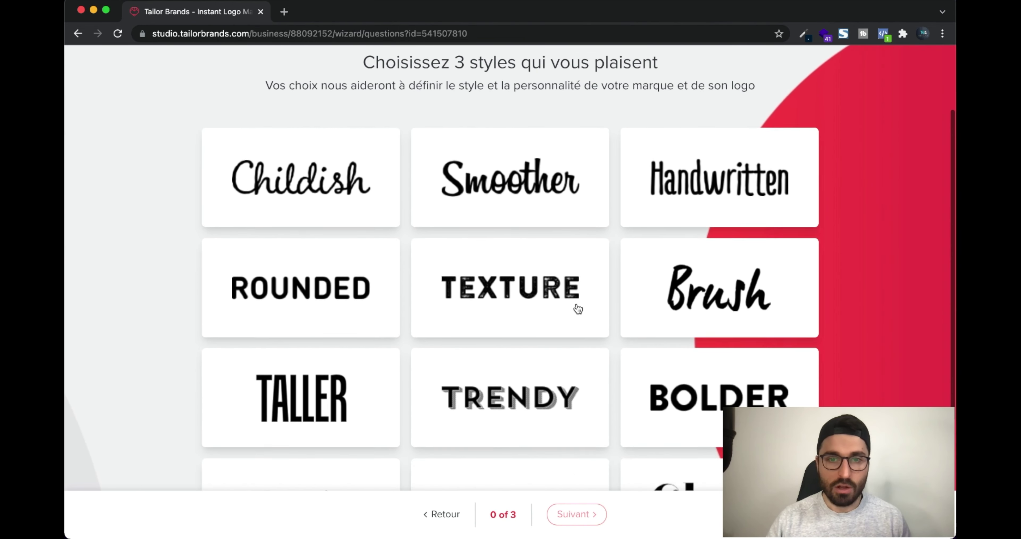
left_click(339, 343)
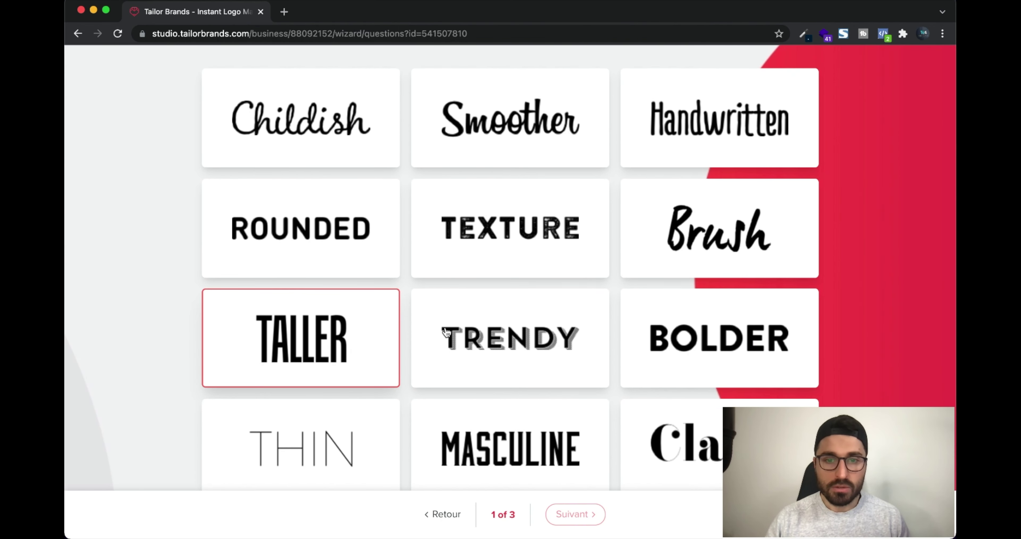
Add the RETRO and THIN styles and generate the BCE logo proposals
scroll(445, 334, "down", 3)
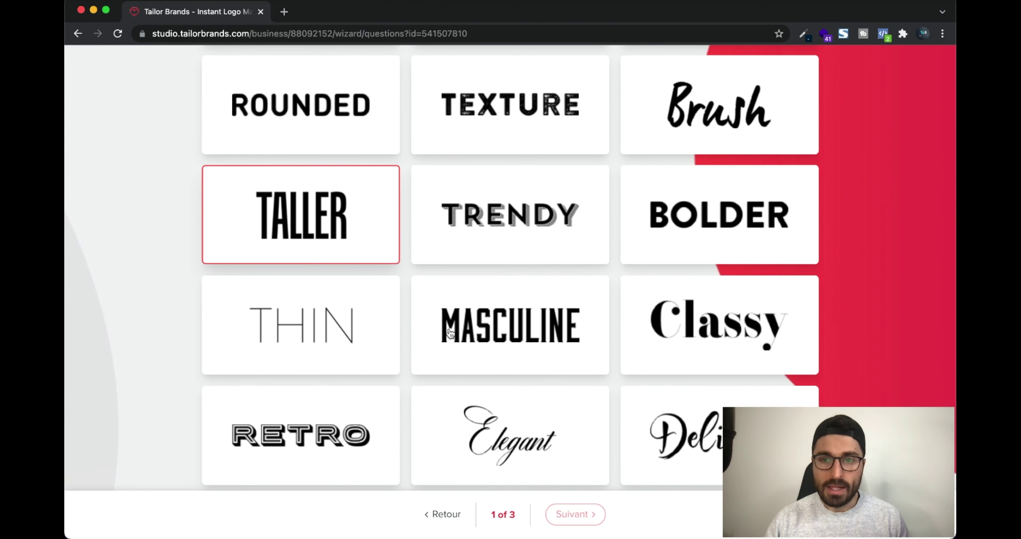
left_click(354, 422)
scroll(424, 433, "up", 1)
scroll(425, 433, "up", 3)
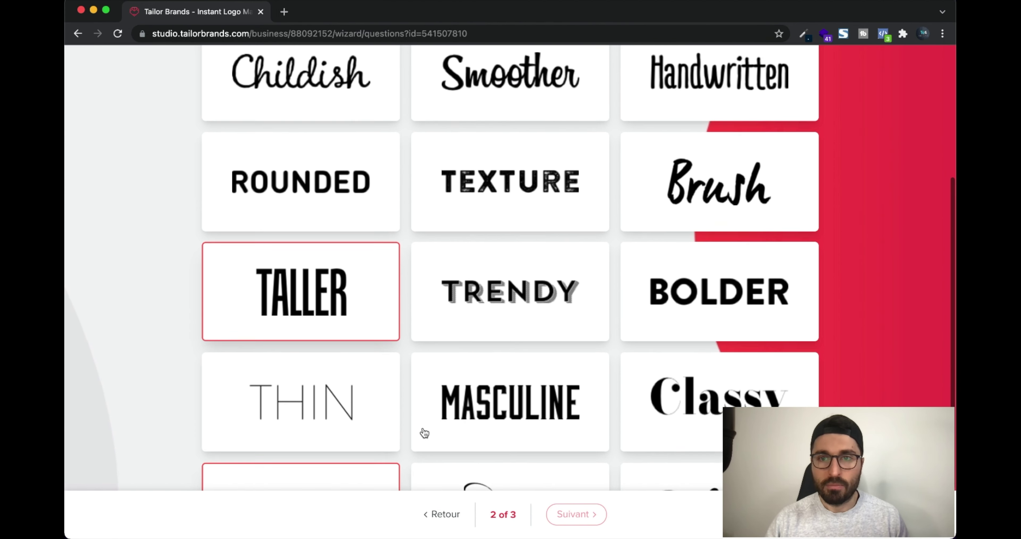
left_click(329, 436)
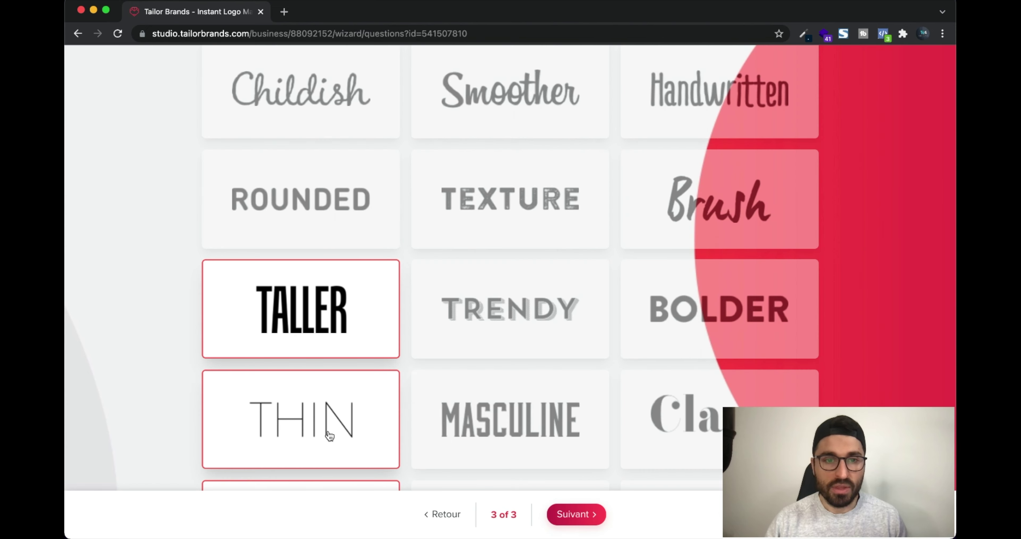
scroll(424, 394, "down", 2)
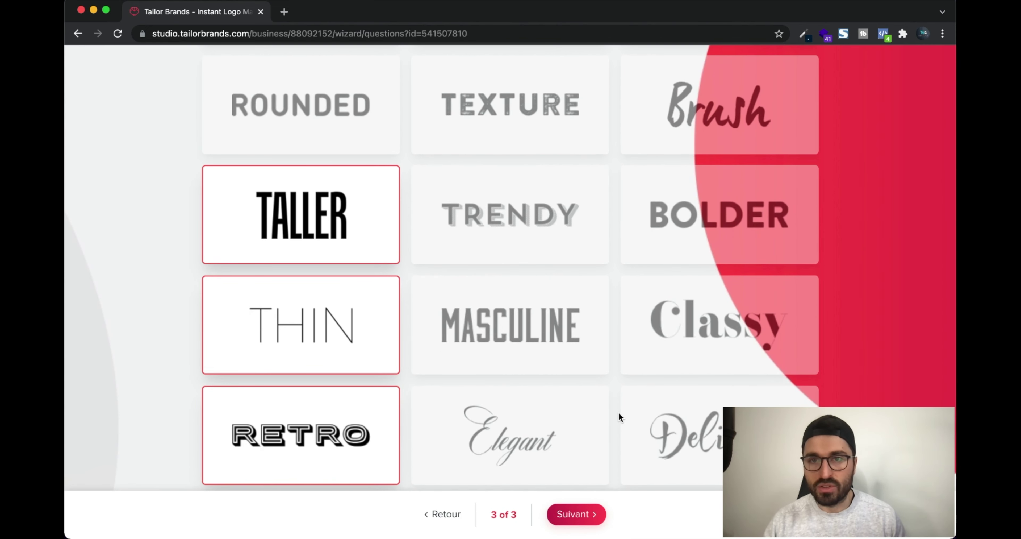
scroll(619, 414, "up", 4)
scroll(619, 414, "down", 1)
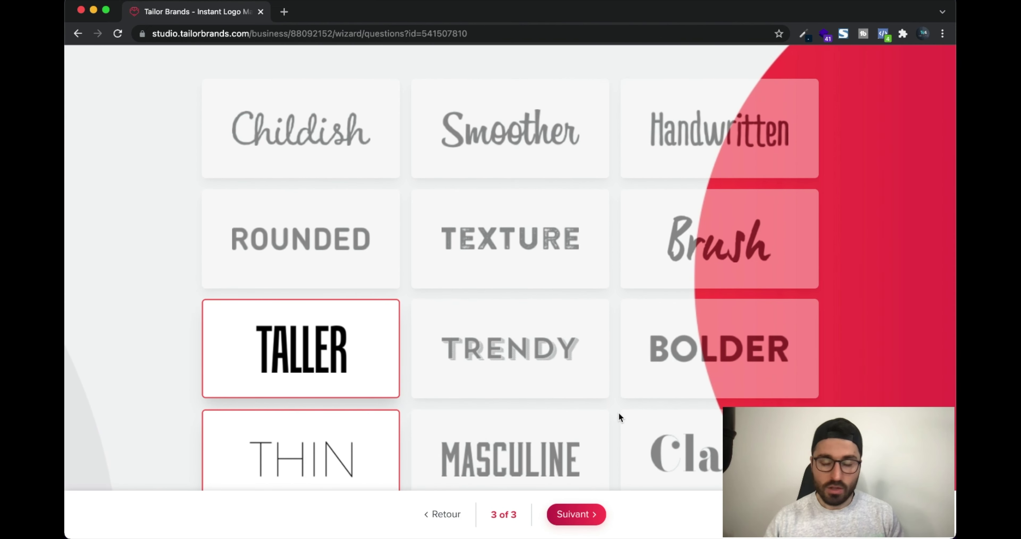
scroll(650, 365, "down", 2)
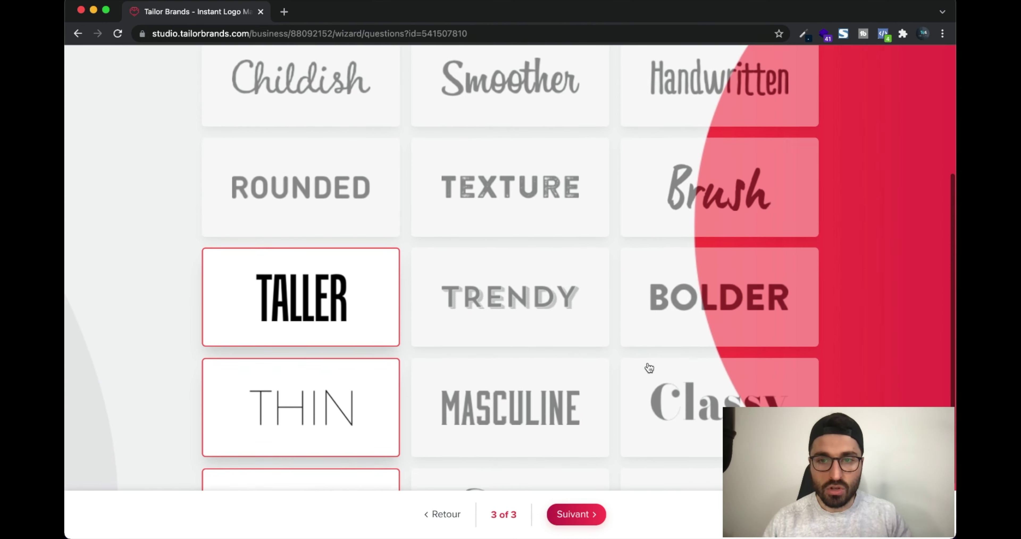
scroll(650, 366, "down", 1)
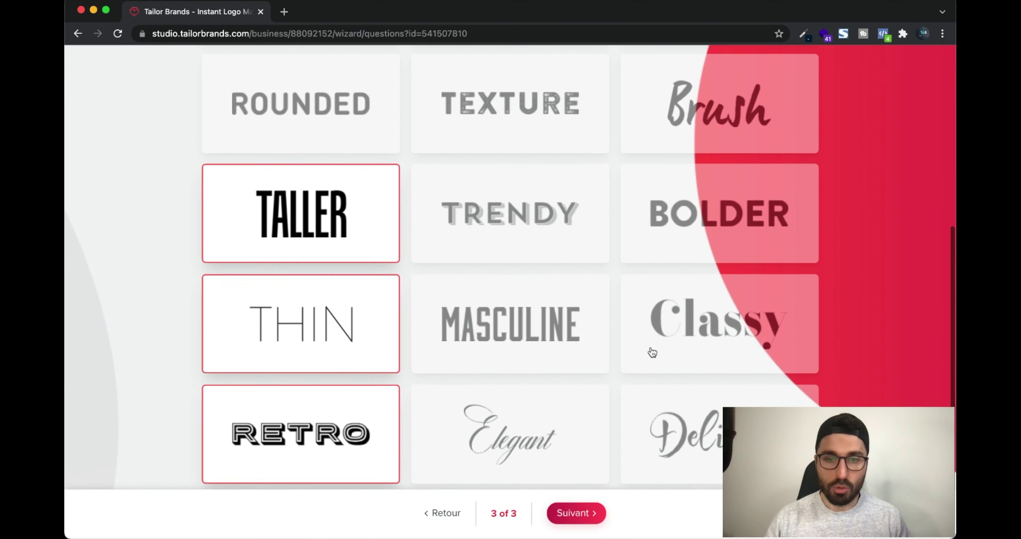
left_click(577, 515)
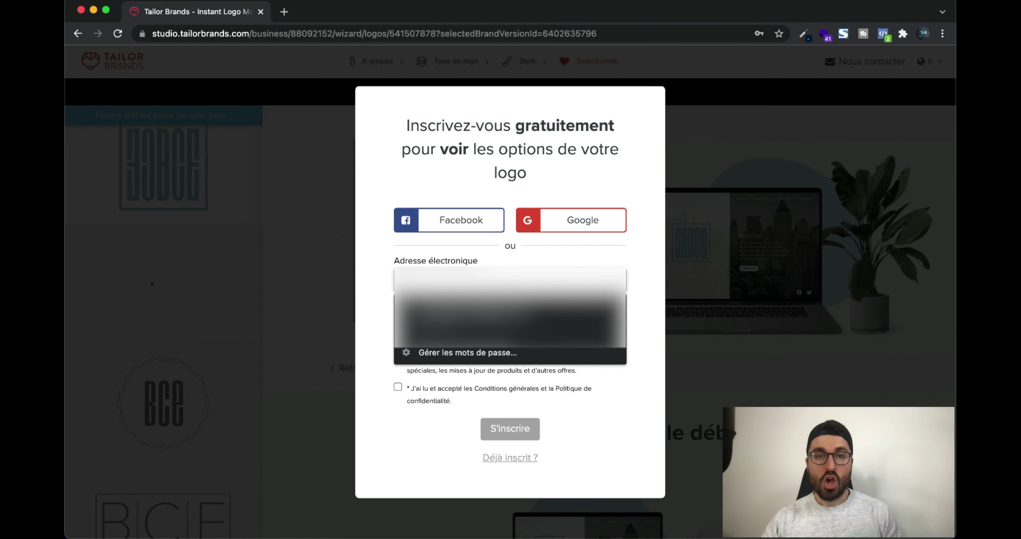
Dismiss the password suggestions and fill in the sign-up email to register
left_click(390, 271)
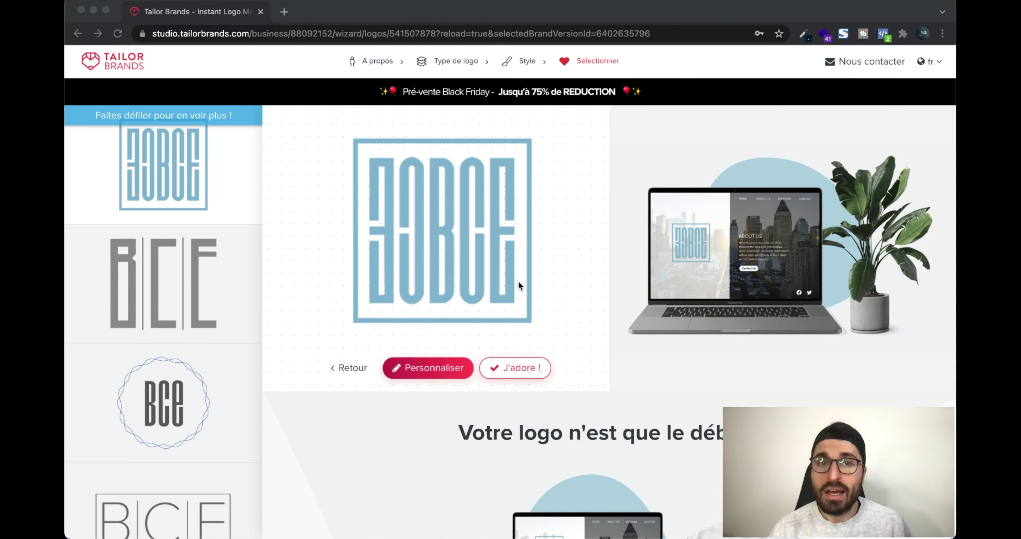
Browse the logo mockups and load more BCE logo suggestions with Voir plus
scroll(599, 272, "down", 2)
scroll(600, 272, "down", 10)
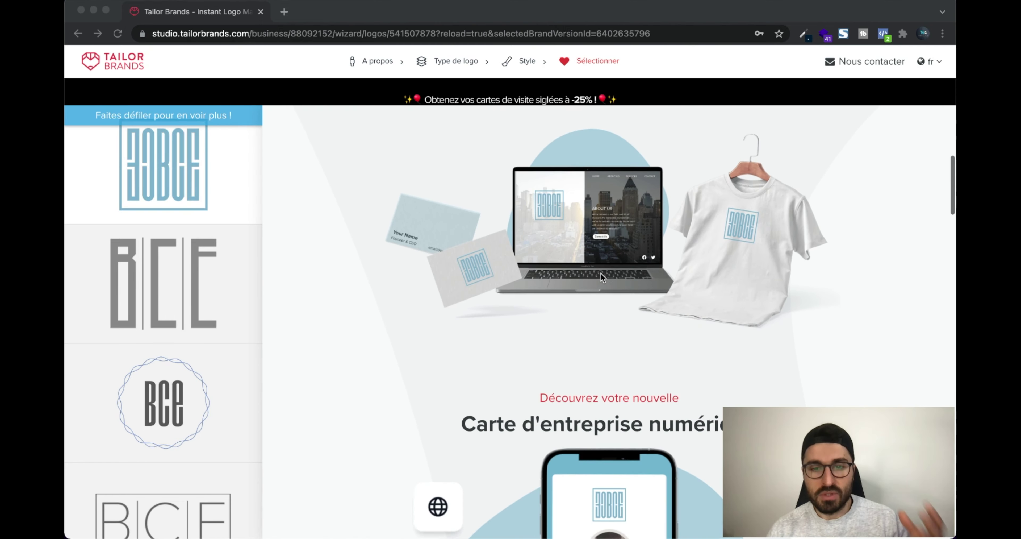
scroll(600, 273, "down", 8)
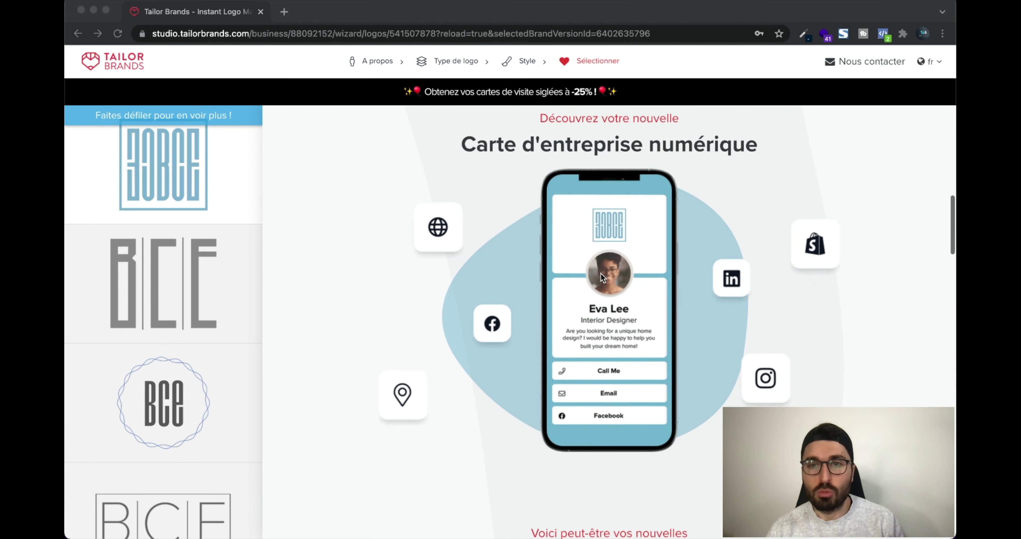
scroll(601, 273, "down", 2)
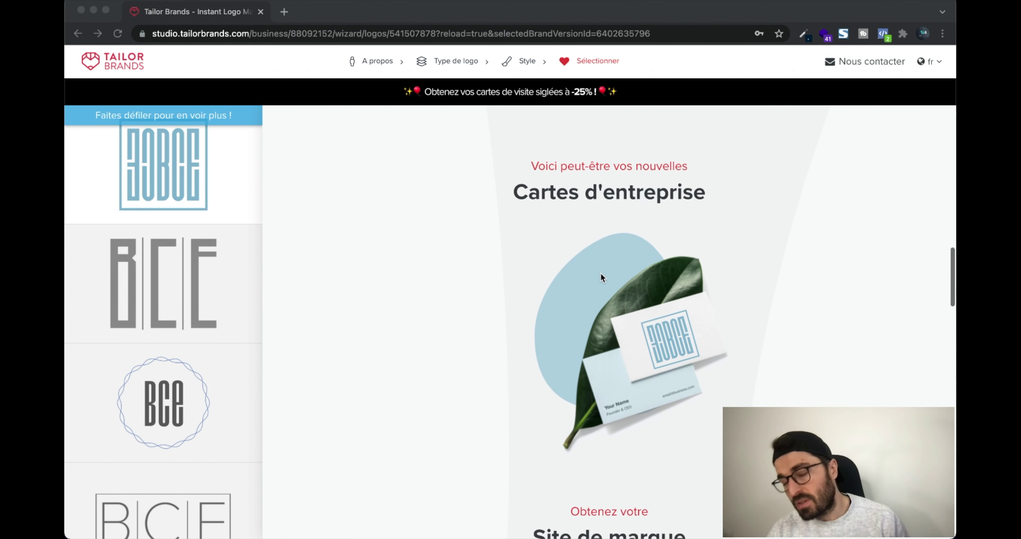
scroll(600, 273, "down", 5)
scroll(601, 273, "down", 10)
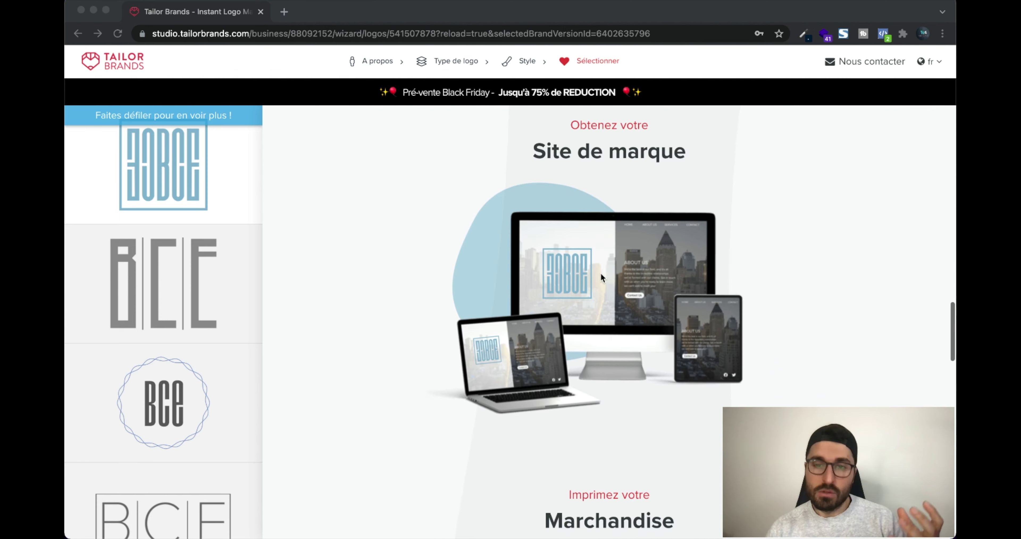
scroll(601, 277, "down", 3)
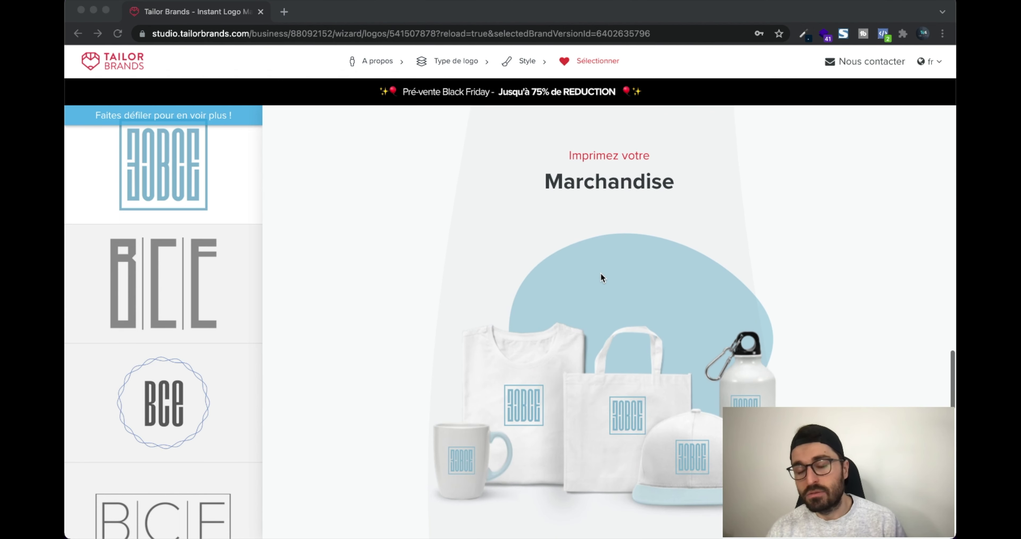
scroll(585, 422, "down", 15)
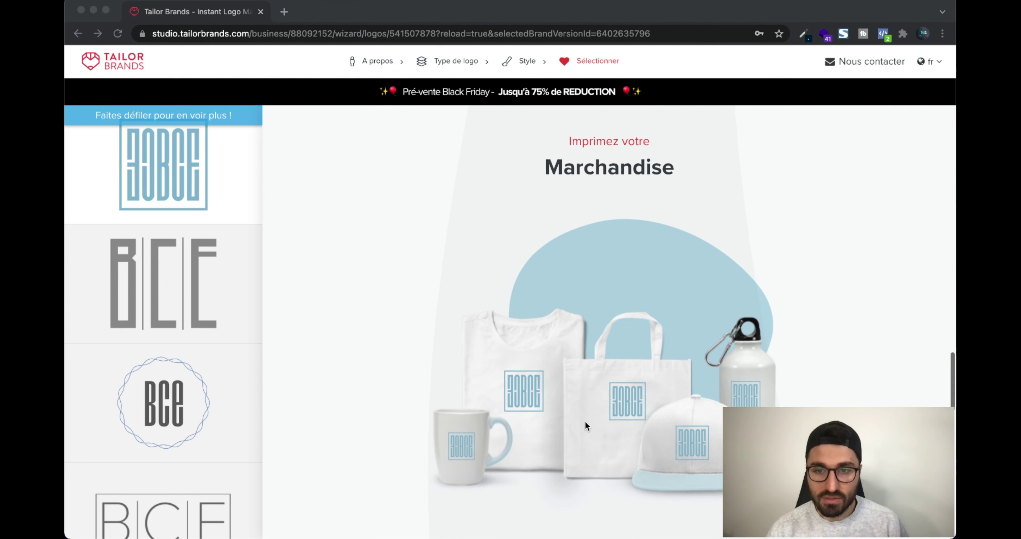
scroll(585, 421, "up", 20)
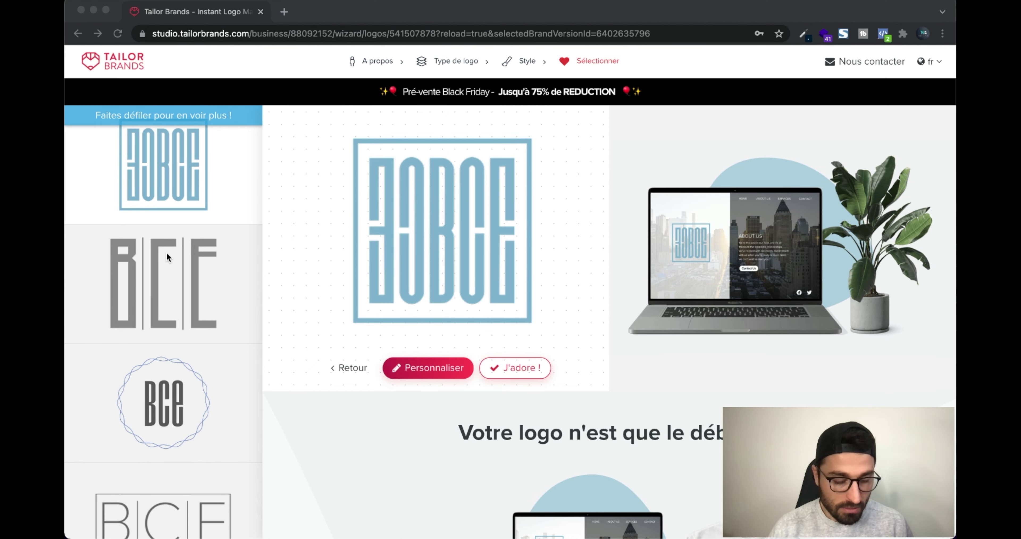
scroll(166, 252, "down", 8)
scroll(167, 252, "down", 9)
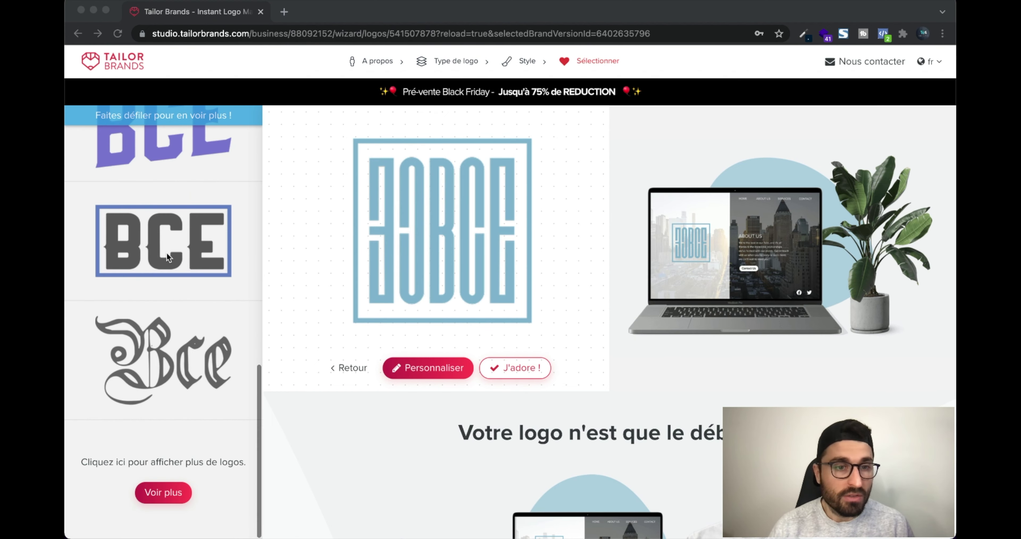
left_click(158, 489)
left_click(157, 489)
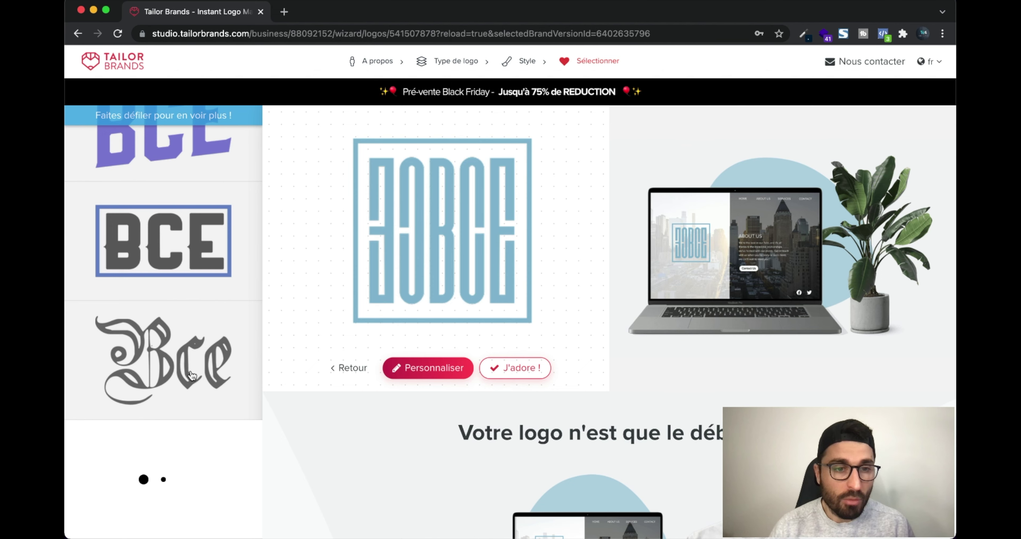
Open the blue framed BCE logo in the editor via Personnaliser
scroll(179, 330, "down", 5)
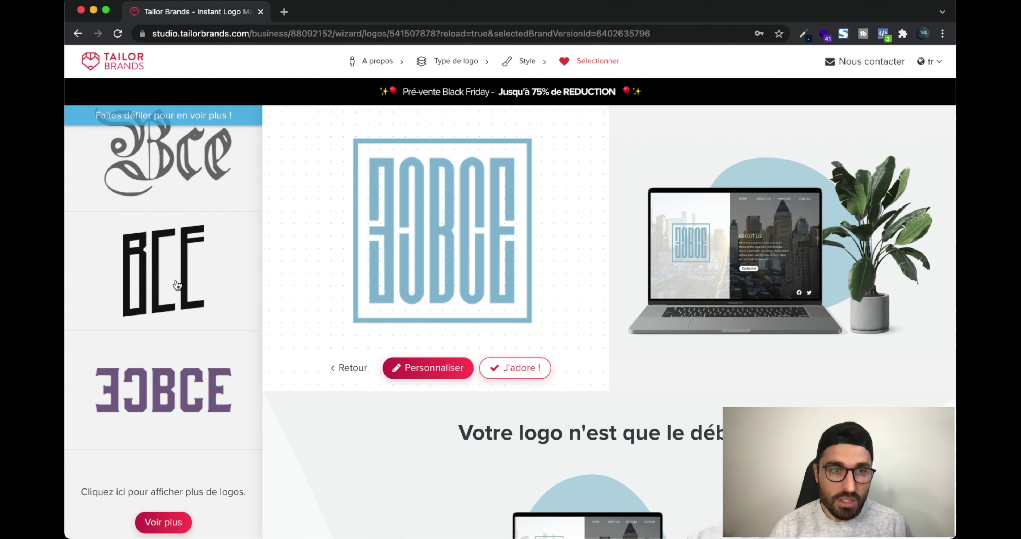
scroll(183, 282, "up", 2)
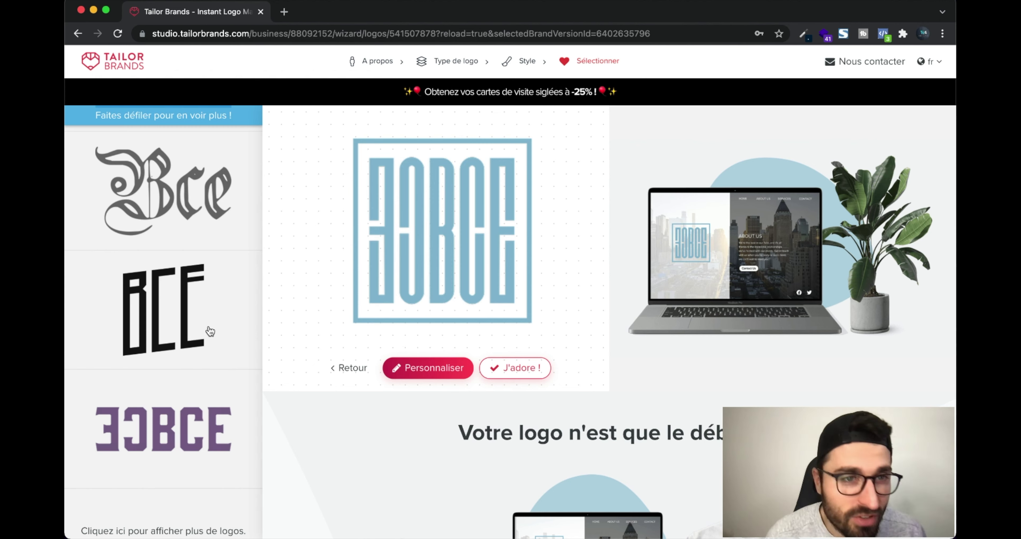
scroll(208, 333, "down", 5)
scroll(207, 332, "up", 2)
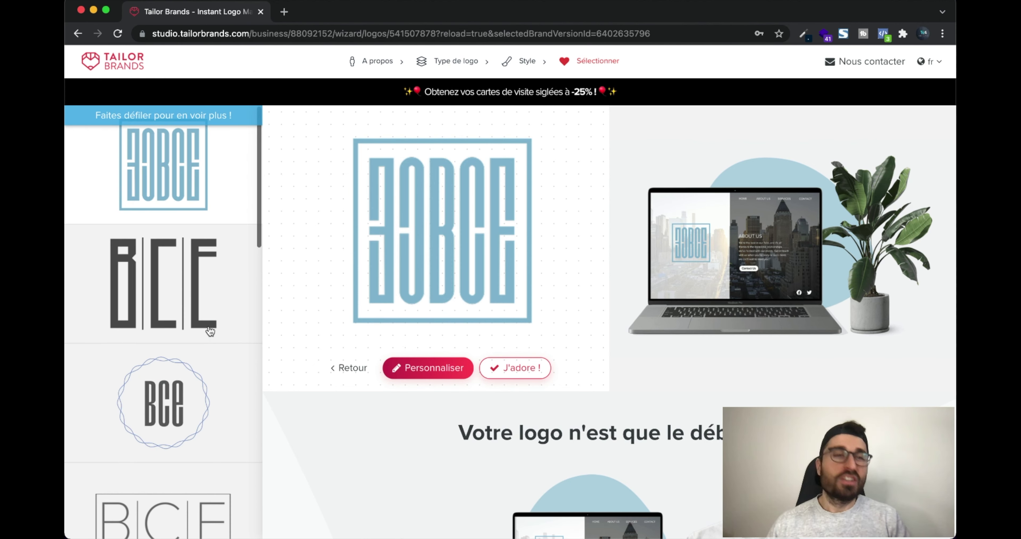
left_click(434, 368)
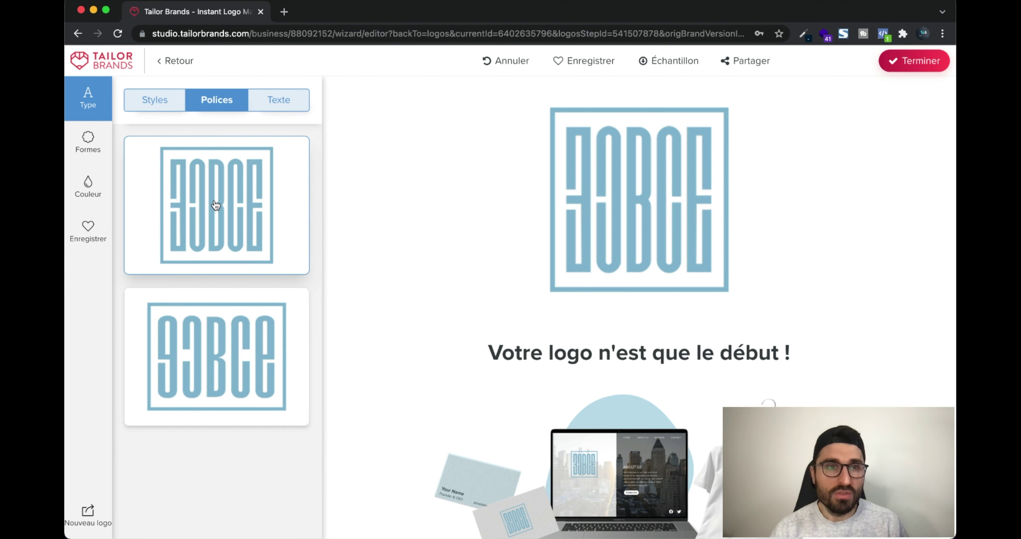
Try the Retro and Bolder font styles on the logo, then return it to Taller
left_click(165, 103)
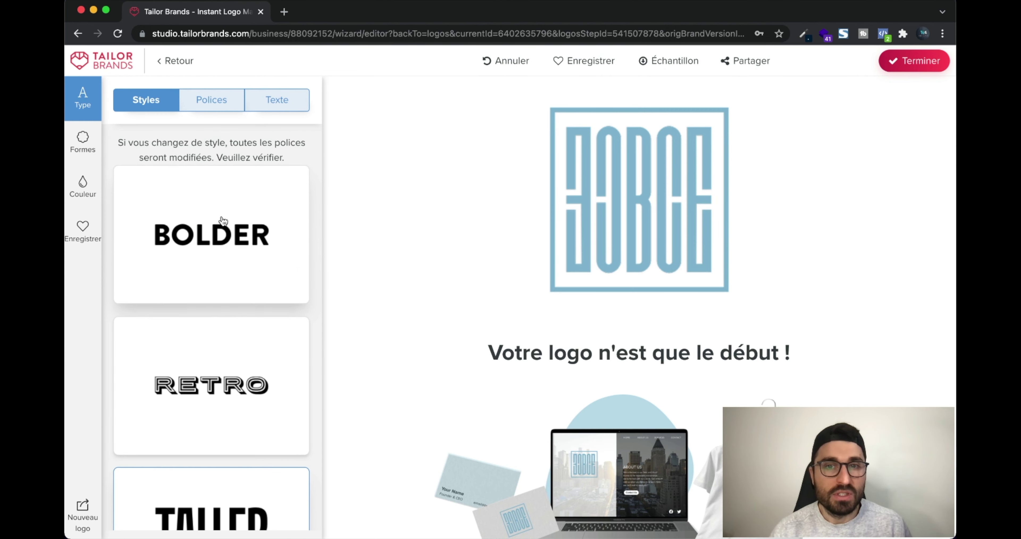
scroll(222, 221, "down", 3)
left_click(221, 308)
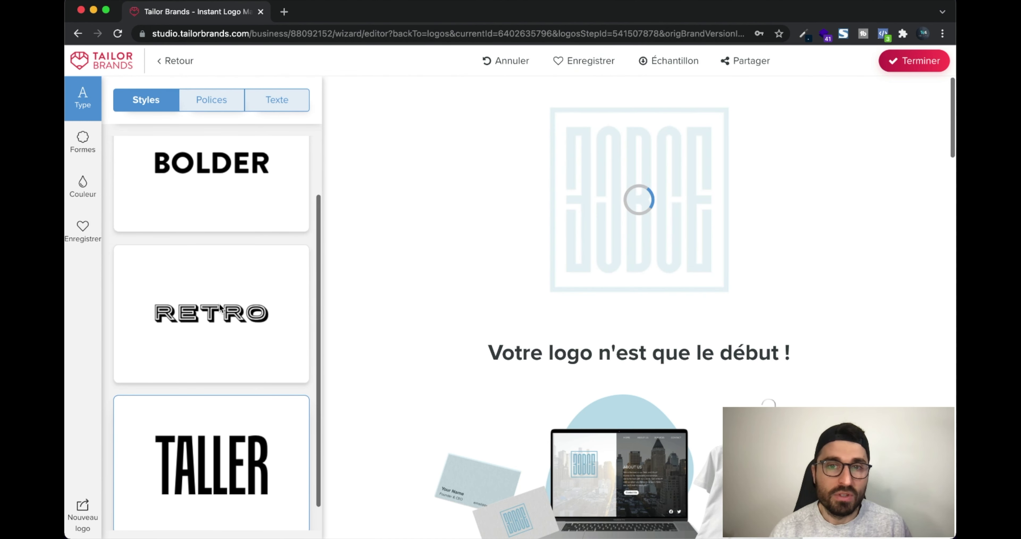
left_click(229, 178)
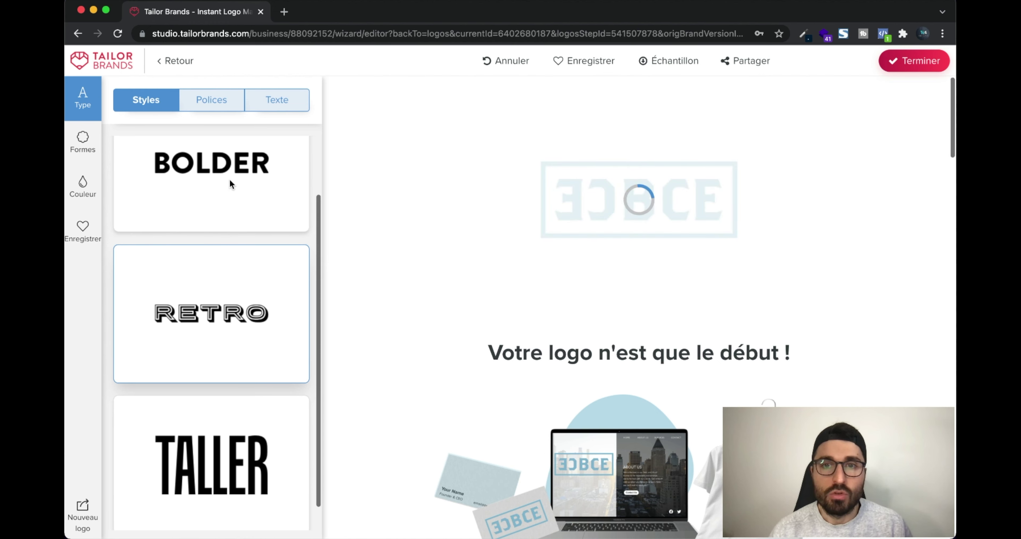
left_click(209, 435)
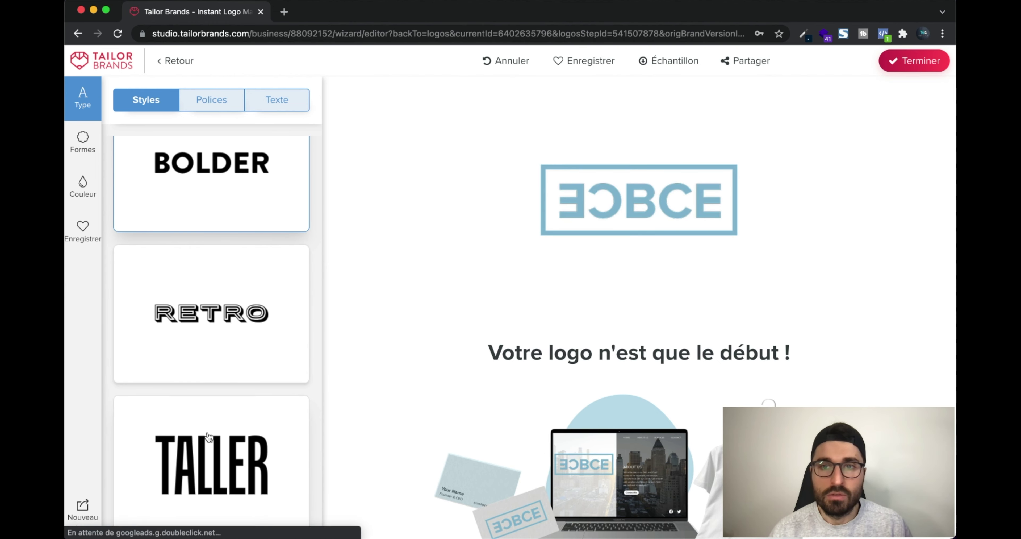
left_click(279, 104)
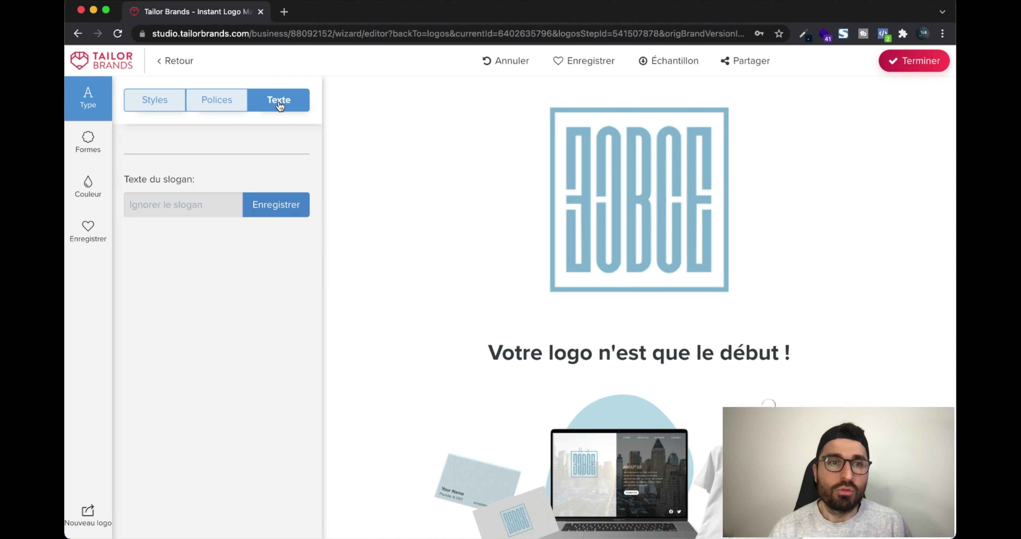
Try the slogan 'BEST CAFÉ EVER', then clear it and save the logo without a slogan
left_click(181, 210)
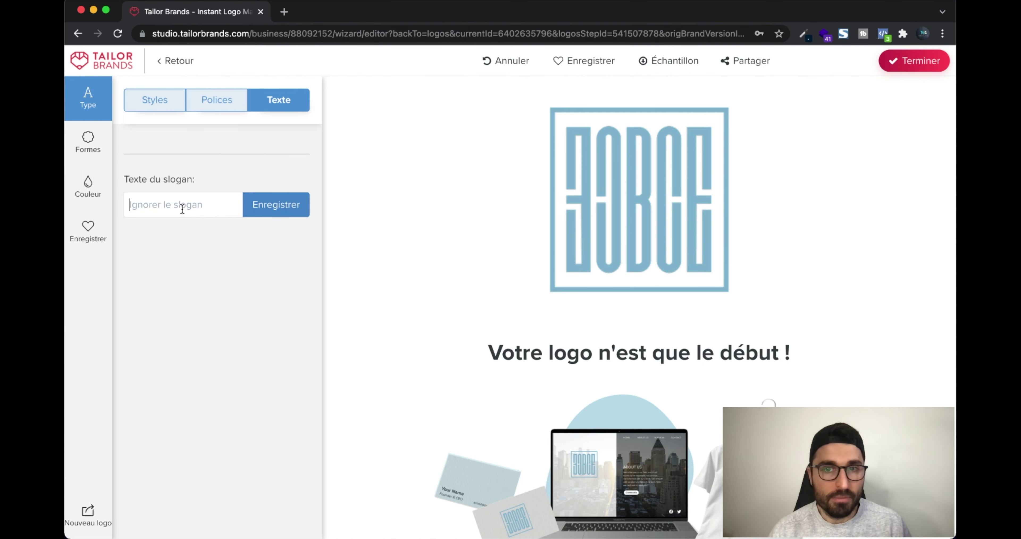
type("BEST CAFÉ EV")
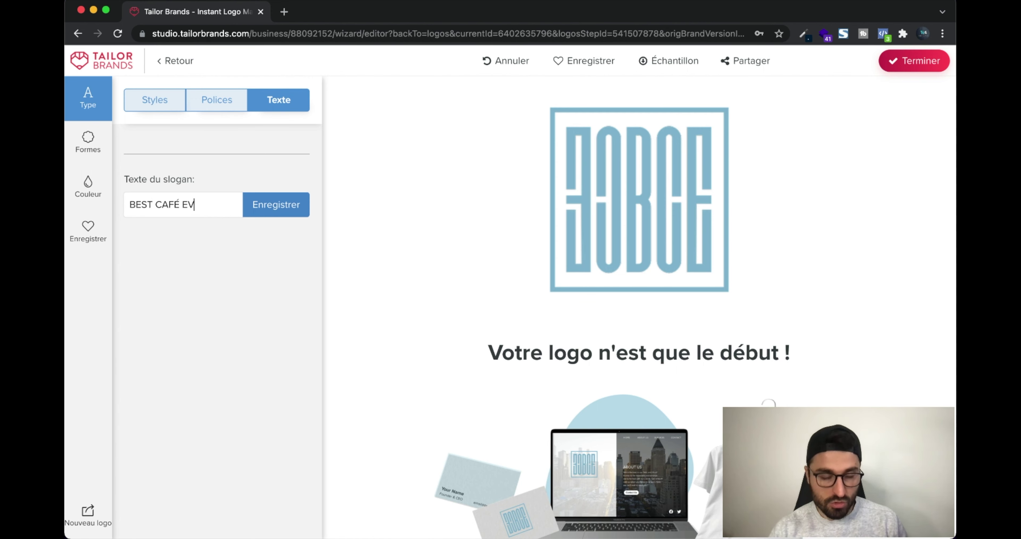
type("ER")
left_click(266, 211)
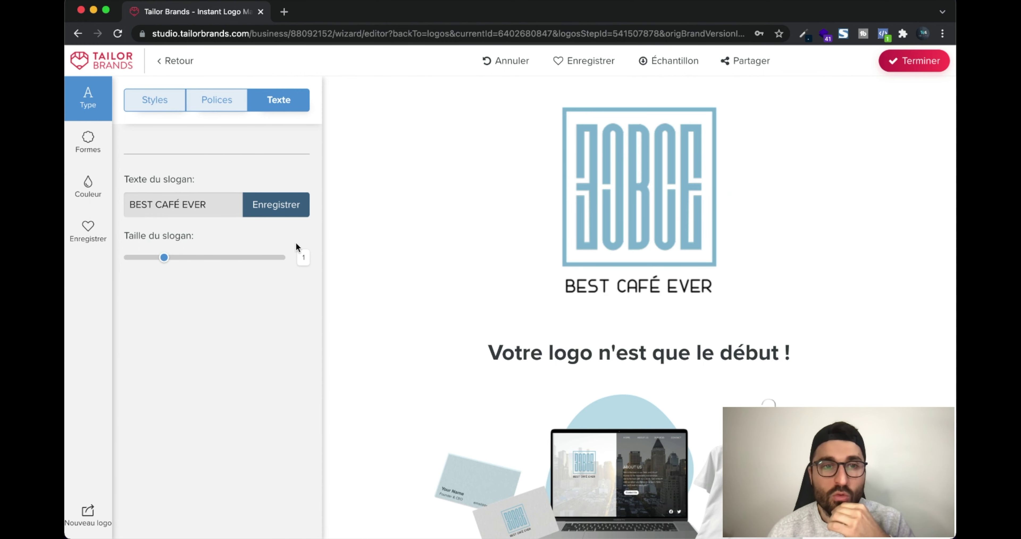
left_click(202, 203)
key("super+a")
key("BackSpace")
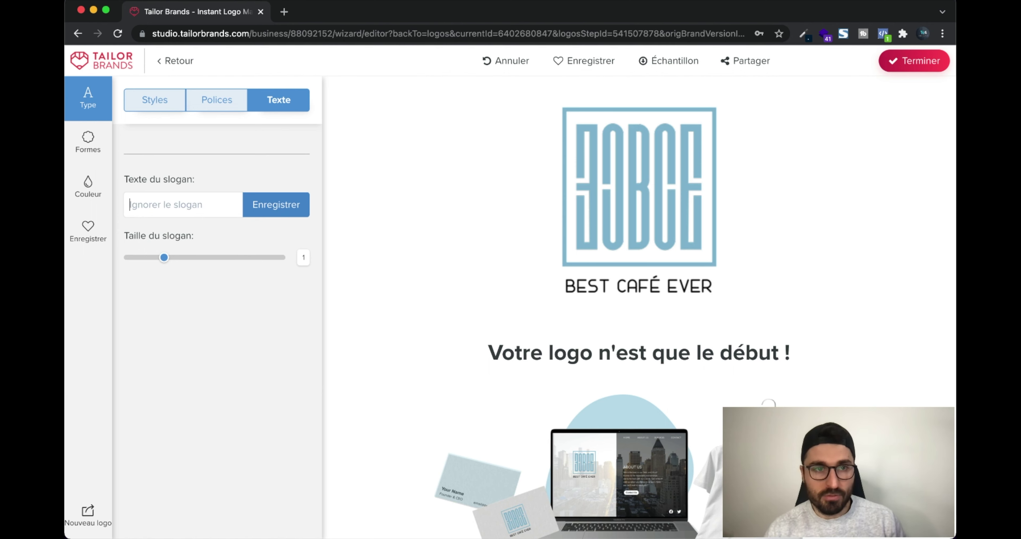
left_click(280, 208)
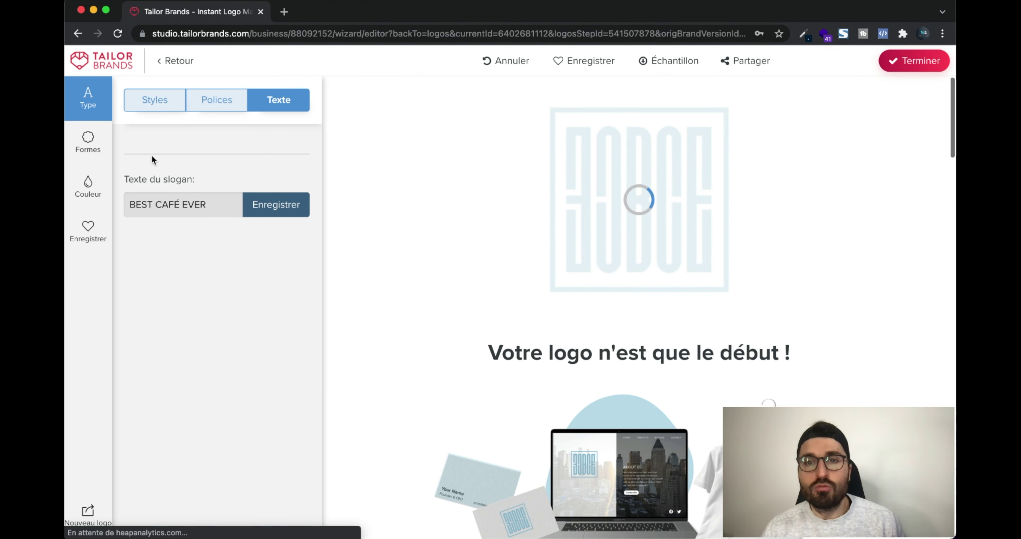
left_click(101, 148)
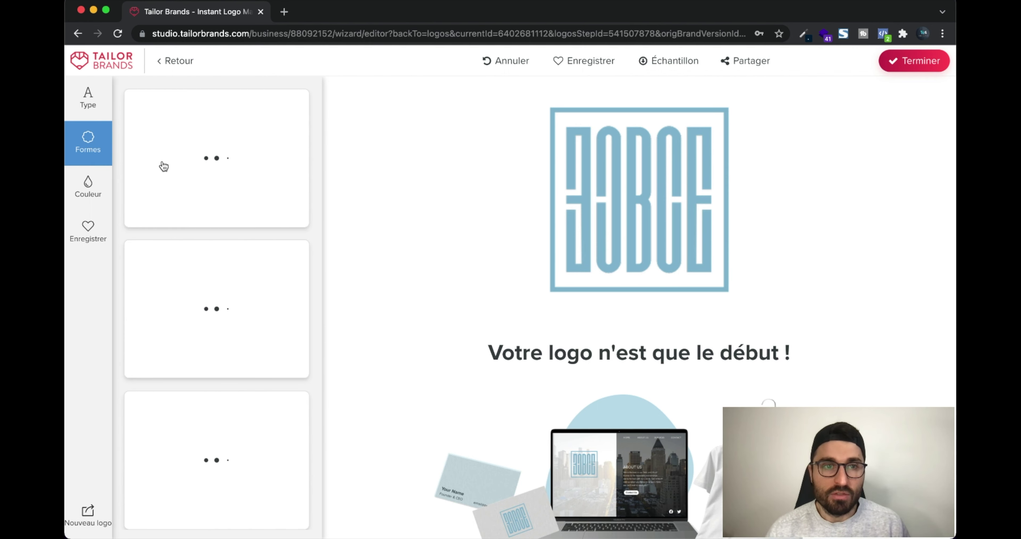
scroll(212, 334, "down", 5)
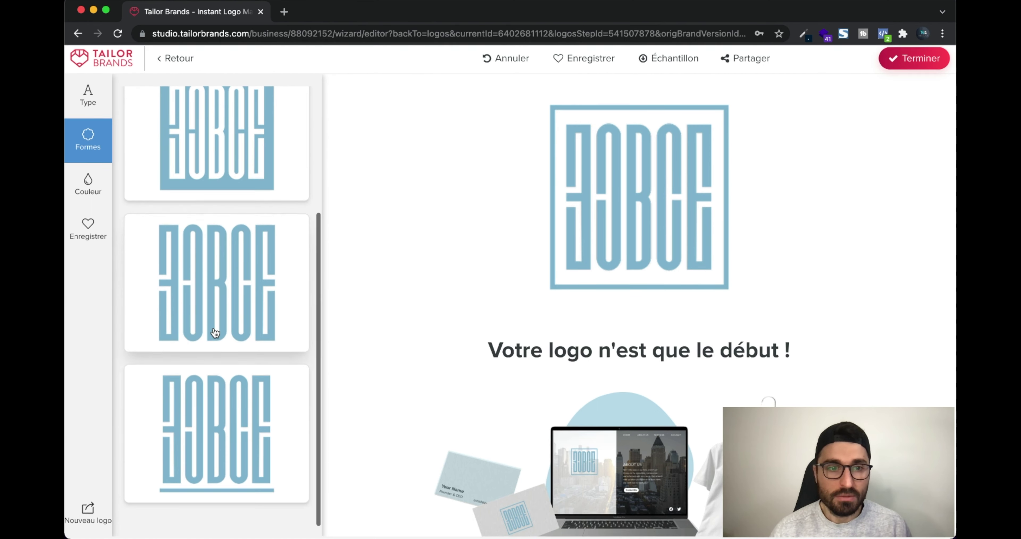
scroll(226, 254, "up", 5)
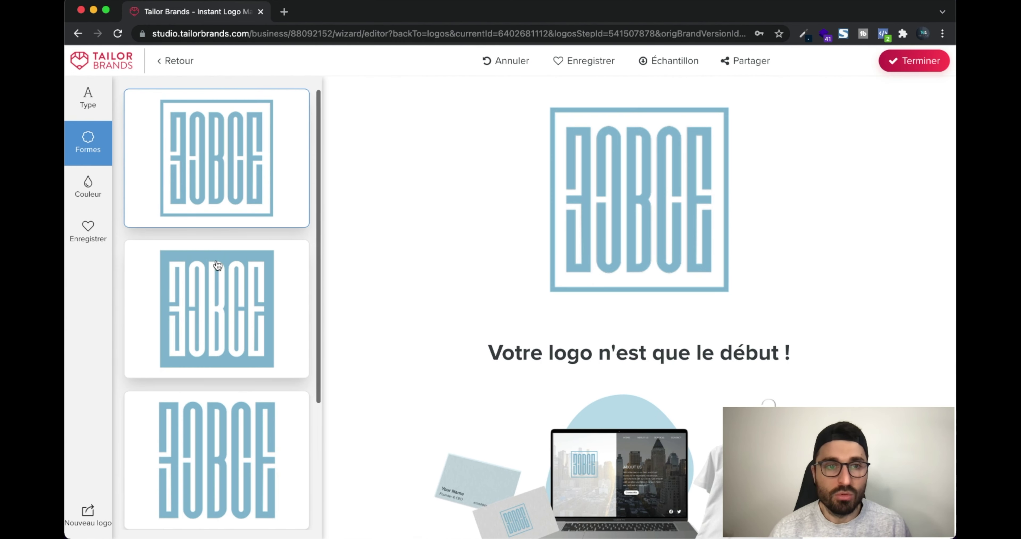
left_click(88, 183)
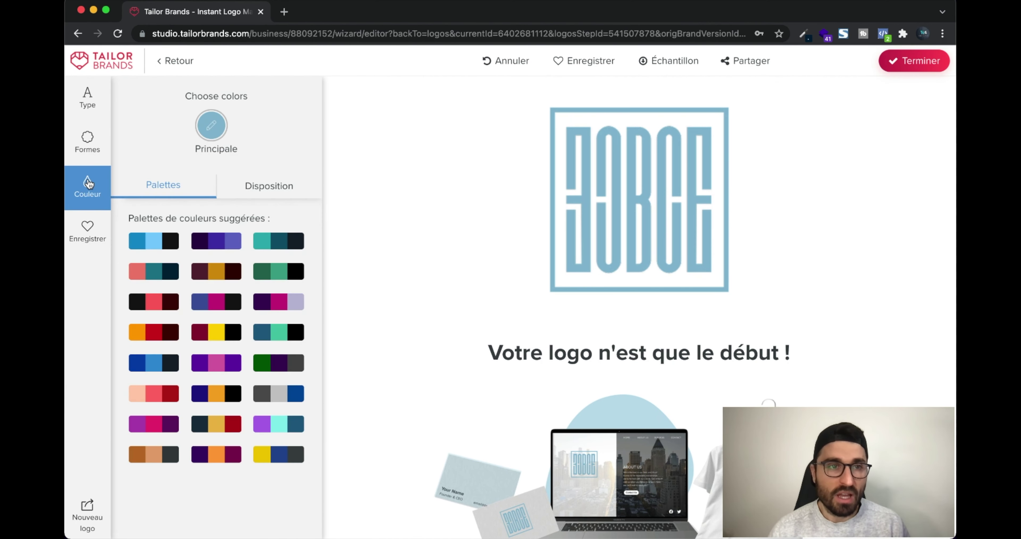
Try dark grey, yellow and black-red palettes, then settle on deep blue, light-blue and black
left_click(159, 246)
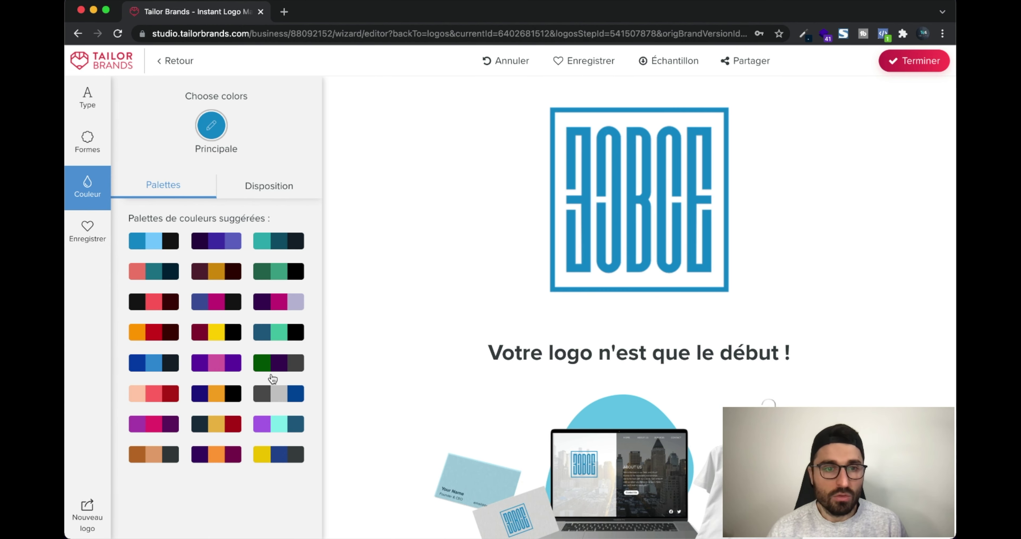
left_click(300, 401)
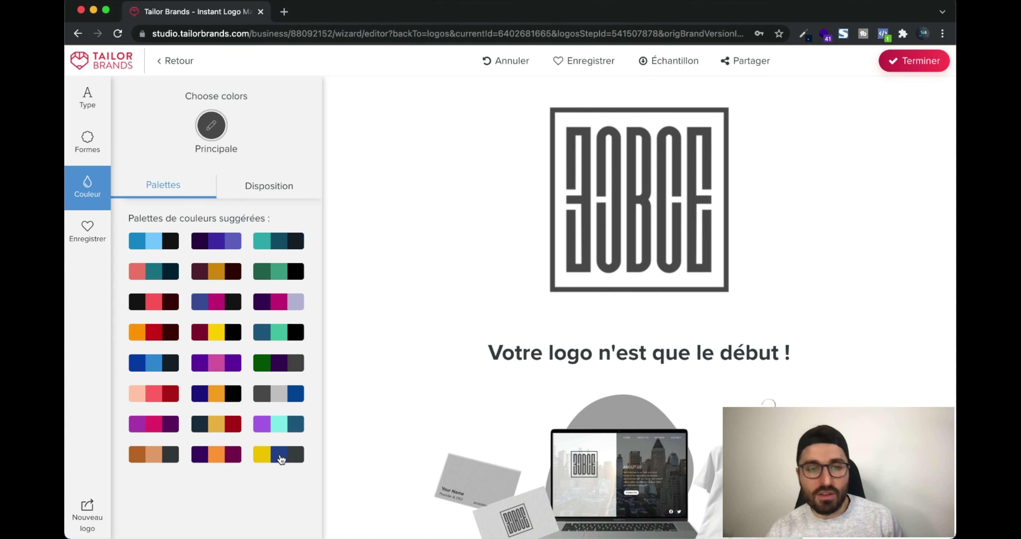
left_click(281, 459)
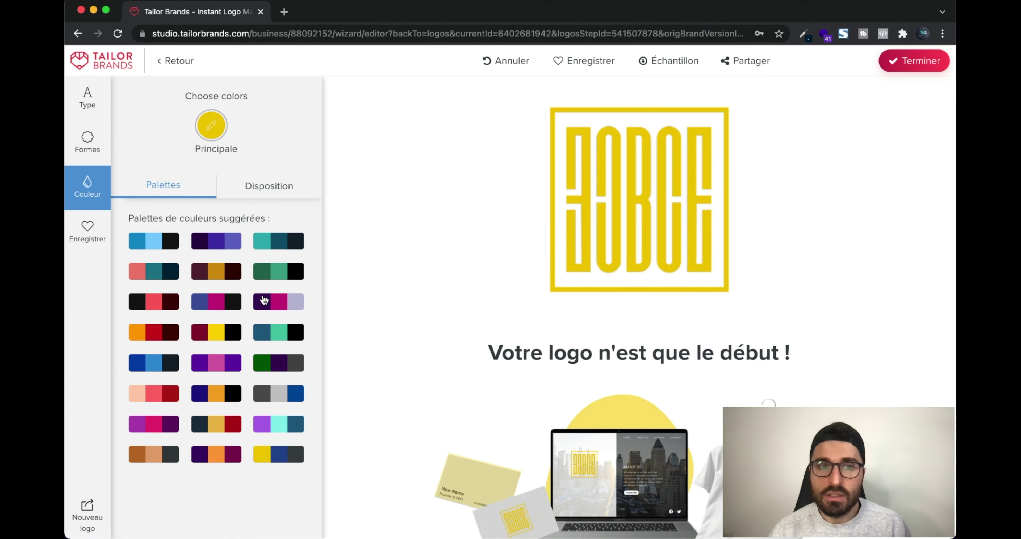
left_click(155, 305)
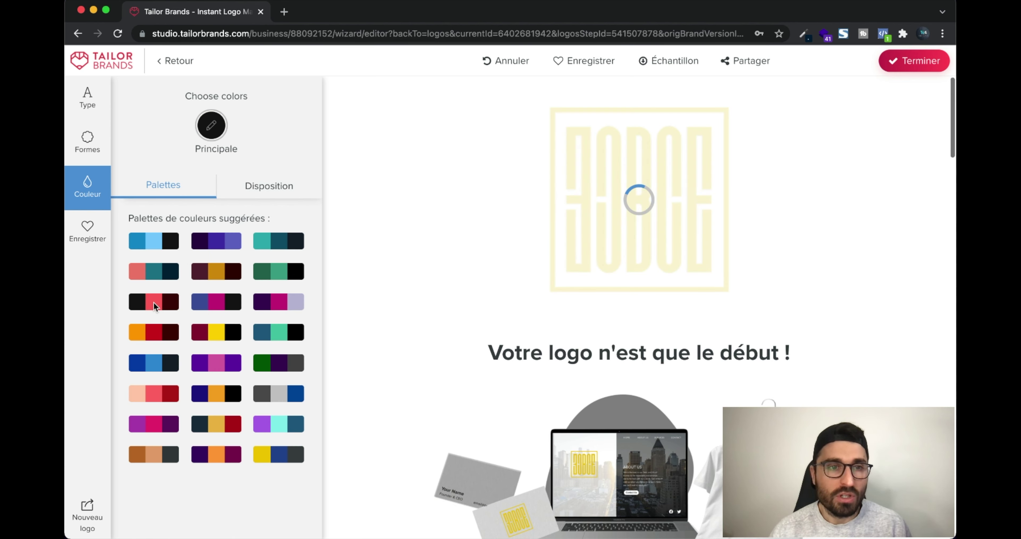
left_click(168, 246)
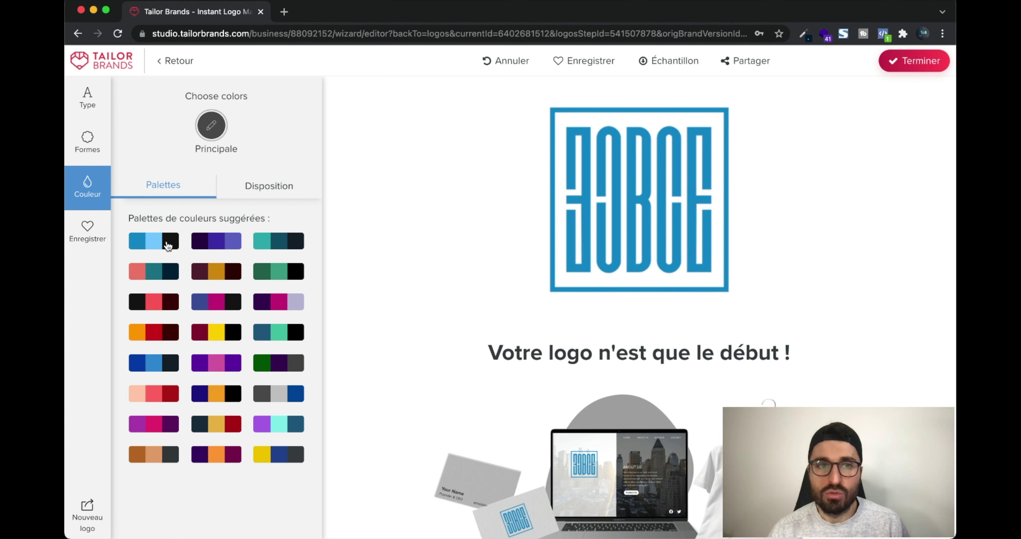
left_click(268, 190)
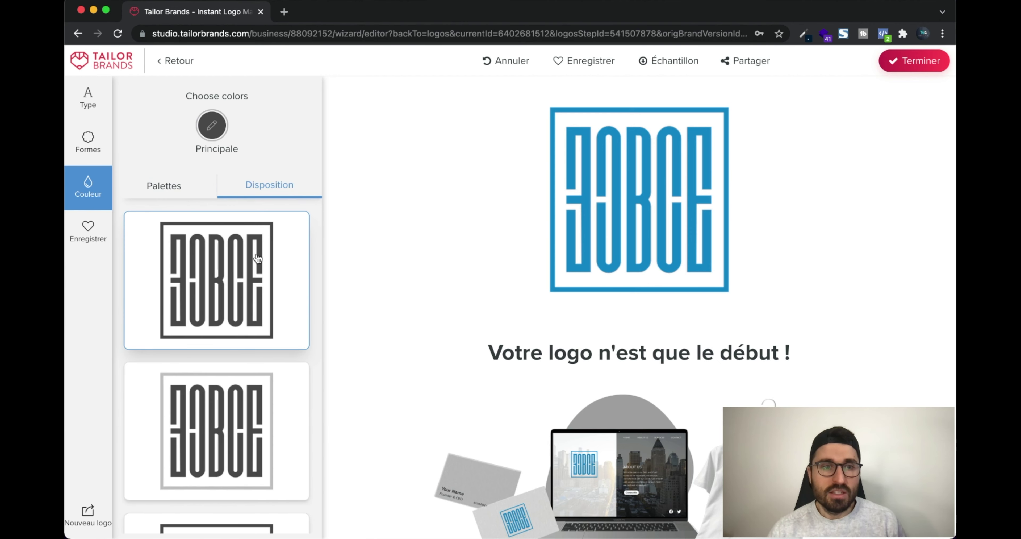
Apply the third two-tone layout card and the first blue and light-blue palette to the logo
scroll(257, 258, "down", 5)
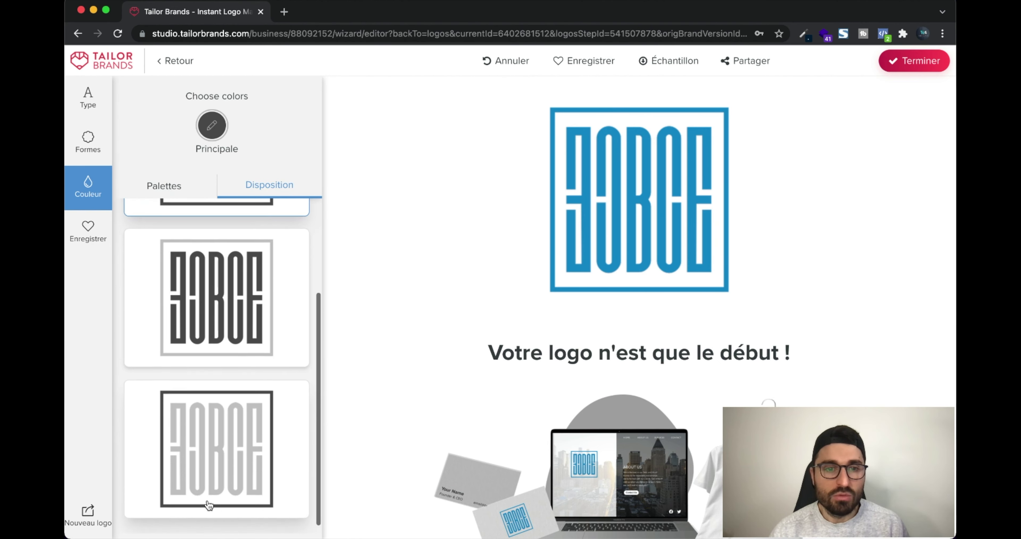
left_click(235, 414)
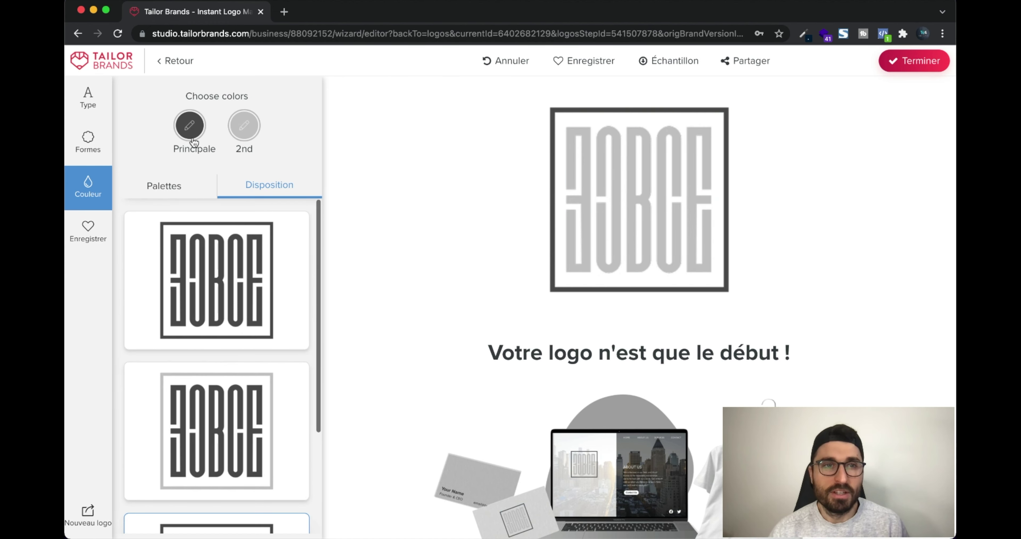
left_click(178, 184)
left_click(141, 243)
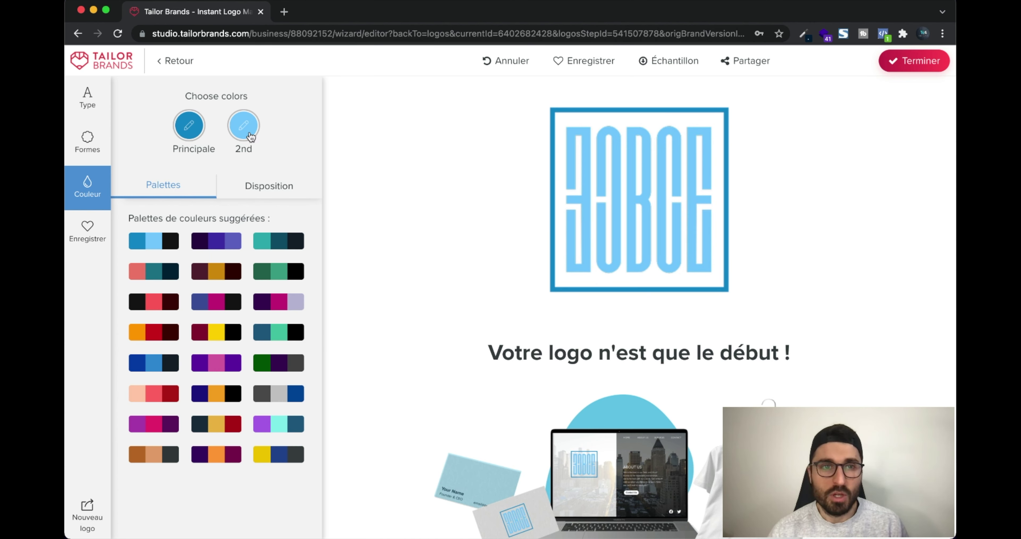
Try bright green, then save black as the logo's second colour
left_click(244, 126)
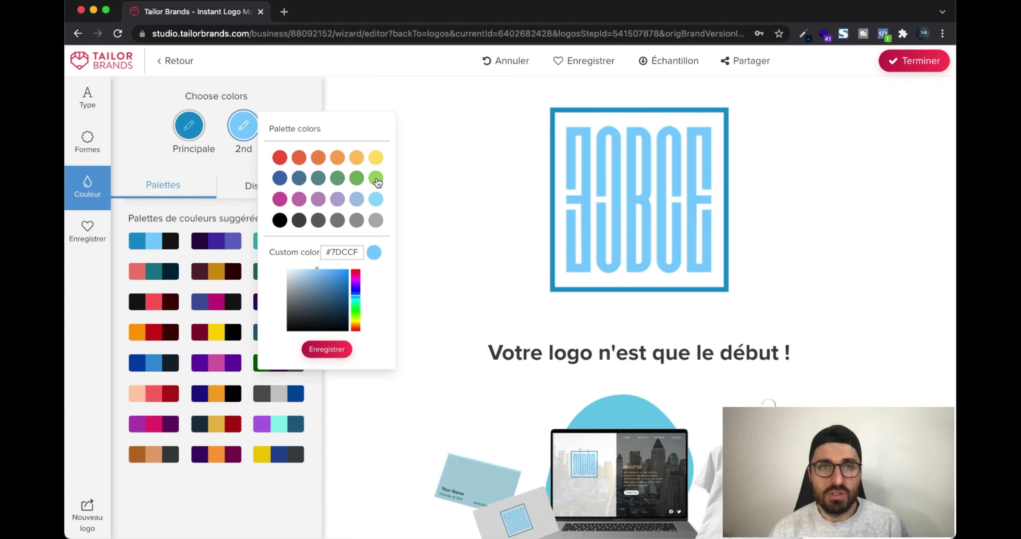
left_click(376, 178)
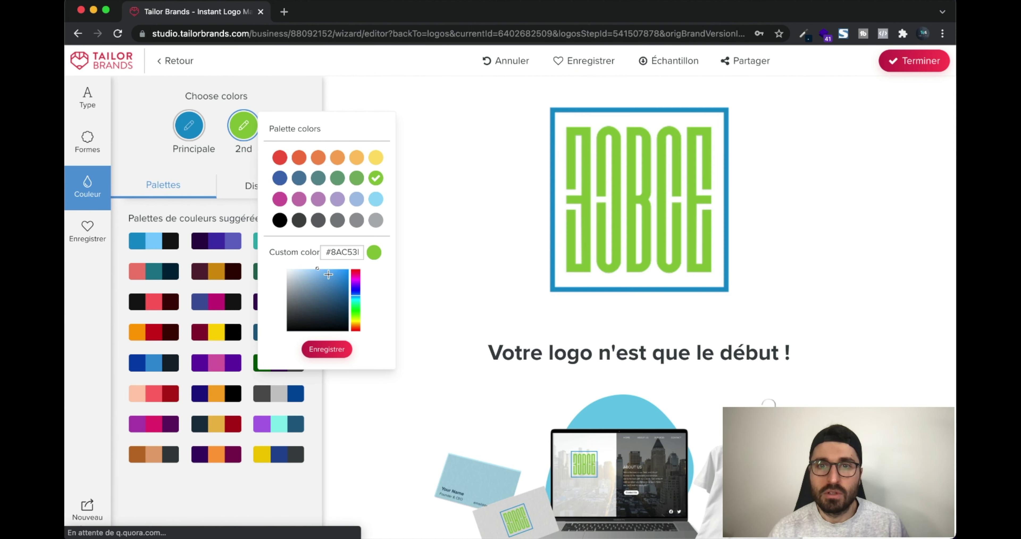
left_click_drag(309, 311, 285, 331)
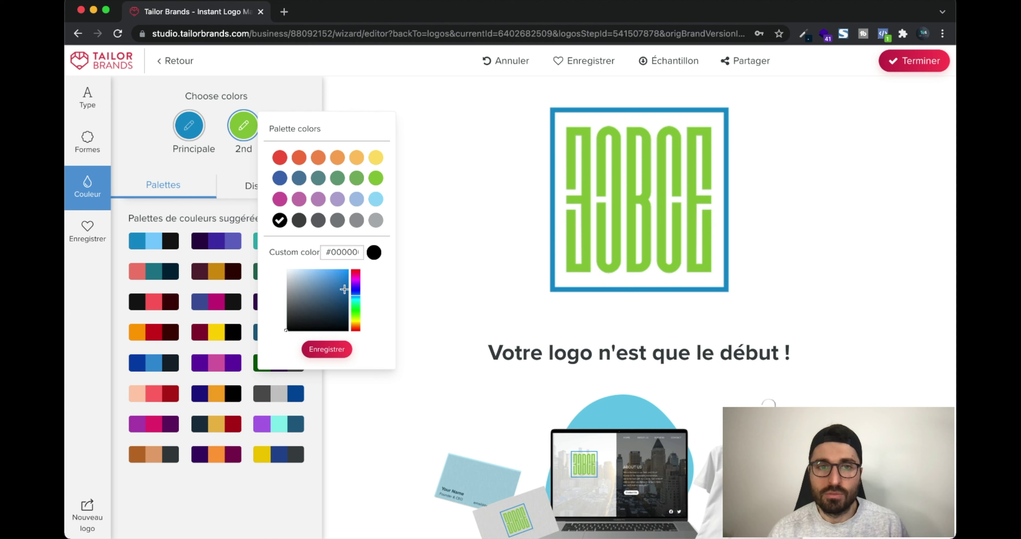
left_click(335, 350)
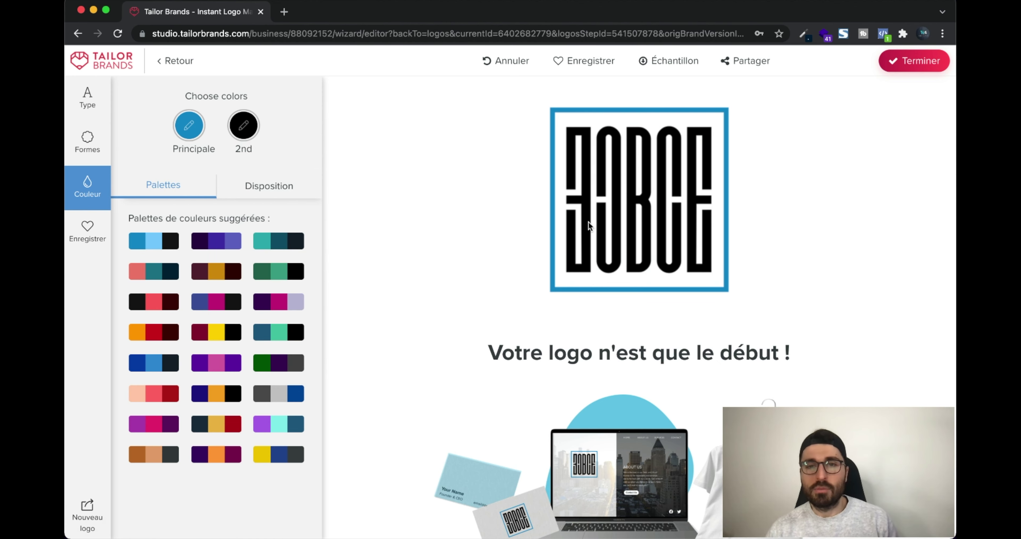
Copy the main colour code #1190CB into the second colour's custom field and save it
left_click(196, 134)
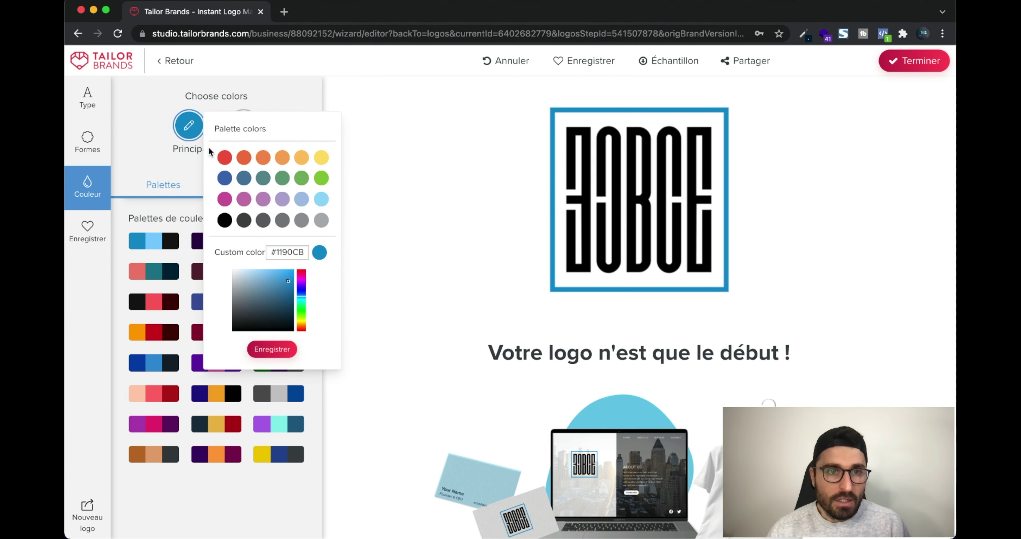
triple_click(296, 253)
key("super+c")
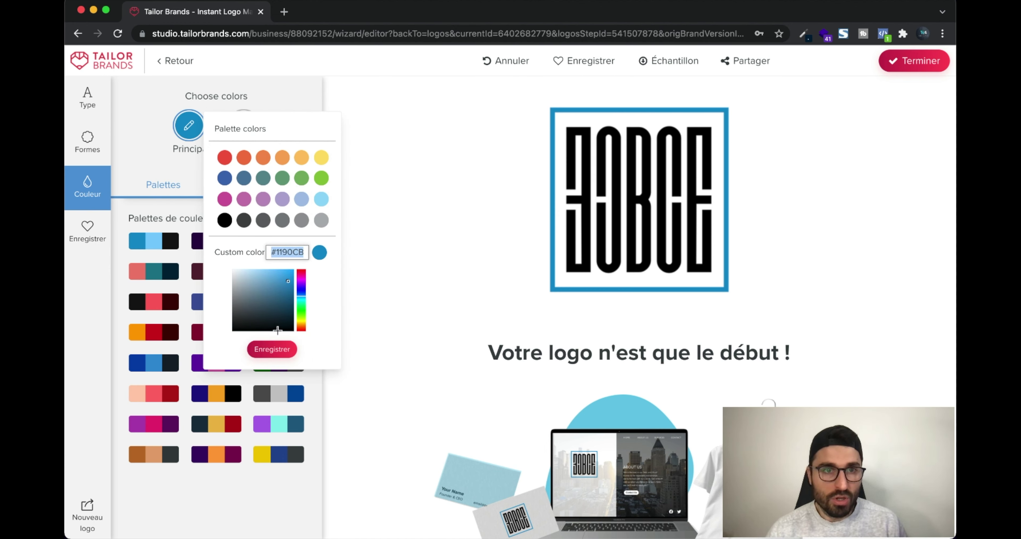
left_click(262, 109)
left_click(244, 125)
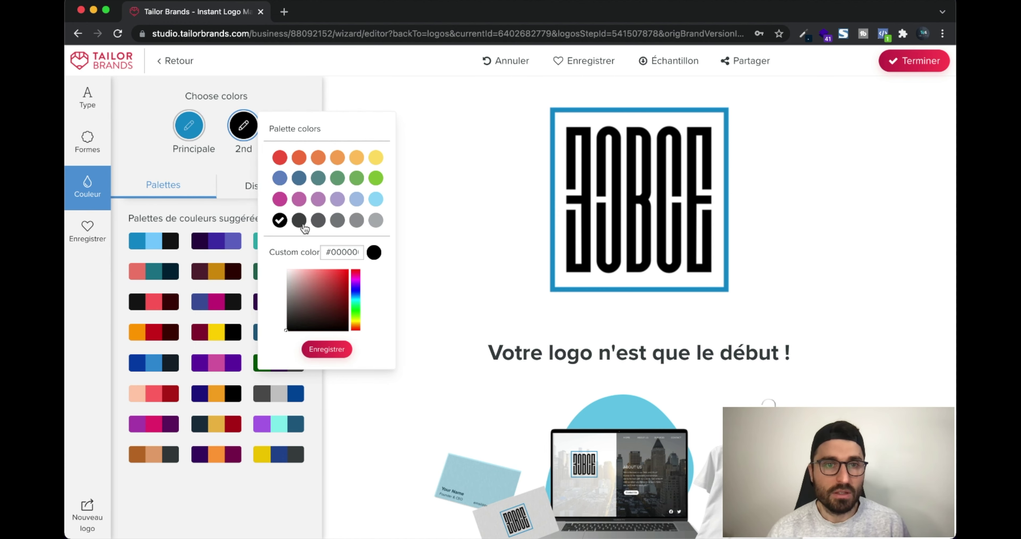
triple_click(337, 252)
key("super+v")
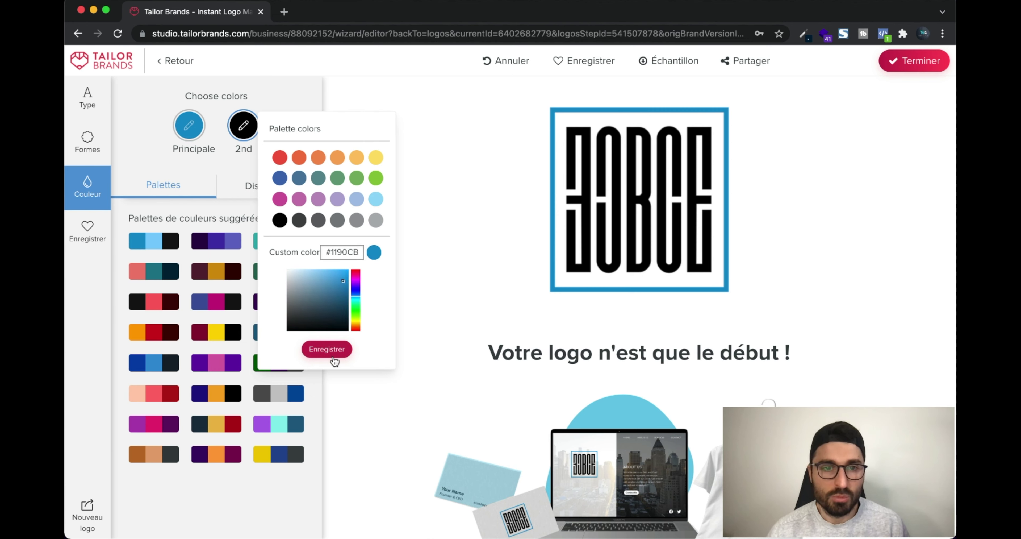
left_click(326, 348)
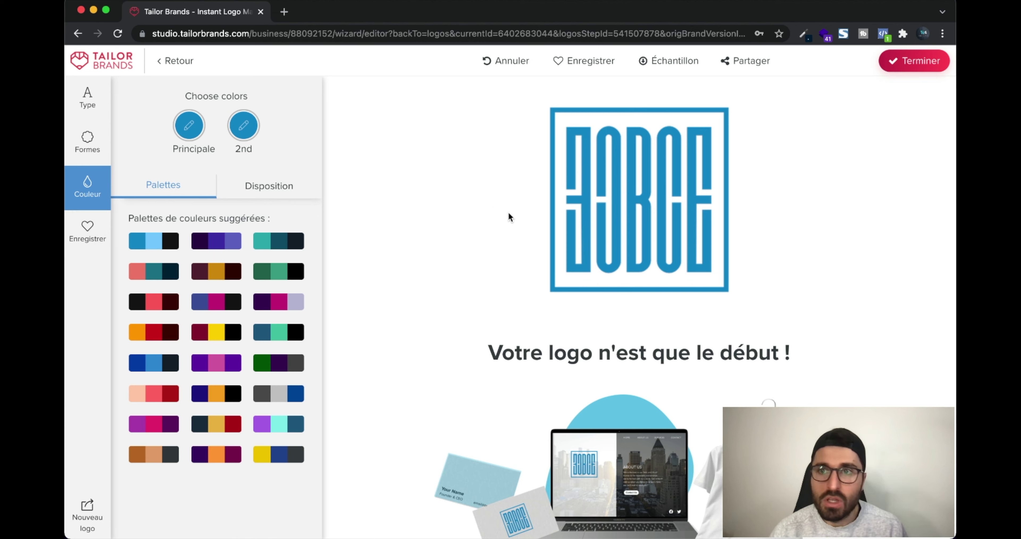
scroll(510, 219, "down", 8)
scroll(511, 222, "down", 15)
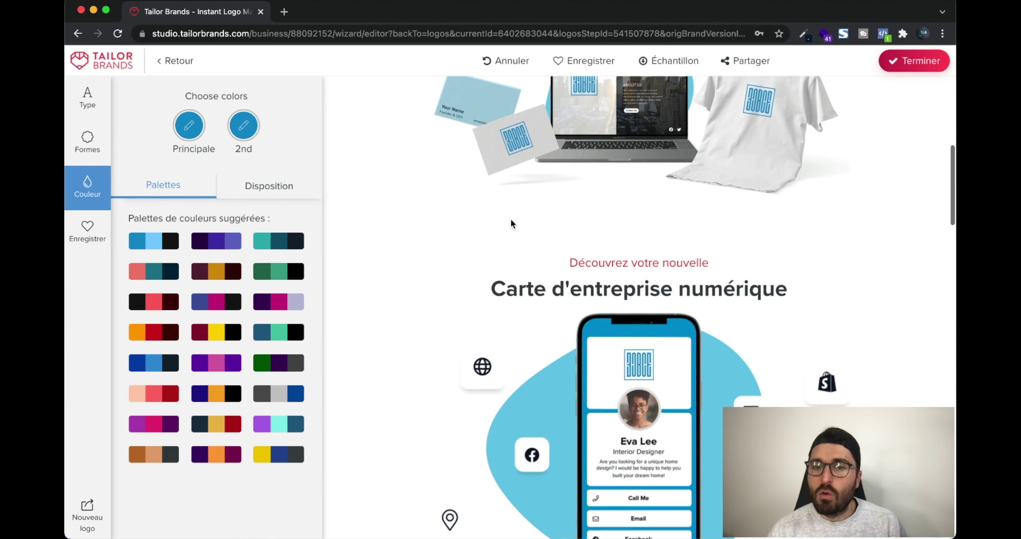
scroll(510, 222, "up", 20)
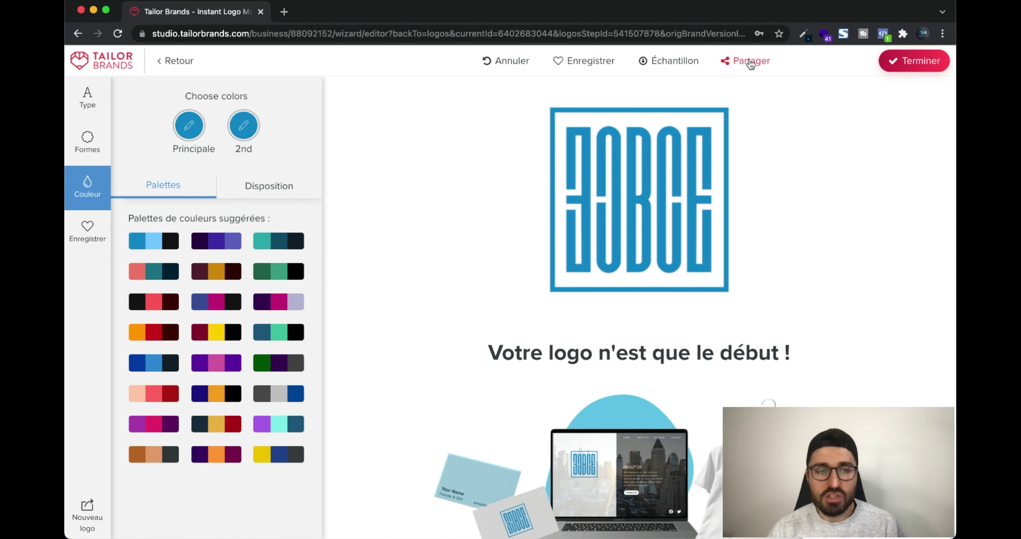
Finish and confirm the logo design, then highlight part of the welcome heading
left_click(912, 70)
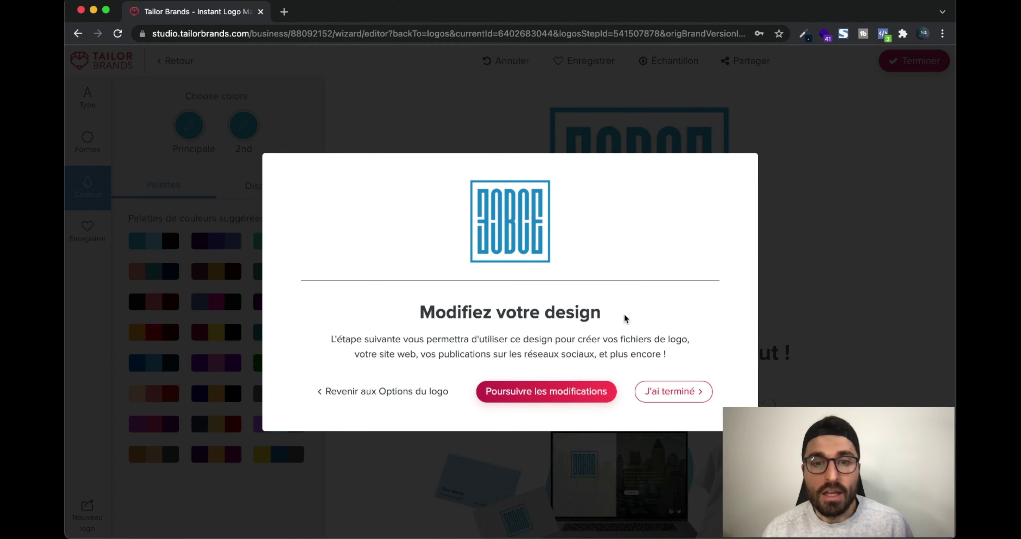
left_click(678, 395)
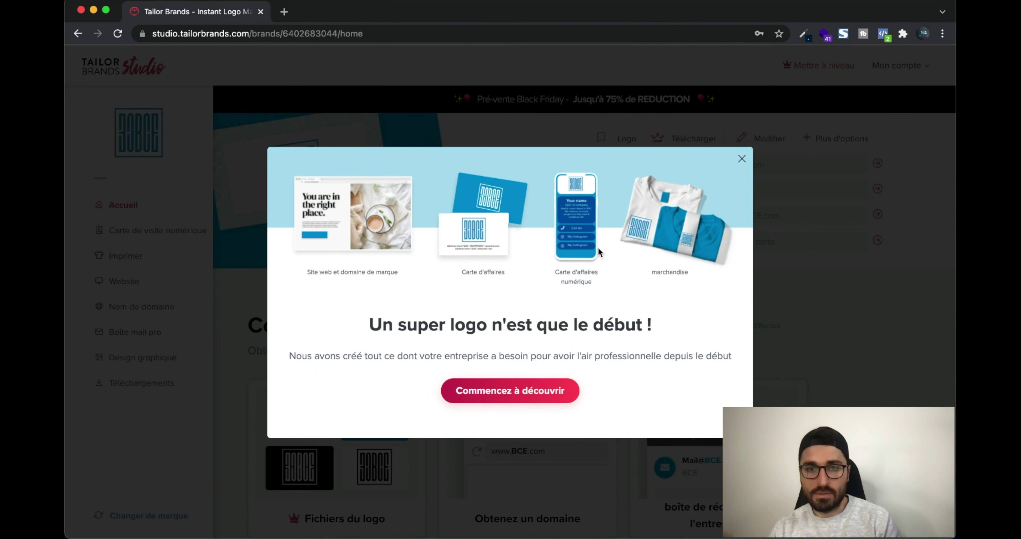
left_click_drag(383, 325, 745, 164)
Close the welcome pop-up to reveal the BCE Studio home page
left_click(744, 161)
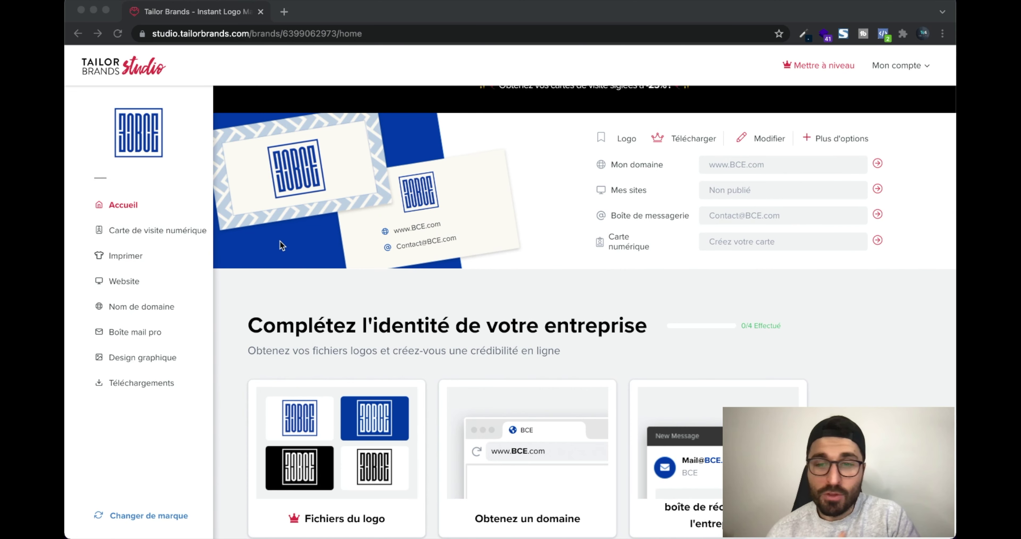
Open the Carte de visite numérique page and look over its sample card preview
left_click(177, 234)
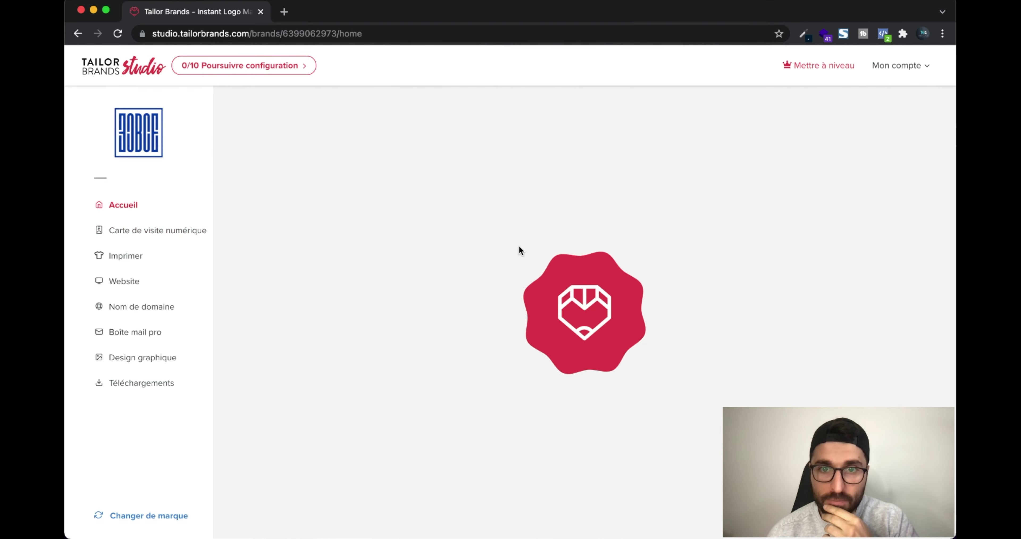
scroll(516, 206, "down", 2)
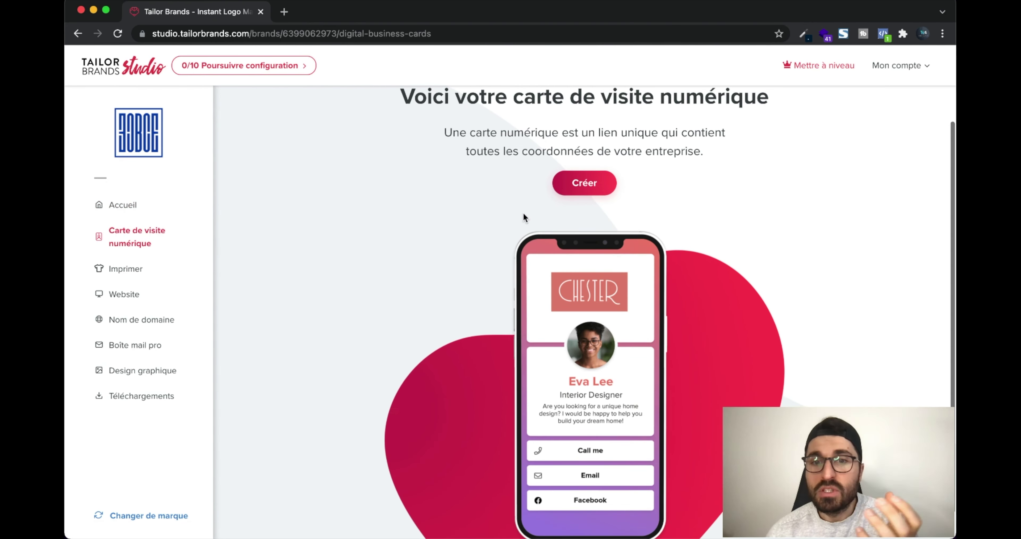
scroll(524, 216, "up", 2)
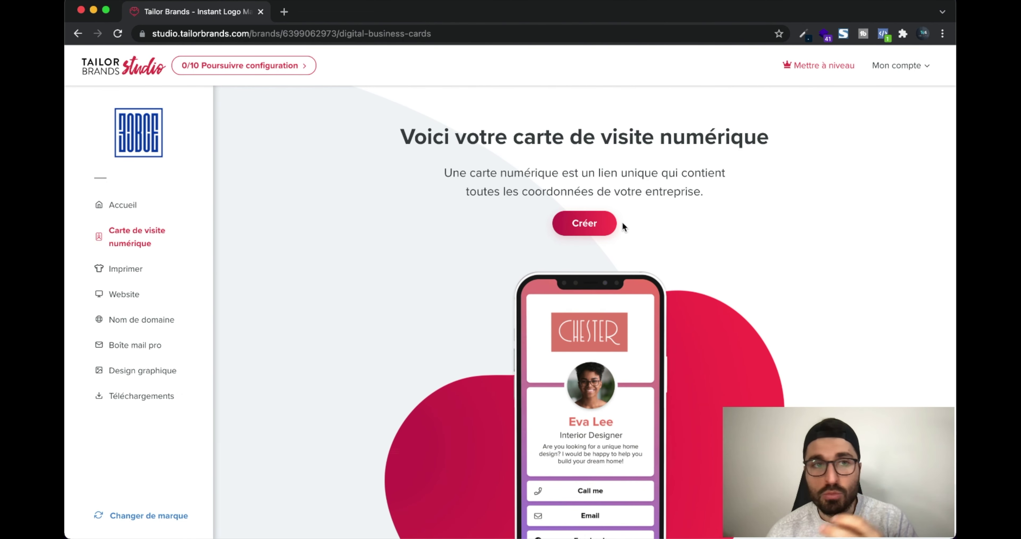
scroll(650, 232, "down", 1)
scroll(651, 234, "down", 2)
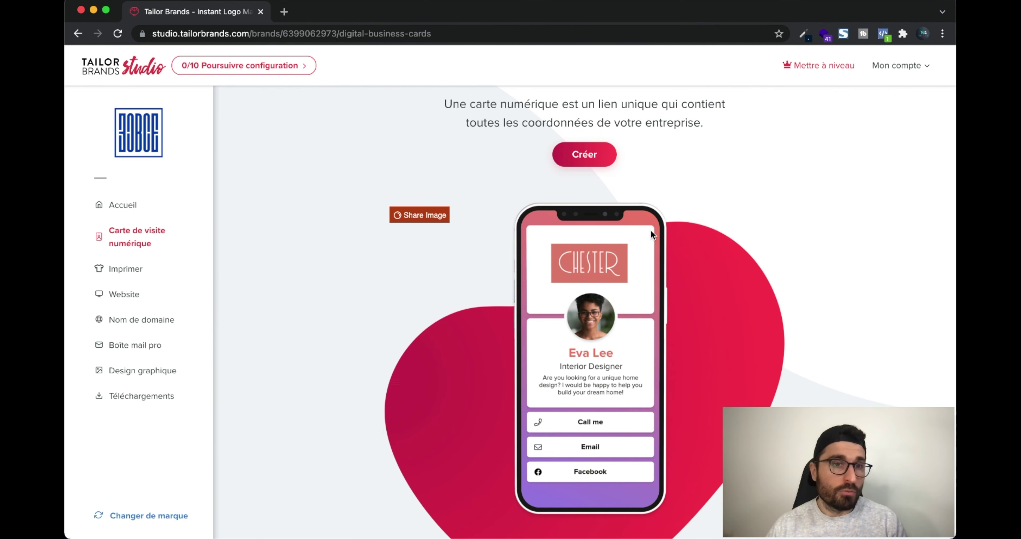
scroll(555, 288, "up", 2)
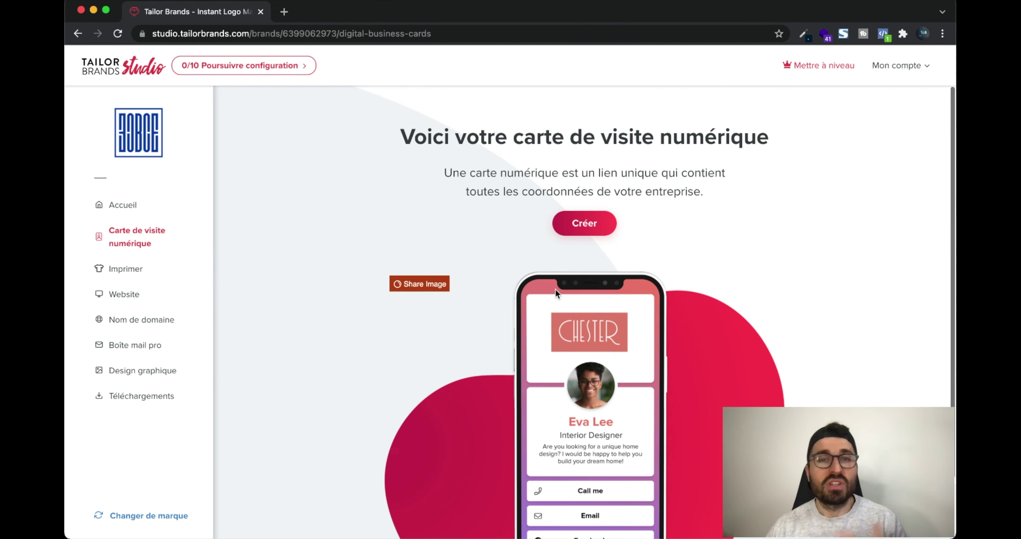
Start a digital business card and apply the Élégant colour design
left_click(585, 225)
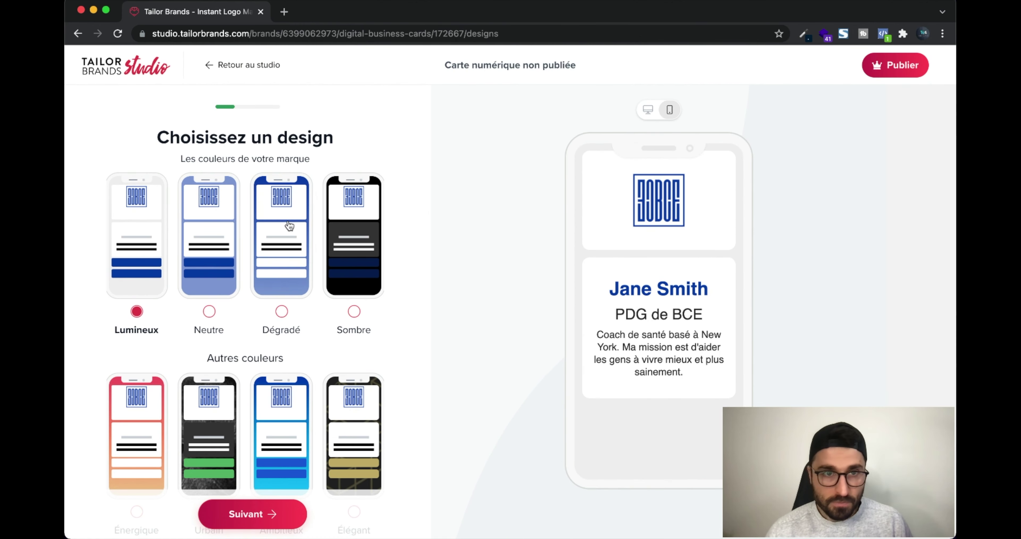
scroll(288, 226, "down", 1)
scroll(289, 225, "up", 1)
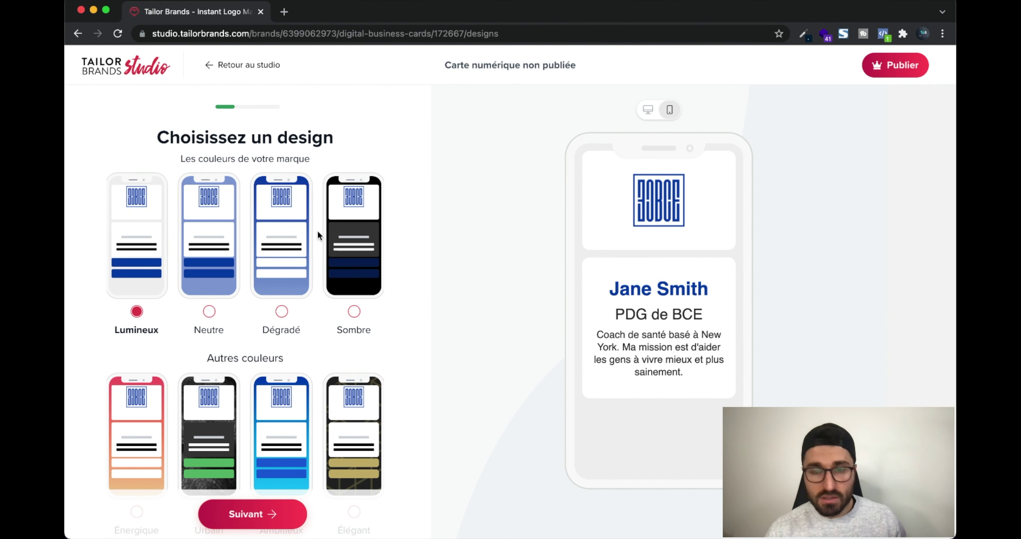
scroll(186, 292, "down", 9)
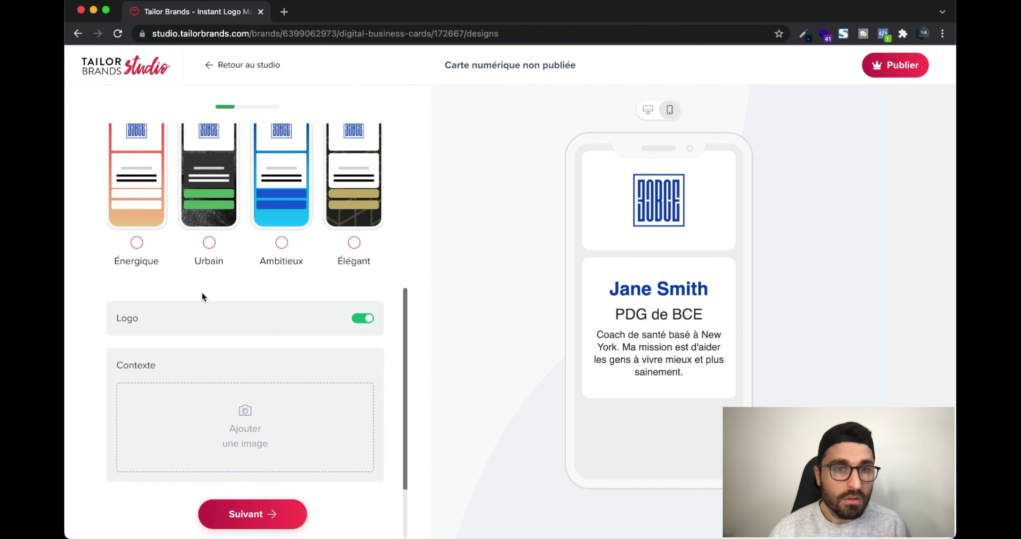
scroll(201, 293, "up", 6)
scroll(202, 291, "up", 3)
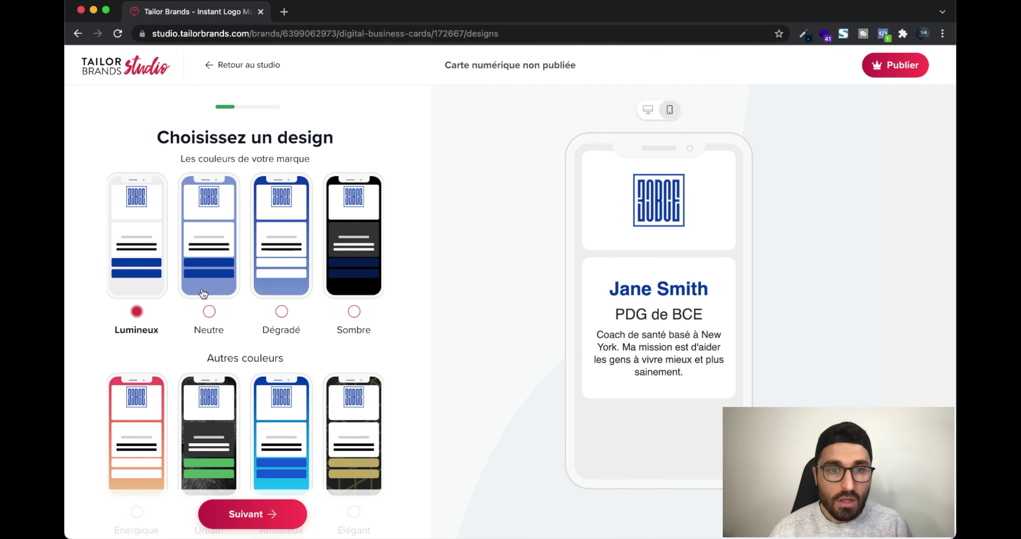
scroll(317, 430, "down", 2)
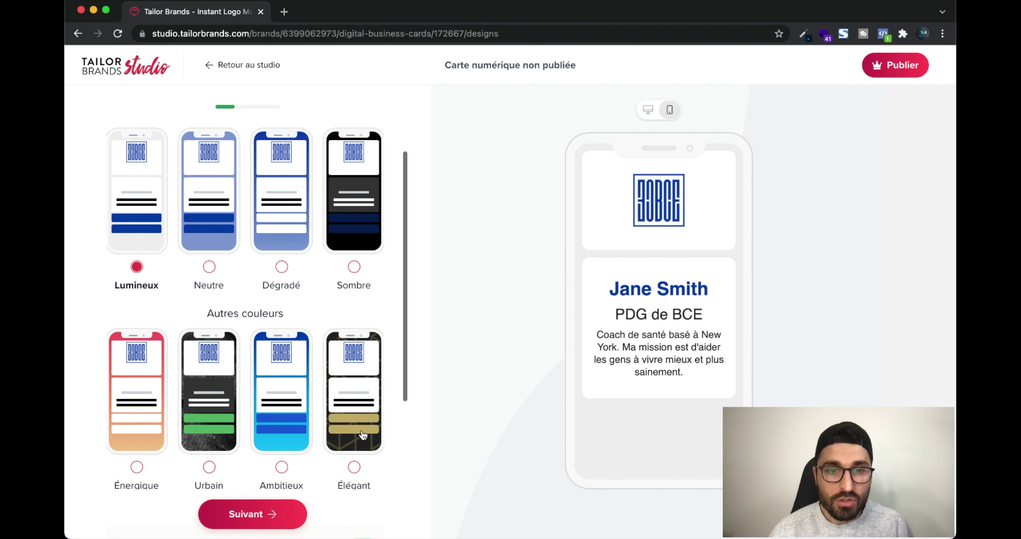
left_click(354, 466)
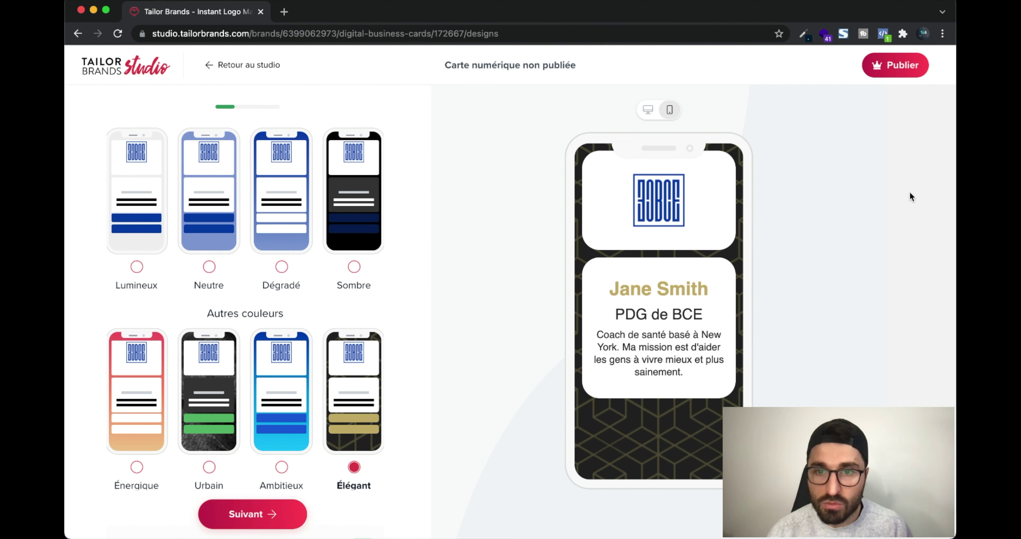
Toggle the card's logo off and back on, and check desktop then mobile previews
scroll(343, 342, "down", 3)
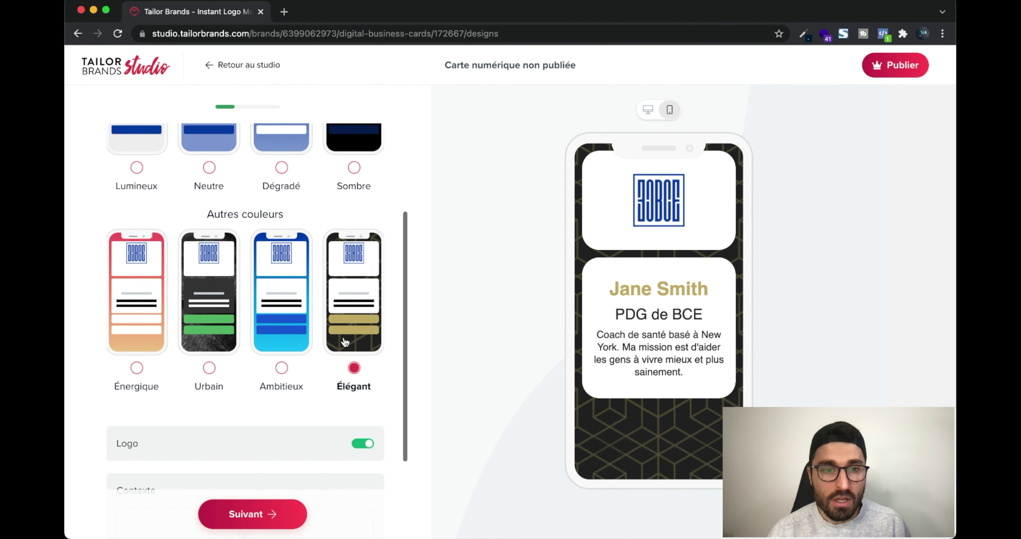
scroll(343, 341, "down", 3)
left_click(363, 318)
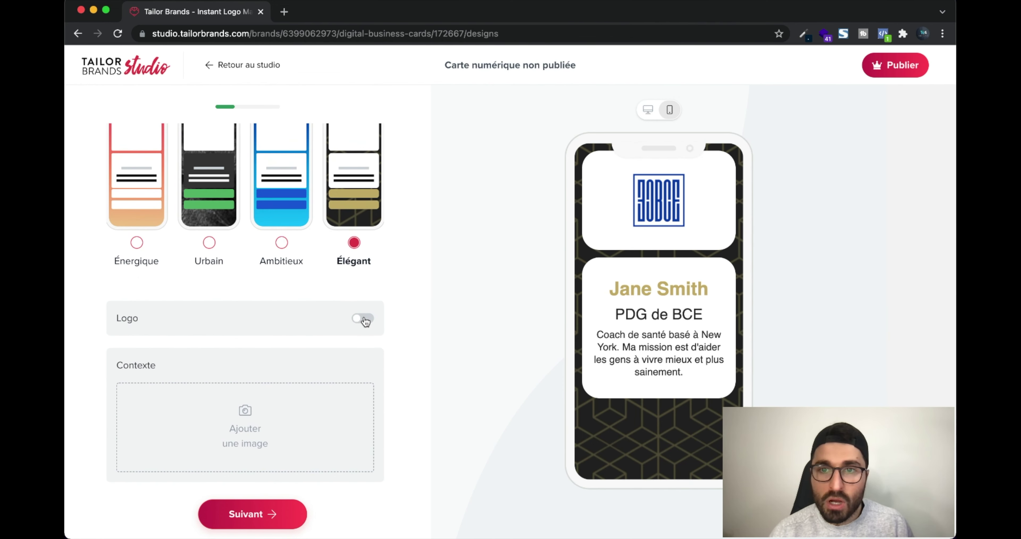
left_click(363, 319)
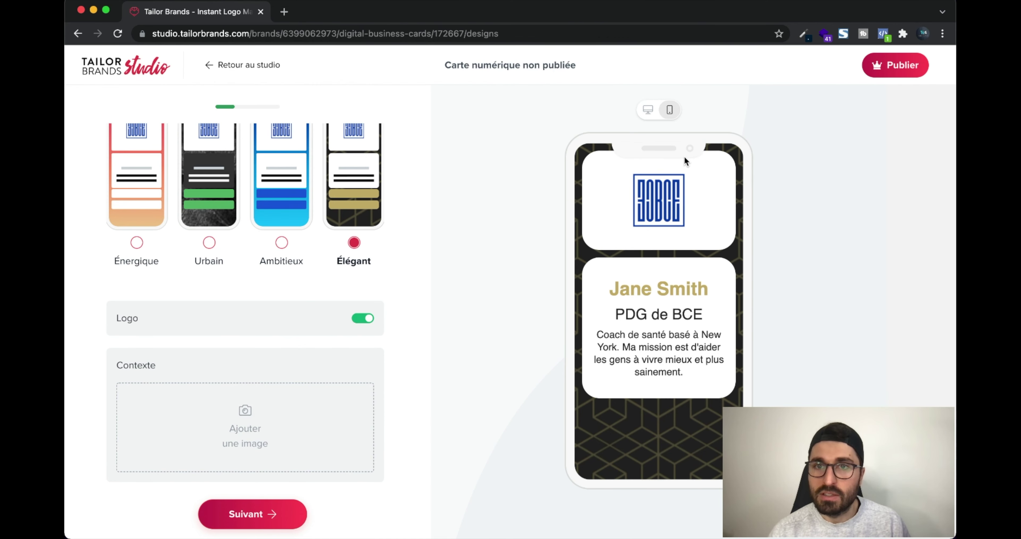
left_click(652, 114)
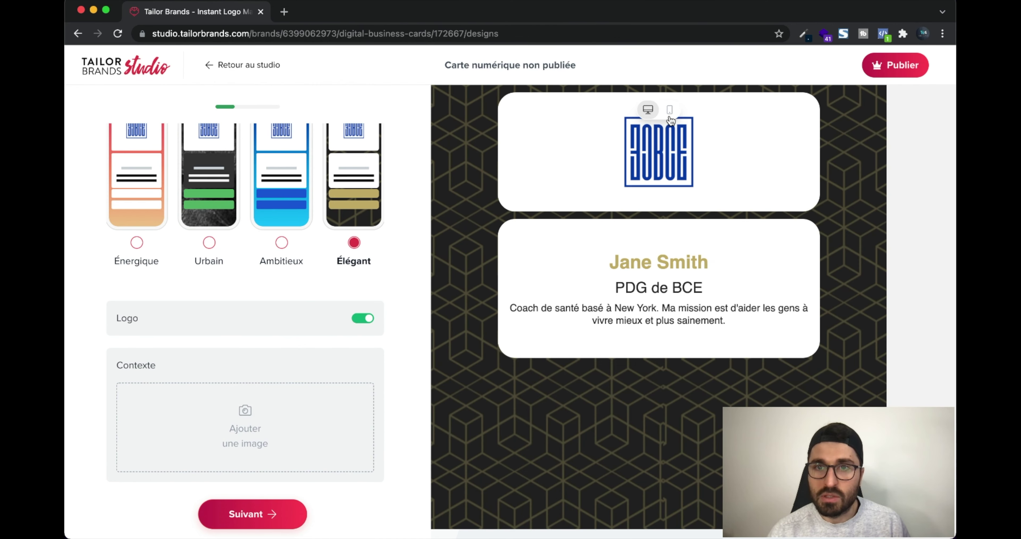
left_click(670, 111)
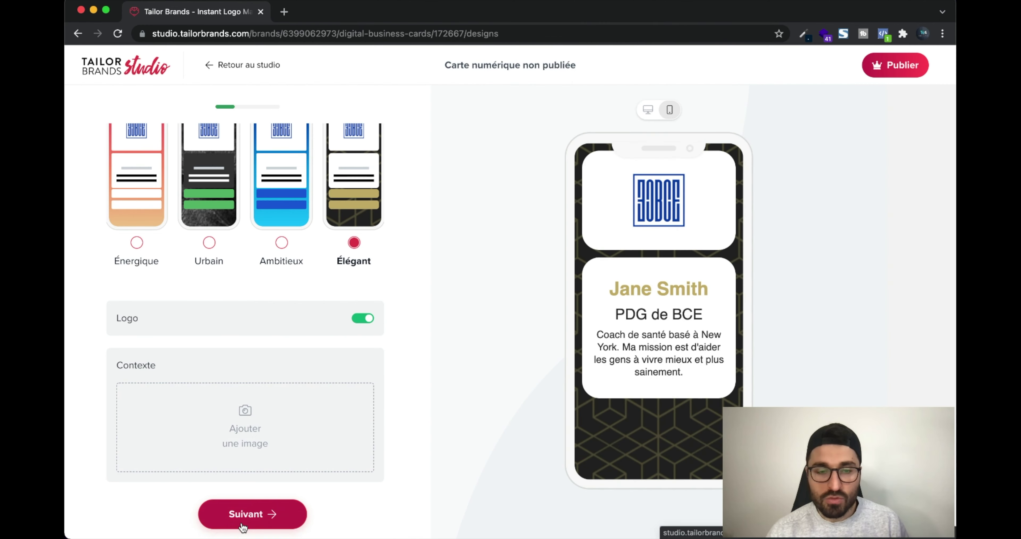
Enter the cardholder's name, title 'CEO de Best Café Ever' and tagline 'Le café des gros geeks ;)', then continue
left_click(256, 513)
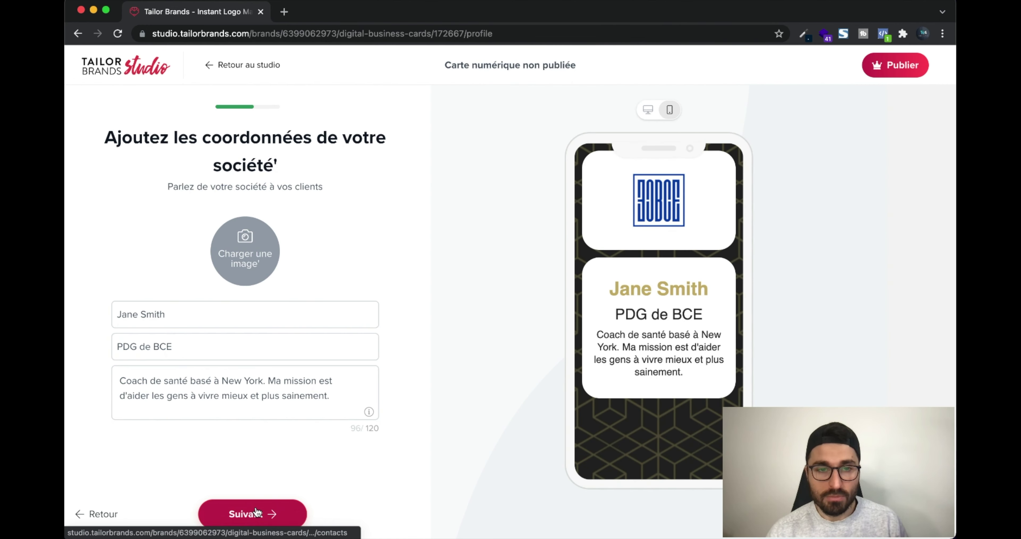
triple_click(264, 316)
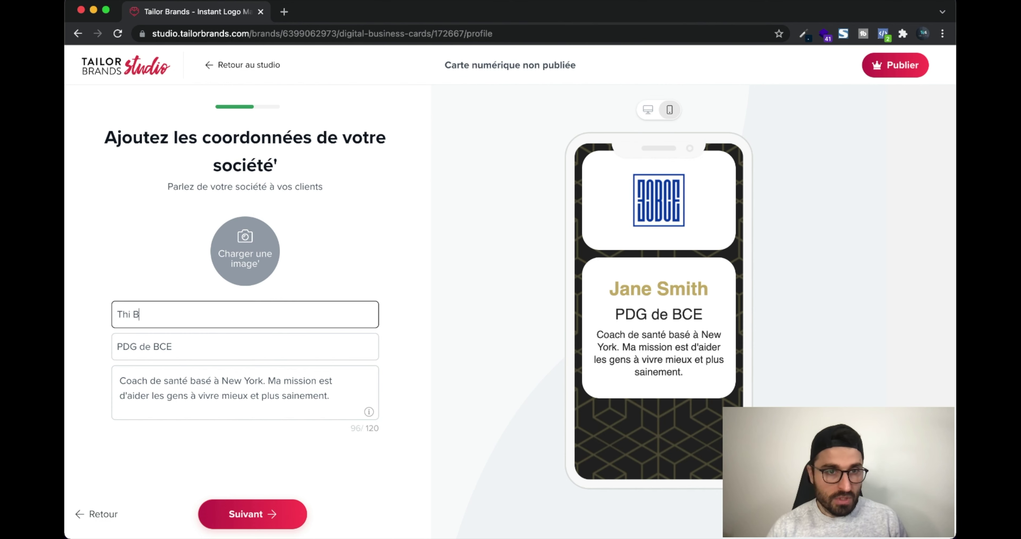
key("Tab")
type("CEO")
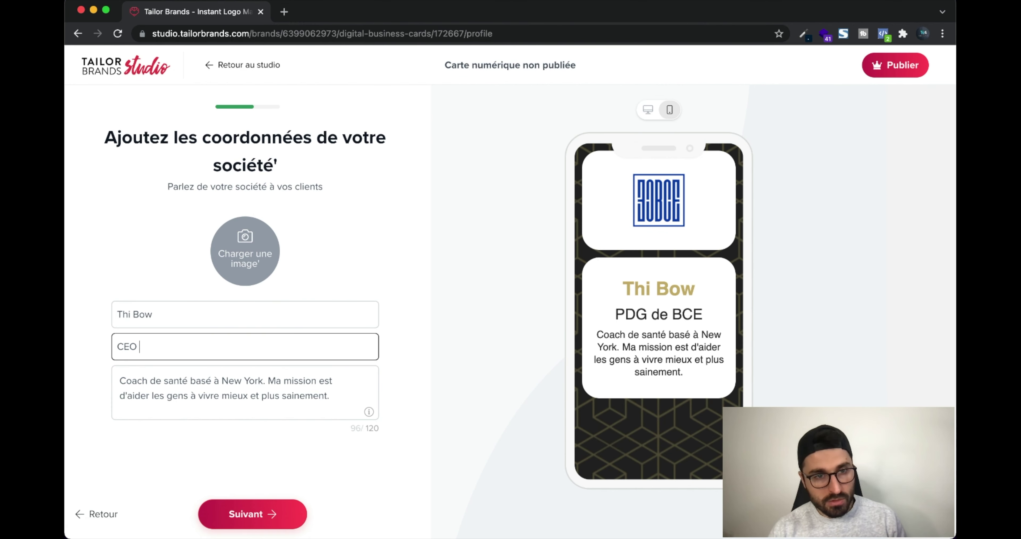
type(" de Best Café Ever")
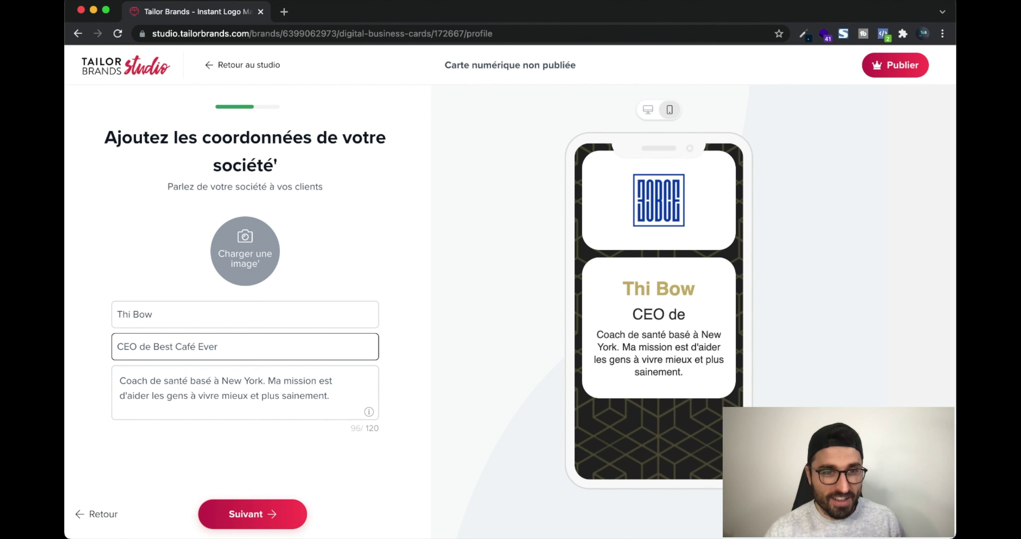
triple_click(311, 385)
type("Le ca")
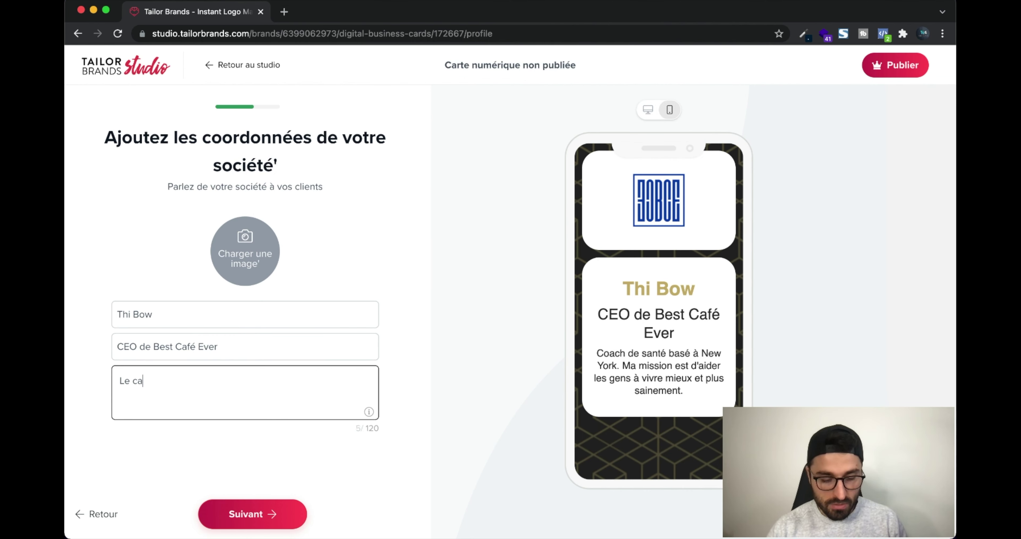
type("fé des gros gee")
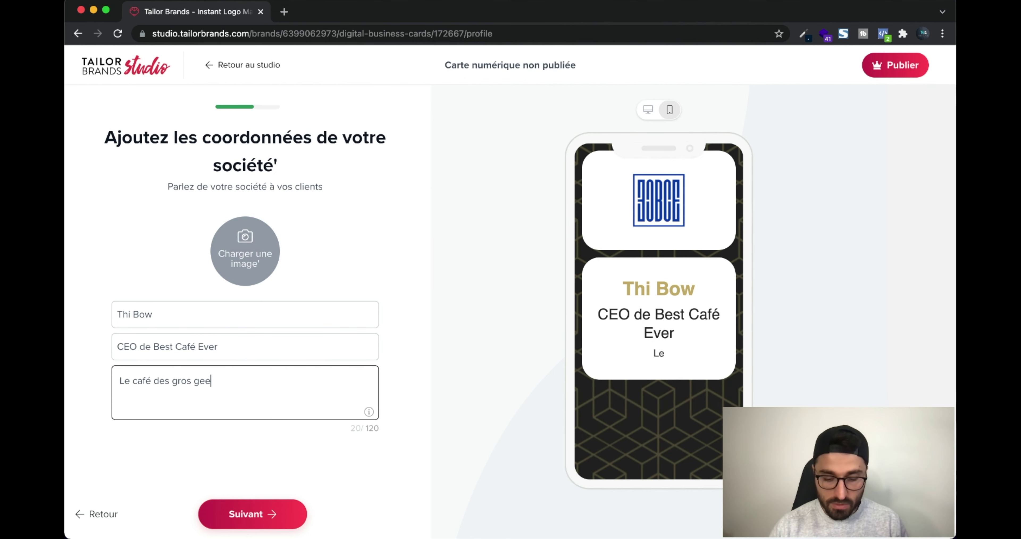
type("ks ;)")
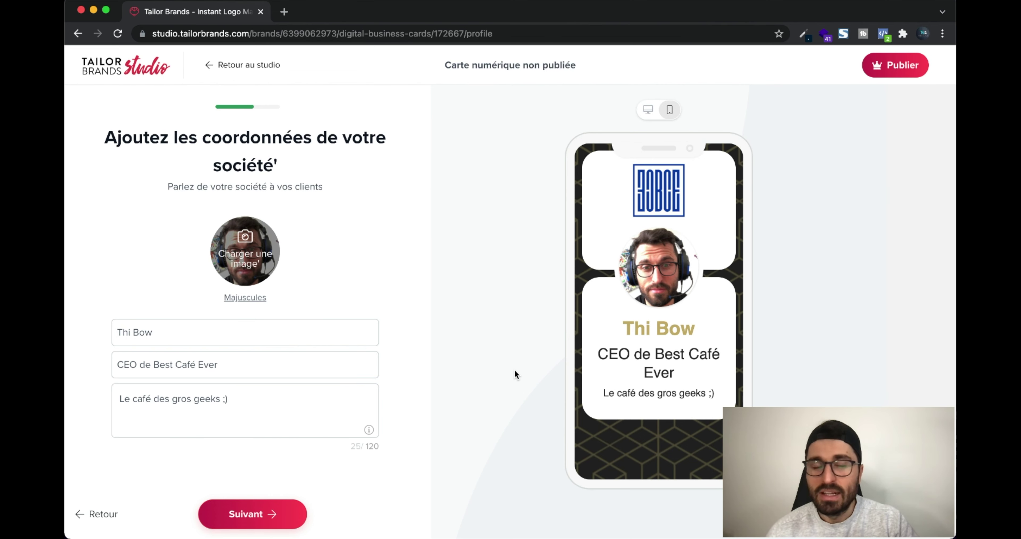
left_click(282, 517)
left_click(255, 231)
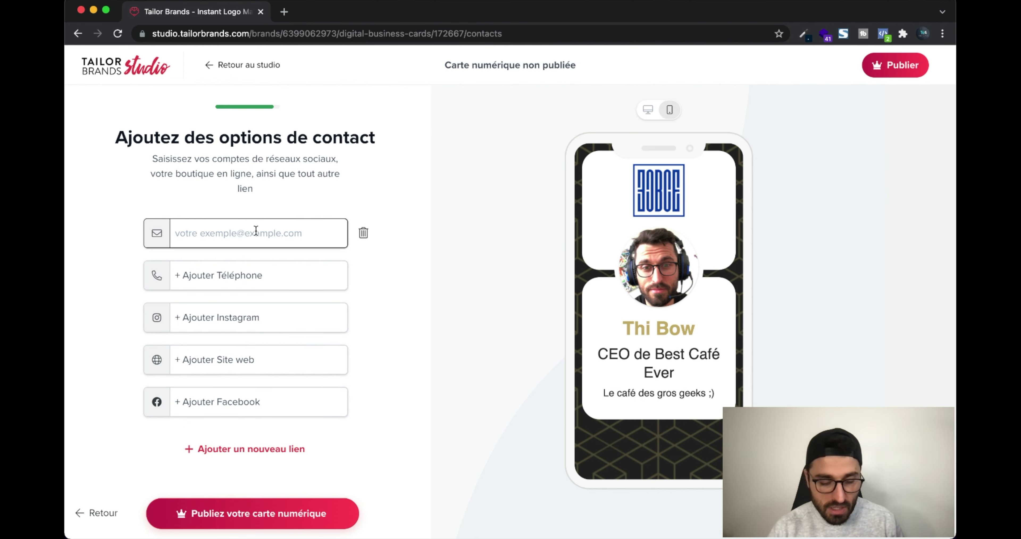
Fill in the card's contact e-mail and phone number
type("bce@")
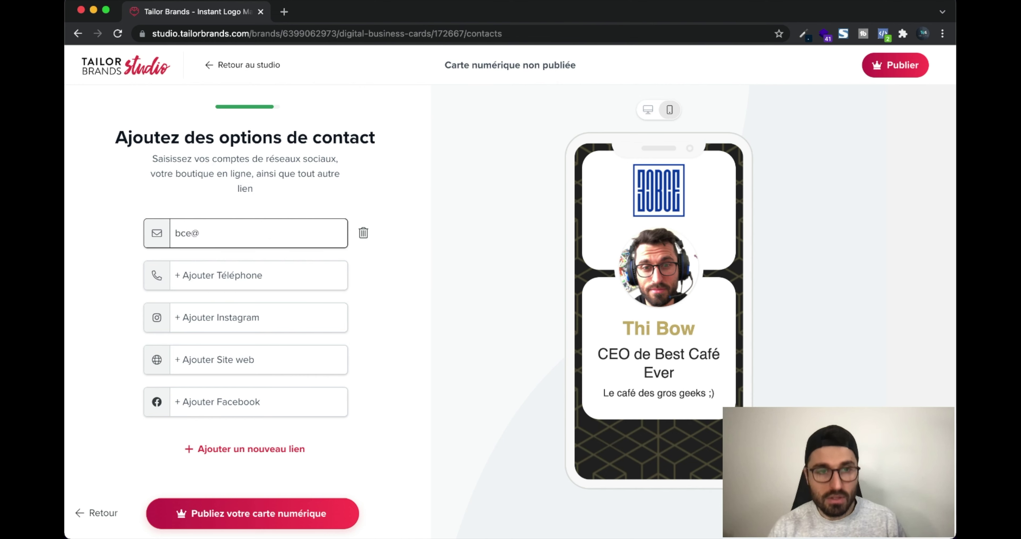
key("BackSpace")
key("BackSpace")
key("BackSpace")
key("BackSpace")
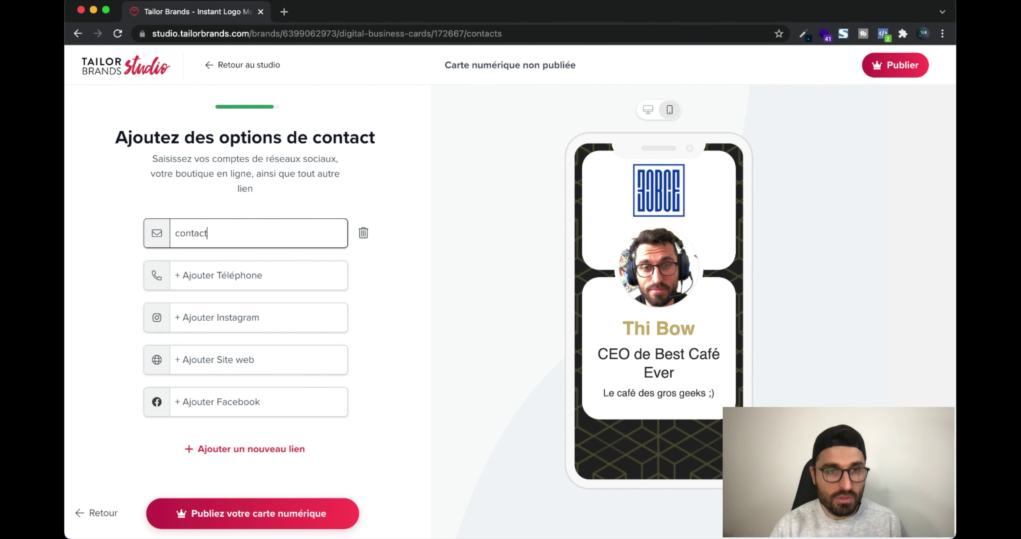
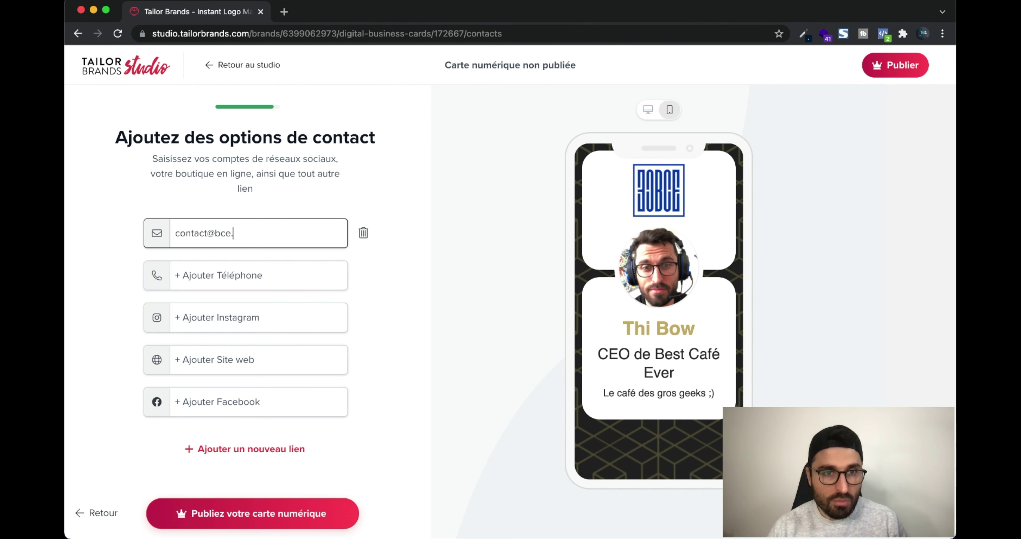
left_click(248, 275)
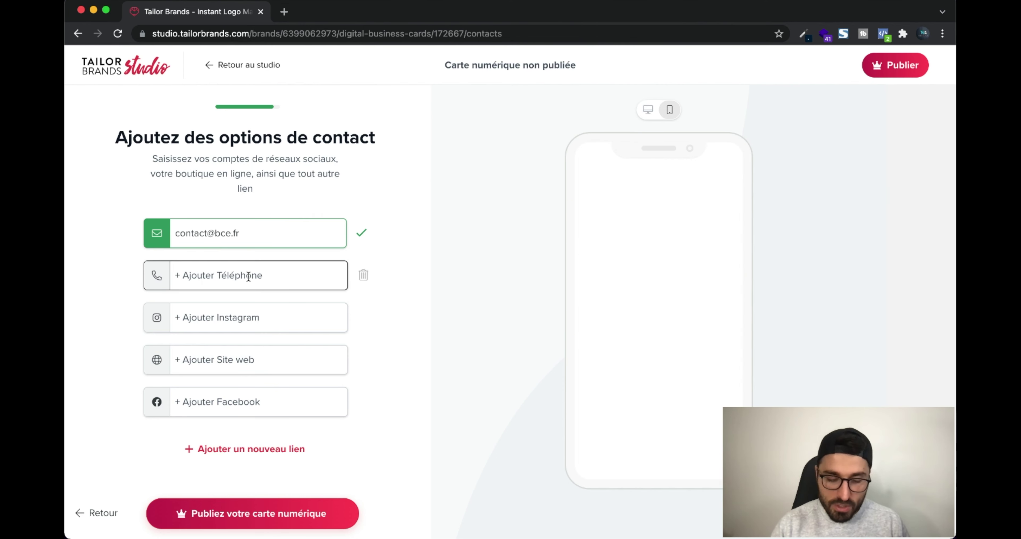
left_click(248, 276)
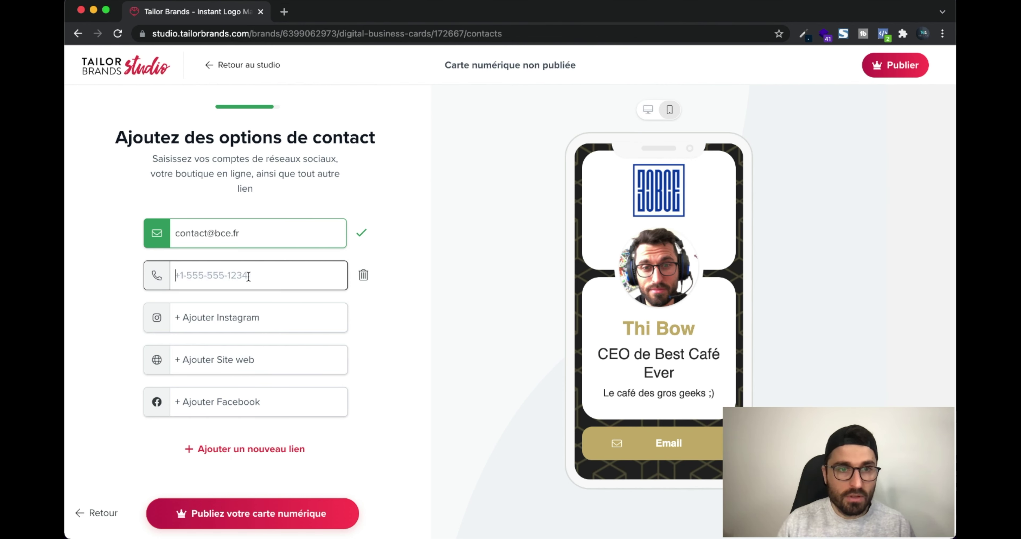
type("090909090")
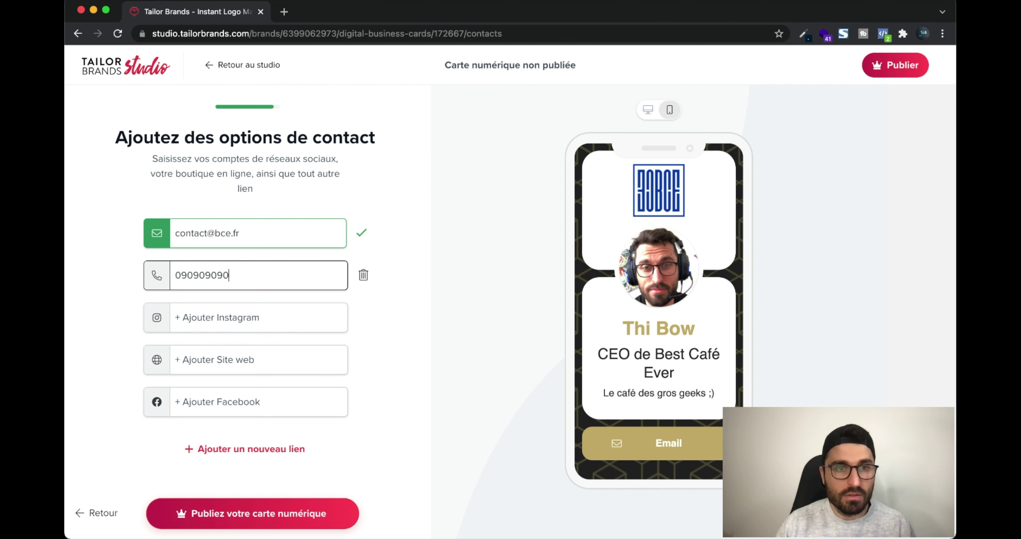
left_click(273, 325)
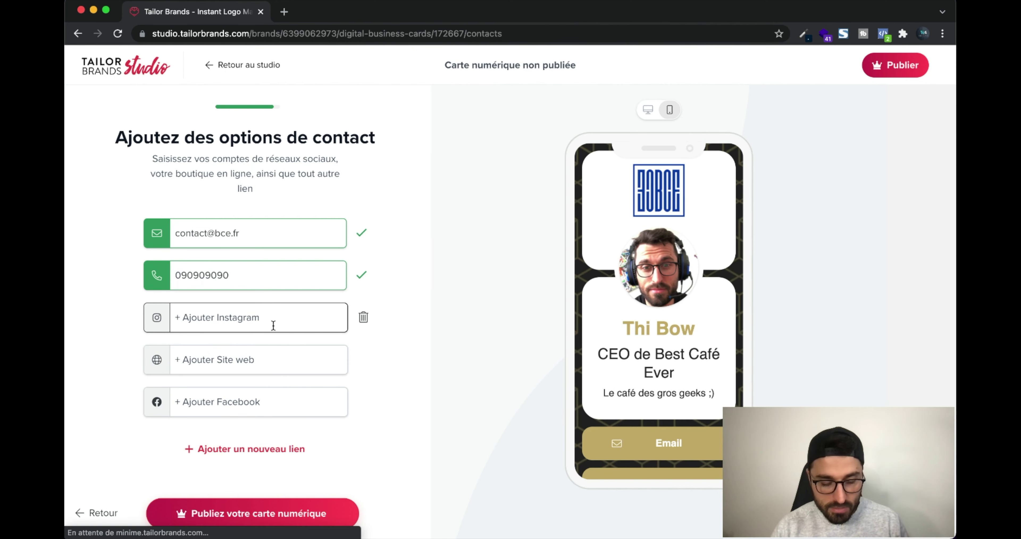
left_click(273, 326)
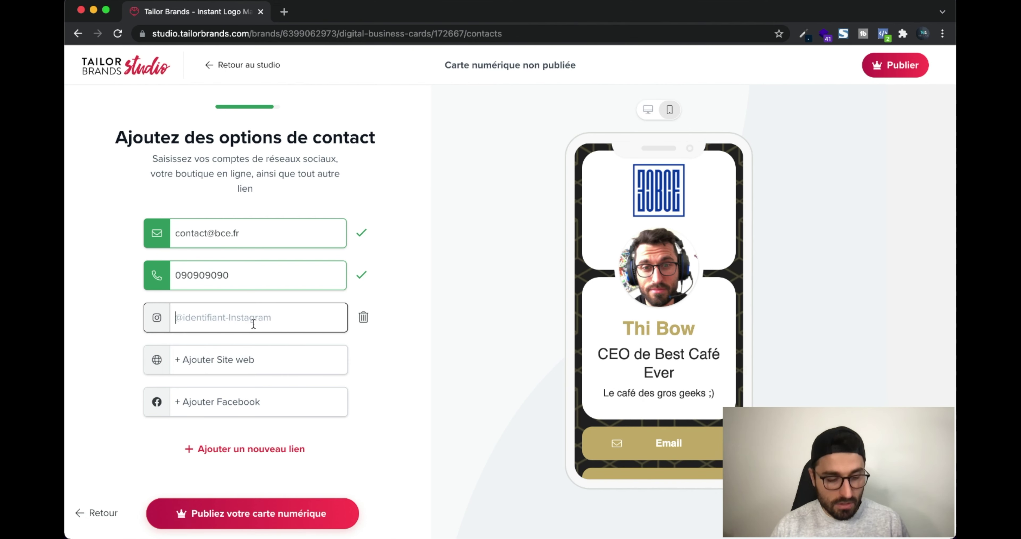
type("@bcec")
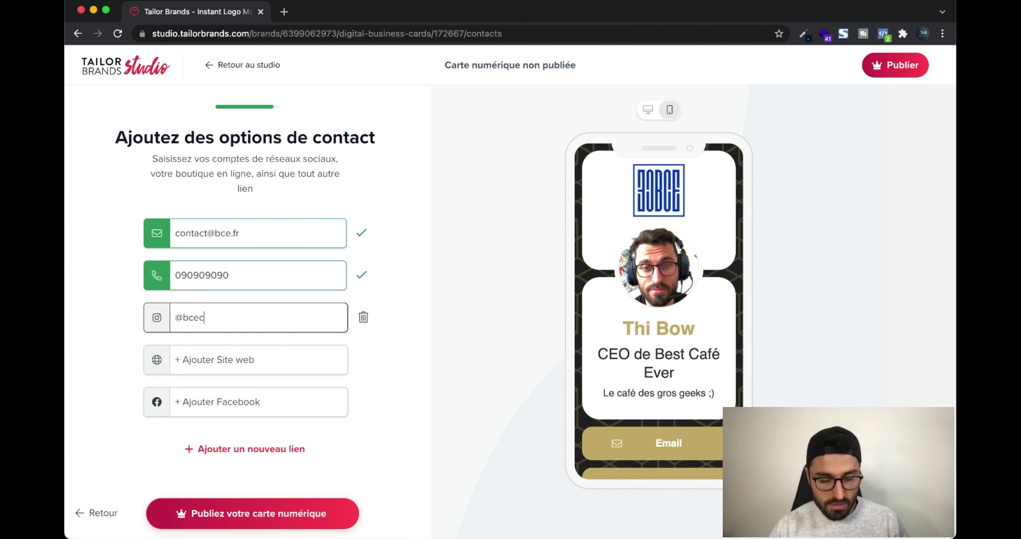
type("afé")
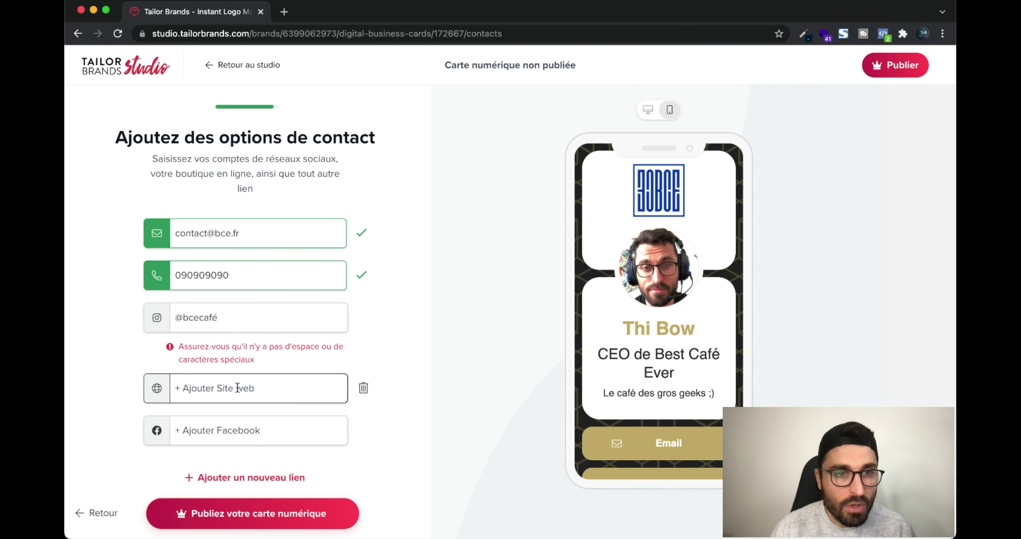
left_click(238, 388)
left_click(237, 323)
left_click(230, 386)
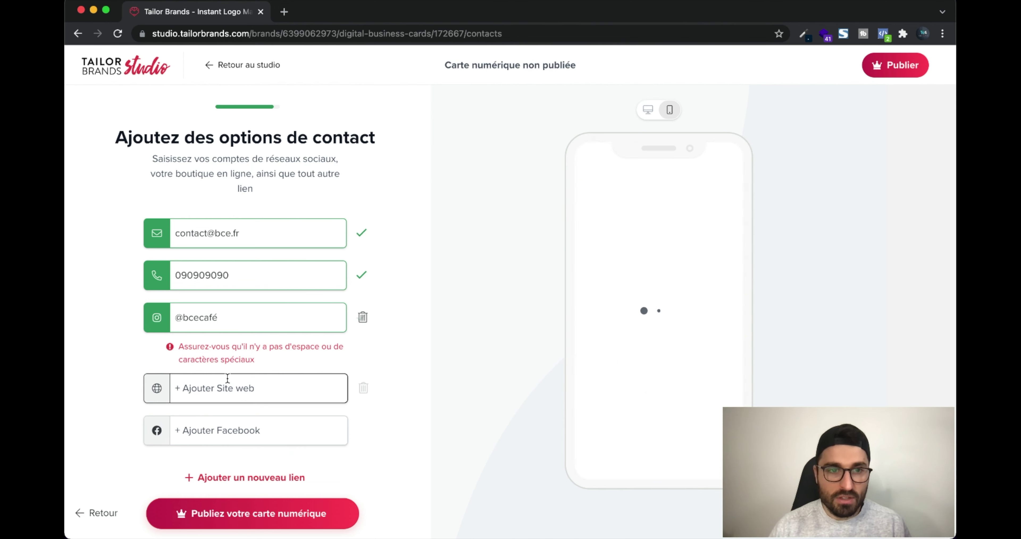
type("www?")
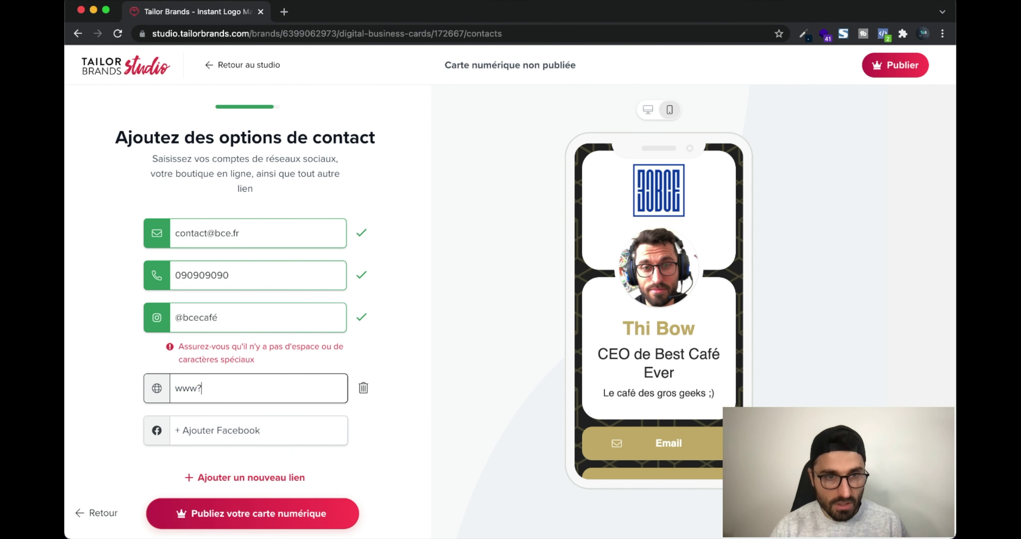
key("BackSpace")
type(".b")
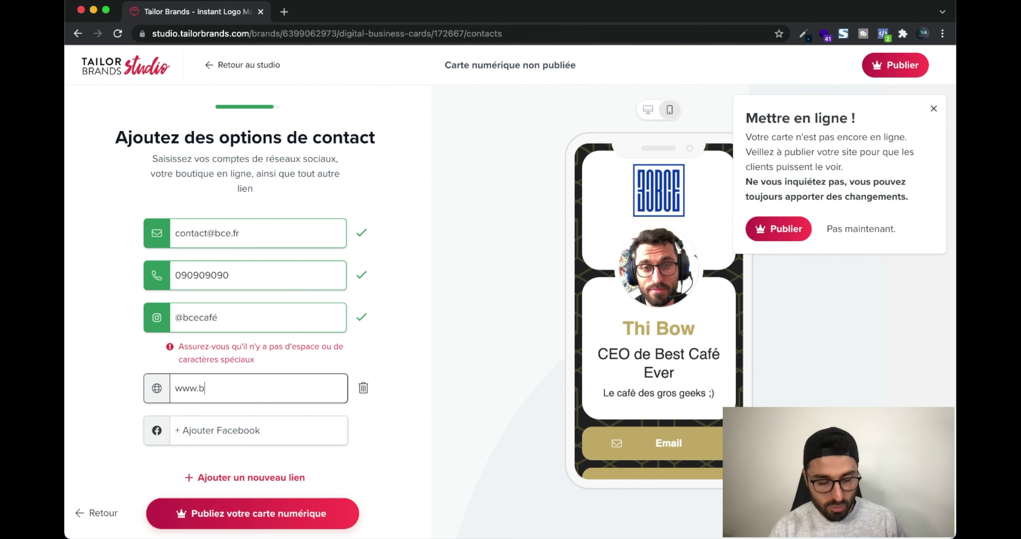
type("cecafé")
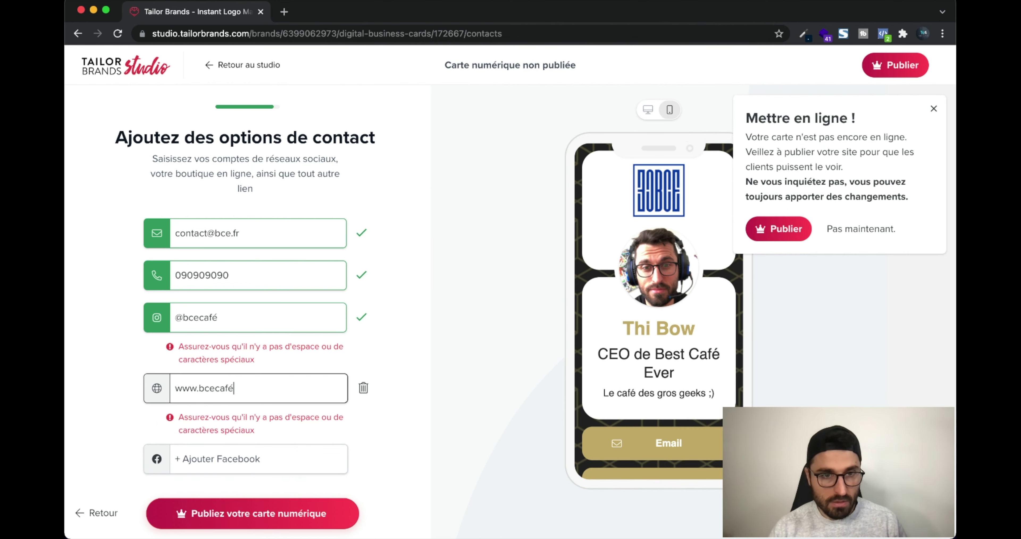
key("BackSpace")
key("BackSpace")
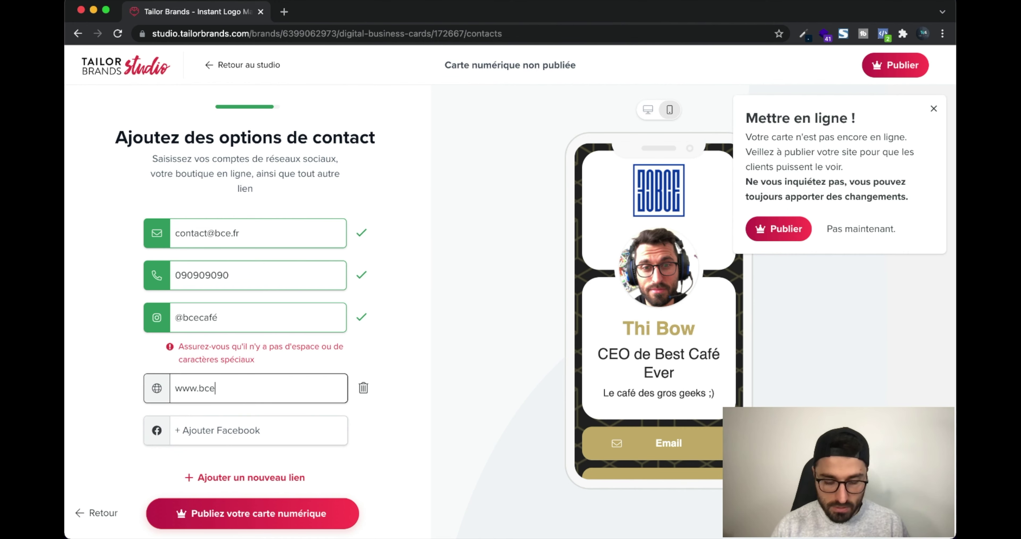
Add a Facebook link reusing the Instagram handle, and dismiss the publish reminder
left_click(224, 435)
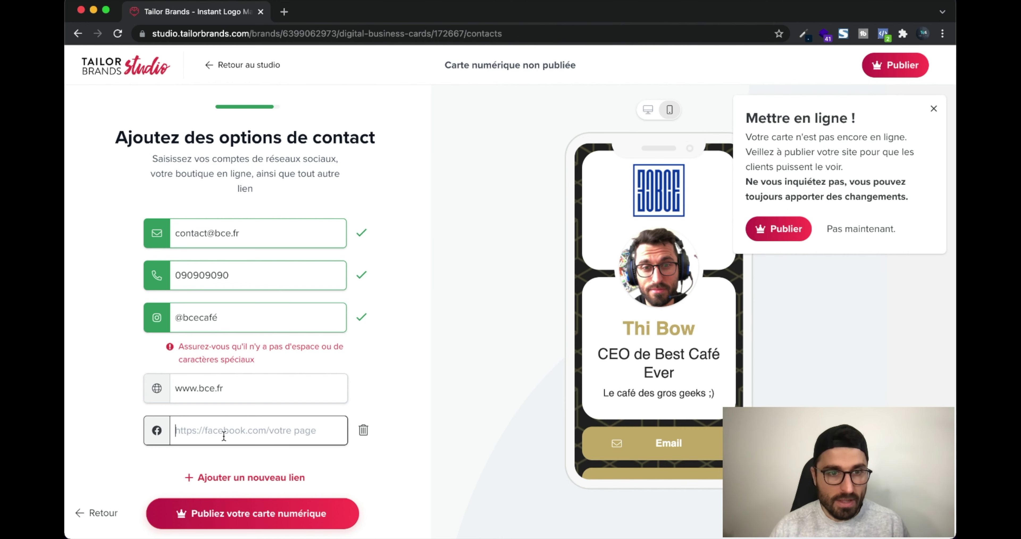
triple_click(273, 321)
key("ctrl+c")
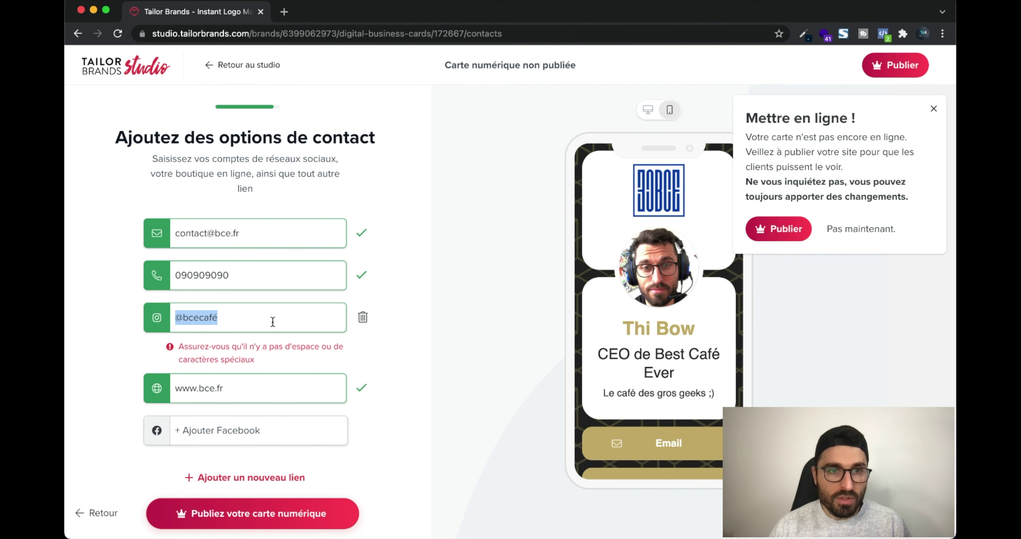
left_click(228, 432)
key("ctrl+v")
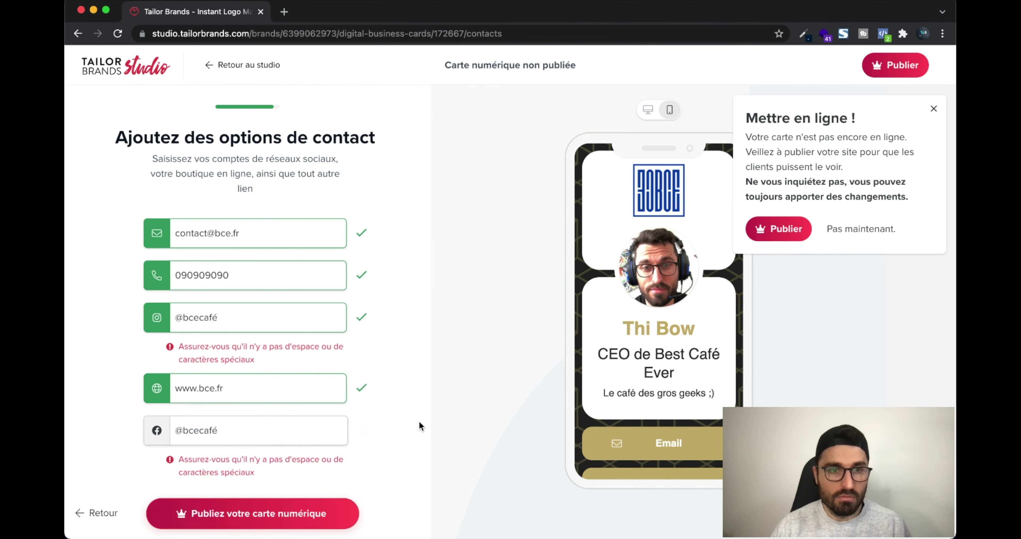
left_click(372, 438)
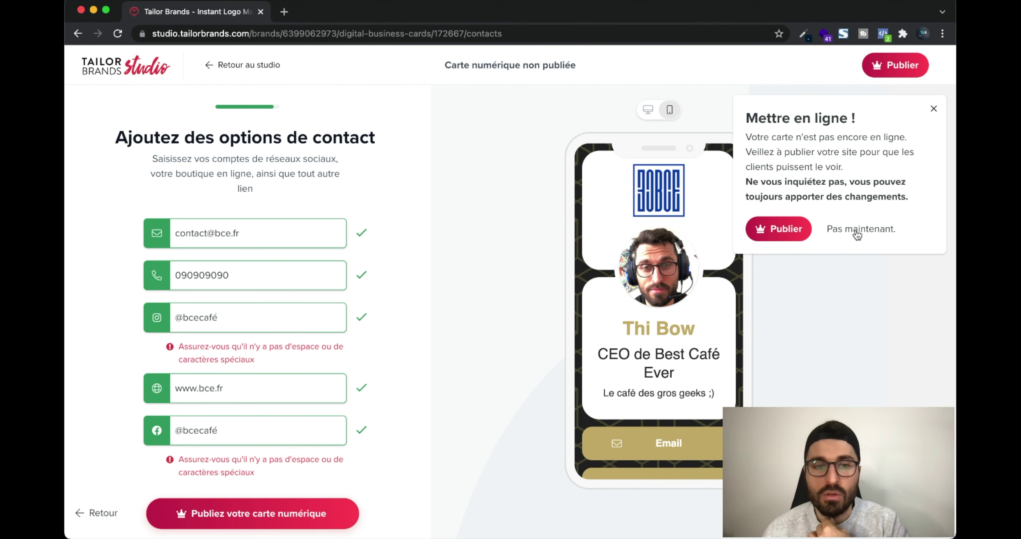
left_click(868, 230)
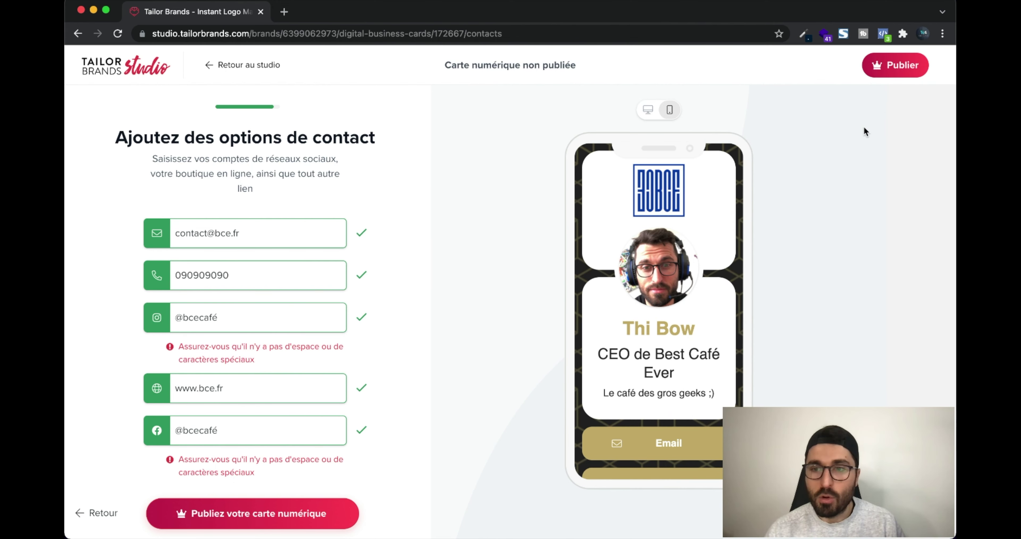
Return to the studio and browse the Boutique d'impression's business cards, clothing and stickers
left_click(223, 66)
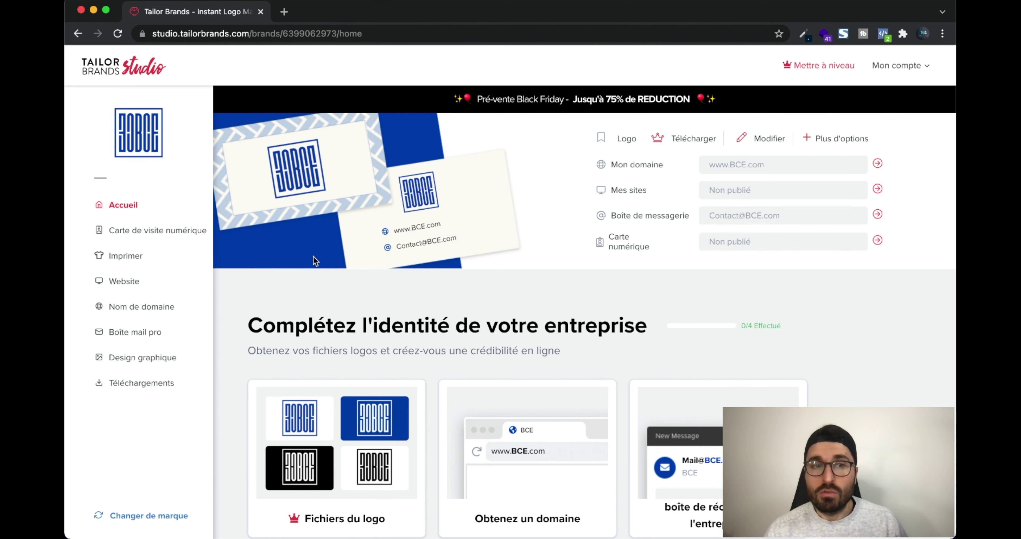
left_click(118, 257)
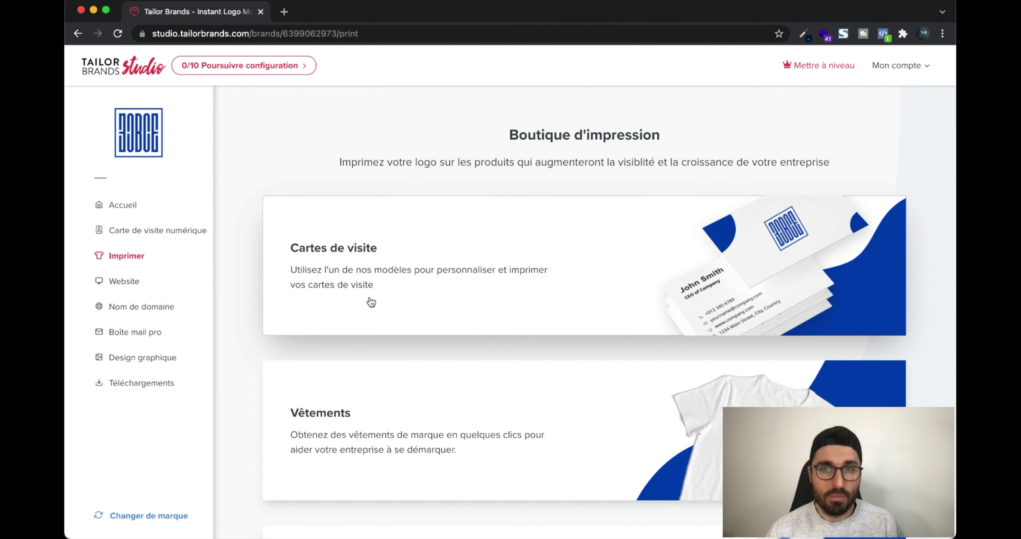
scroll(523, 293, "down", 3)
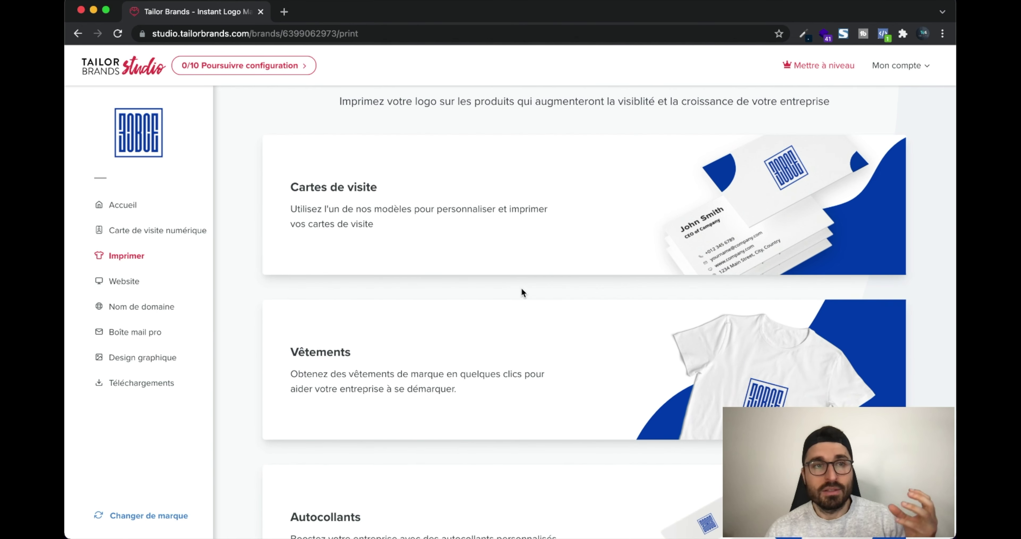
scroll(554, 293, "down", 2)
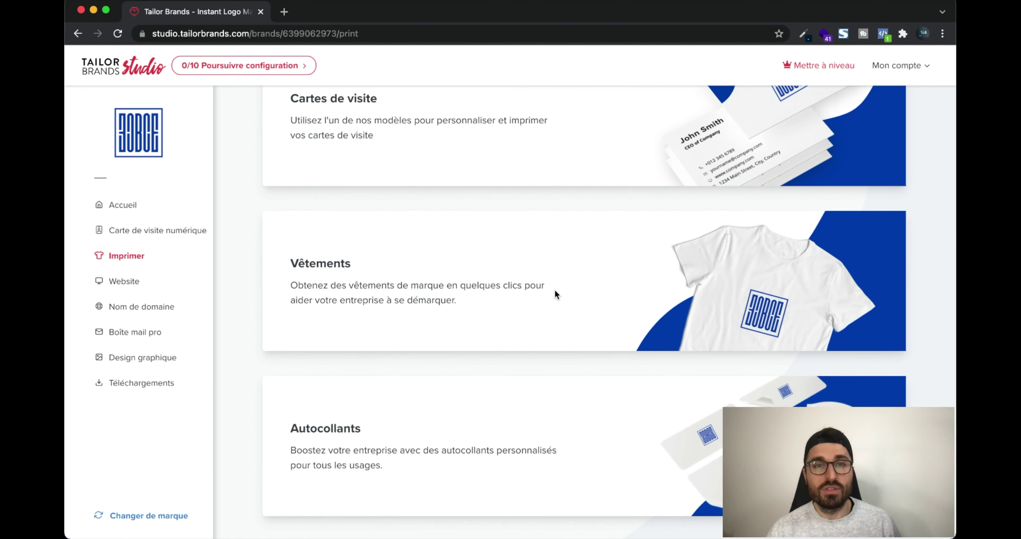
scroll(554, 293, "up", 4)
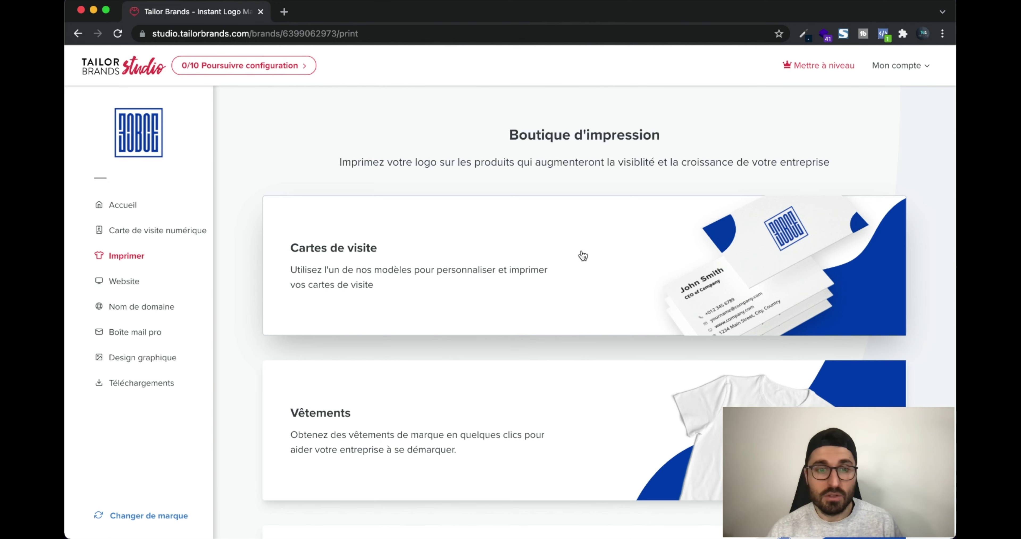
scroll(582, 255, "down", 12)
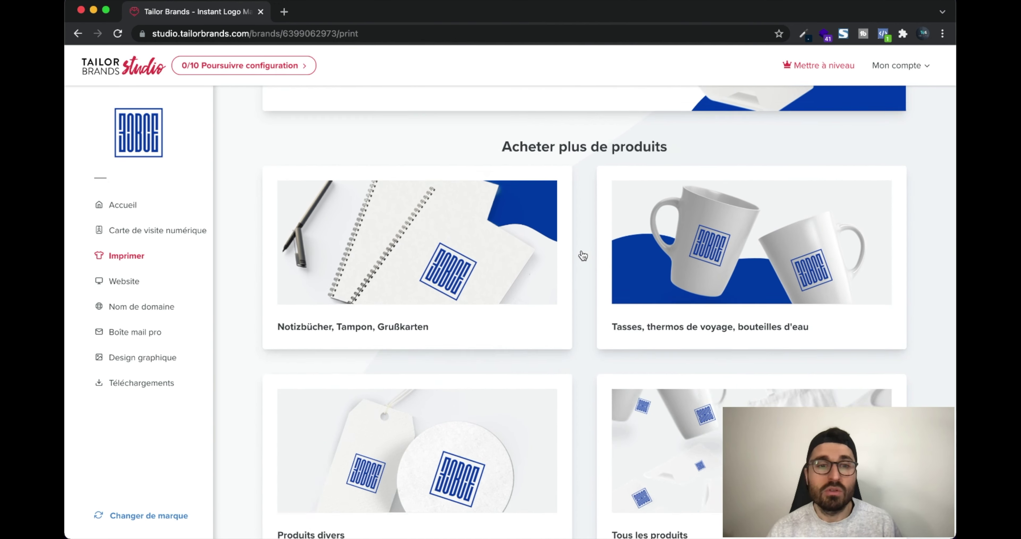
scroll(583, 256, "down", 3)
scroll(509, 236, "up", 15)
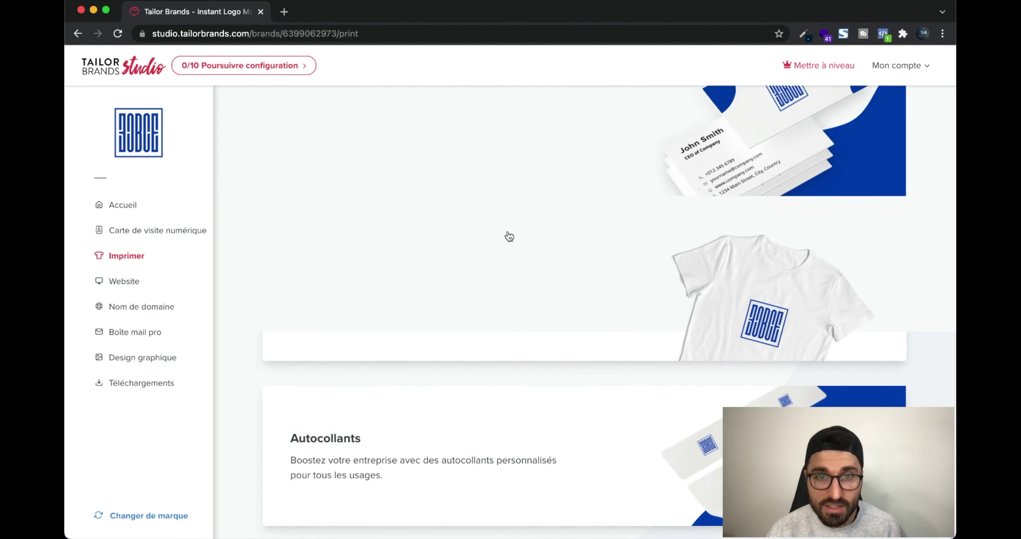
Open Cartes de visite and scroll through the business card templates bearing the blue BCE logo
left_click(571, 260)
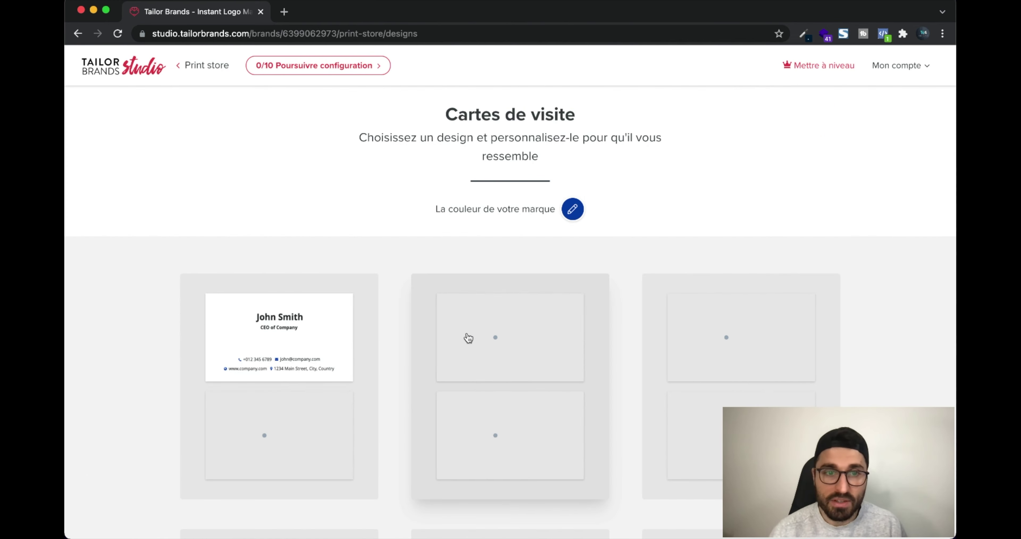
scroll(450, 255, "down", 1)
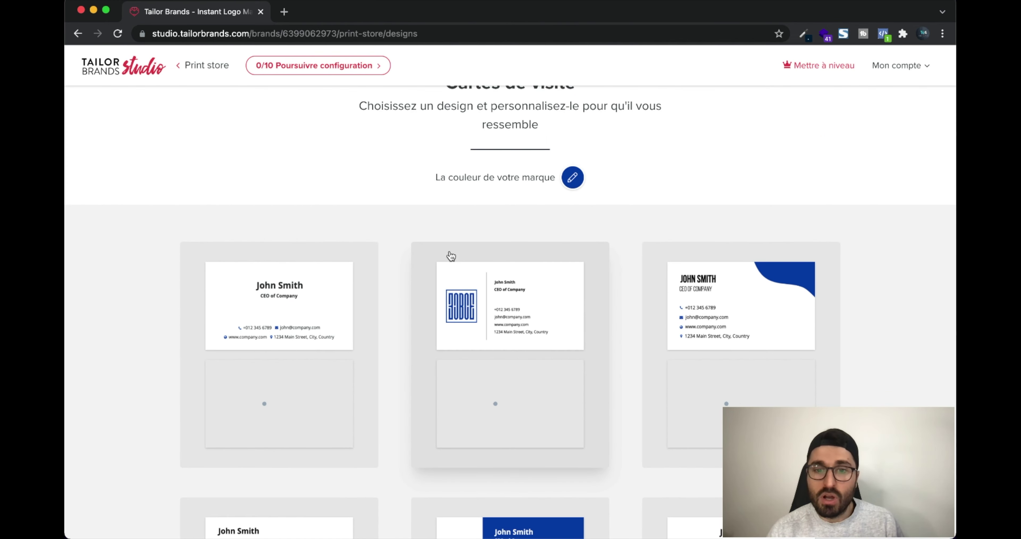
scroll(450, 255, "down", 8)
scroll(451, 255, "down", 12)
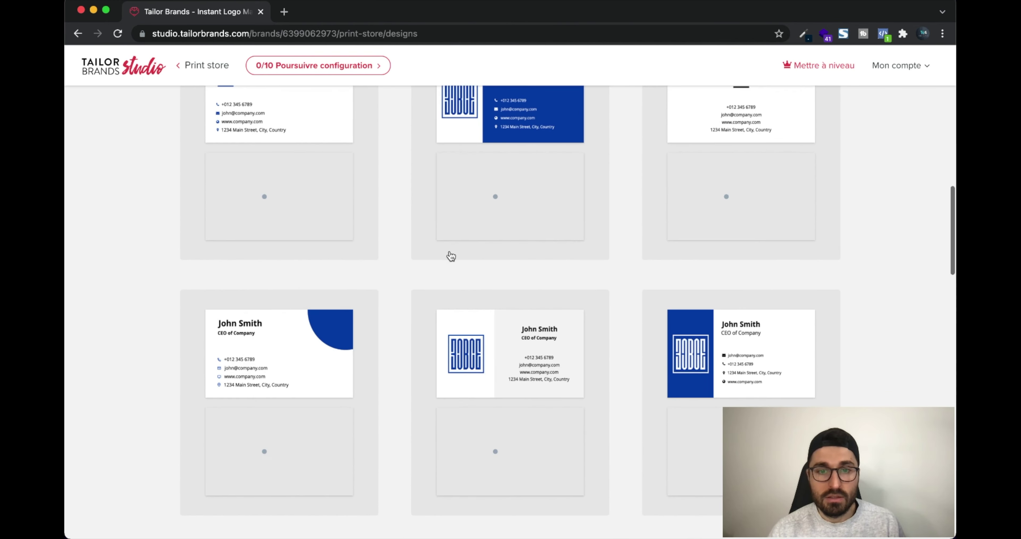
scroll(451, 256, "down", 18)
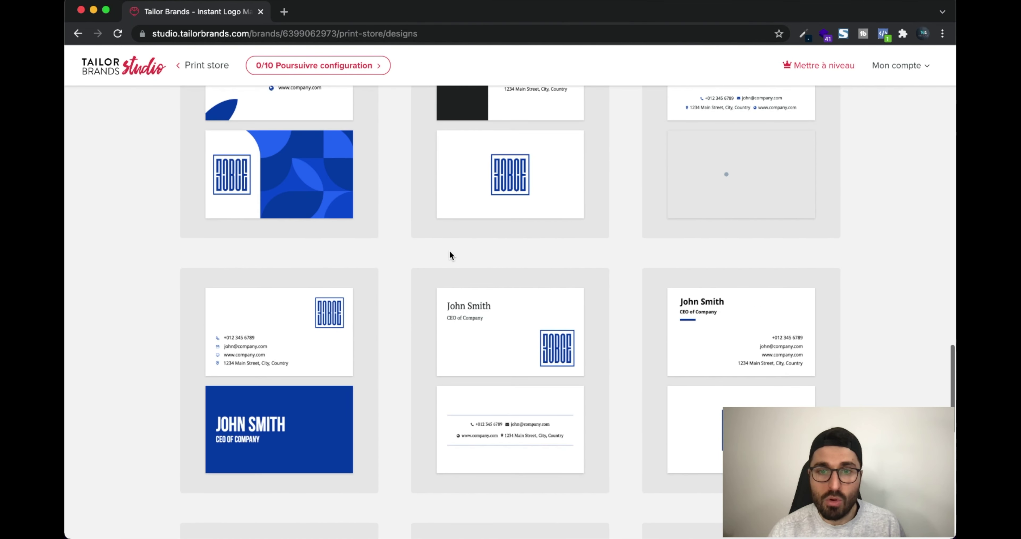
scroll(450, 254, "up", 18)
scroll(451, 255, "up", 7)
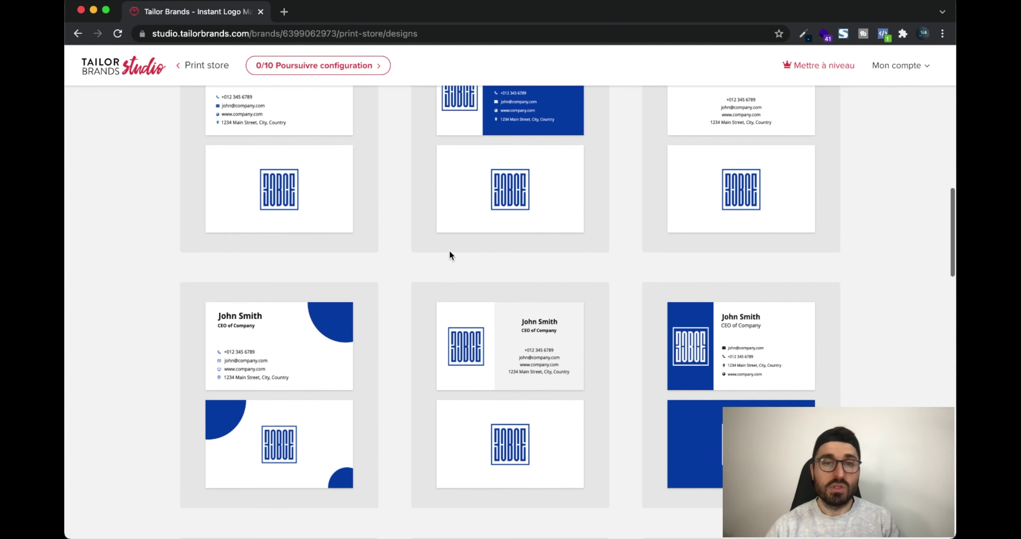
scroll(450, 256, "up", 14)
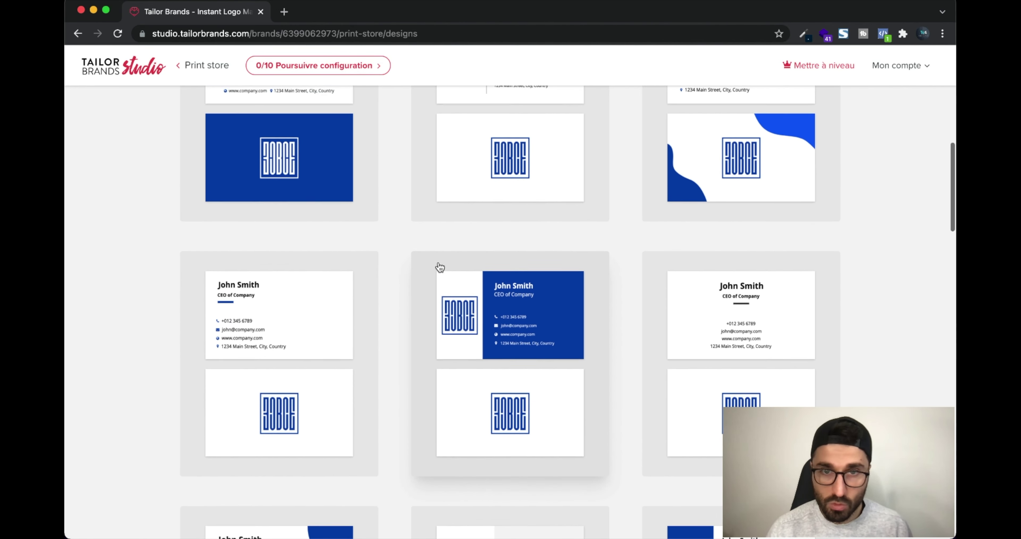
scroll(498, 223, "down", 8)
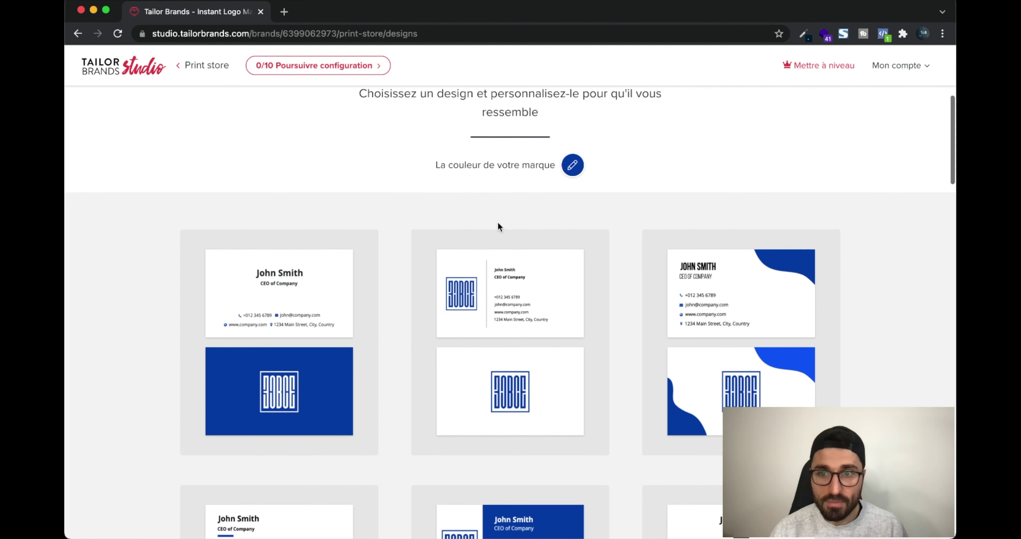
scroll(499, 227, "down", 13)
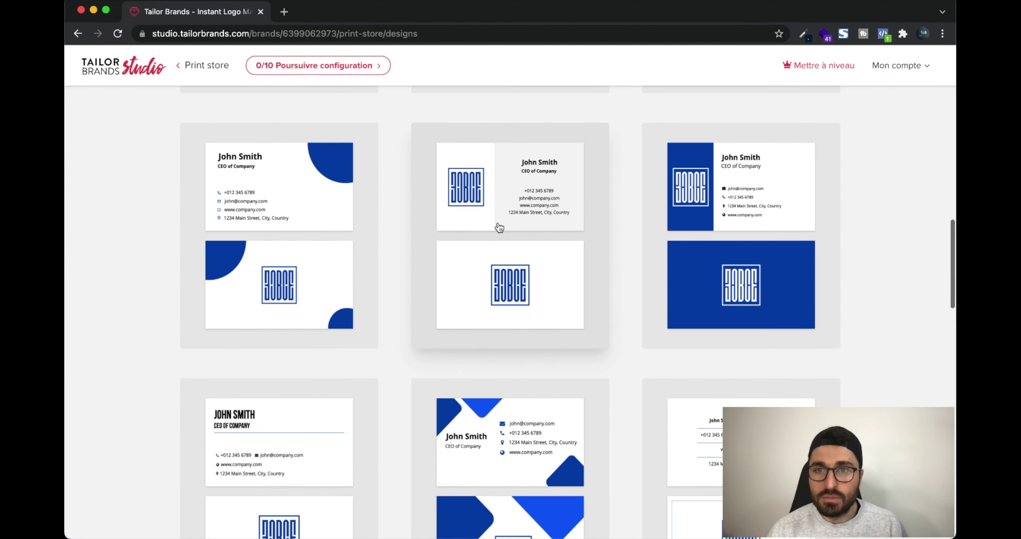
scroll(499, 227, "up", 9)
scroll(499, 226, "down", 1)
scroll(499, 227, "up", 9)
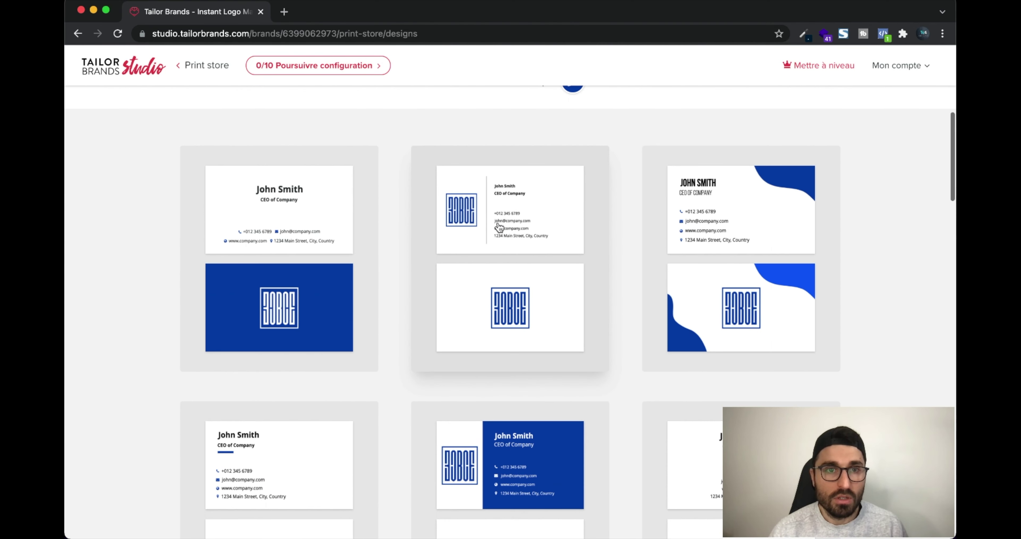
scroll(499, 227, "down", 10)
scroll(499, 228, "down", 5)
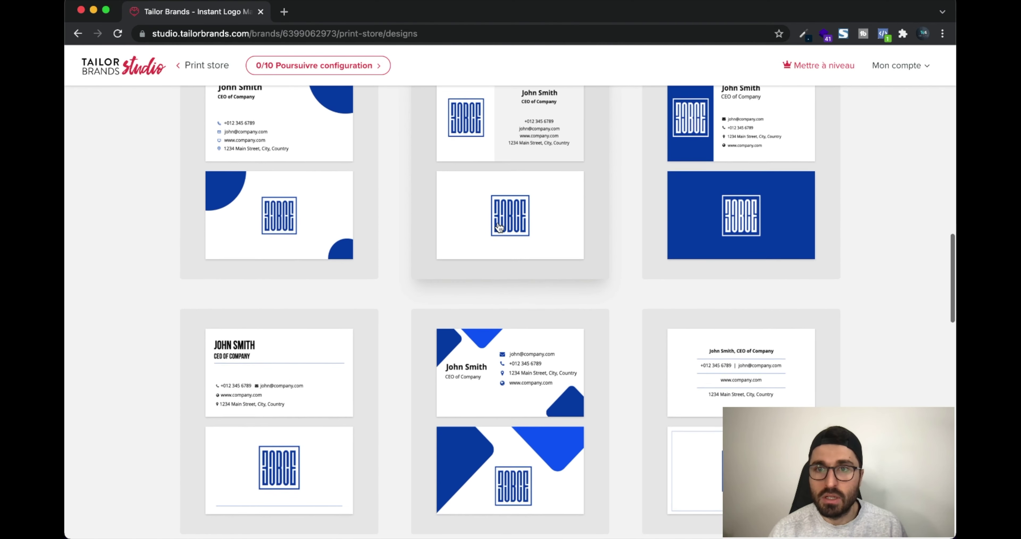
Choose the blue-panel business card design and try continuing with the default details
left_click(769, 219)
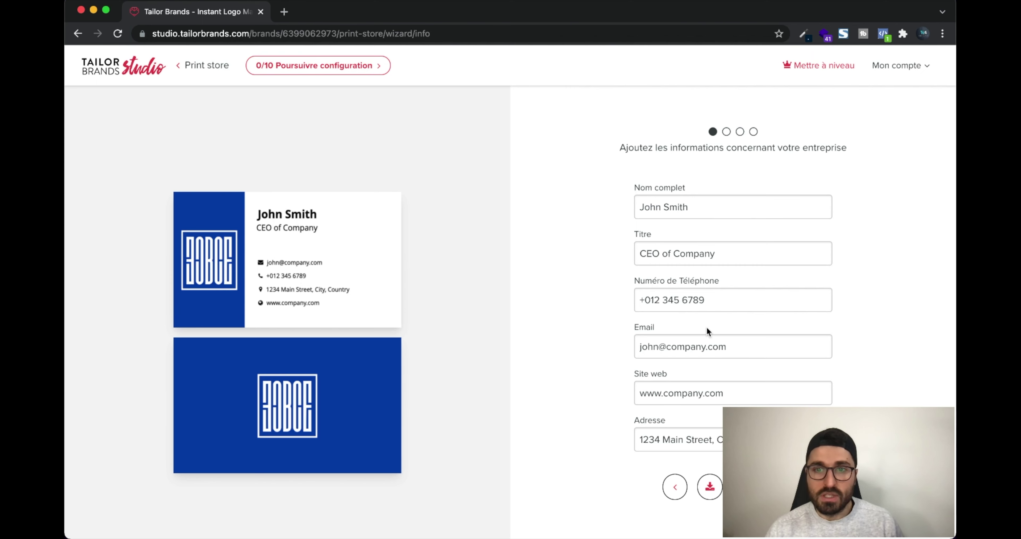
scroll(703, 381, "down", 2)
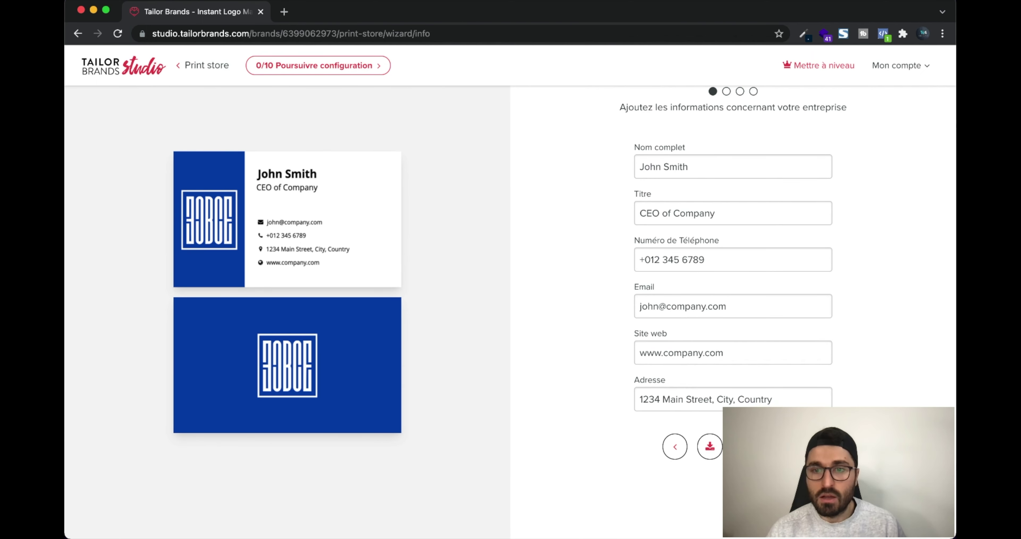
key("Return")
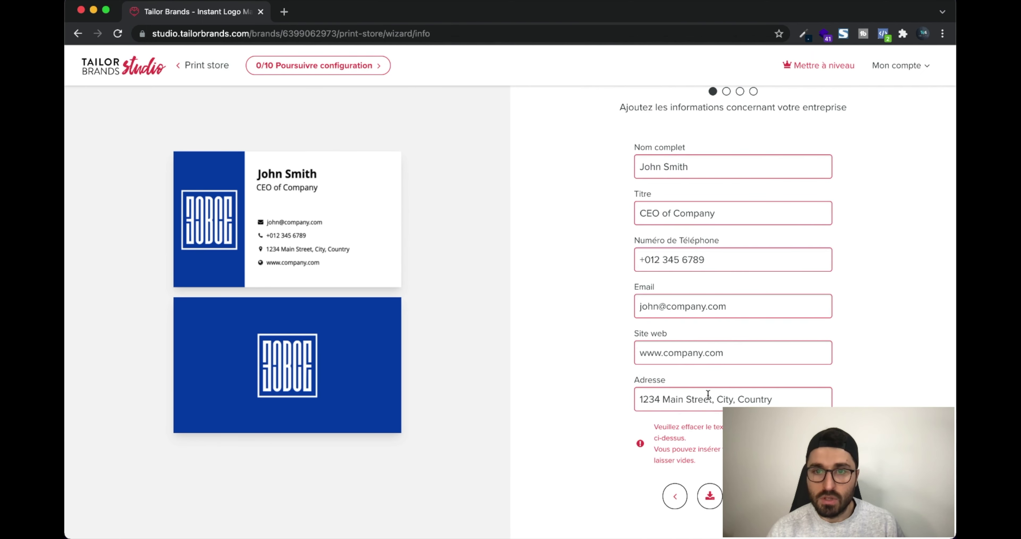
Replace the placeholder full name, then enter a phone number and an e-mail address
triple_click(712, 177)
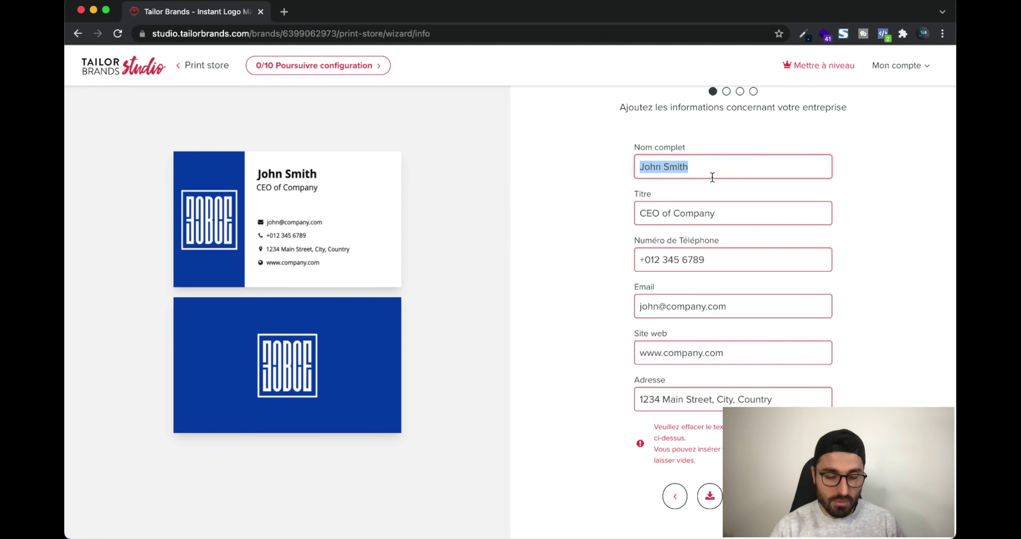
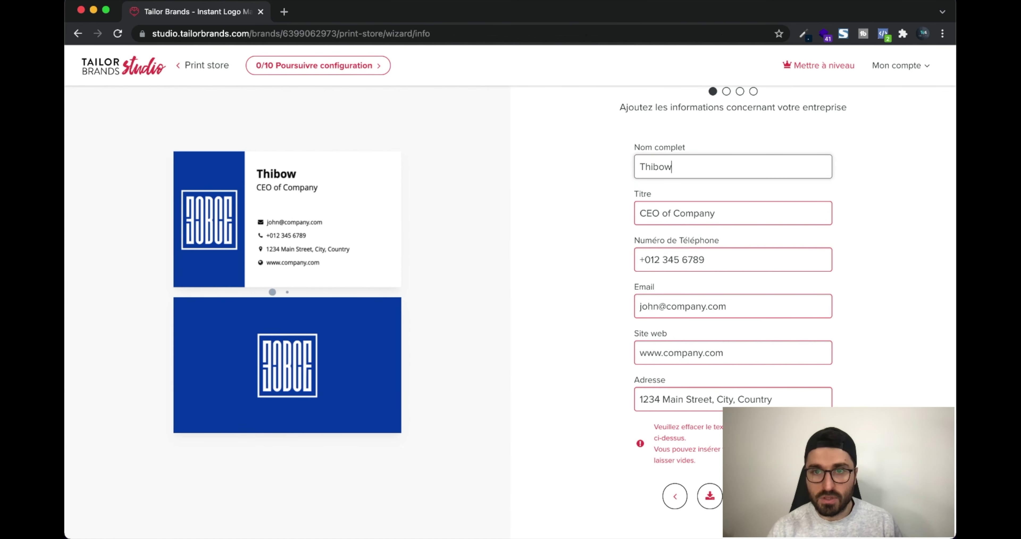
key("Tab")
key("Tab")
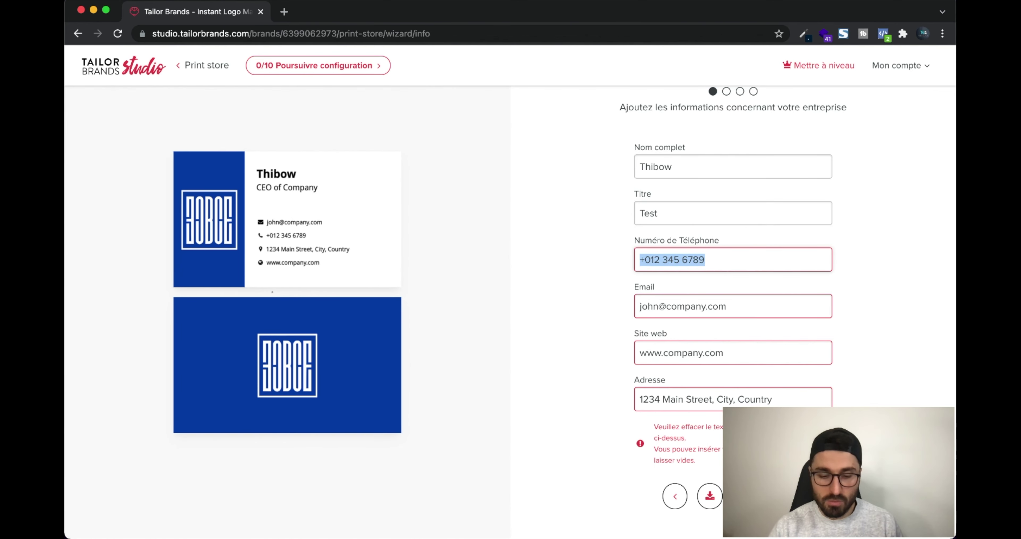
type("666666")
key("Tab")
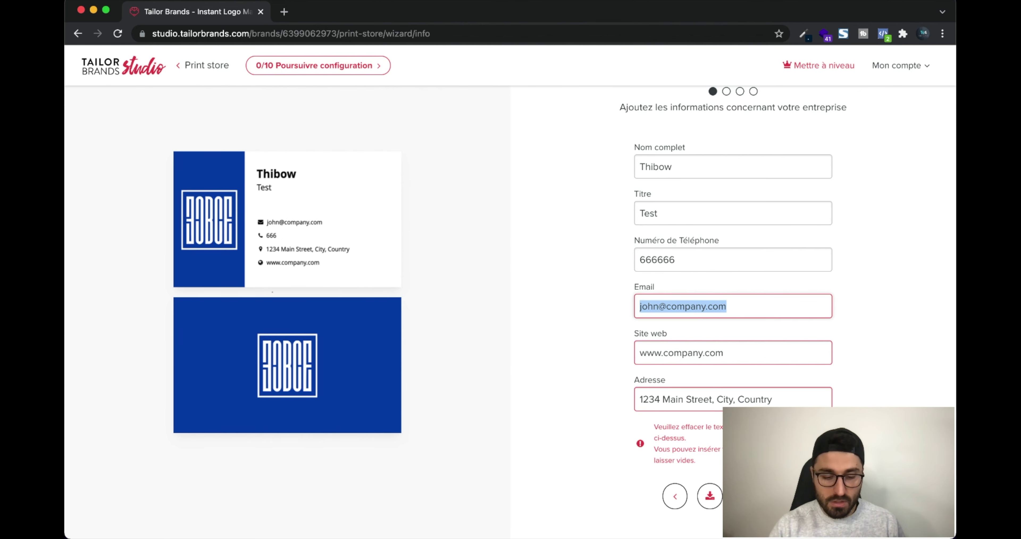
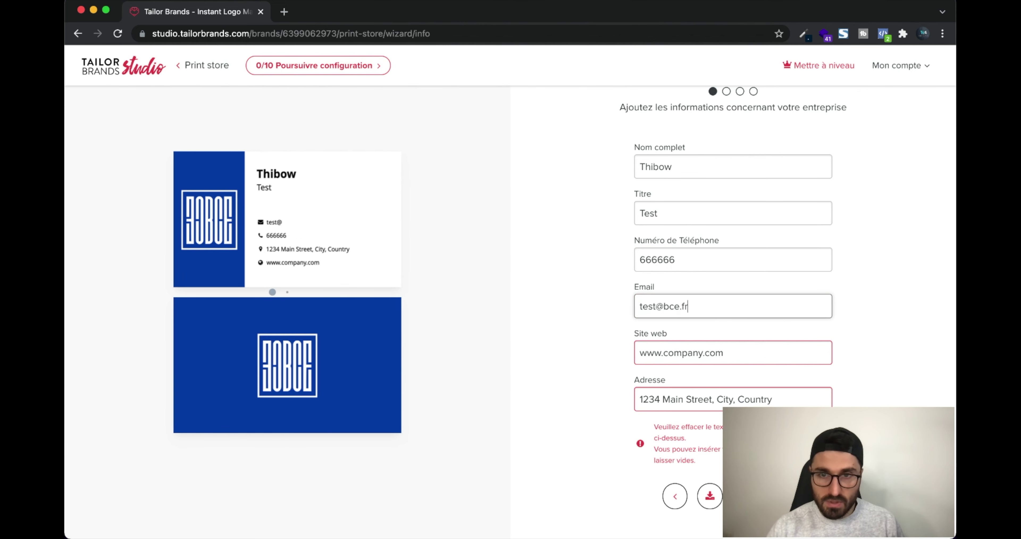
key("Tab")
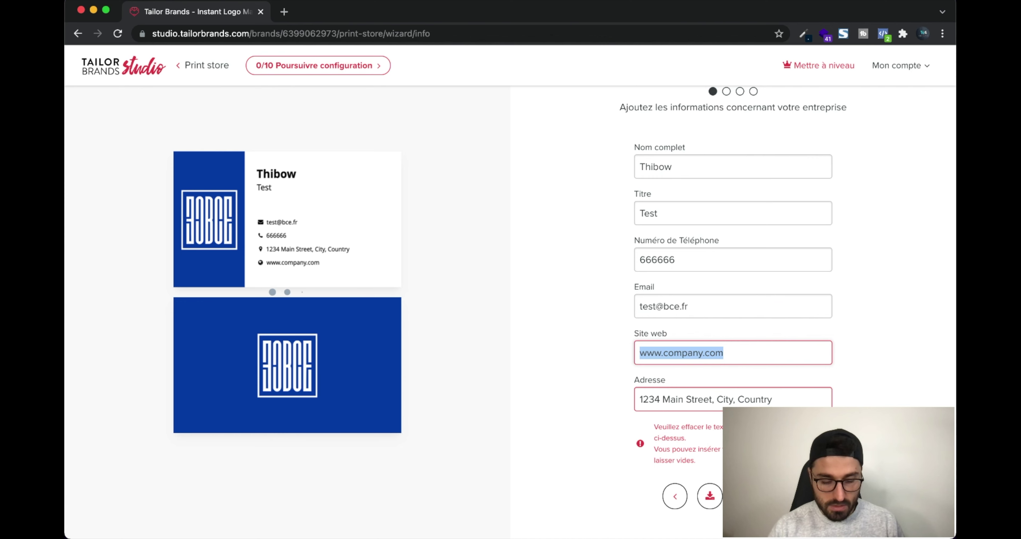
type("wwww")
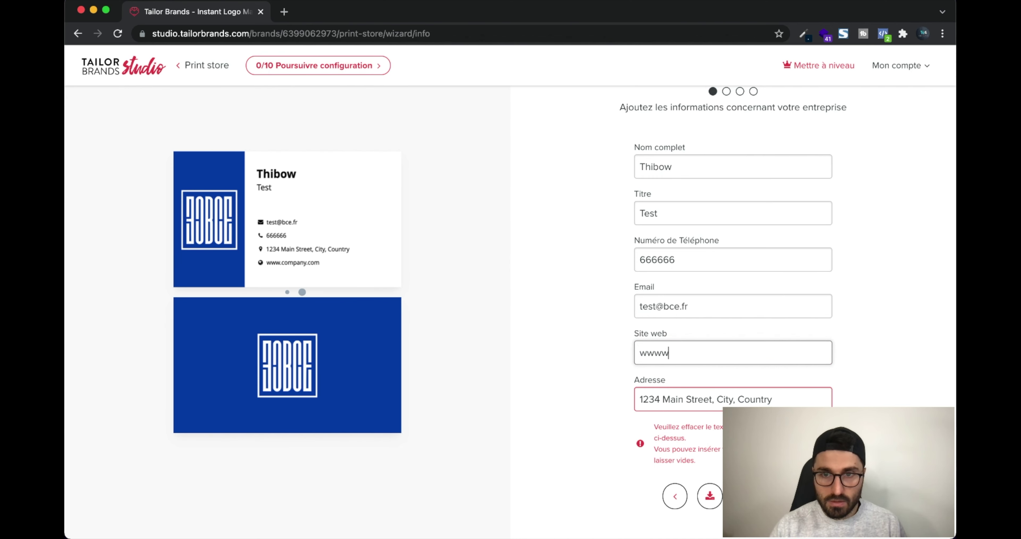
key("BackSpace")
type(".bce.fr")
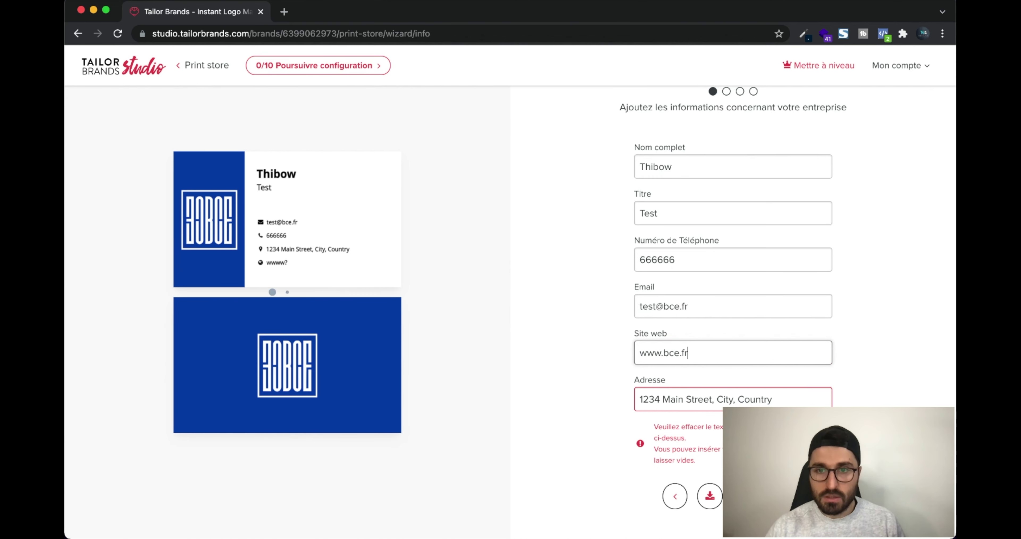
triple_click(697, 399)
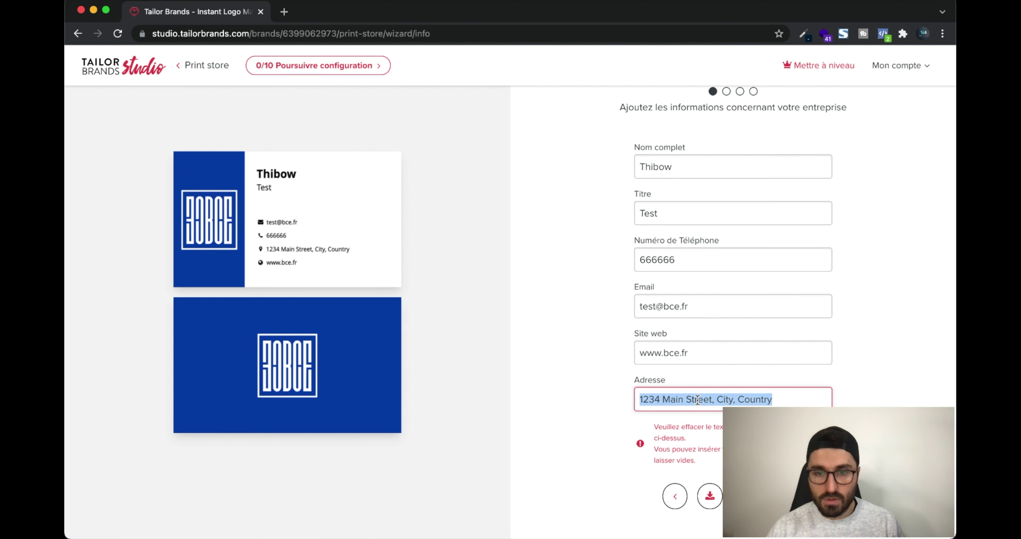
type("Nates")
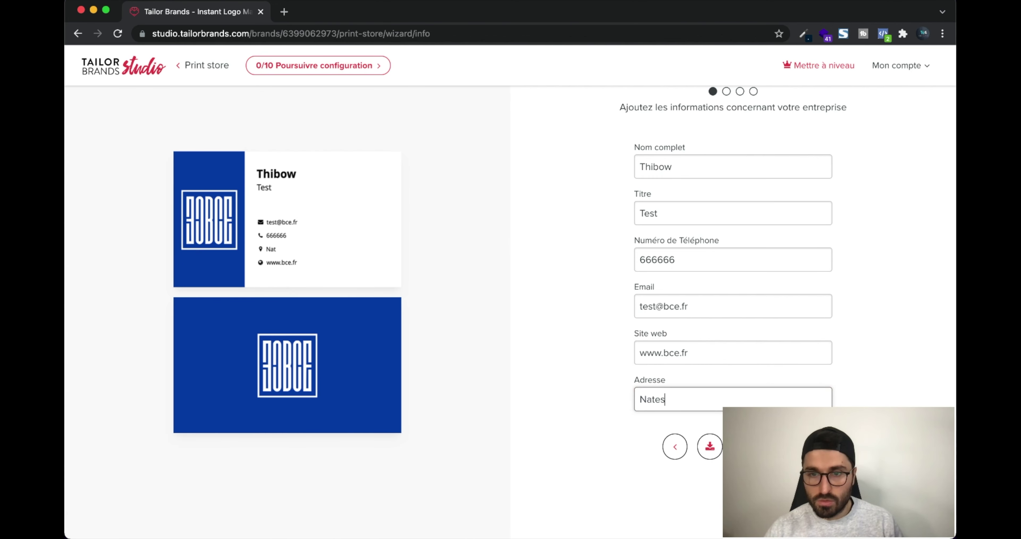
key("BackSpace")
key("BackSpace")
key("BackSpace")
type("ntes")
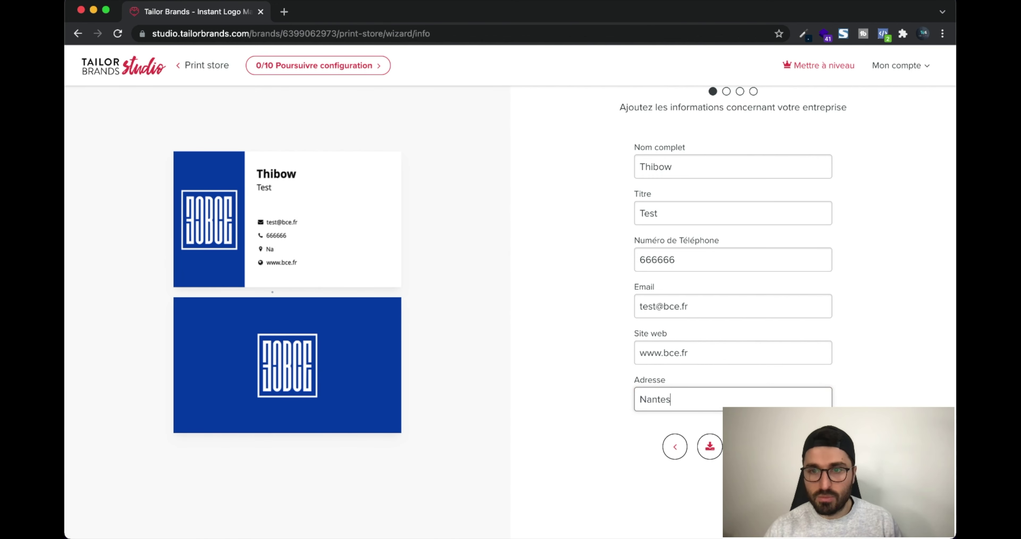
key("Return")
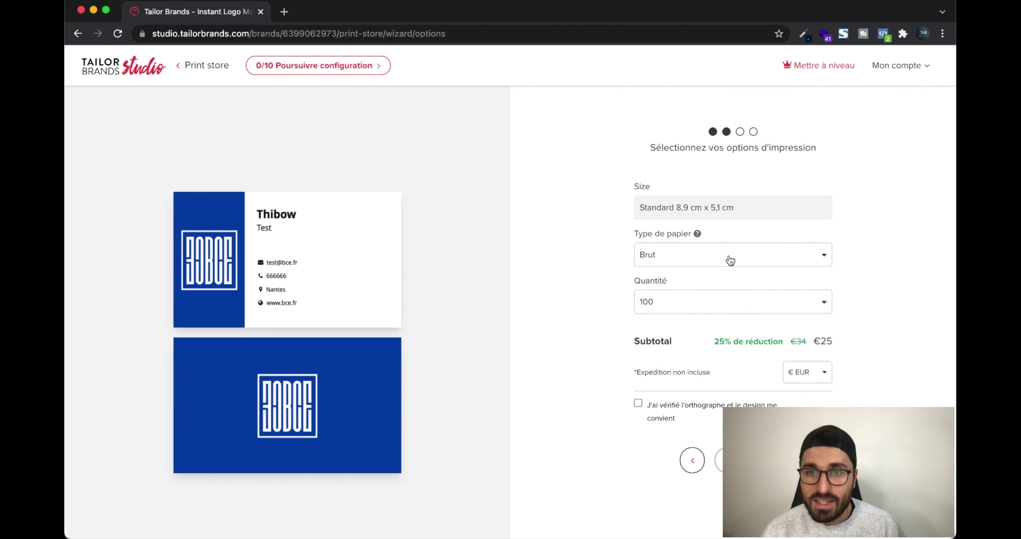
Set the card paper type to Mat after briefly trying Brillant
left_click(730, 260)
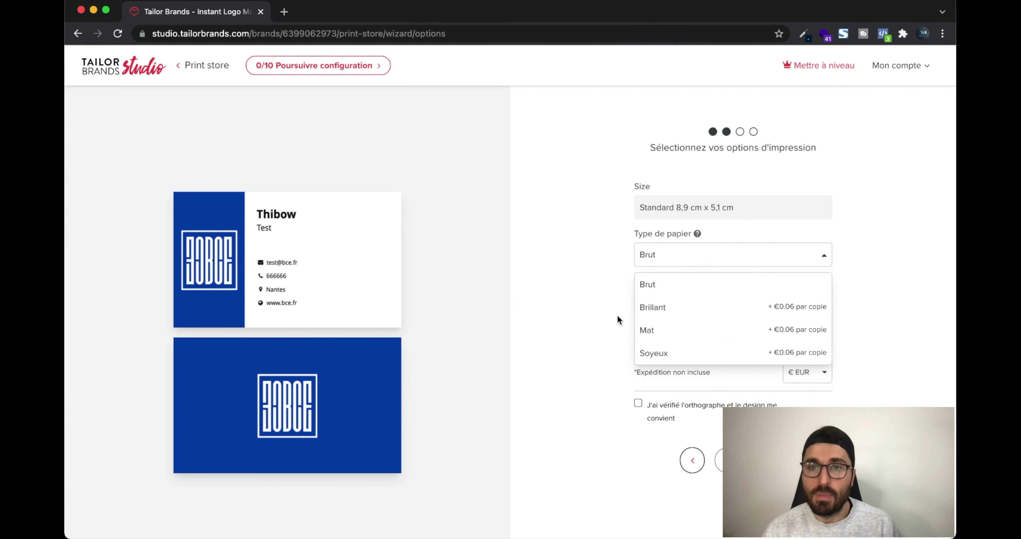
left_click(769, 315)
left_click(722, 261)
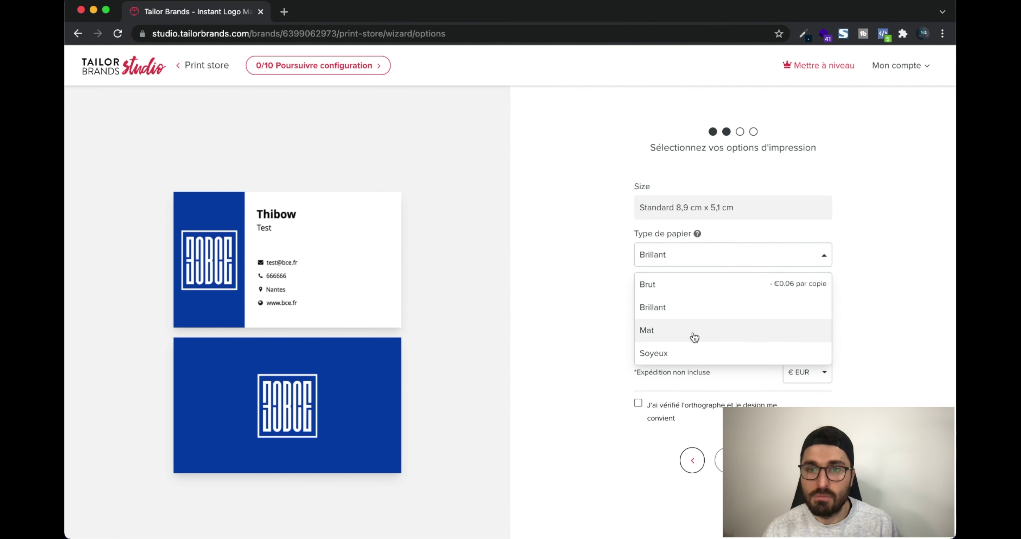
left_click(693, 331)
left_click(714, 261)
scroll(710, 277, "down", 2)
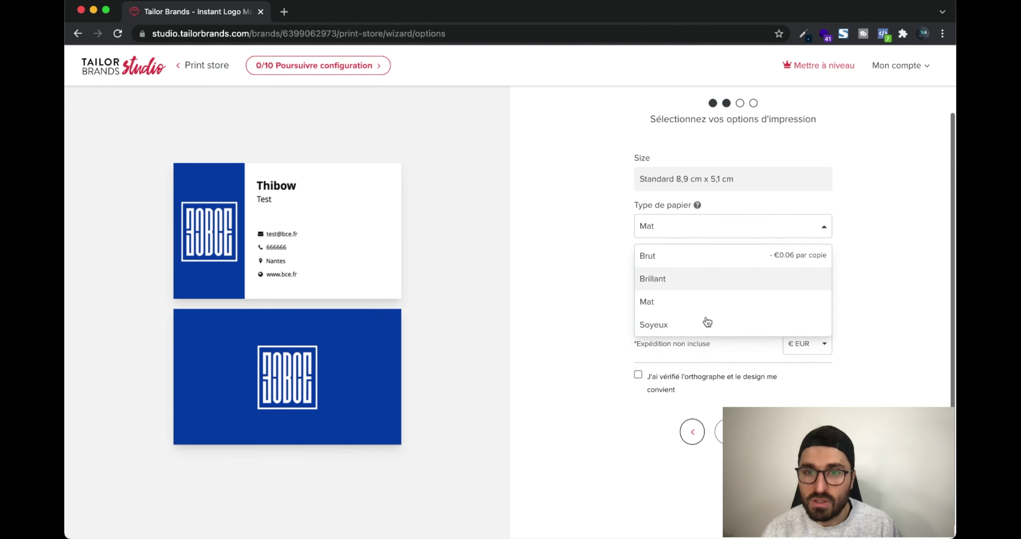
left_click(706, 297)
Order 150 cards for €36, confirm the spelling check, and continue to shipping
left_click(756, 274)
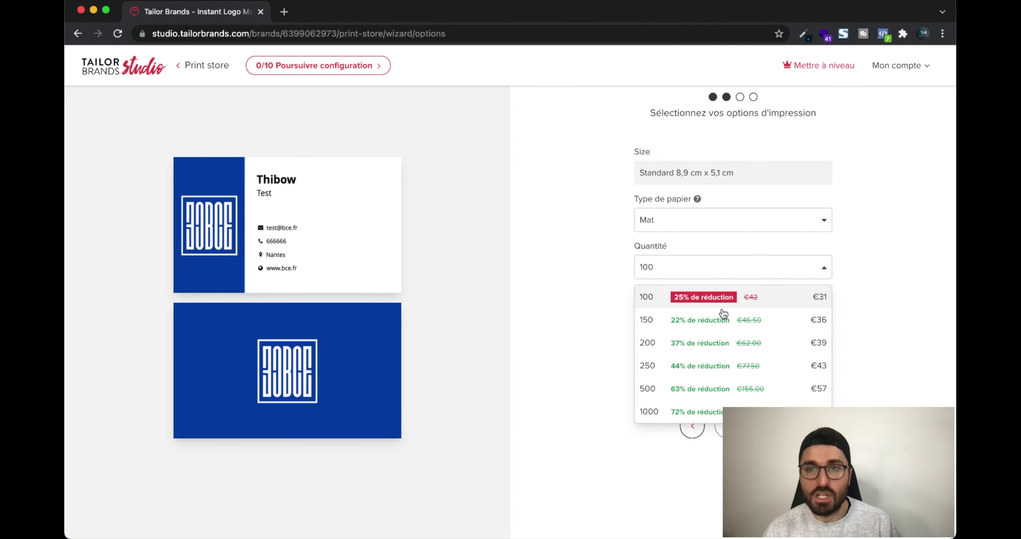
left_click(653, 321)
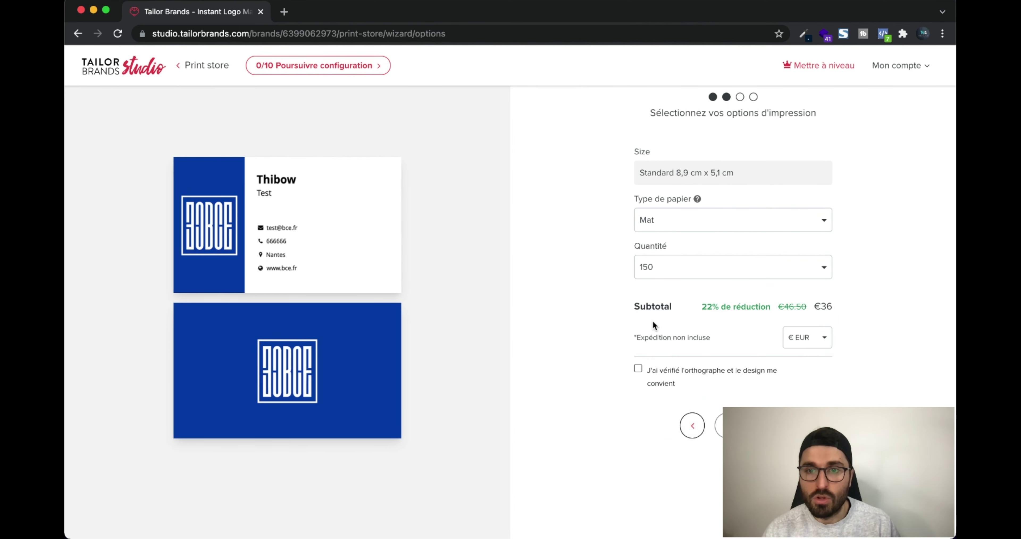
left_click(639, 368)
left_click(745, 426)
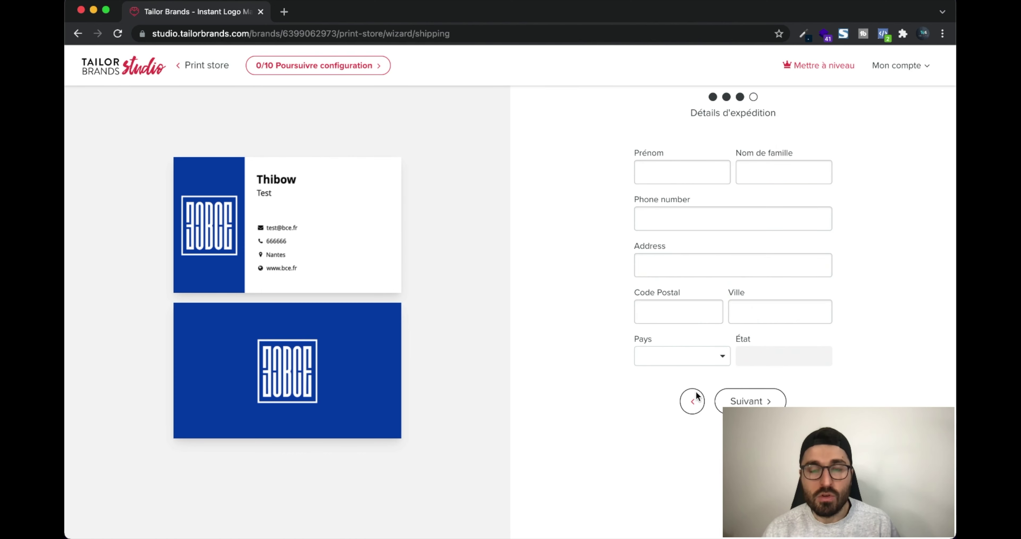
Leave the shipping form unfilled and return to the BCE brand home dashboard via the studio logo
scroll(711, 243, "up", 2)
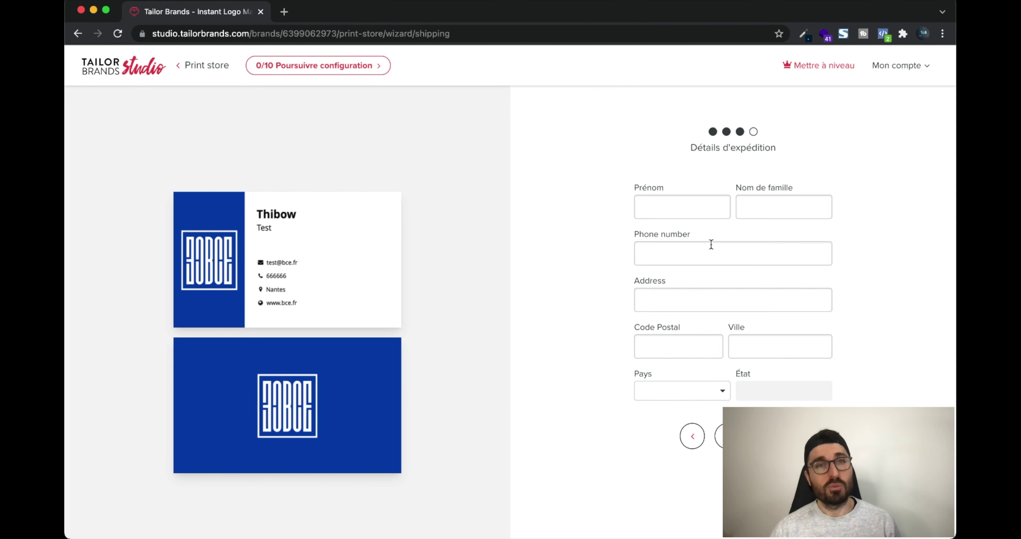
left_click(101, 70)
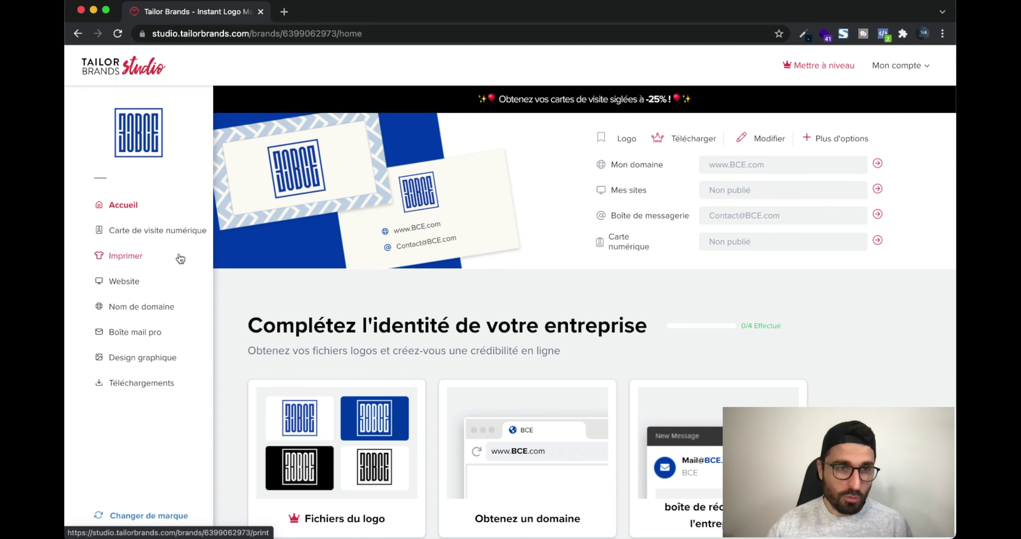
Open the Imprimer print shop and launch the Vêtements clothing products on Zazzle
left_click(162, 258)
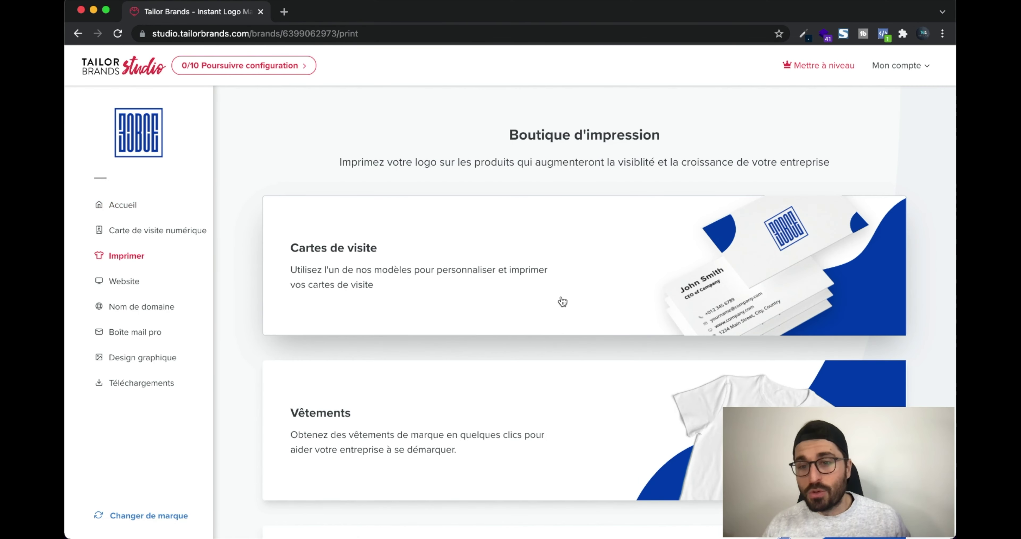
scroll(562, 301, "down", 12)
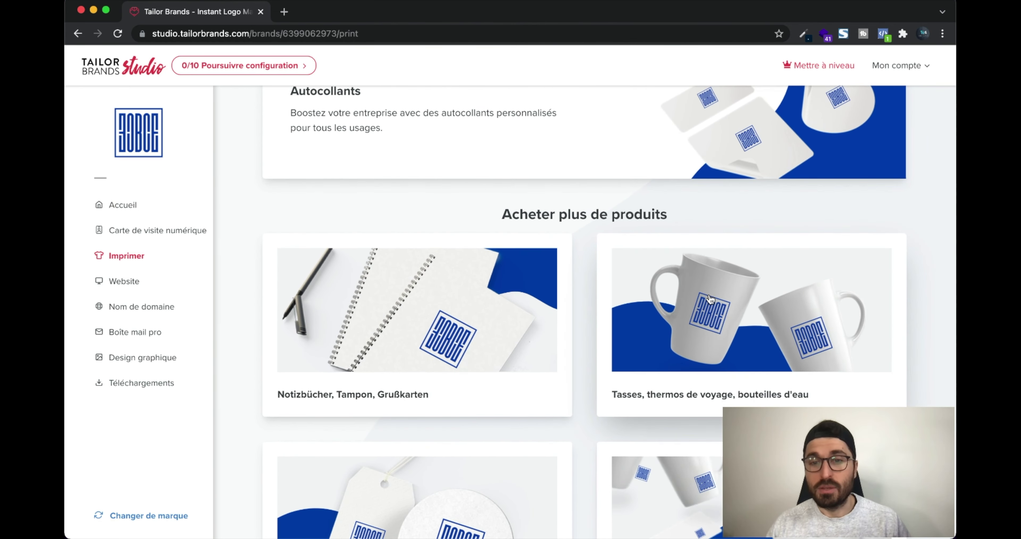
scroll(695, 300, "up", 5)
scroll(517, 334, "up", 2)
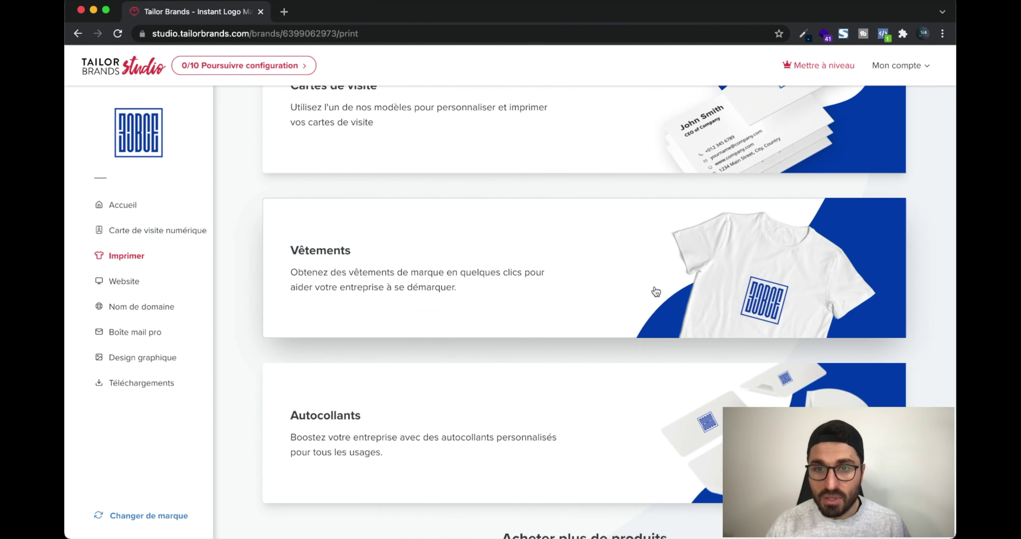
left_click(666, 283)
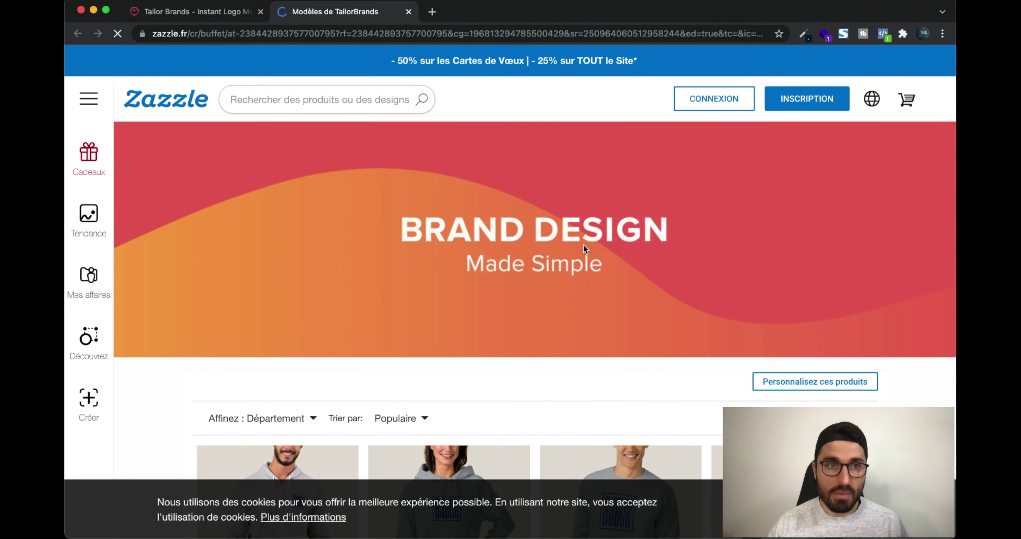
Browse the Zazzle storefront's BCE-logo hoodies, sweatshirts, T-shirts and caps
scroll(583, 245, "down", 7)
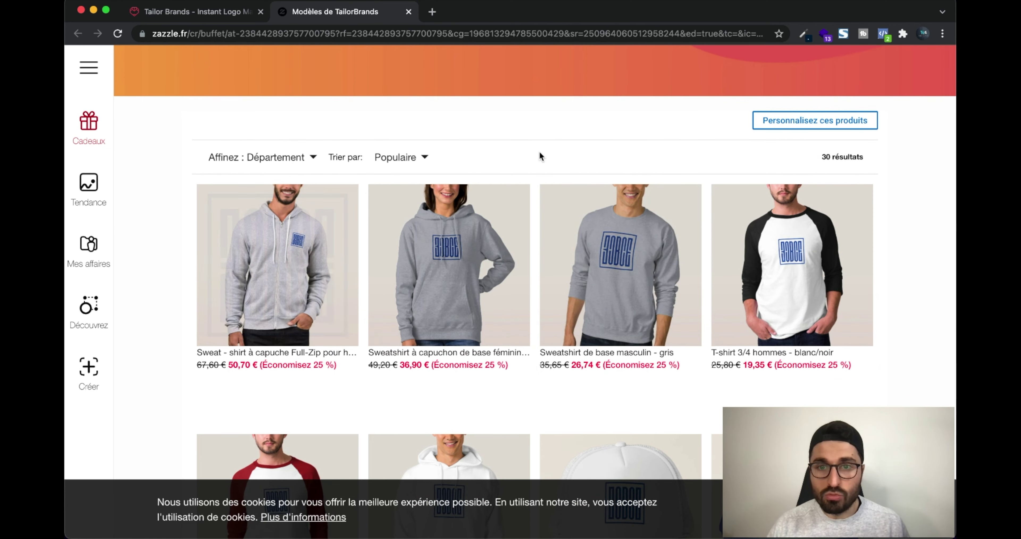
scroll(574, 155, "down", 5)
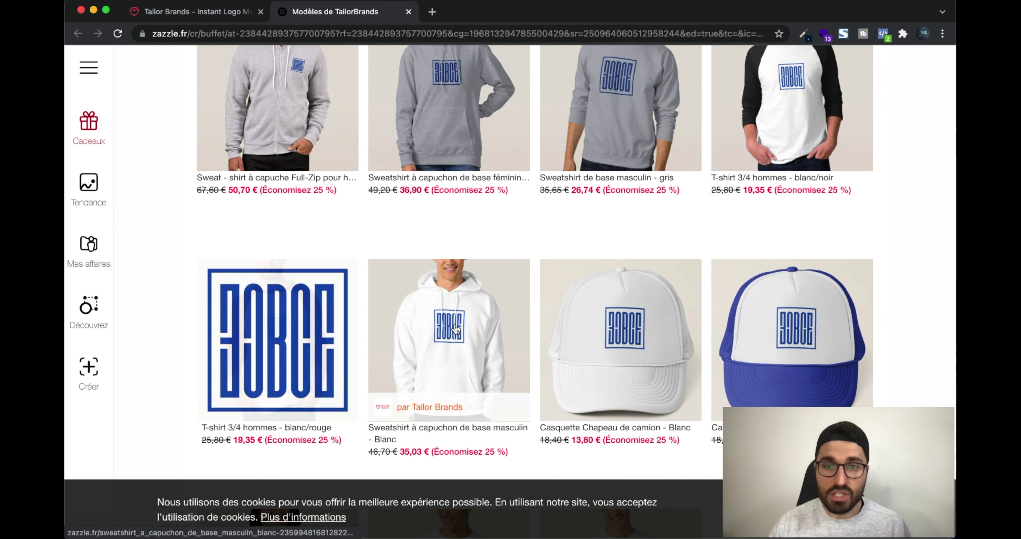
scroll(636, 333, "up", 3)
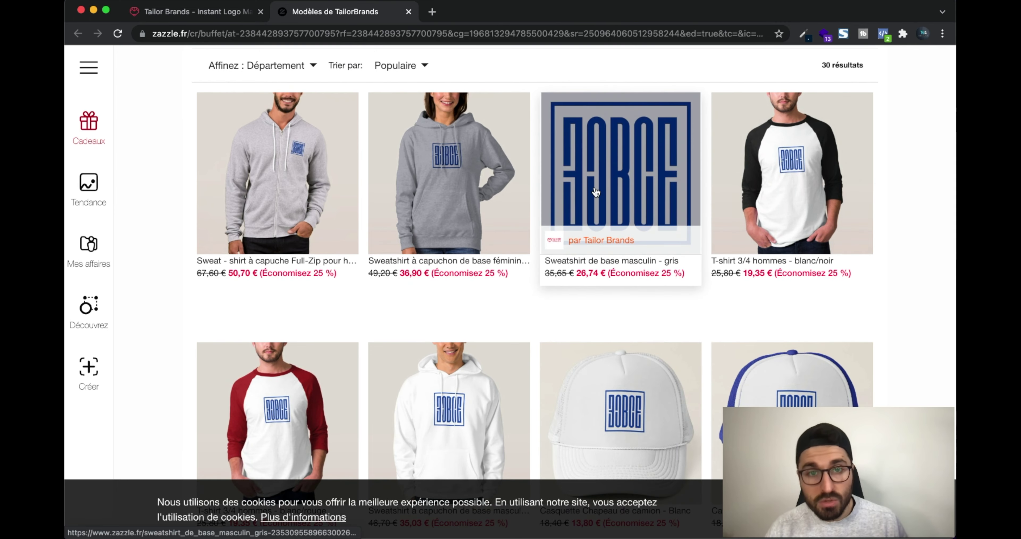
scroll(596, 192, "down", 10)
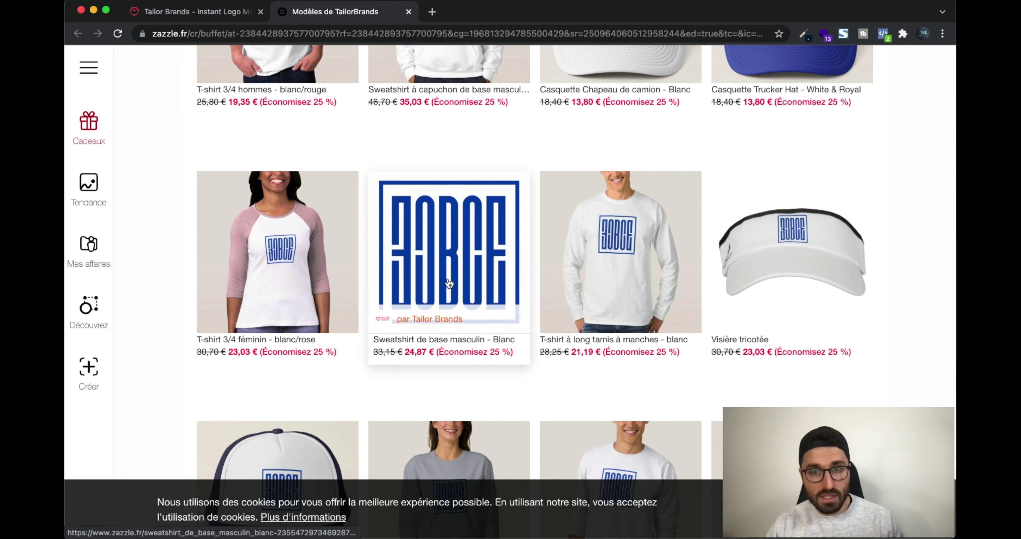
scroll(449, 283, "down", 6)
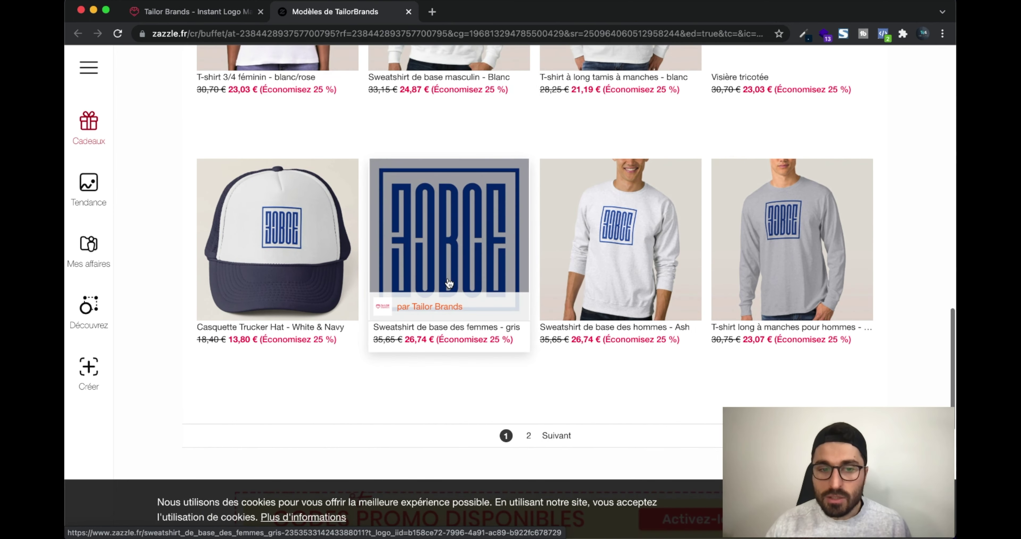
scroll(449, 283, "up", 10)
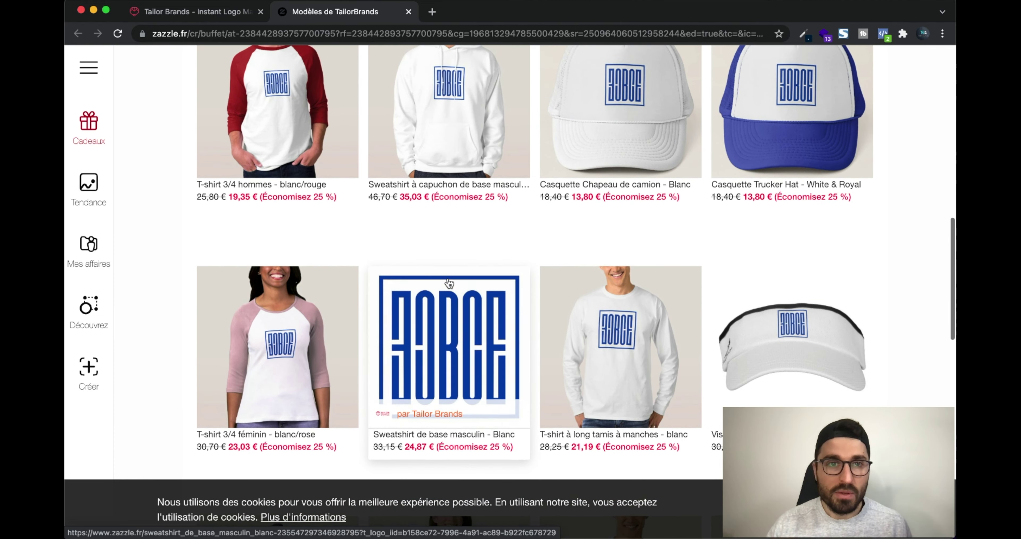
scroll(449, 283, "down", 1)
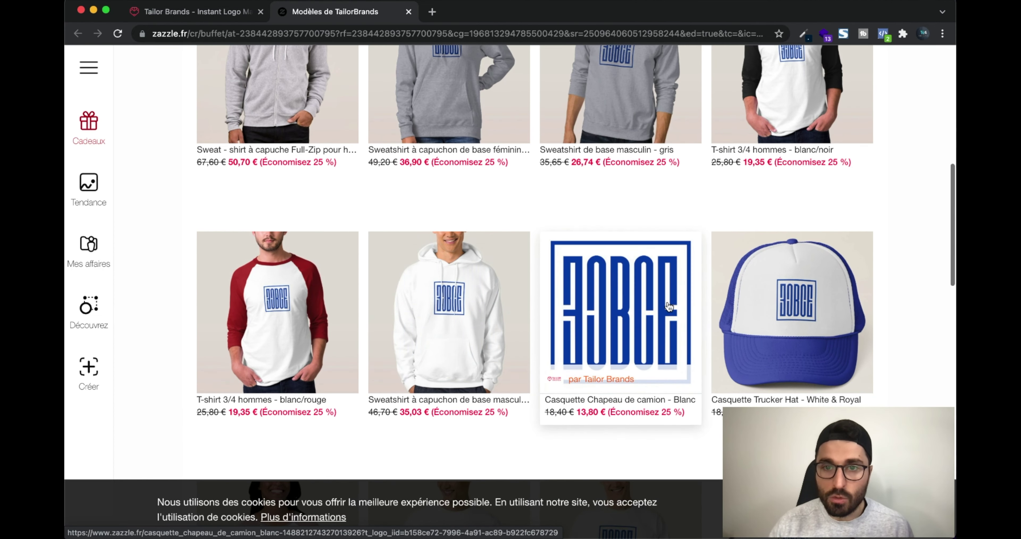
scroll(491, 181, "up", 7)
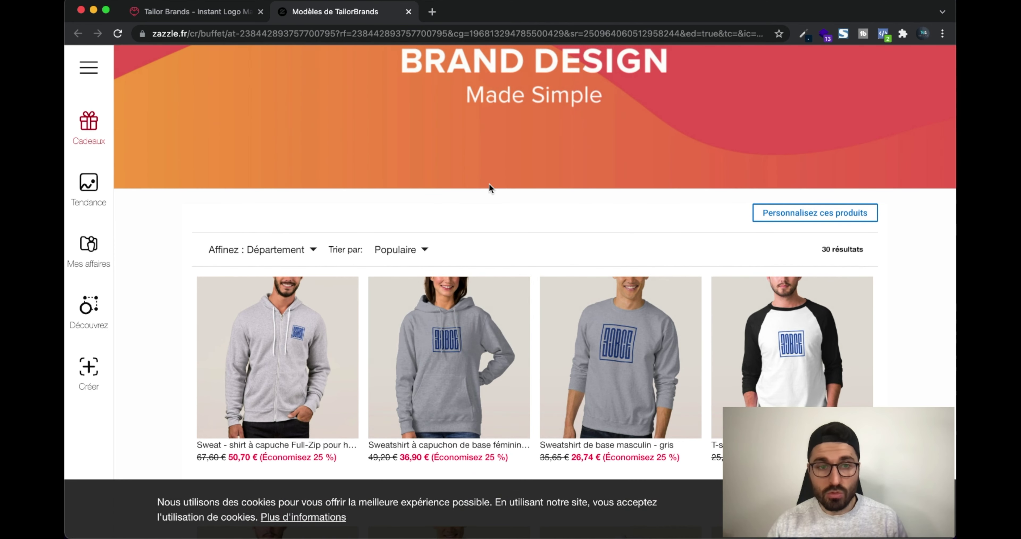
scroll(545, 190, "down", 2)
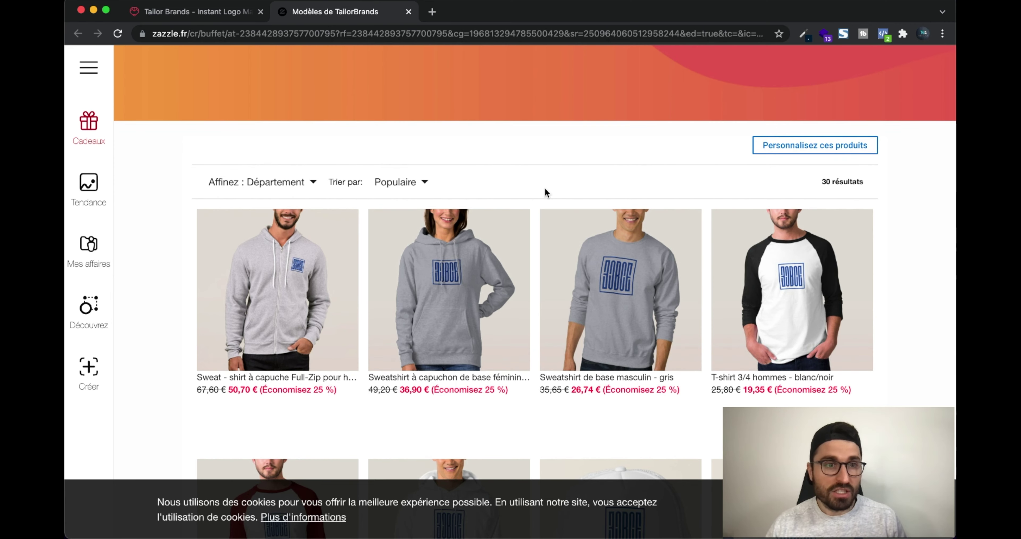
scroll(610, 220, "up", 3)
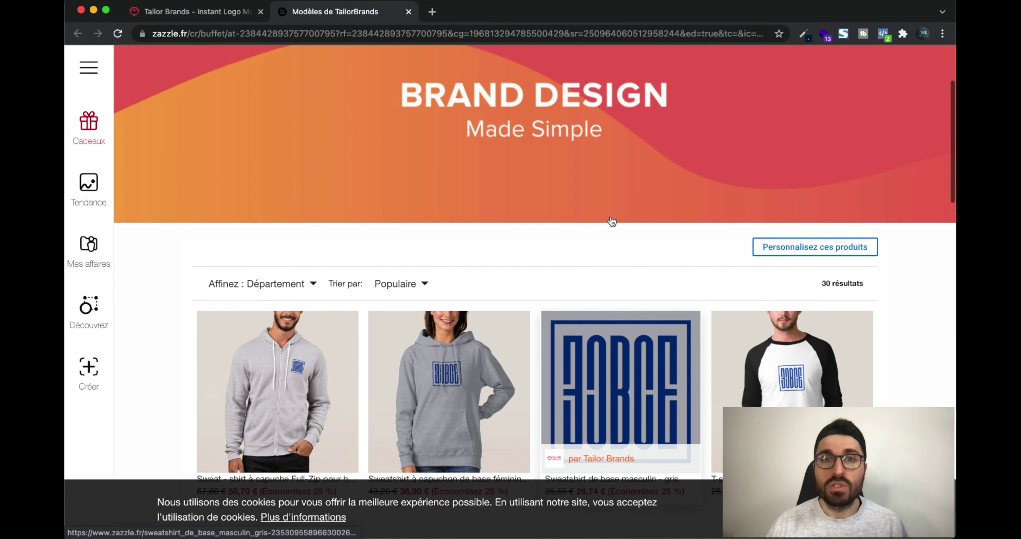
scroll(612, 221, "up", 3)
scroll(611, 216, "down", 15)
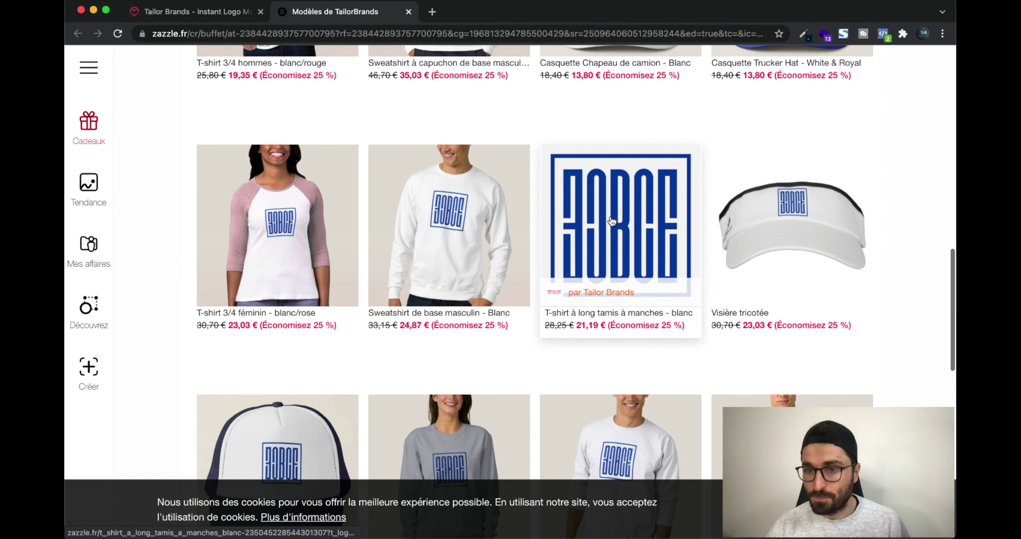
scroll(613, 215, "down", 8)
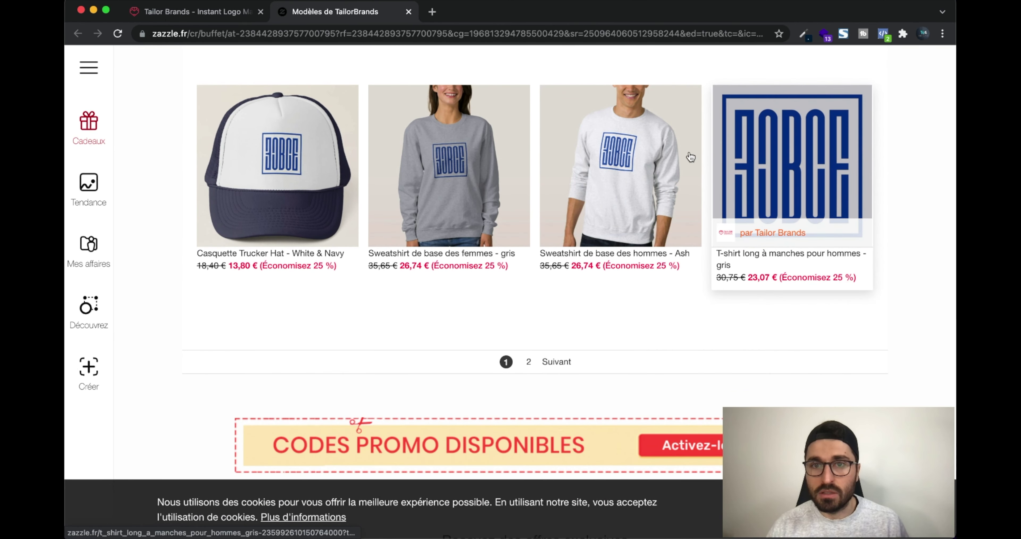
Open the grey men's long-sleeve T-shirt, pick size Adulte M, and show its personalisation options
left_click(804, 163)
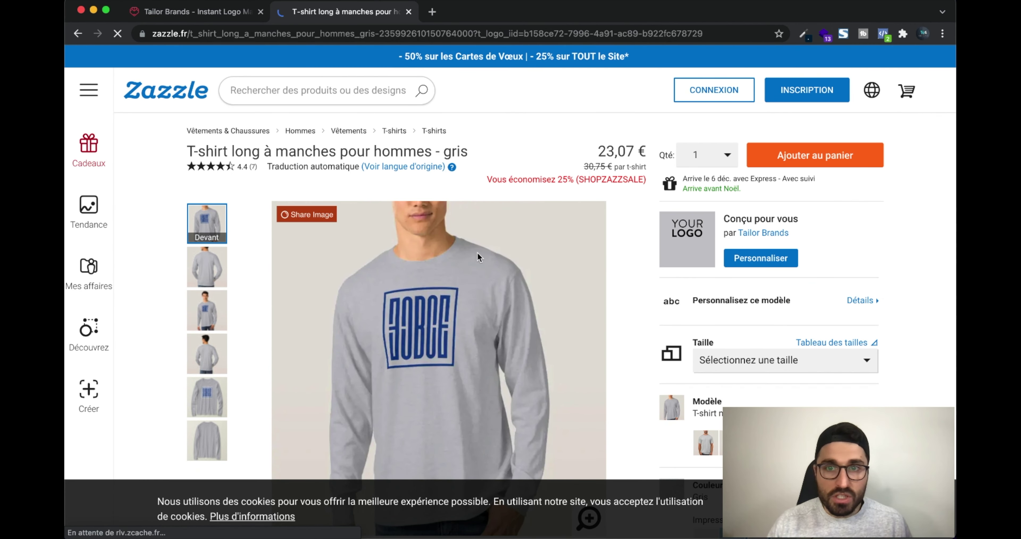
scroll(532, 292, "down", 3)
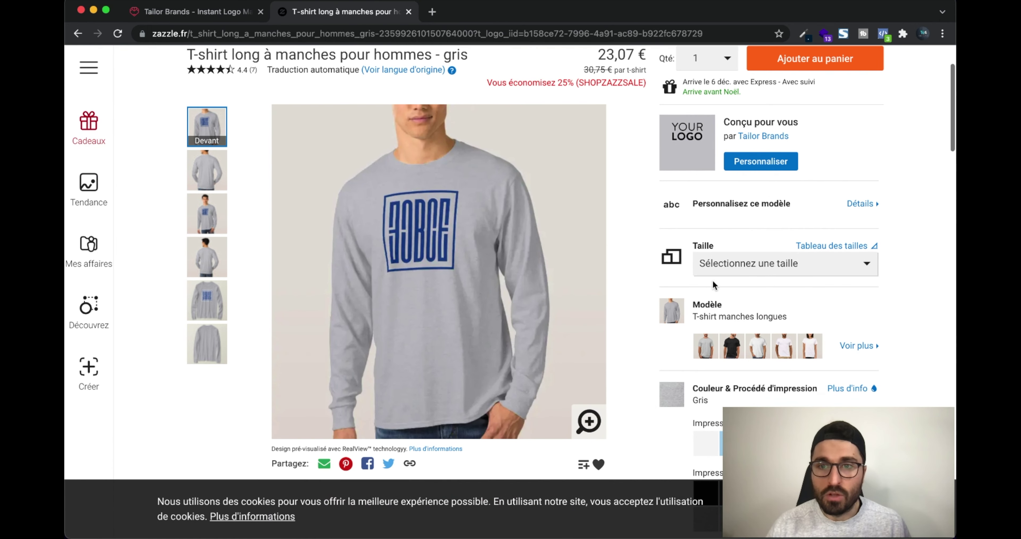
left_click(741, 273)
left_click(729, 262)
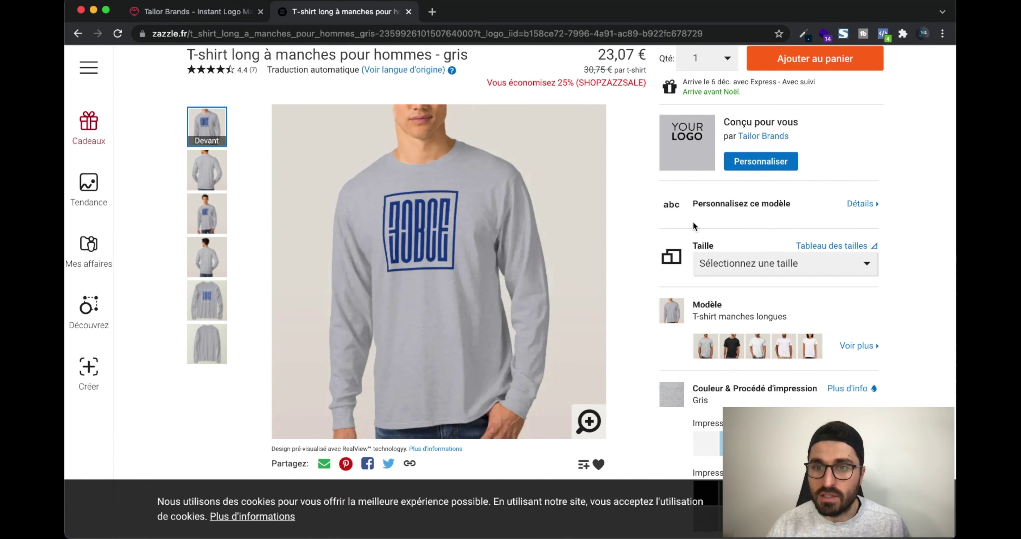
left_click(729, 262)
left_click(736, 313)
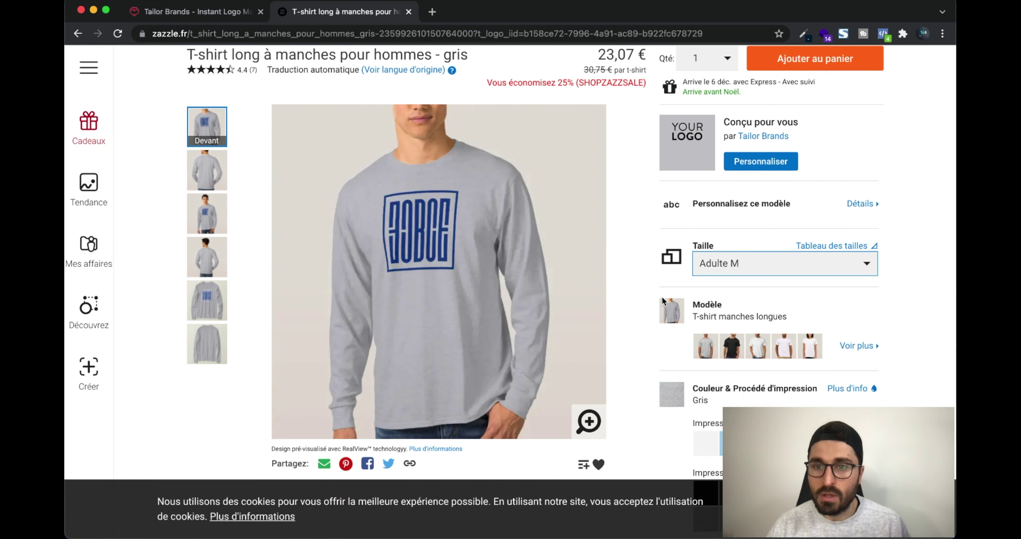
scroll(661, 296, "down", 1)
scroll(661, 296, "up", 2)
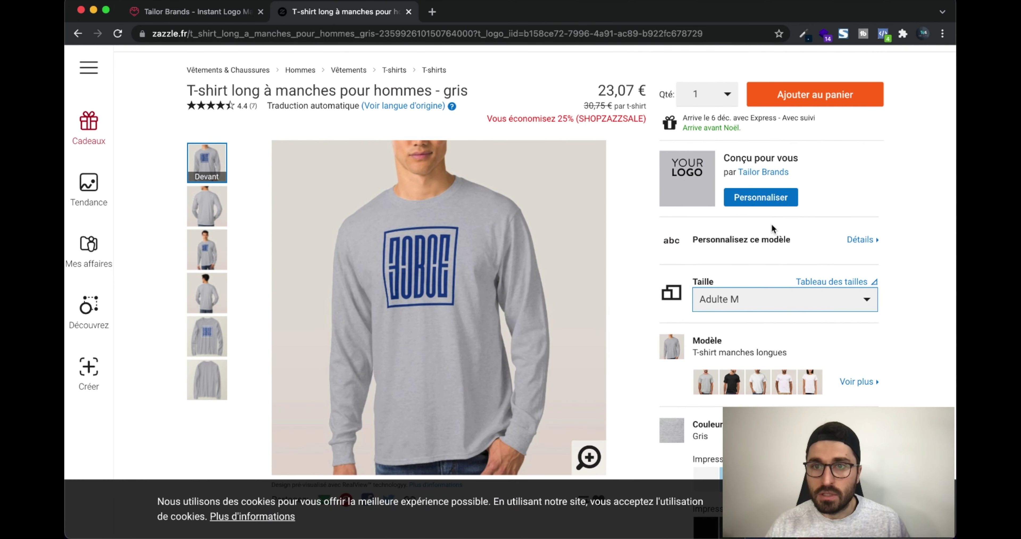
left_click(759, 197)
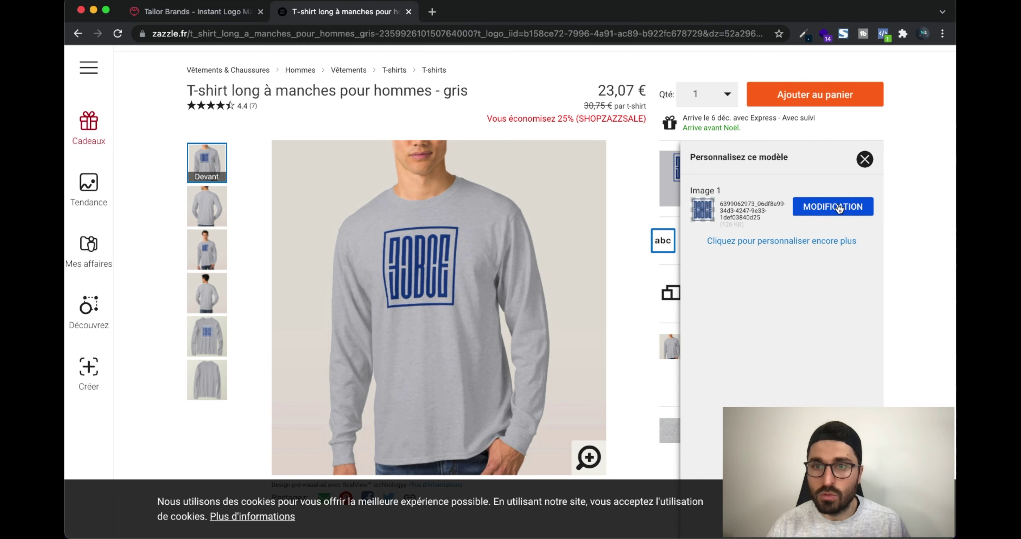
Cancel the logo image replacement and close the personalisation panel without changes
left_click(837, 206)
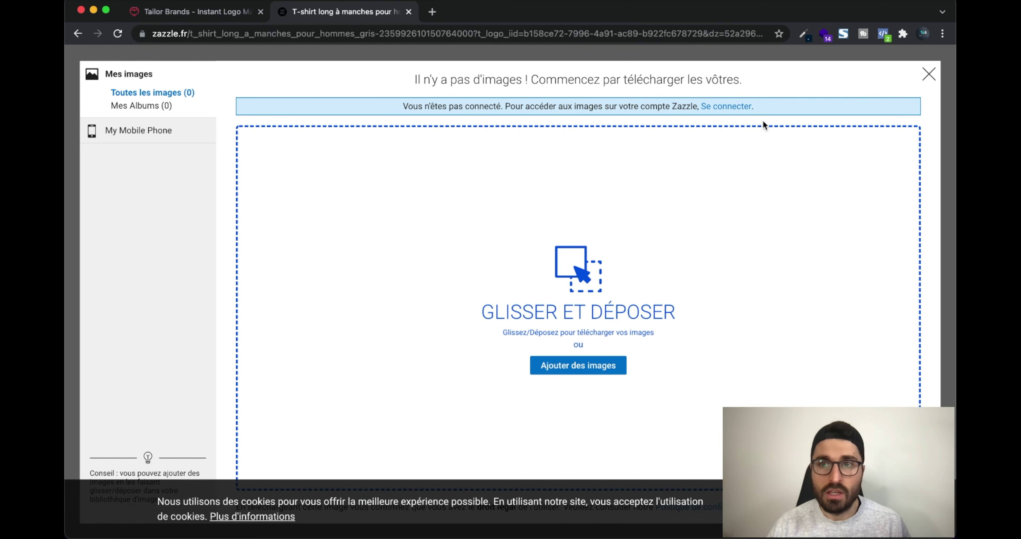
left_click(929, 75)
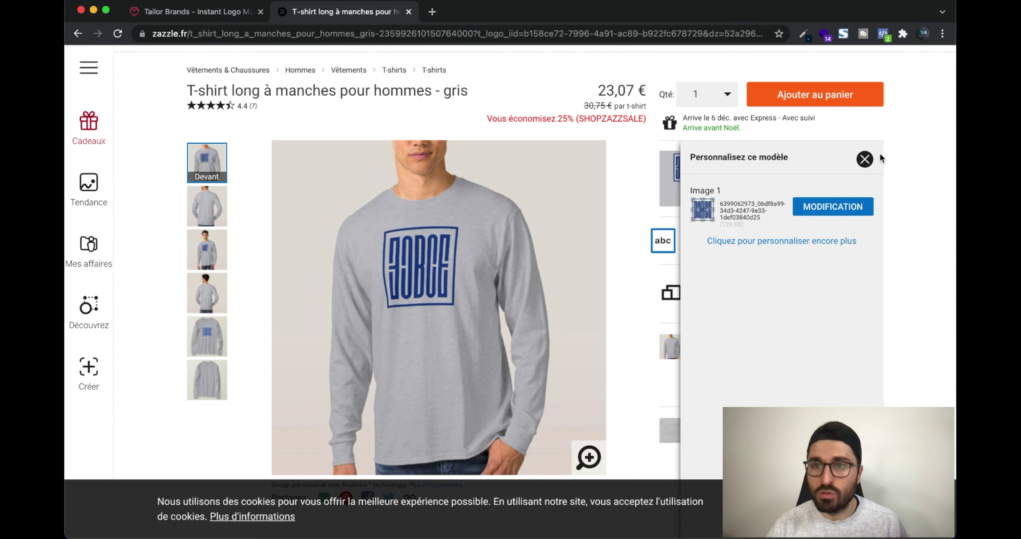
left_click(866, 159)
scroll(577, 323, "up", 1)
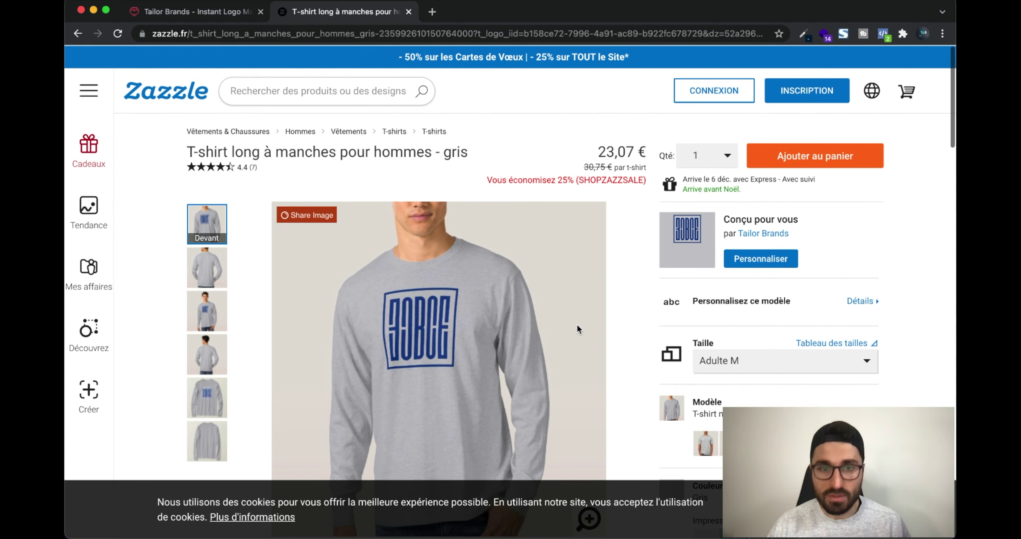
scroll(742, 306, "down", 5)
scroll(742, 309, "down", 3)
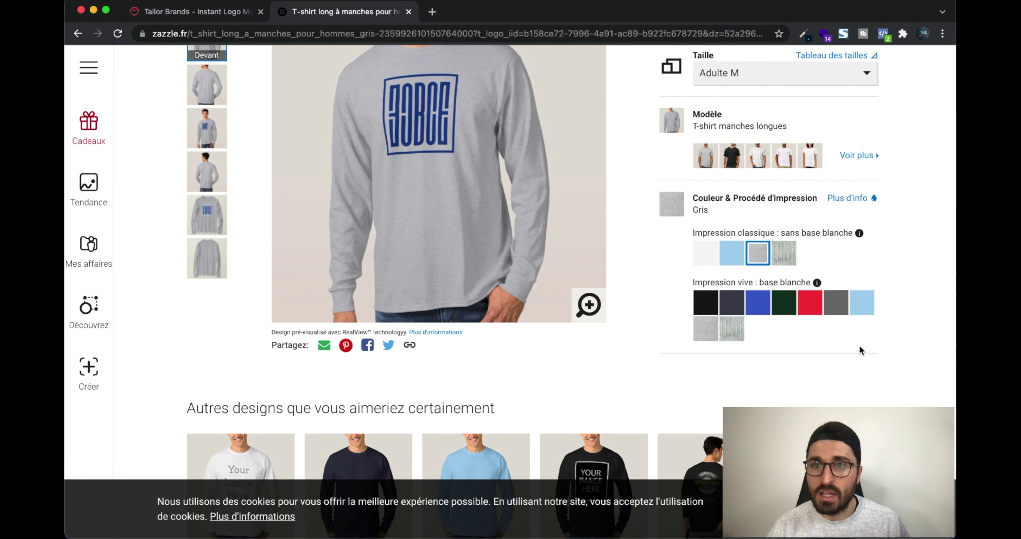
scroll(860, 347, "up", 2)
Preview the shirt in white and Cendre, then return the colour to Gris
left_click(706, 327)
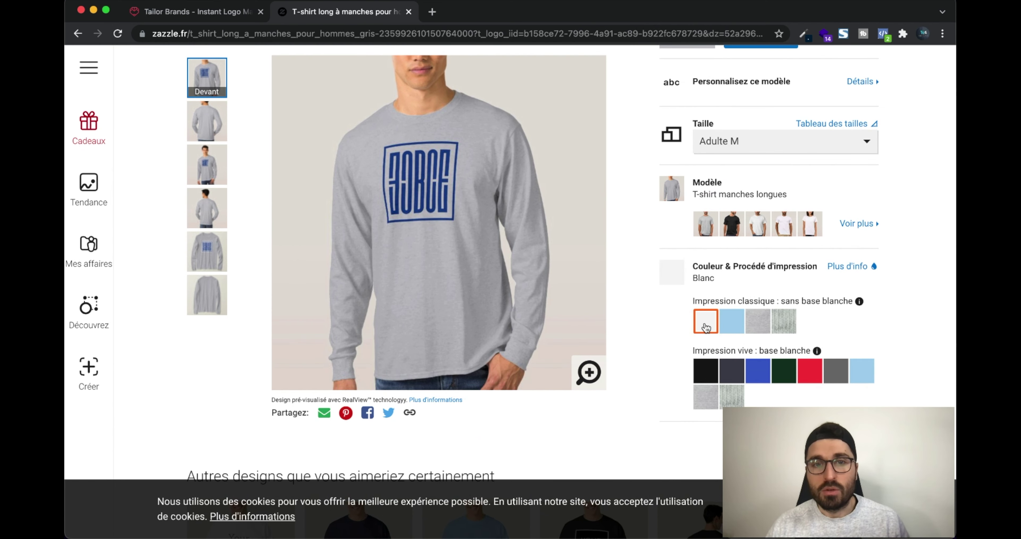
left_click(787, 322)
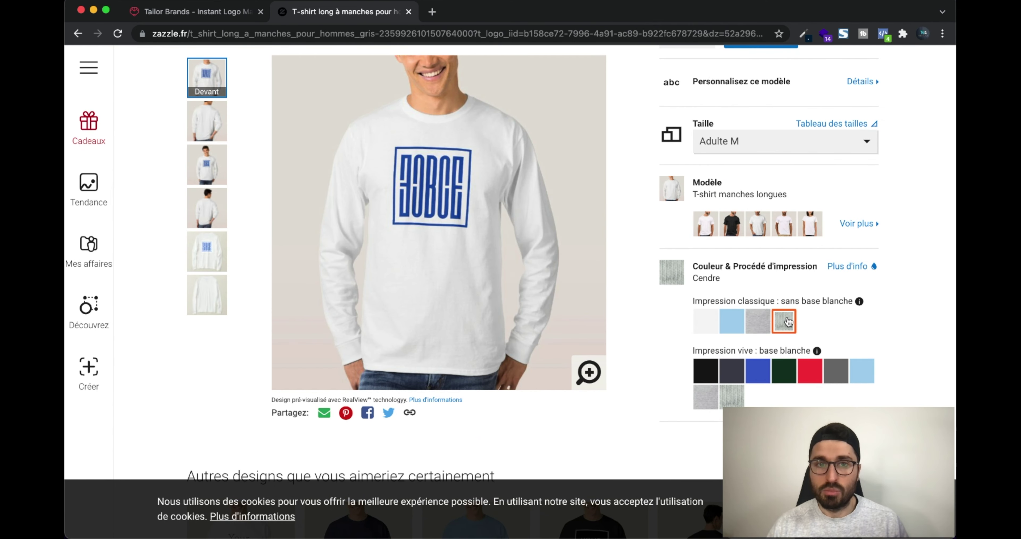
left_click(757, 322)
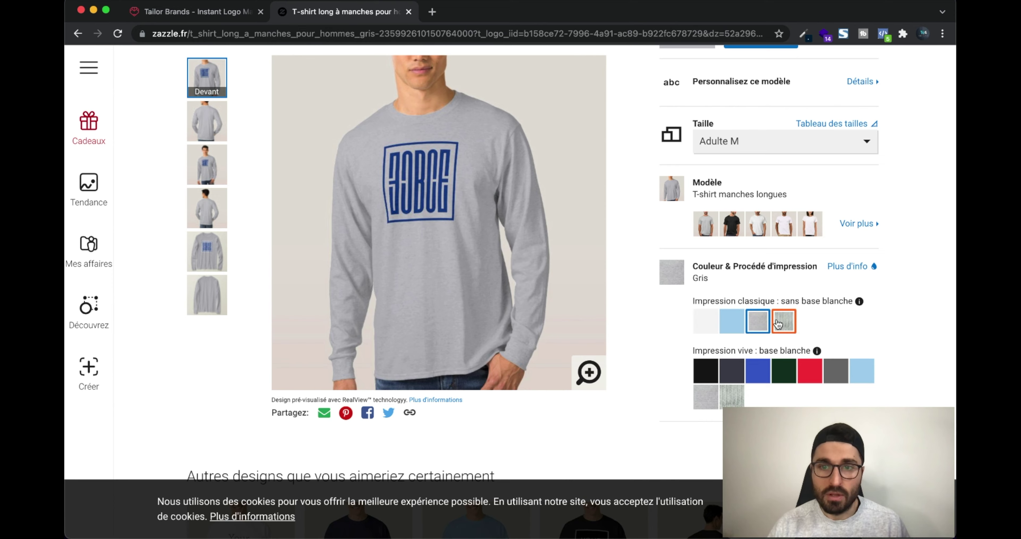
scroll(793, 321, "down", 5)
scroll(792, 321, "up", 4)
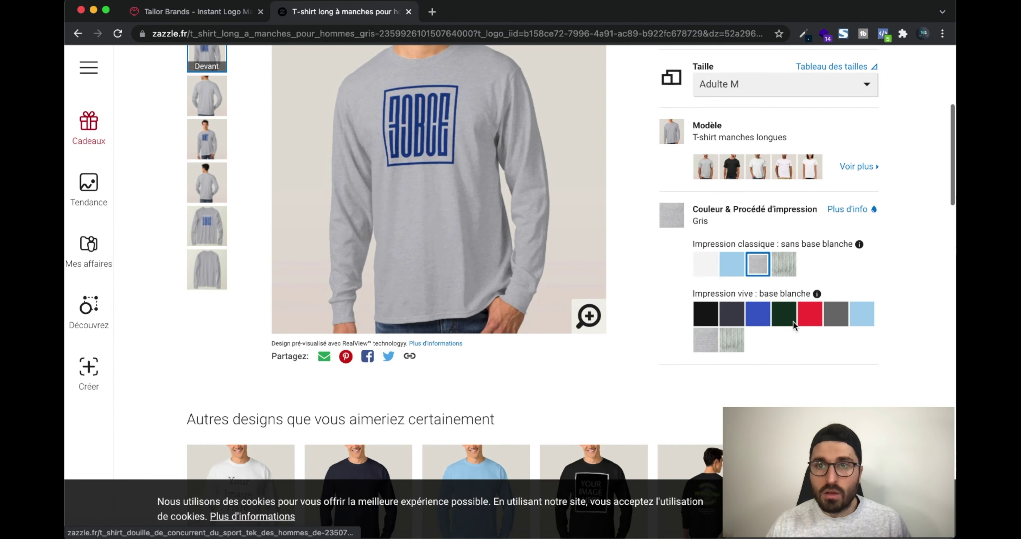
scroll(793, 321, "up", 7)
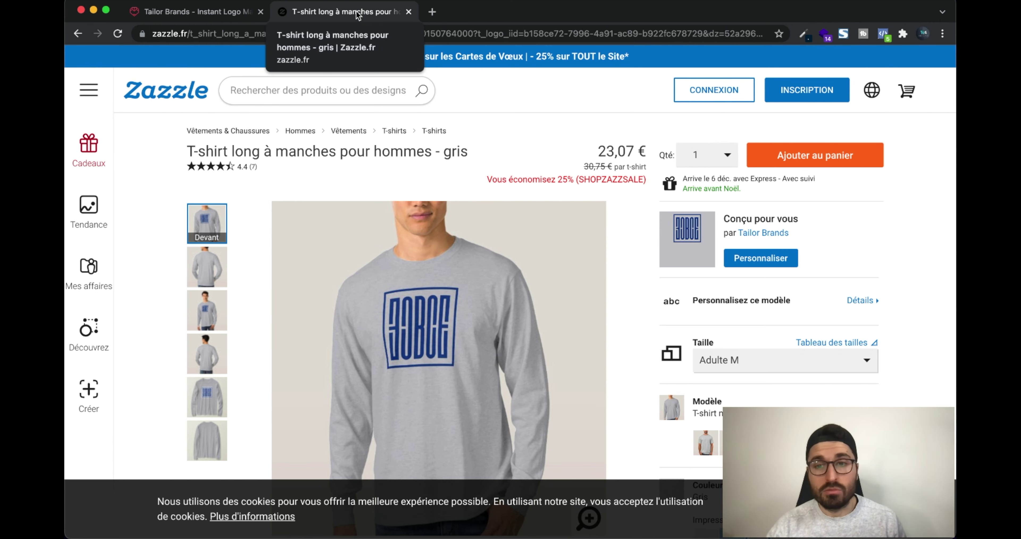
Close the Zazzle tab and look through the Boutique d'impression page in Tailor Brands
key("super+w")
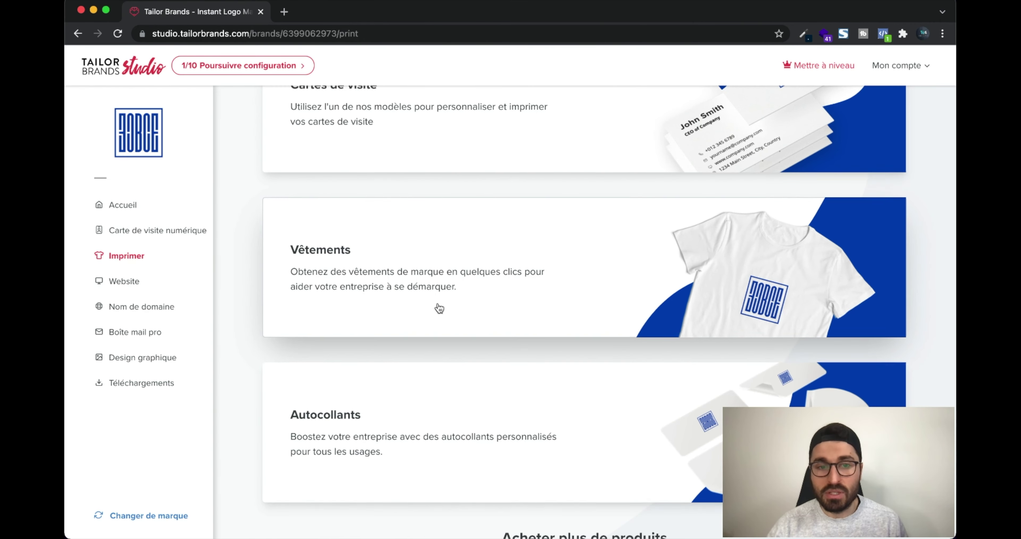
scroll(439, 303, "down", 5)
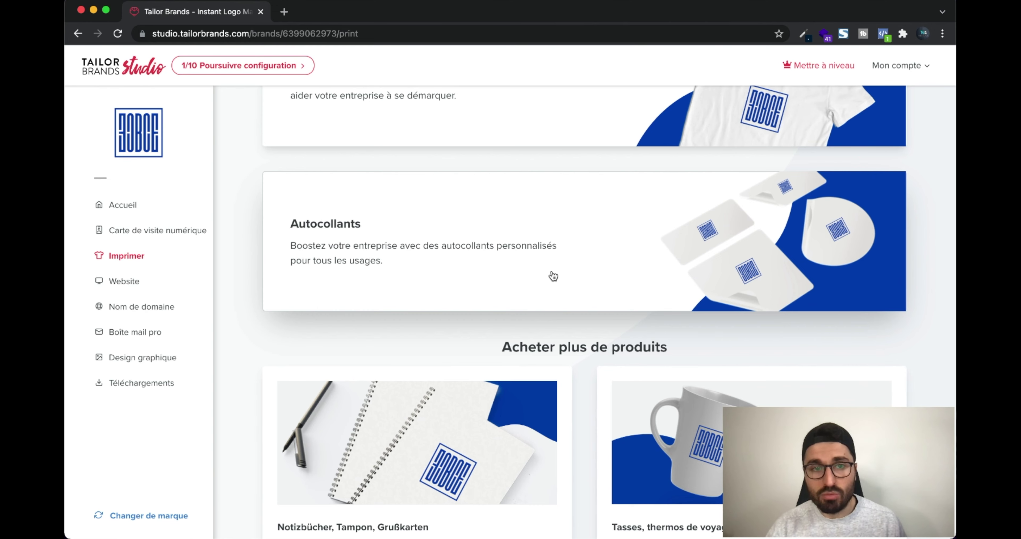
scroll(611, 269, "down", 5)
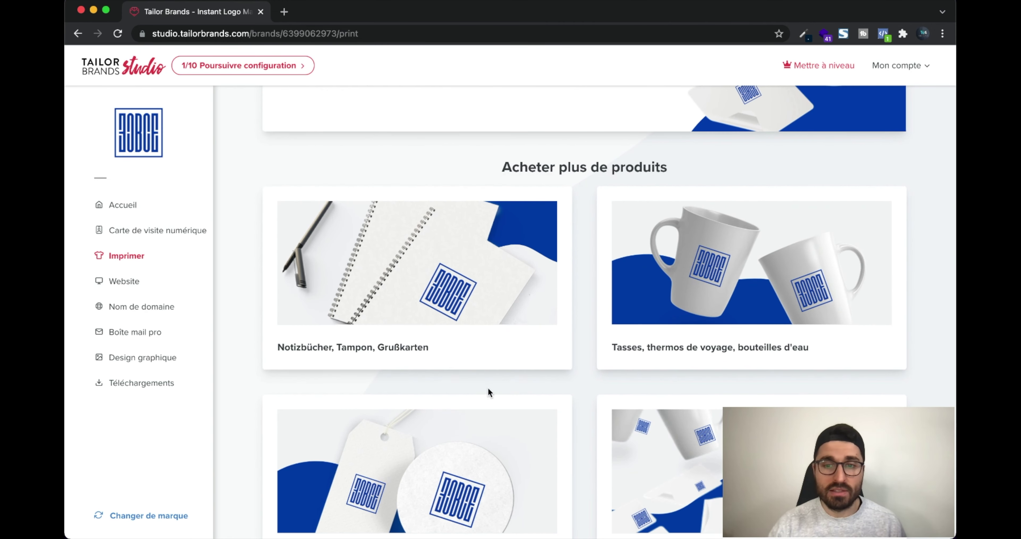
scroll(488, 387, "down", 2)
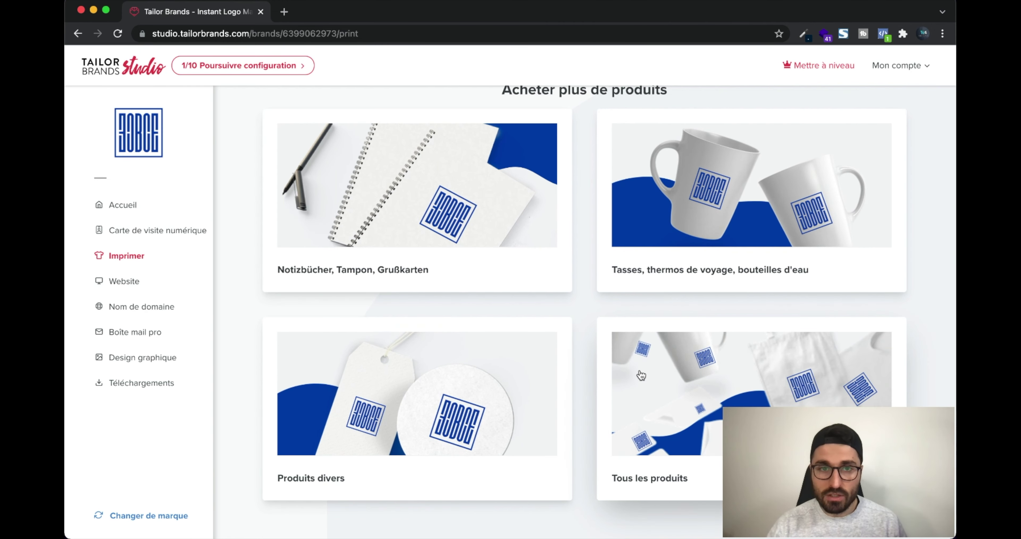
scroll(641, 374, "up", 7)
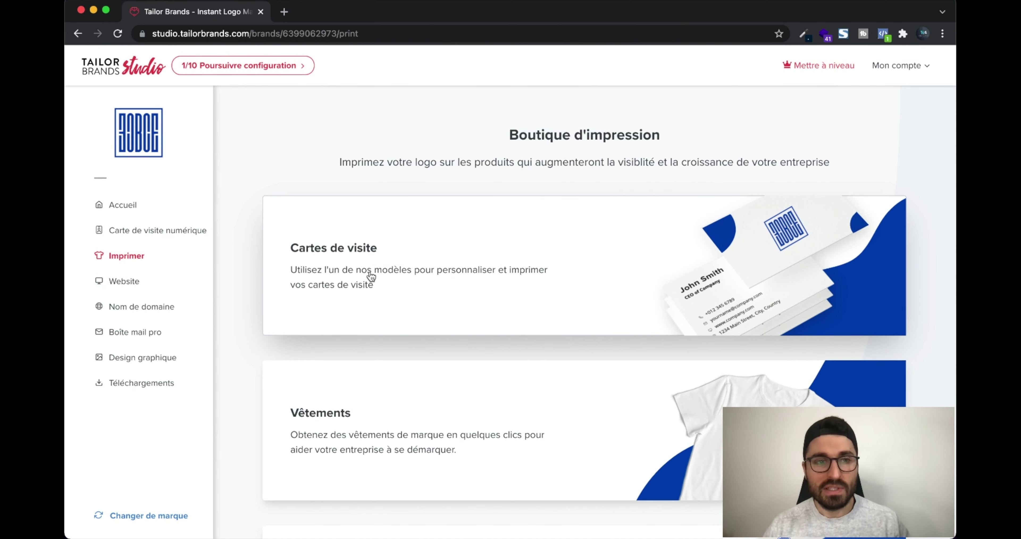
Open the Website section from the studio sidebar
left_click(125, 285)
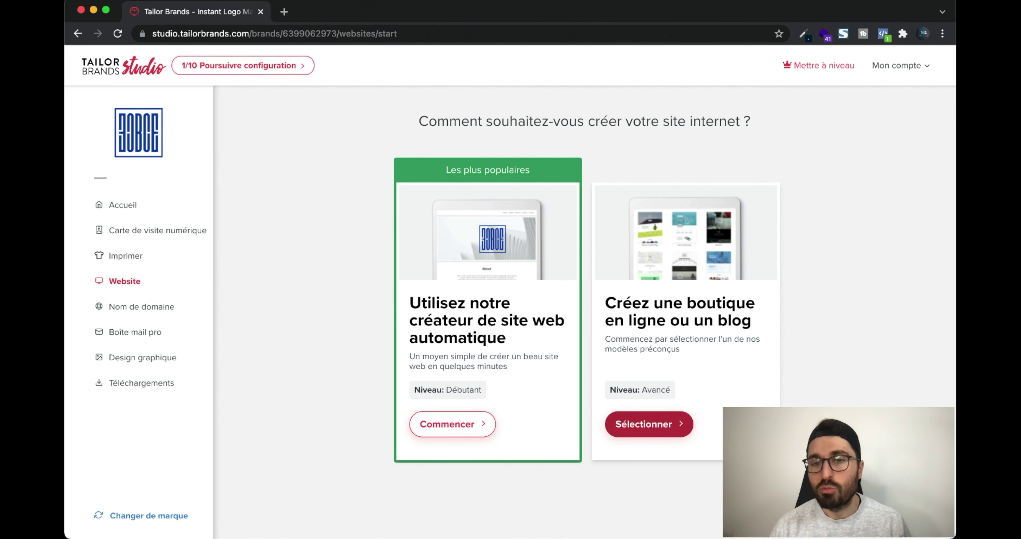
Start the automatic website creator and review the BCE homepage preview and section choices
left_click(464, 431)
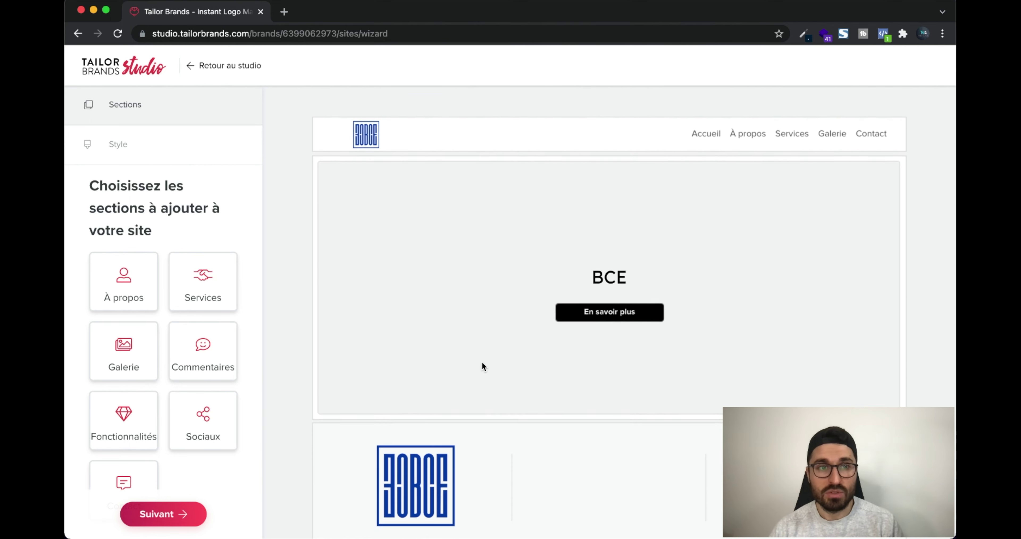
scroll(622, 269, "down", 2)
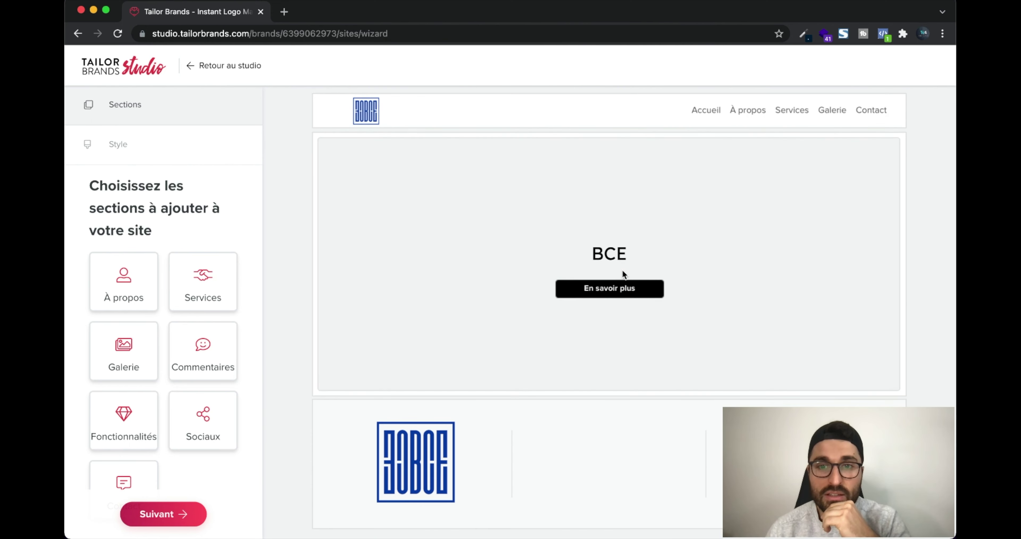
scroll(623, 274, "up", 2)
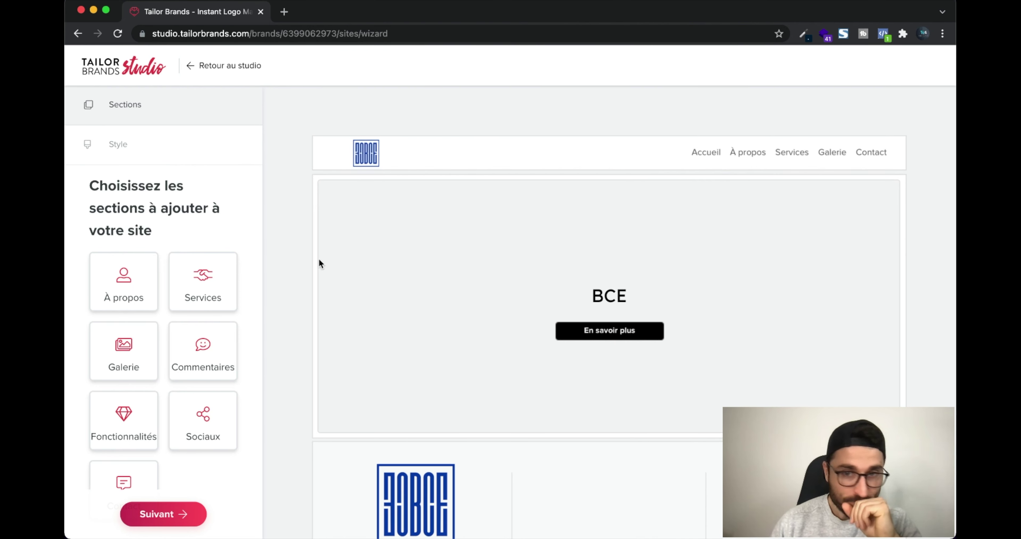
scroll(504, 279, "down", 2)
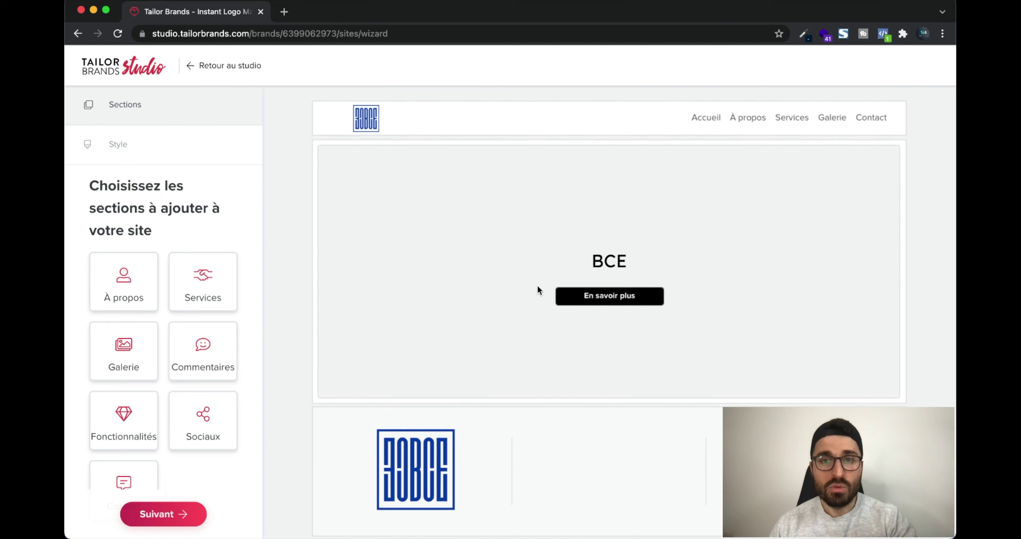
left_click(122, 288)
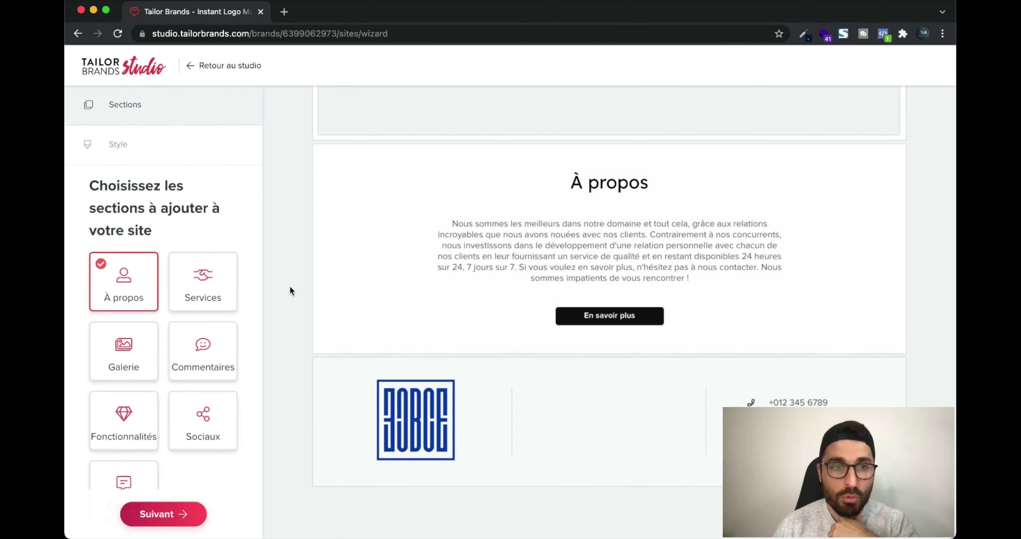
left_click(230, 291)
left_click(126, 335)
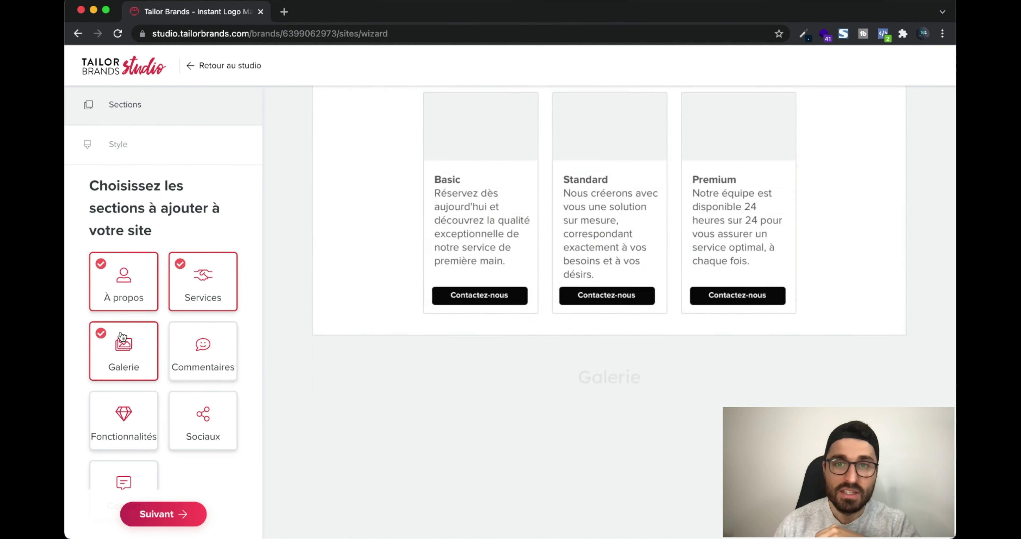
left_click(176, 336)
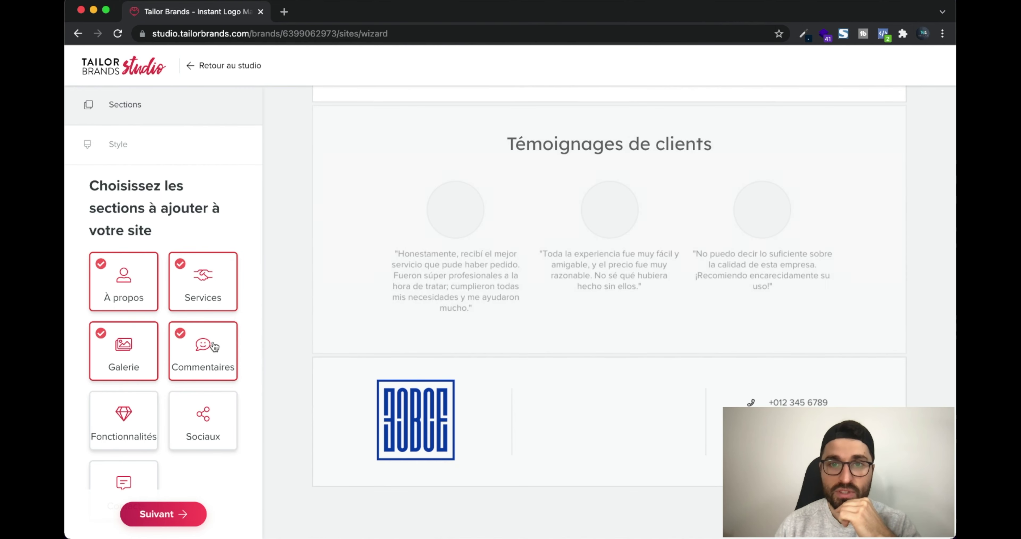
left_click(138, 392)
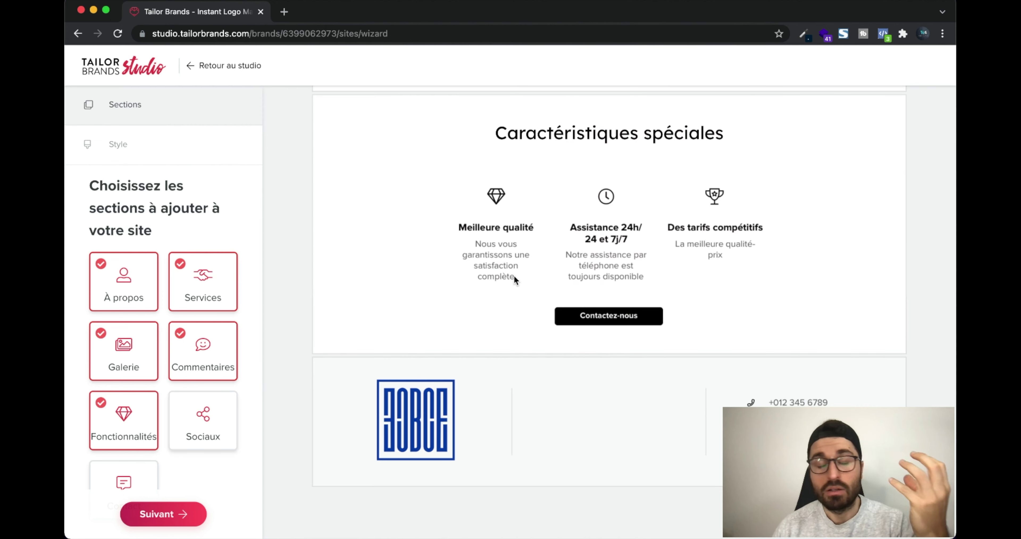
left_click(187, 430)
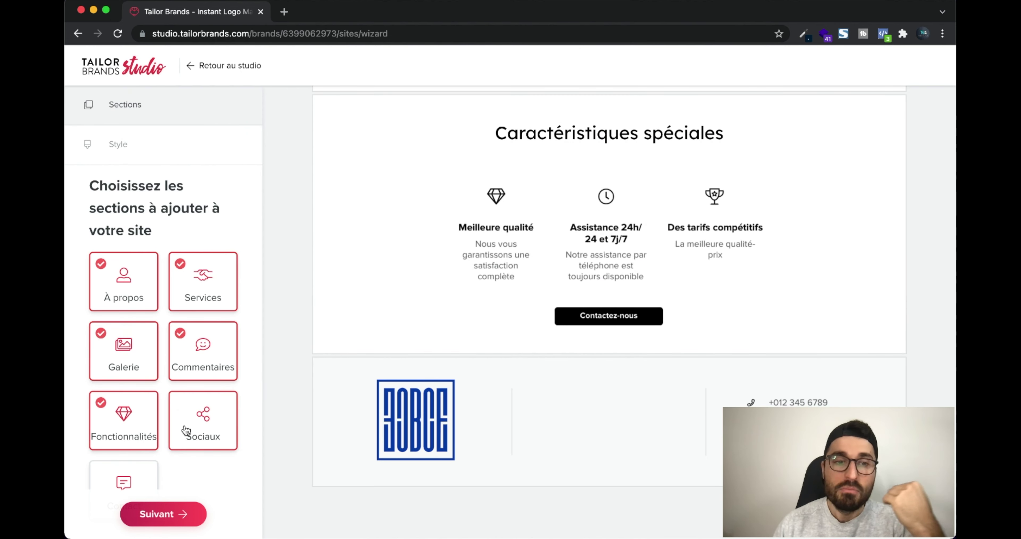
scroll(153, 469, "down", 1)
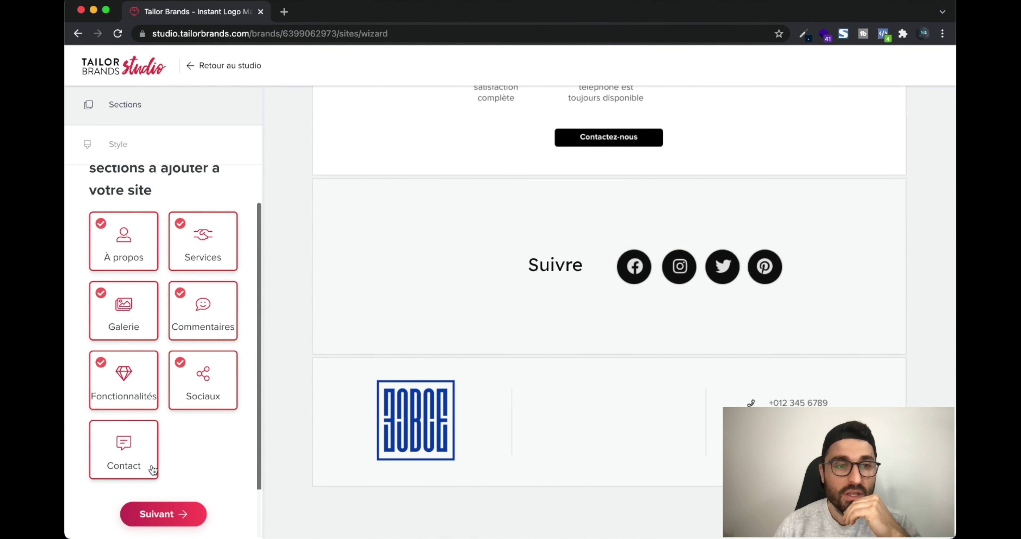
left_click(133, 446)
scroll(580, 321, "up", 15)
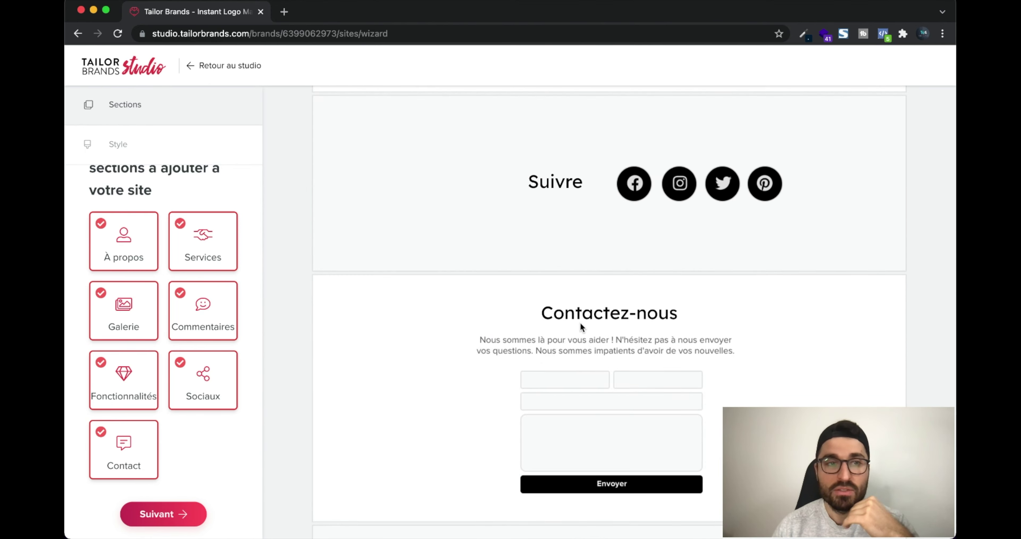
scroll(580, 322, "up", 4)
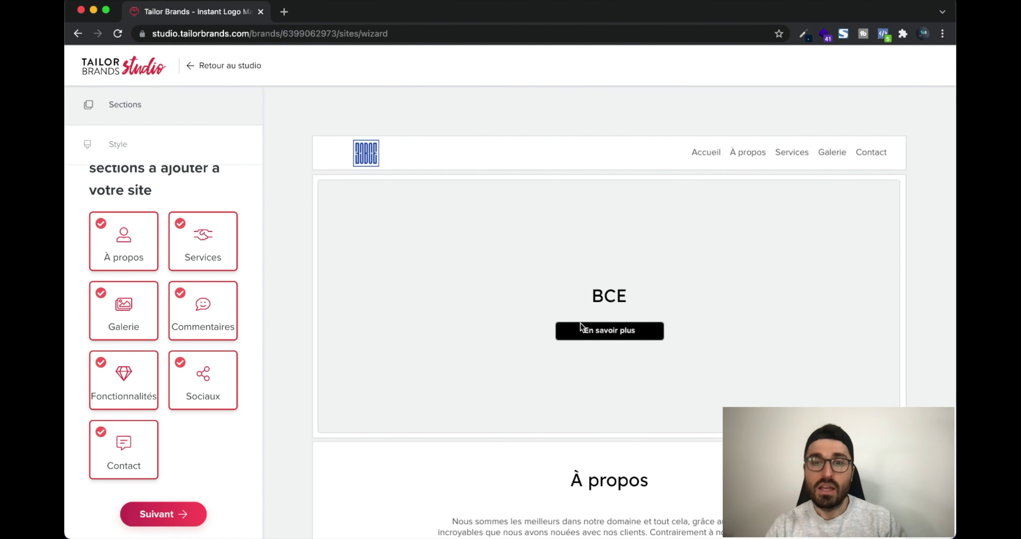
scroll(555, 295, "down", 15)
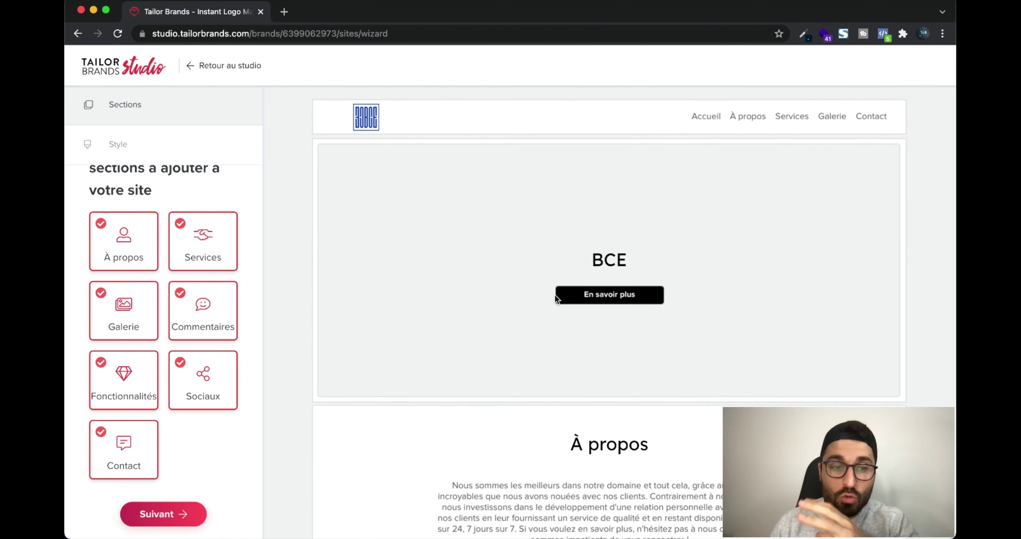
scroll(554, 299, "down", 5)
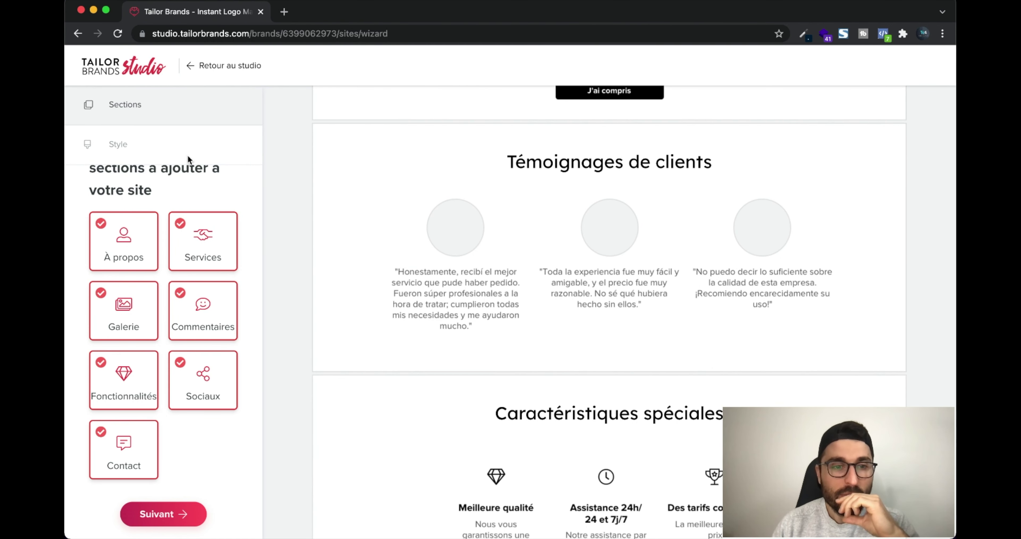
scroll(209, 243, "up", 2)
scroll(492, 312, "up", 20)
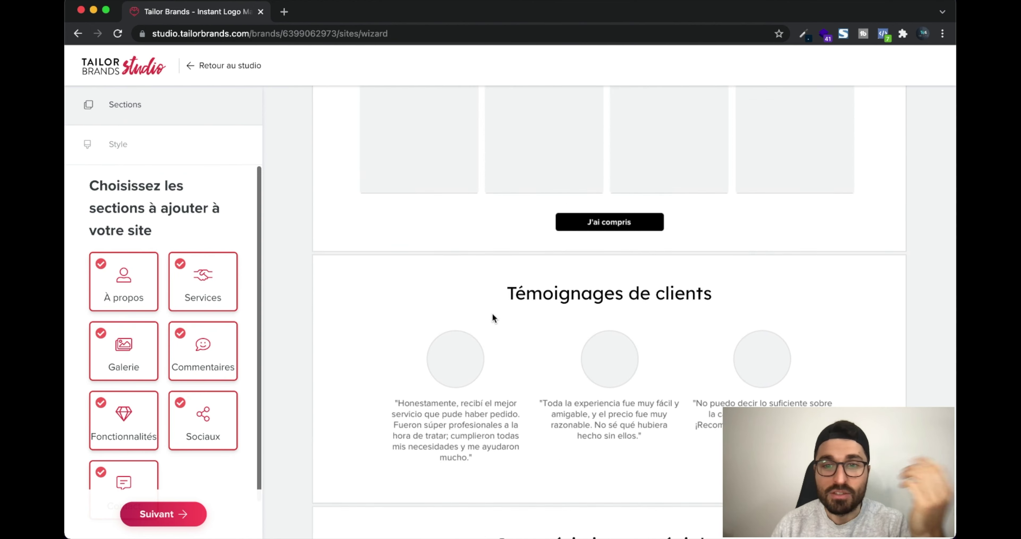
scroll(661, 377, "down", 4)
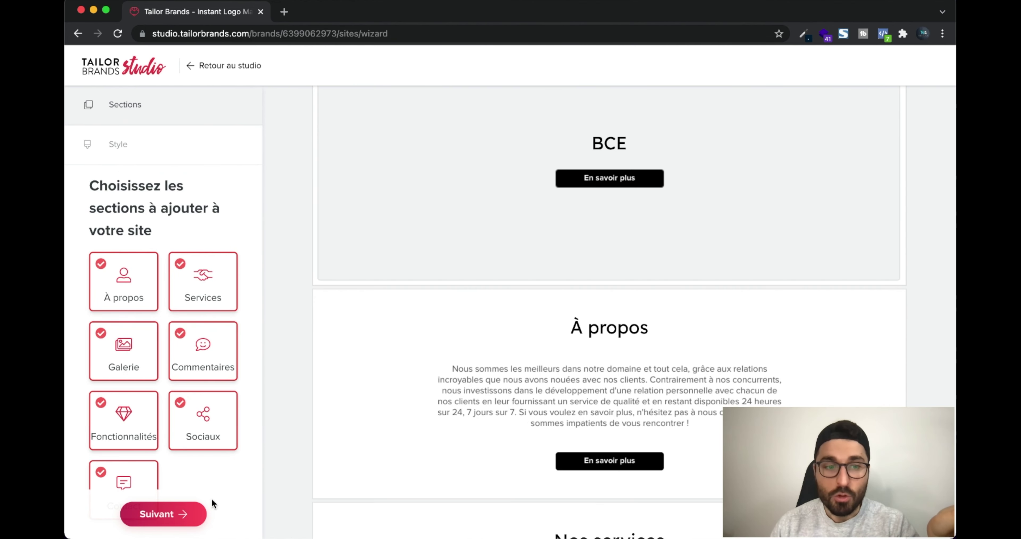
Go to style selection, try the first style, then apply Luxueux and scroll its preview
left_click(166, 515)
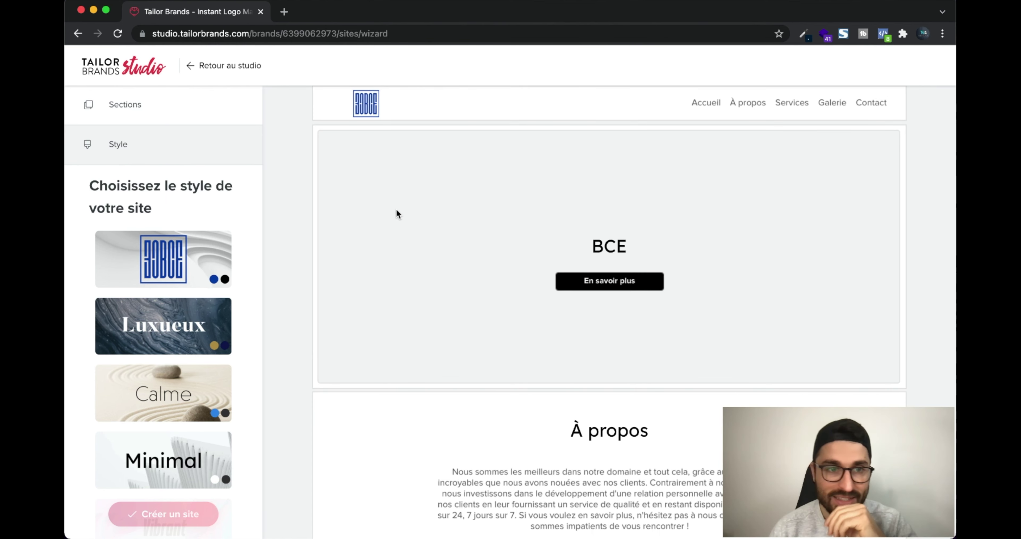
left_click(198, 269)
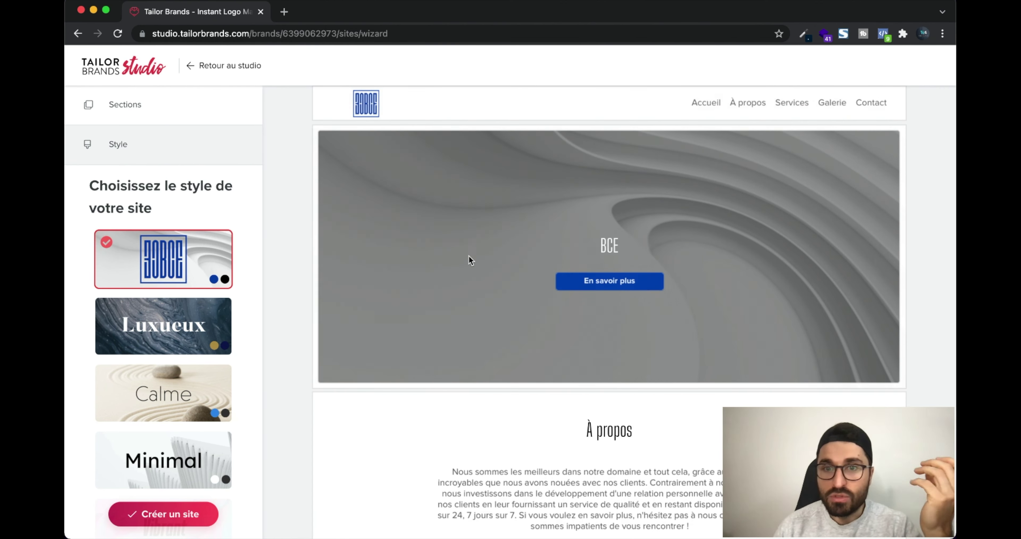
left_click(198, 325)
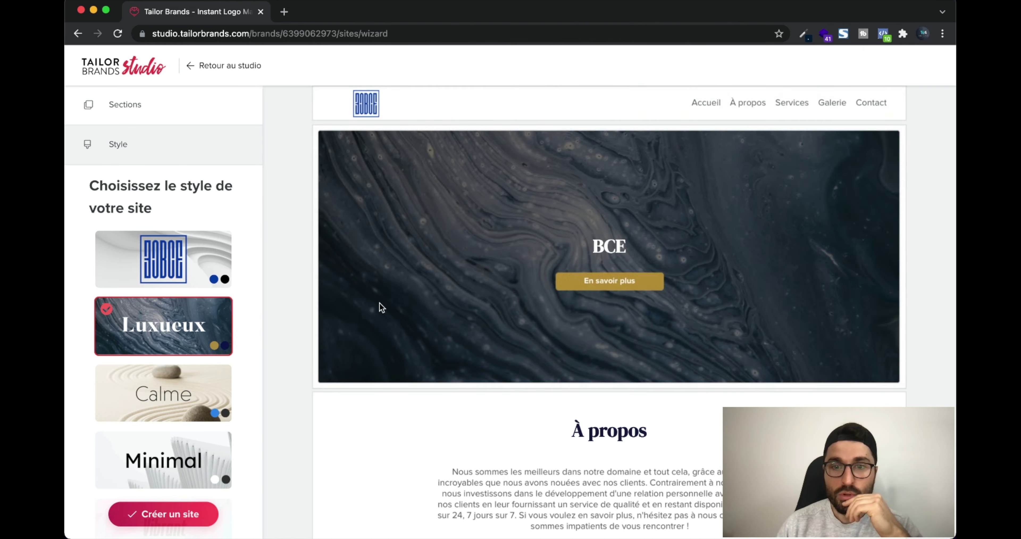
scroll(379, 303, "down", 15)
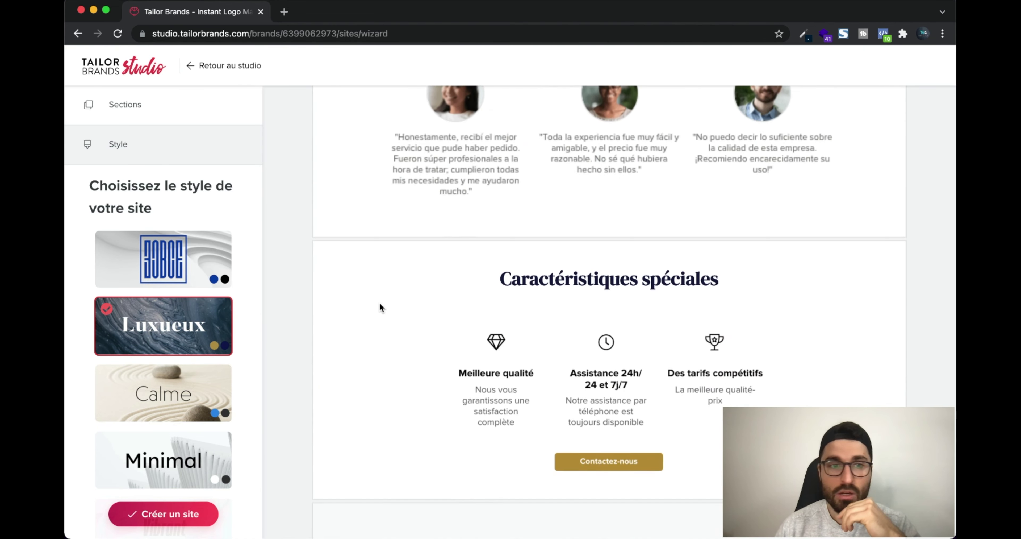
scroll(380, 304, "down", 12)
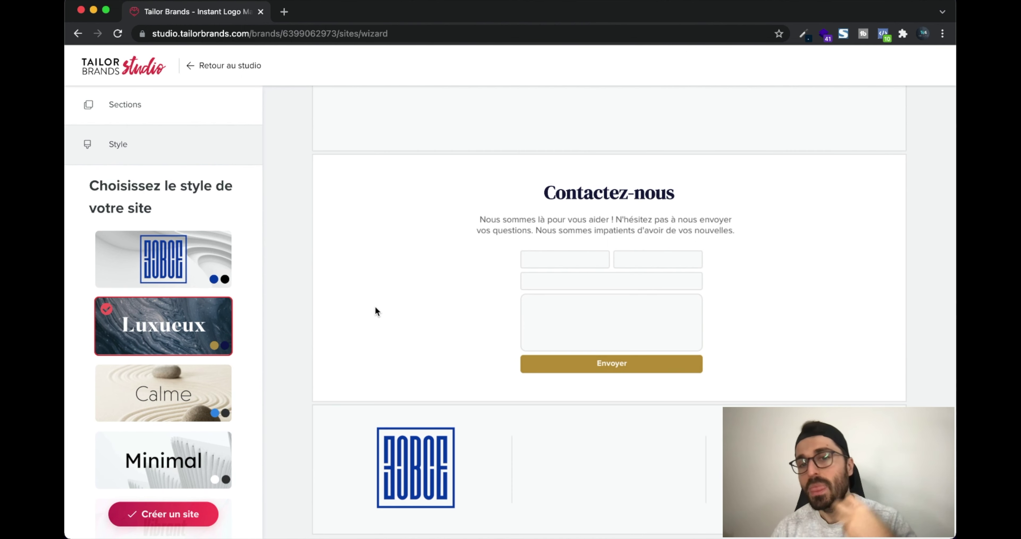
scroll(434, 297, "down", 2)
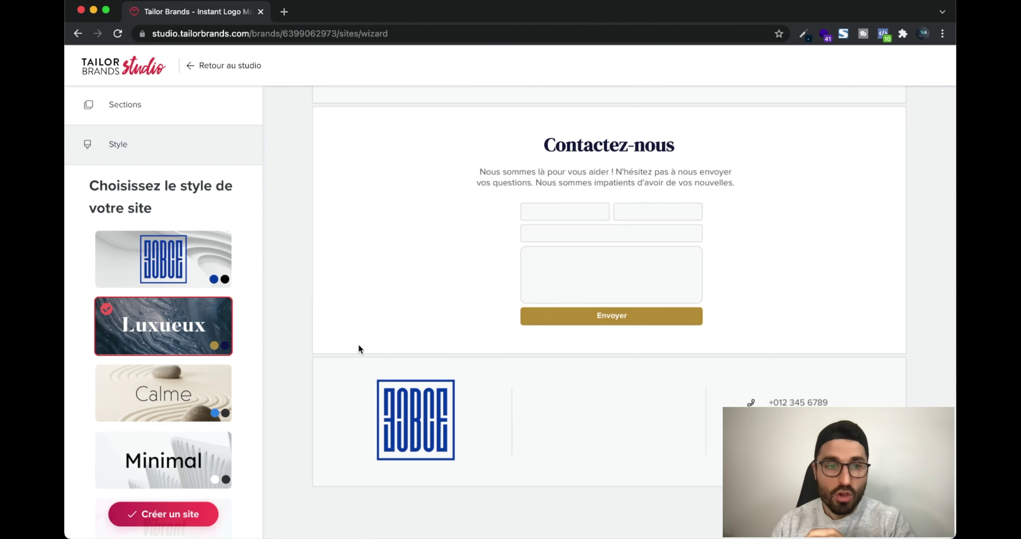
scroll(431, 334, "up", 20)
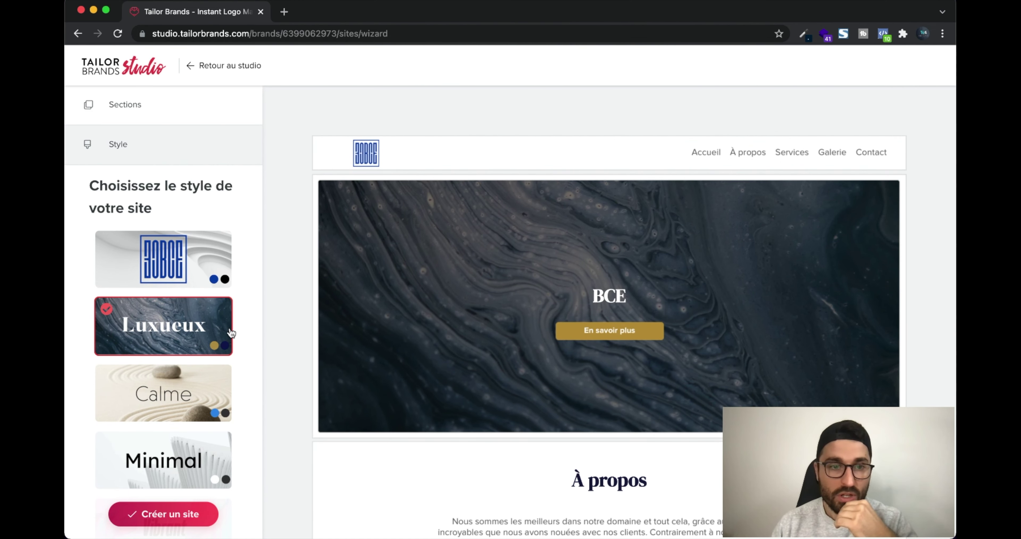
scroll(232, 332, "down", 3)
Try the Vibrant style on the BCE site, then switch back to Luxueux
left_click(212, 425)
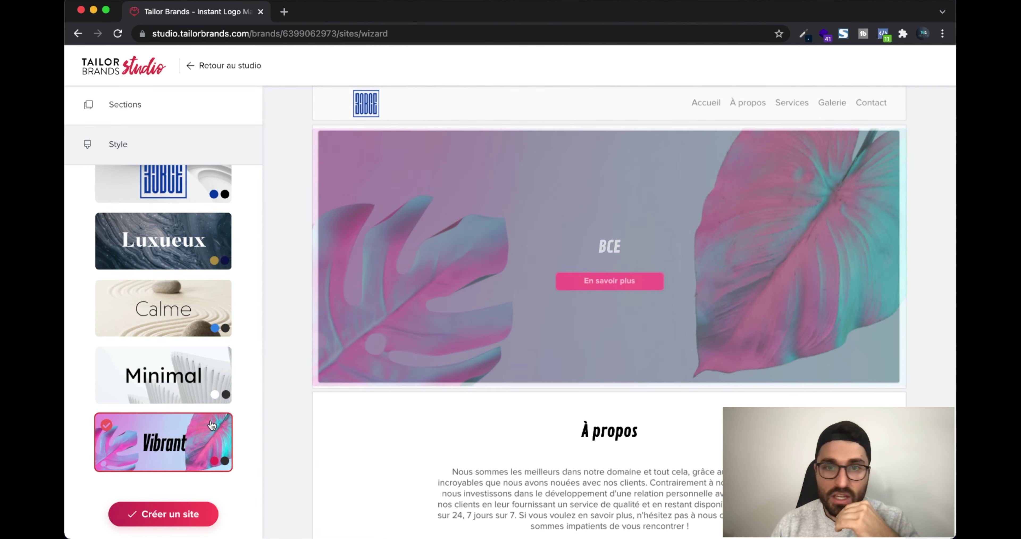
scroll(552, 313, "down", 5)
scroll(553, 314, "down", 15)
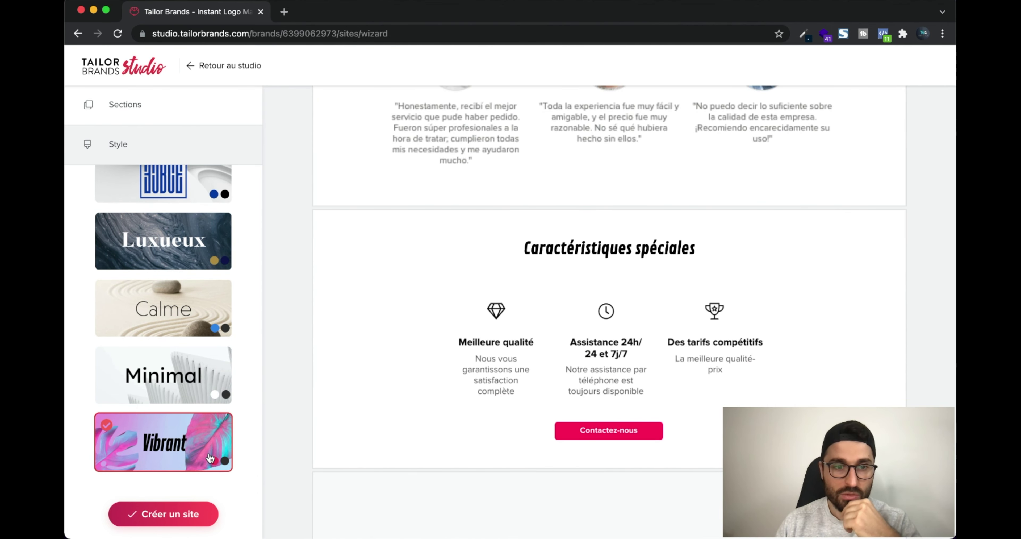
left_click(232, 463)
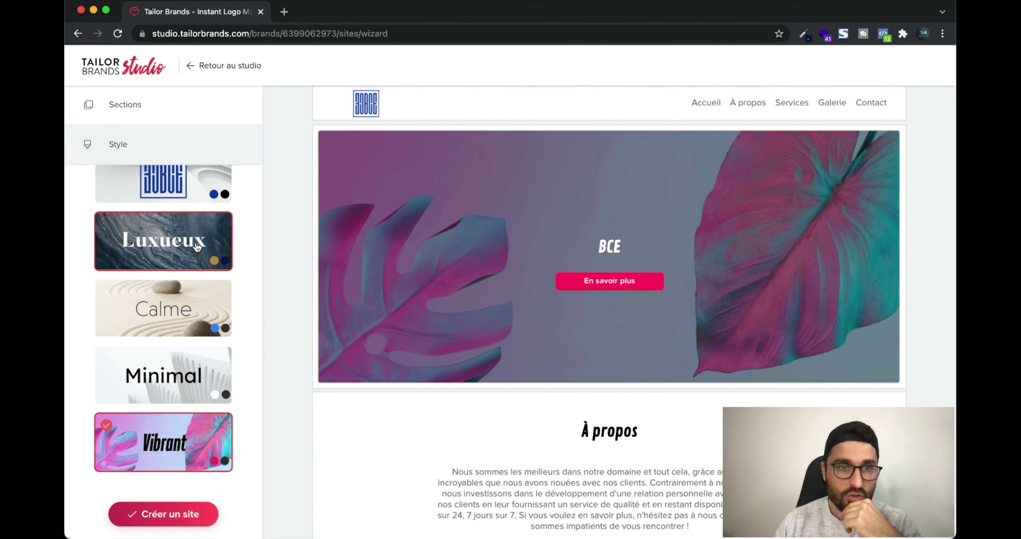
left_click(197, 246)
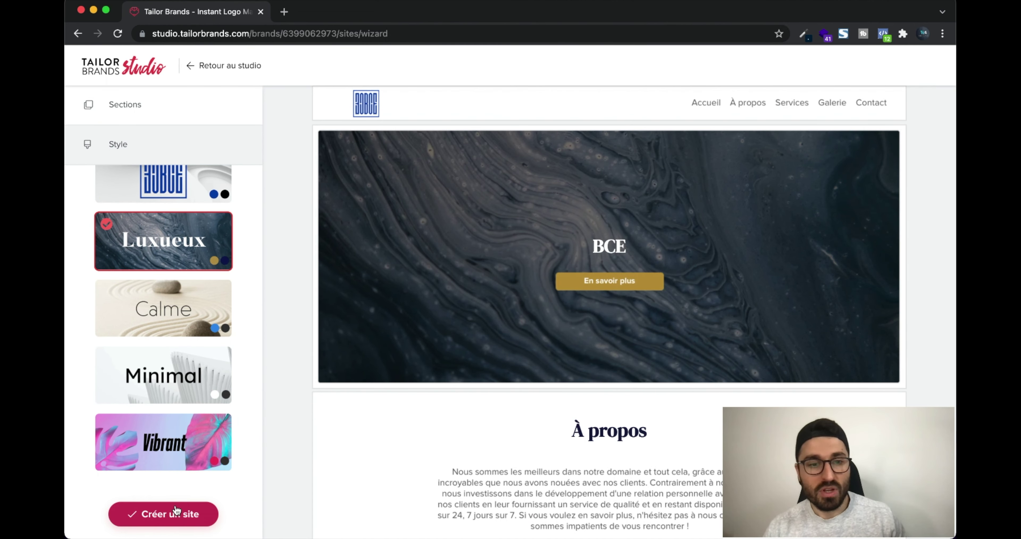
Generate the BCE website with Créer un site and open its En-tête settings in the editor
left_click(176, 513)
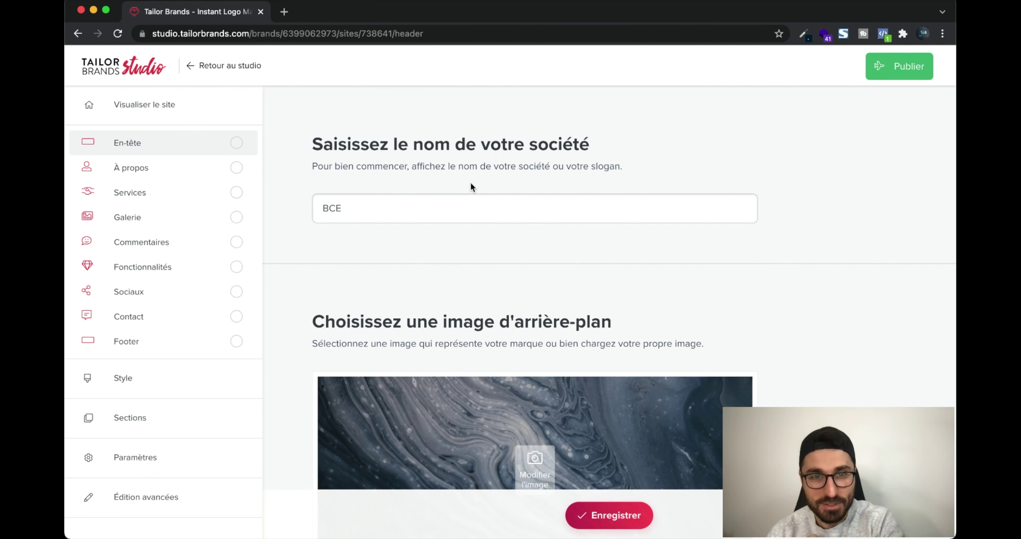
scroll(508, 235, "down", 2)
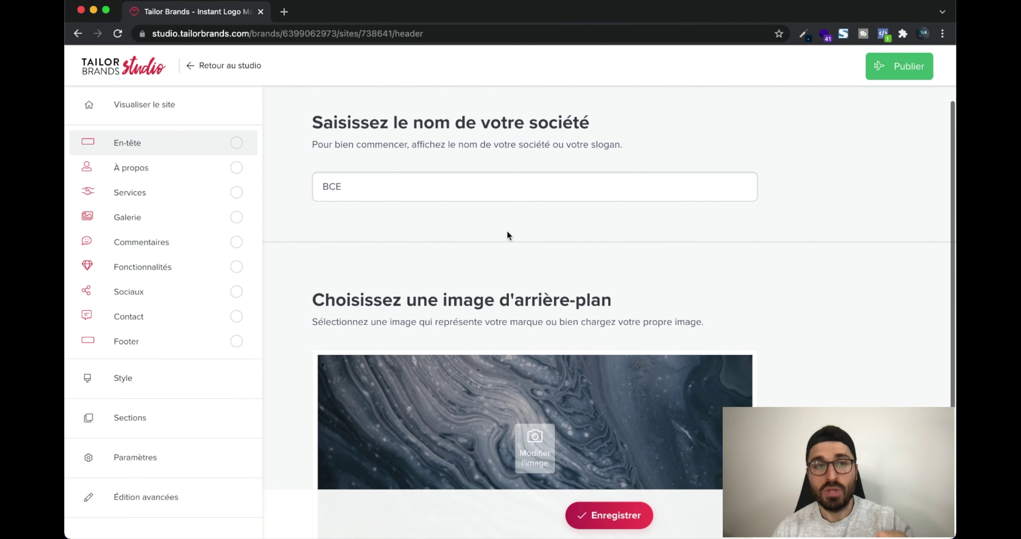
scroll(508, 235, "up", 2)
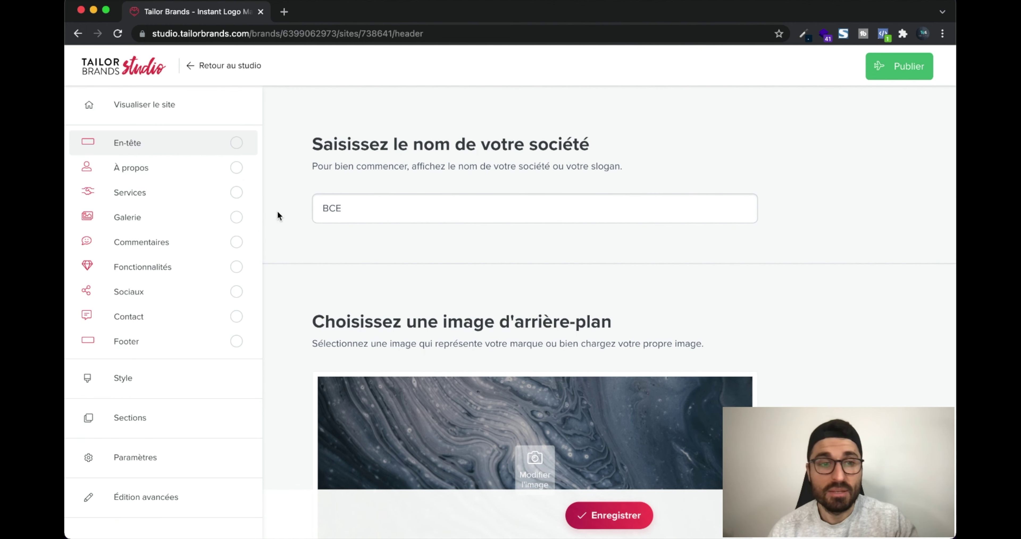
Open the full site preview and scroll through the BCE desktop layout
left_click(144, 105)
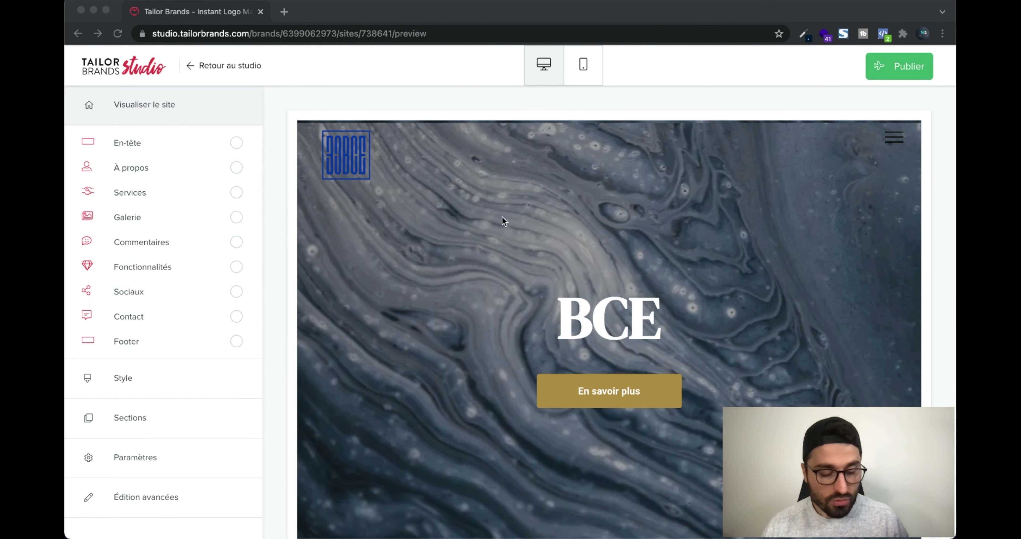
scroll(553, 131, "down", 15)
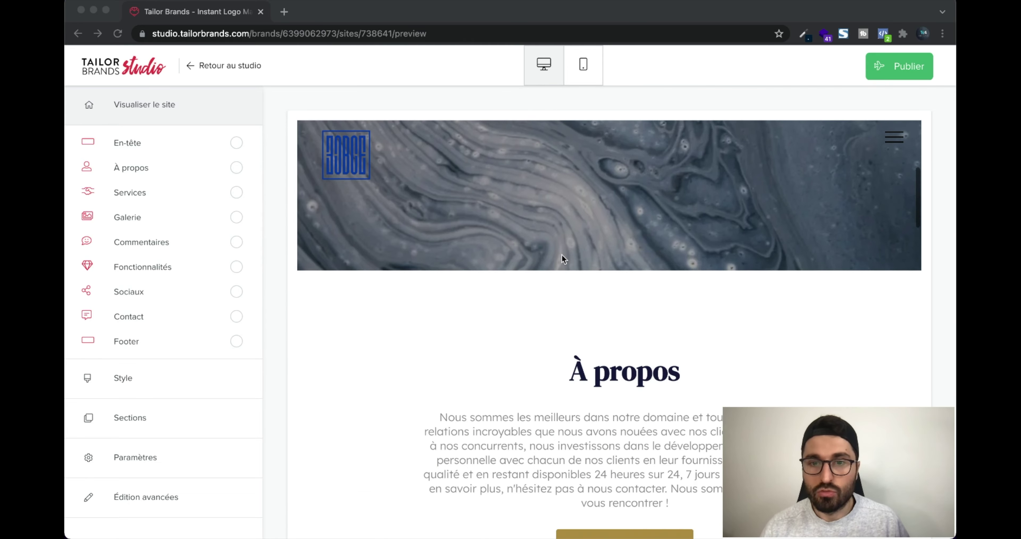
scroll(562, 254, "down", 20)
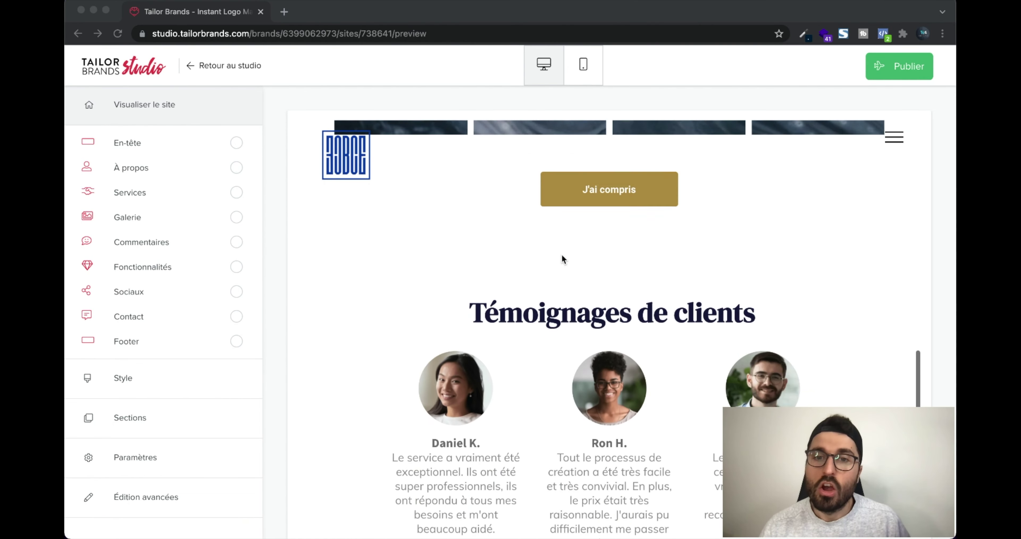
scroll(561, 257, "up", 20)
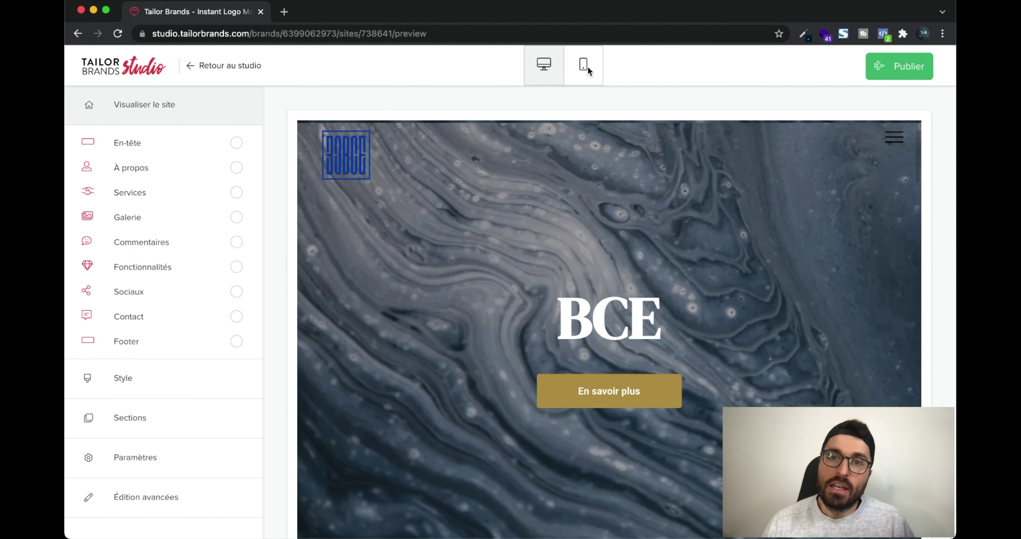
Check the BCE site in the mobile layout, then return to the desktop view
left_click(584, 67)
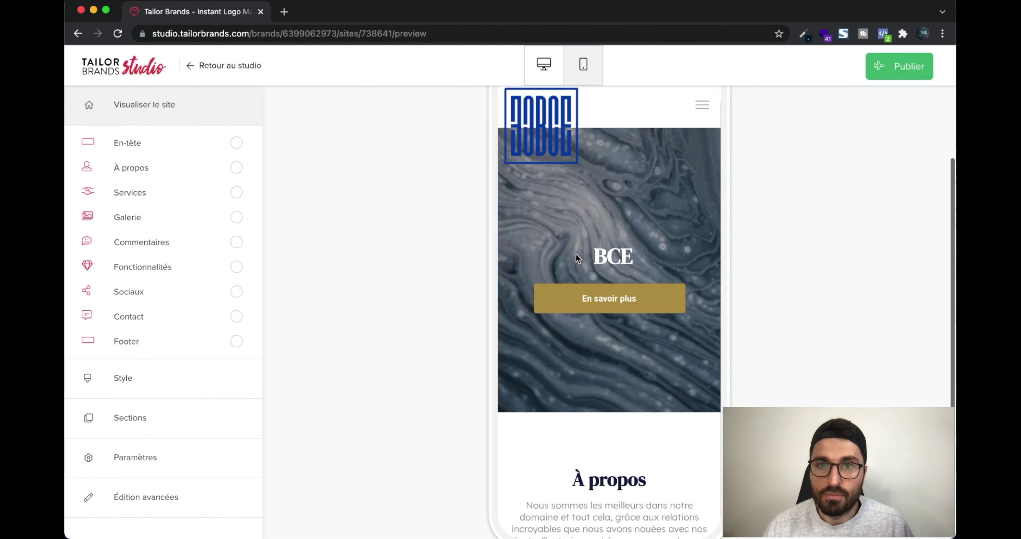
scroll(575, 253, "down", 15)
scroll(576, 257, "down", 15)
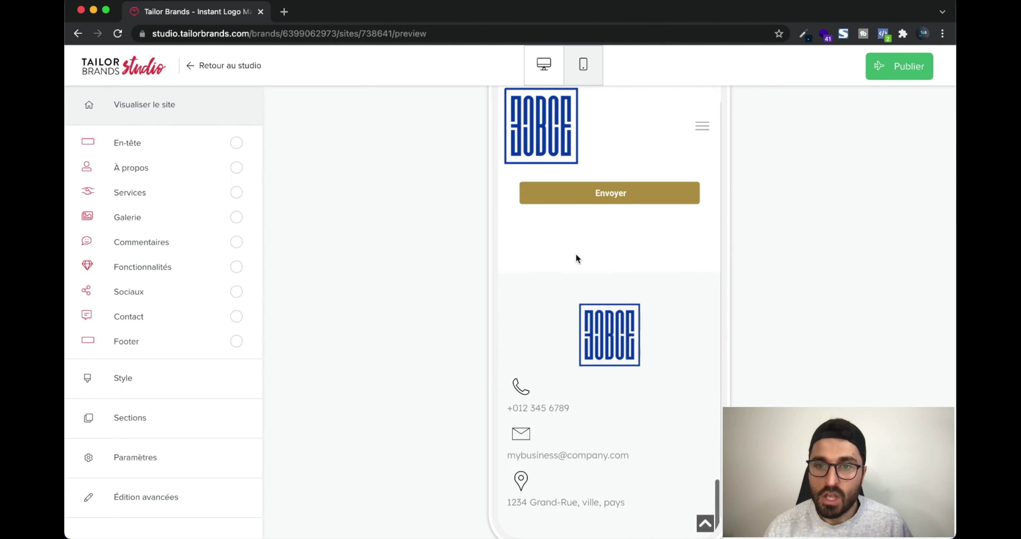
scroll(576, 256, "up", 13)
scroll(575, 253, "up", 5)
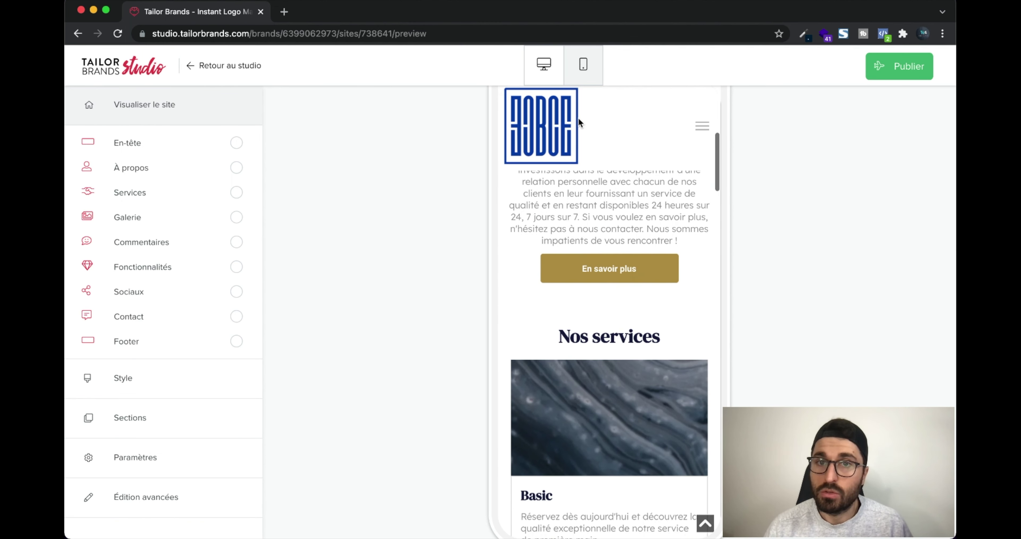
left_click(558, 72)
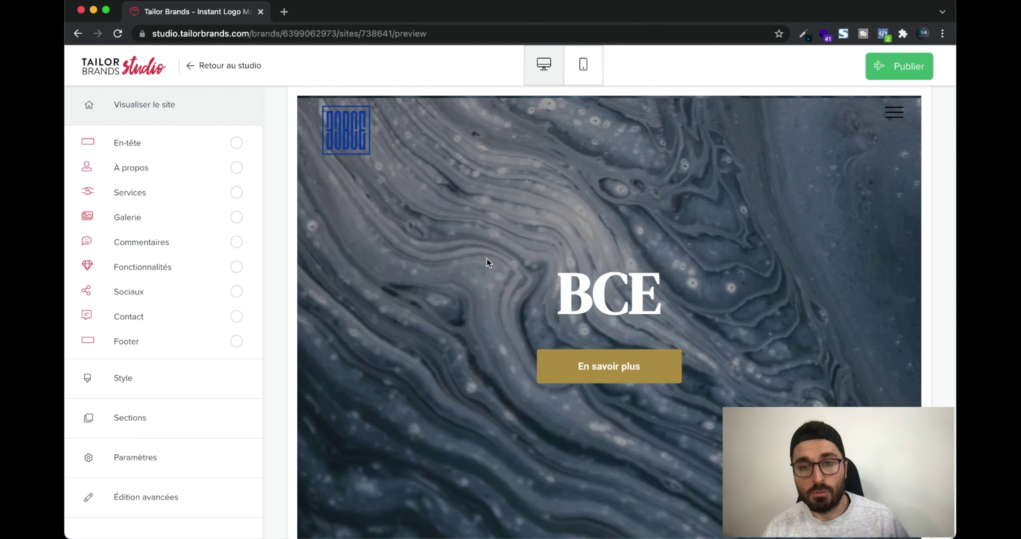
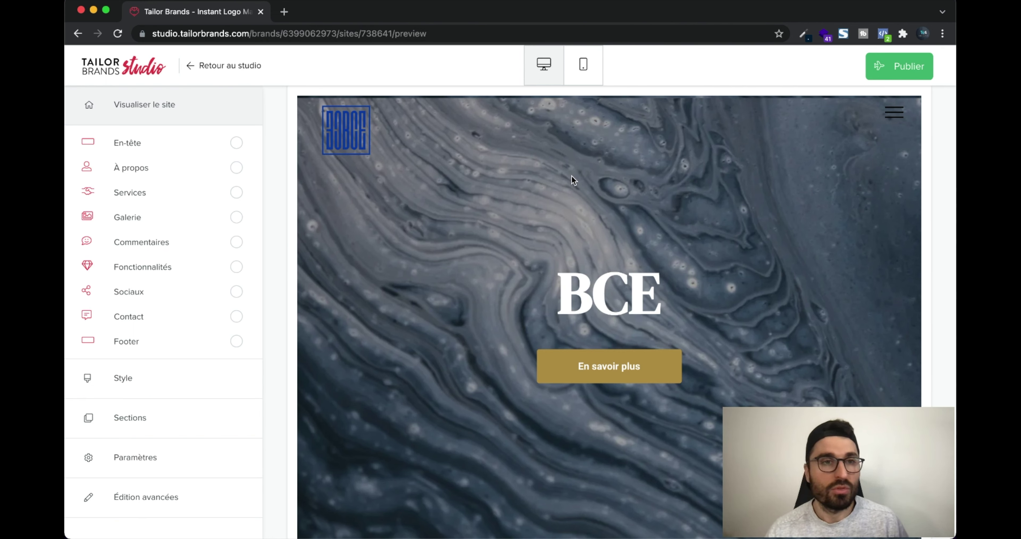
Set a coffee-cups photo as the BCE header background
scroll(627, 178, "up", 2)
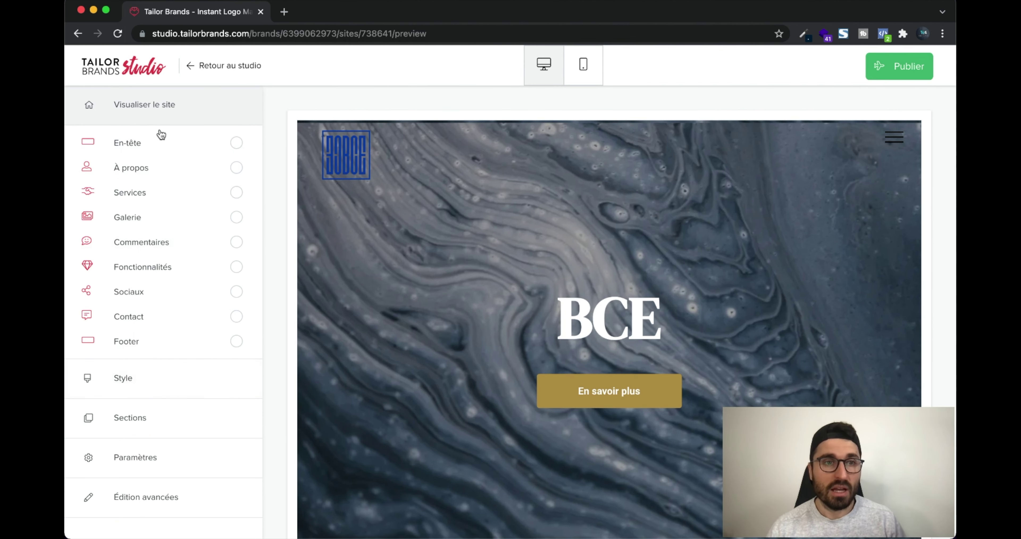
left_click(166, 143)
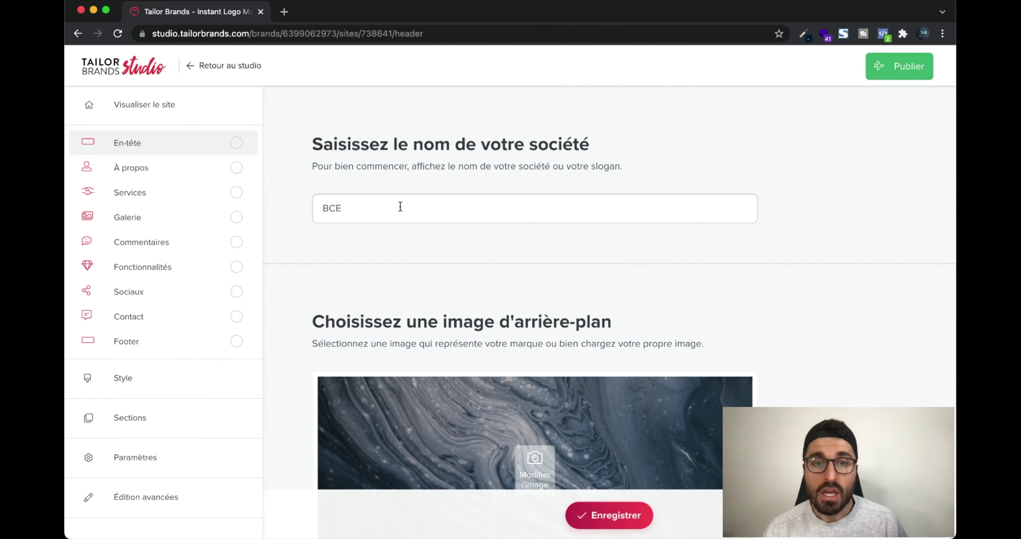
scroll(398, 313, "down", 5)
scroll(435, 334, "down", 1)
left_click(401, 424)
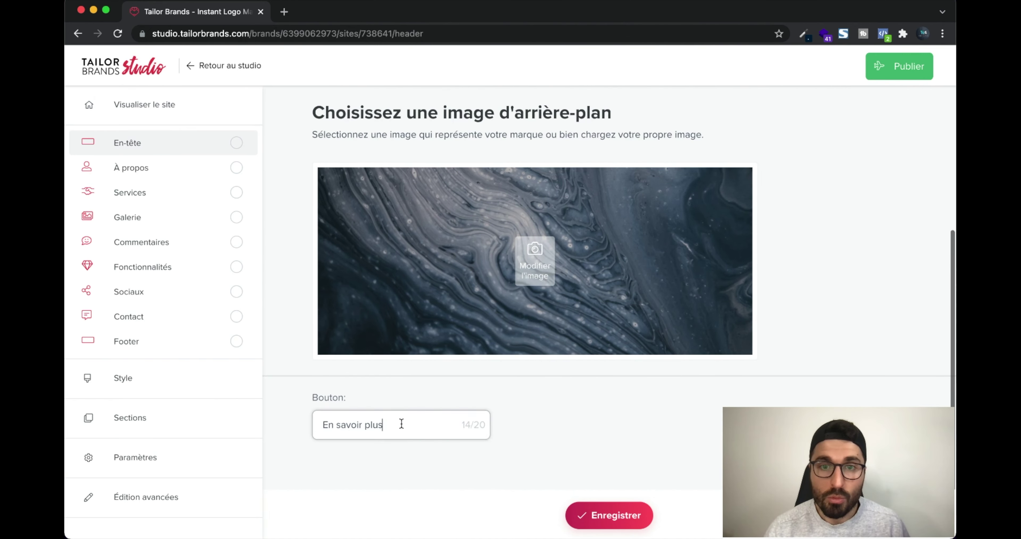
left_click(525, 285)
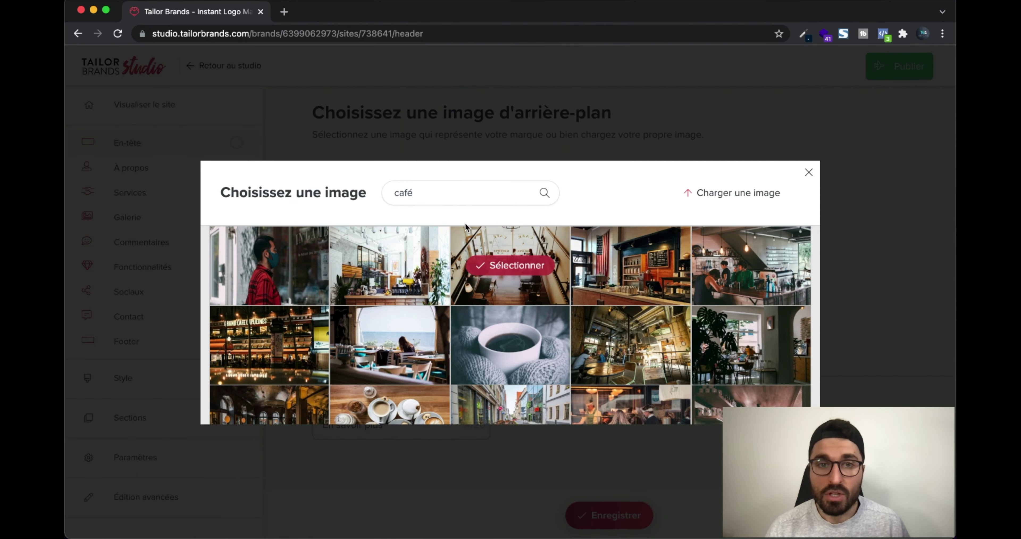
left_click(444, 200)
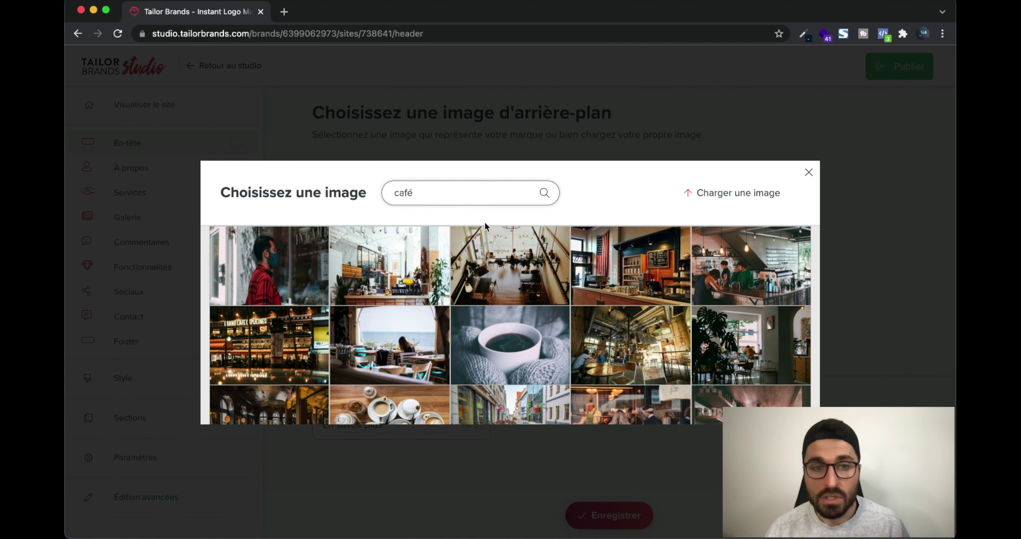
scroll(396, 313, "down", 3)
mouse_move(389, 330)
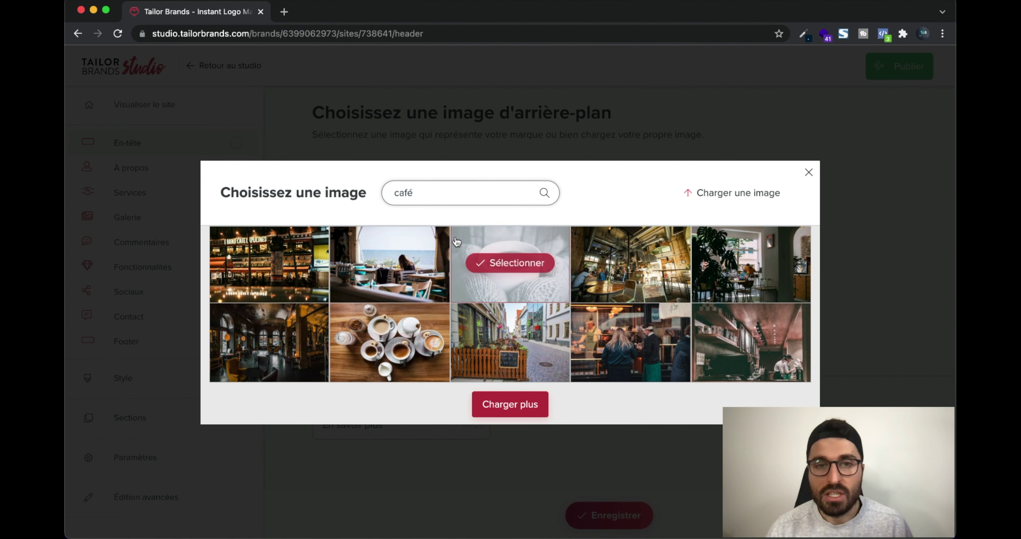
left_click(387, 340)
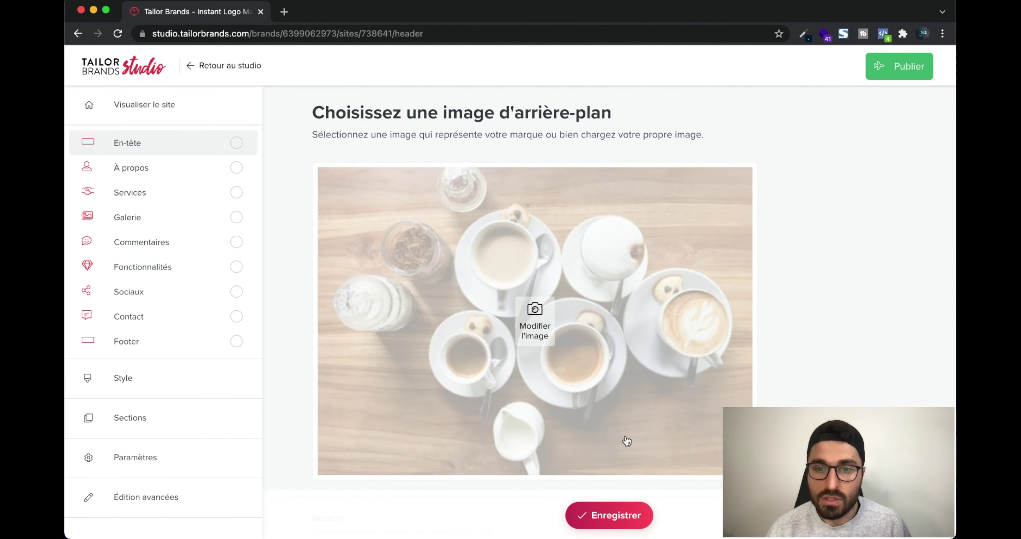
scroll(624, 428, "down", 2)
scroll(624, 399, "up", 6)
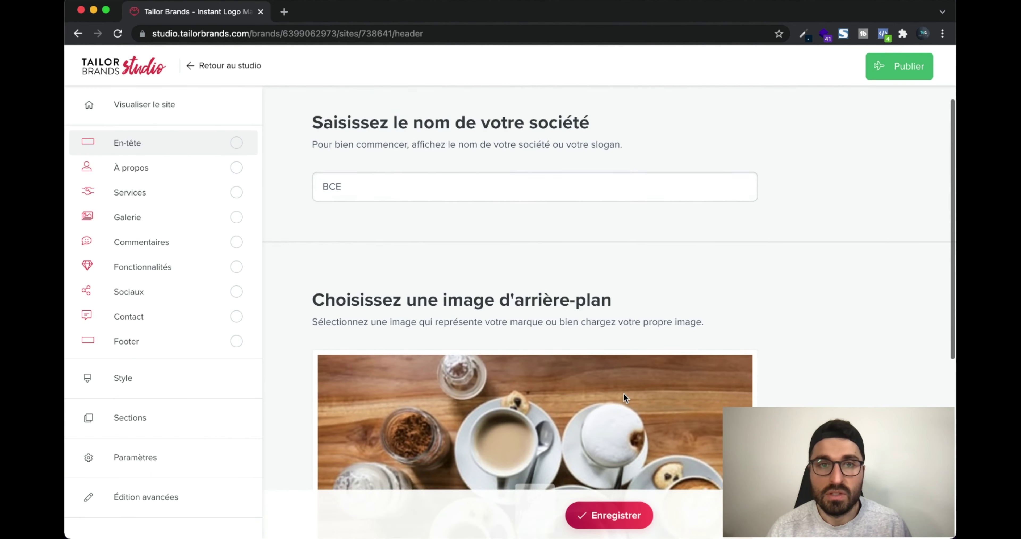
scroll(632, 443, "down", 6)
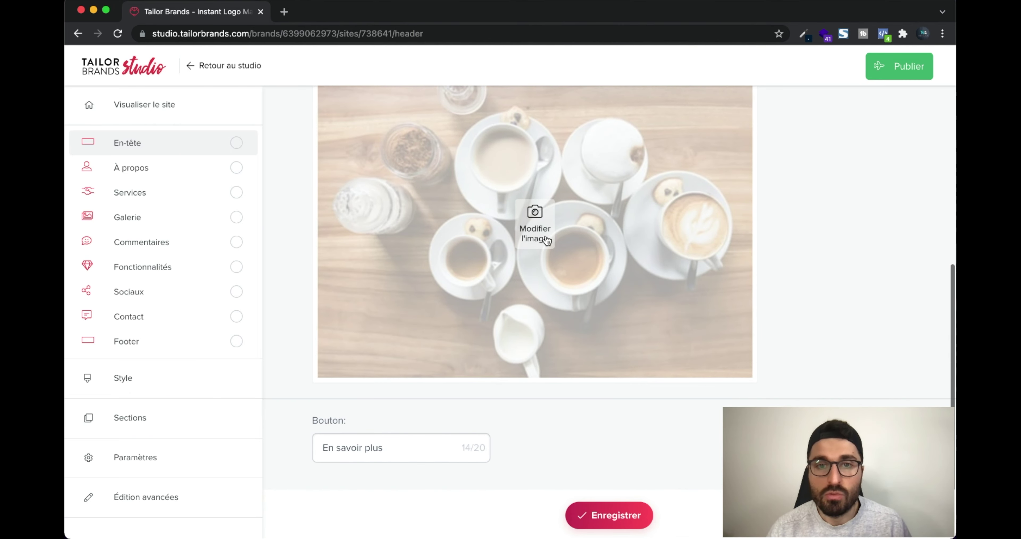
Replace the header background with an espresso-machine photo and save it
left_click(547, 239)
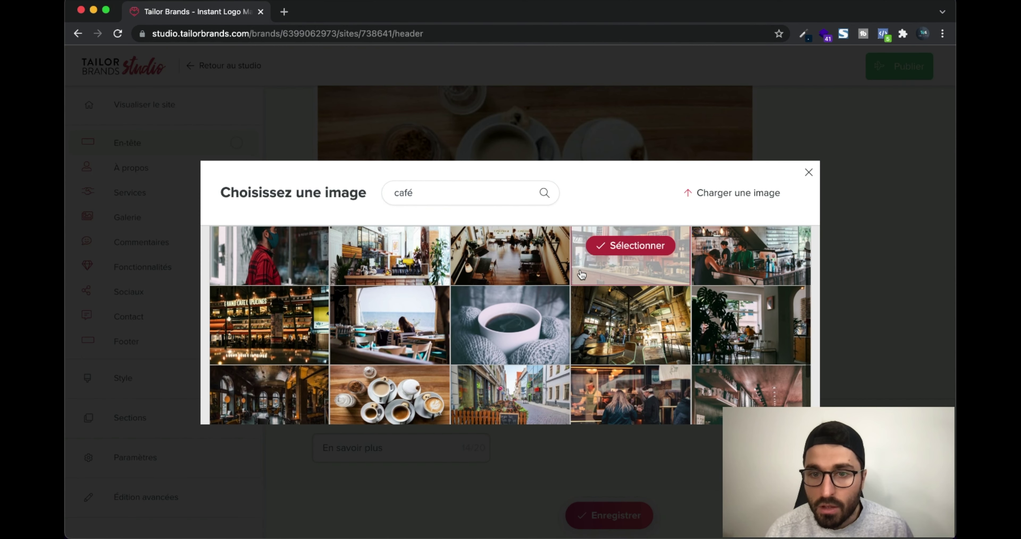
mouse_move(498, 327)
scroll(526, 326, "down", 5)
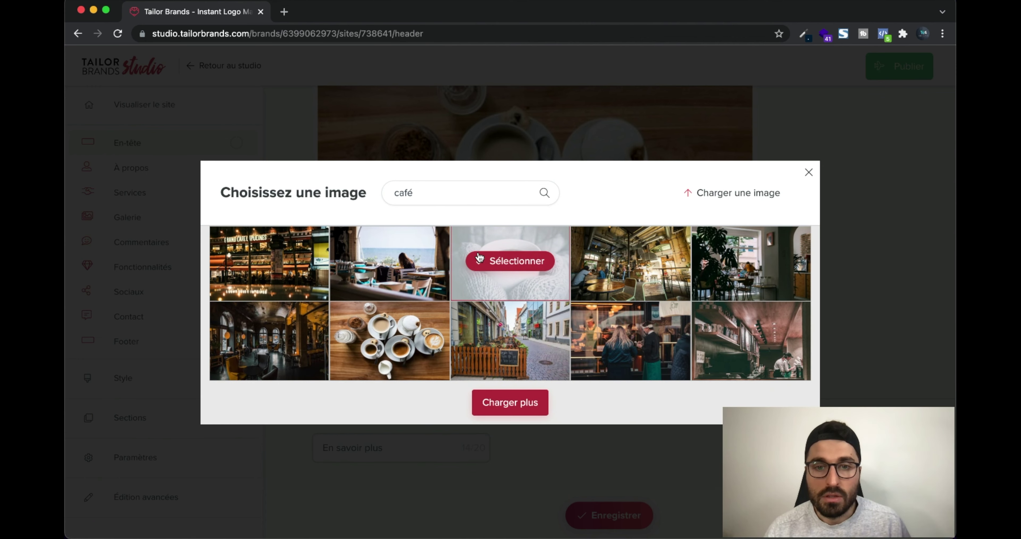
left_click(499, 403)
scroll(523, 372, "down", 10)
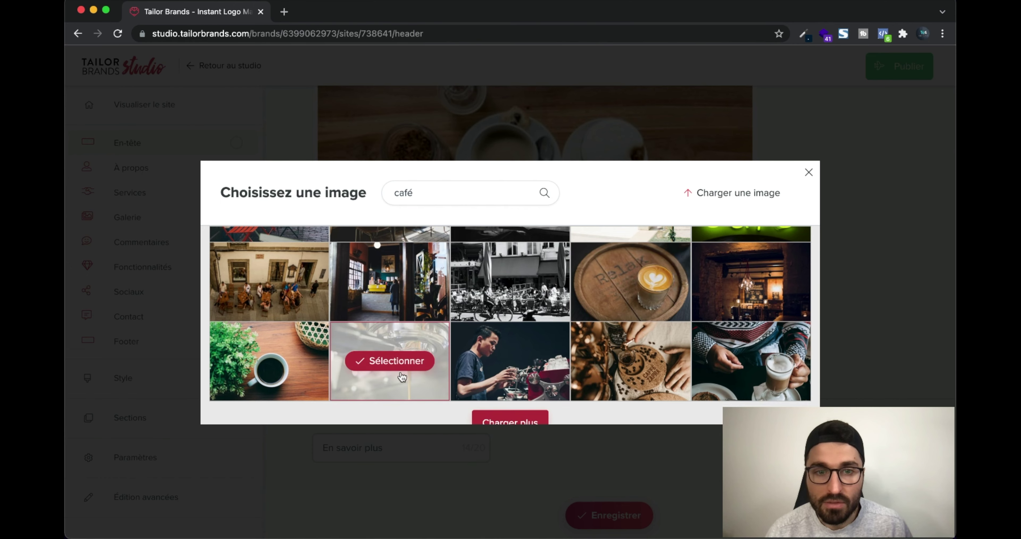
left_click(391, 361)
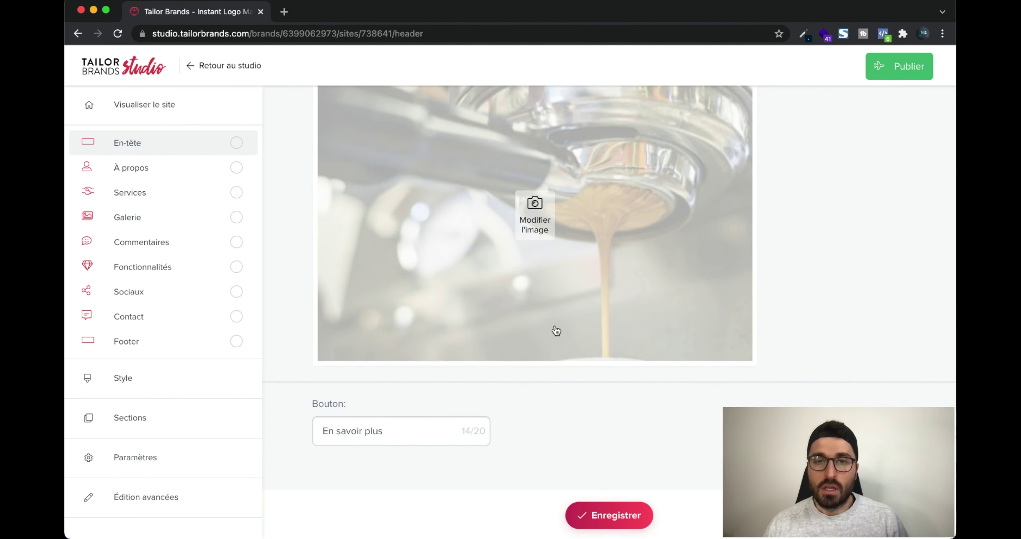
scroll(538, 417, "up", 5)
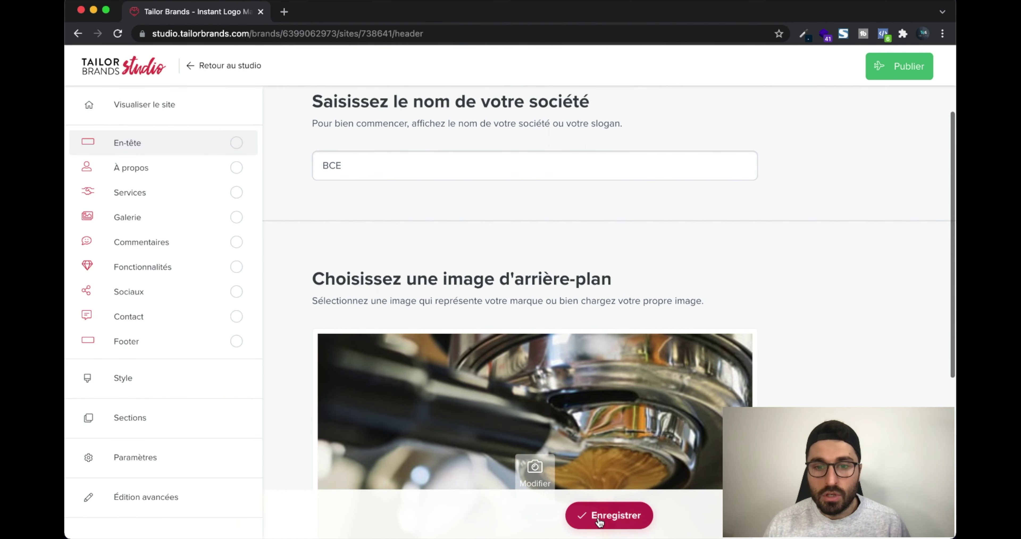
left_click(598, 517)
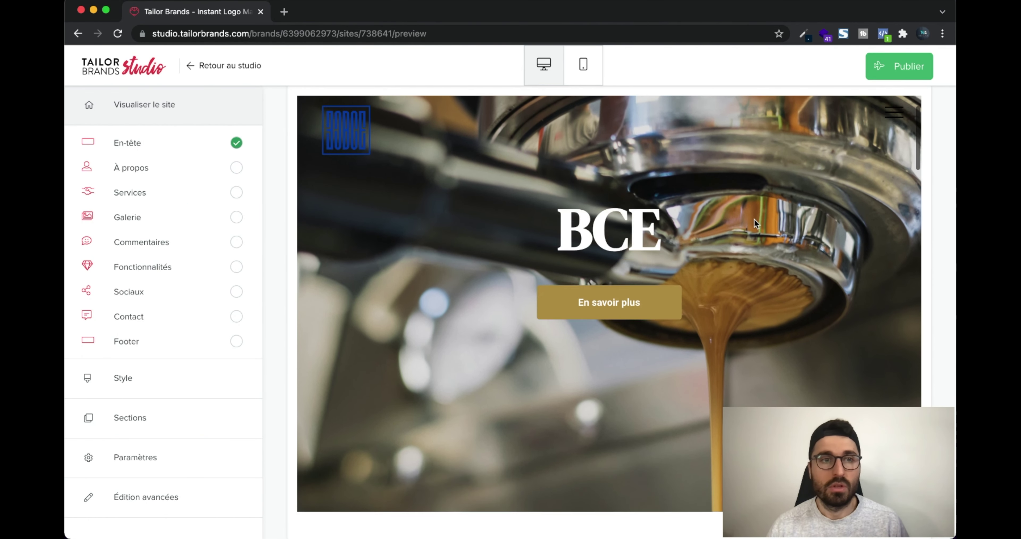
Change the header button label to Nos cafés and save
left_click(183, 145)
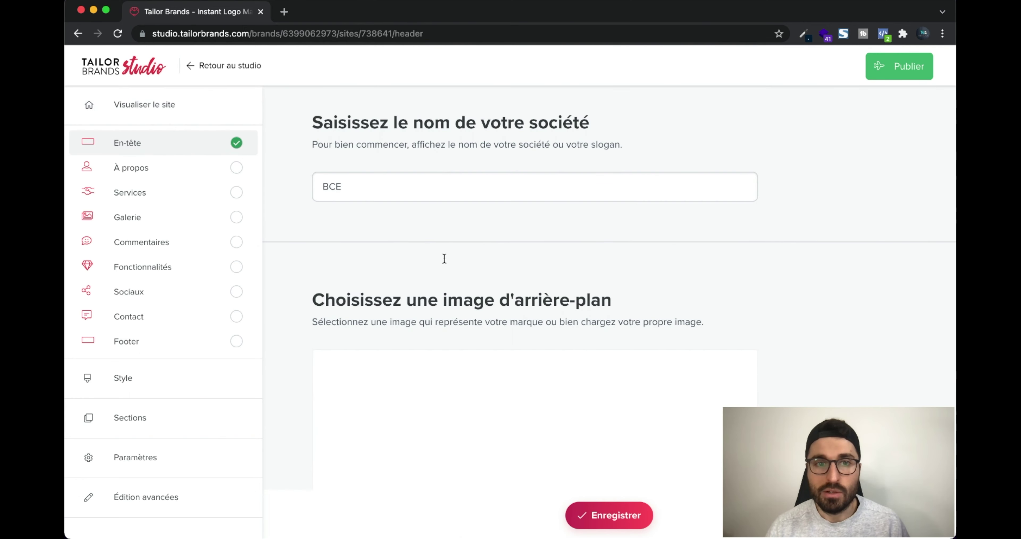
scroll(385, 412, "down", 10)
left_click(405, 423)
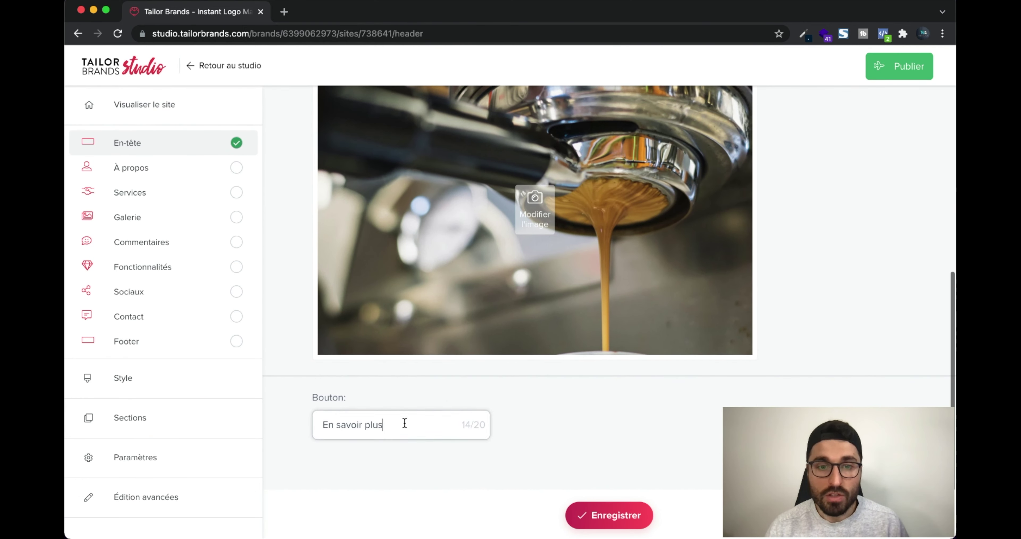
type("sur n")
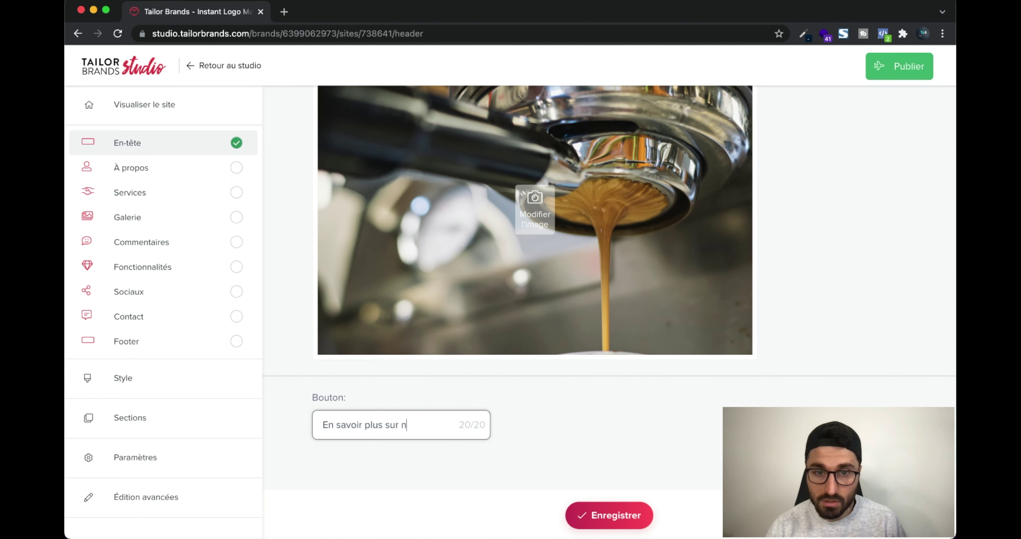
key("BackSpace")
key("BackSpace")
key("BackSpace")
key("BackSpace")
key("BackSpace")
key("BackSpace")
key("BackSpace")
key("BackSpace")
key("BackSpace")
key("BackSpace")
key("BackSpace")
key("BackSpace")
key("BackSpace")
key("BackSpace")
key("BackSpace")
key("BackSpace")
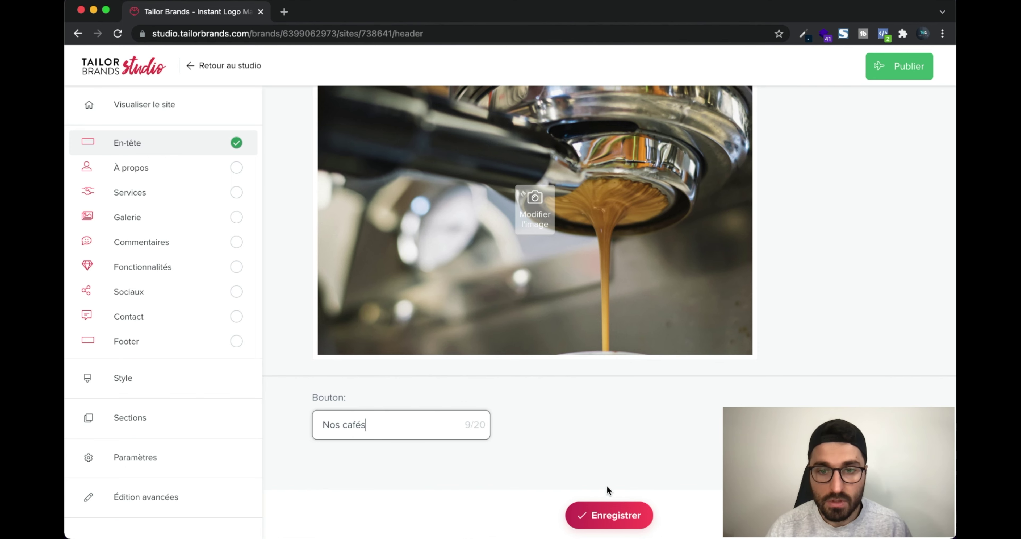
left_click(611, 515)
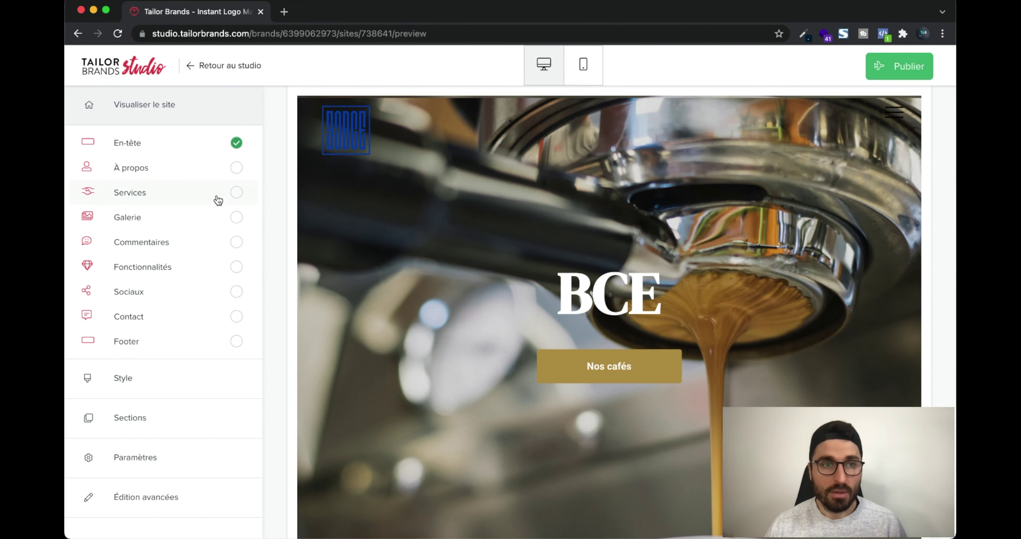
Append 'Test' to the À propos company description and save the section
left_click(155, 166)
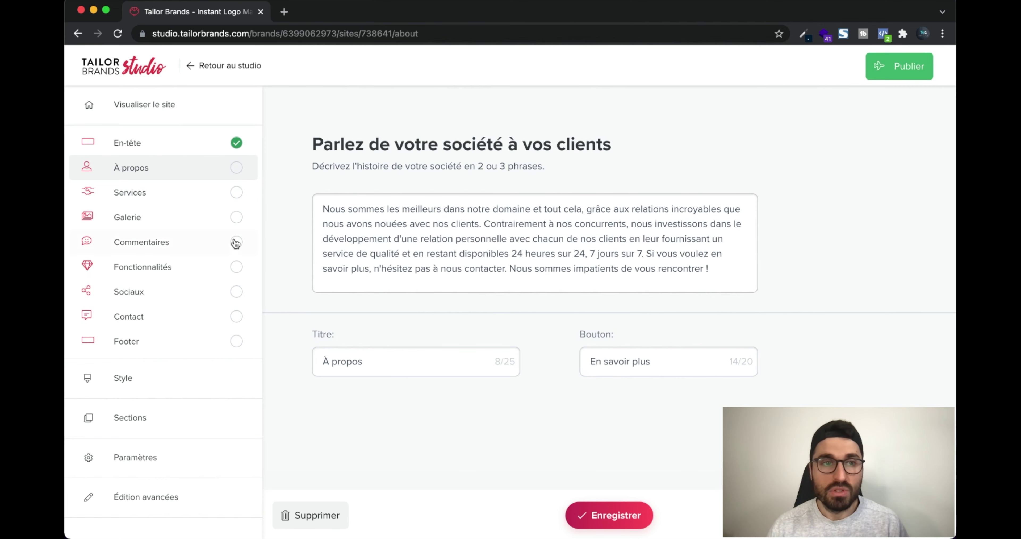
left_click(616, 517)
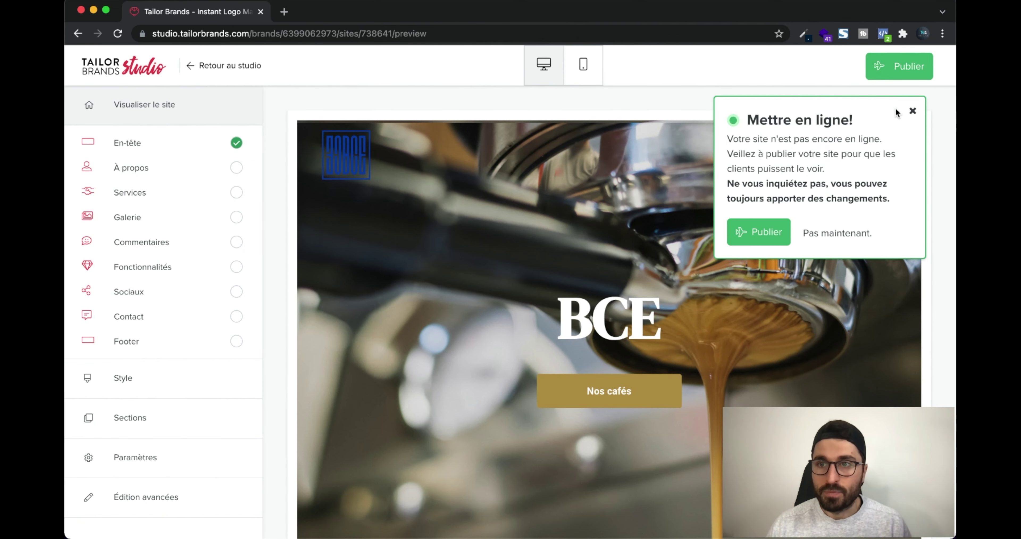
left_click(911, 113)
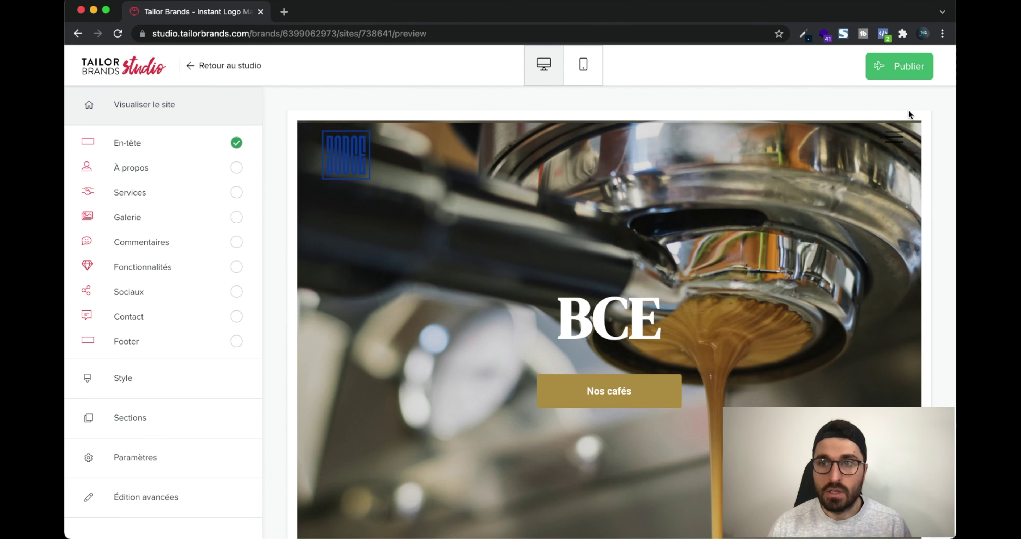
left_click(182, 174)
left_click(500, 240)
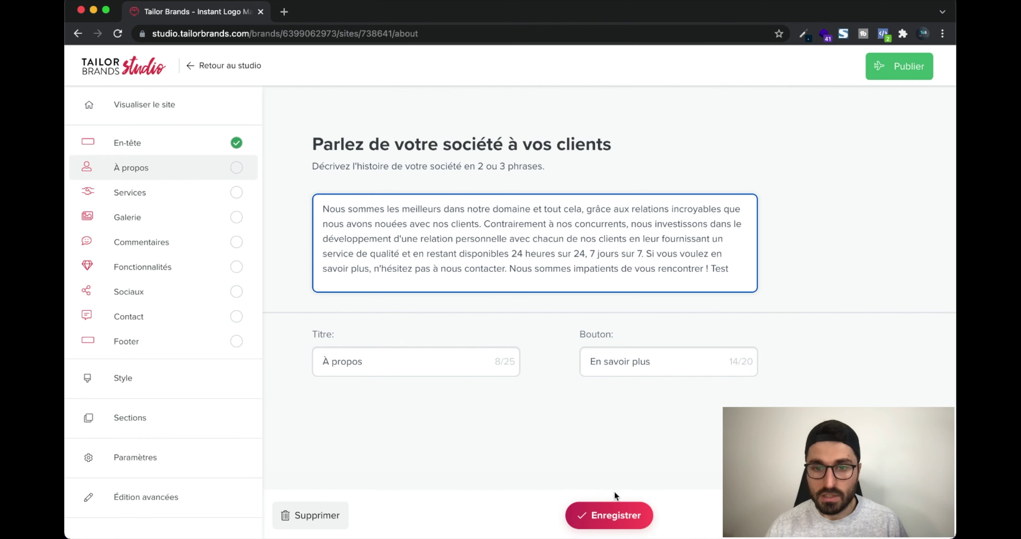
left_click(612, 515)
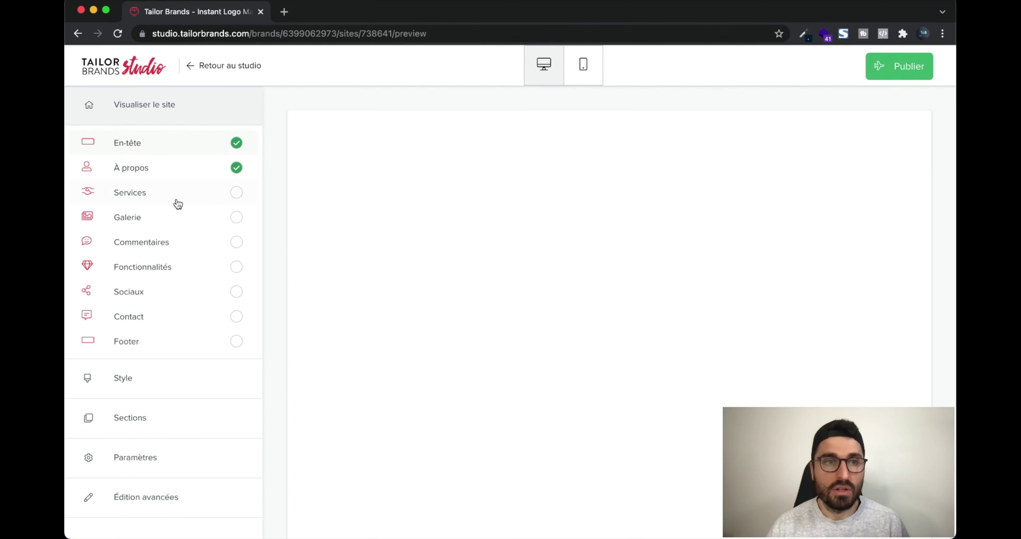
Rename the Basic, Standard and Premium services to Café 1, Café 2 and Café 3
left_click(178, 204)
double_click(533, 229)
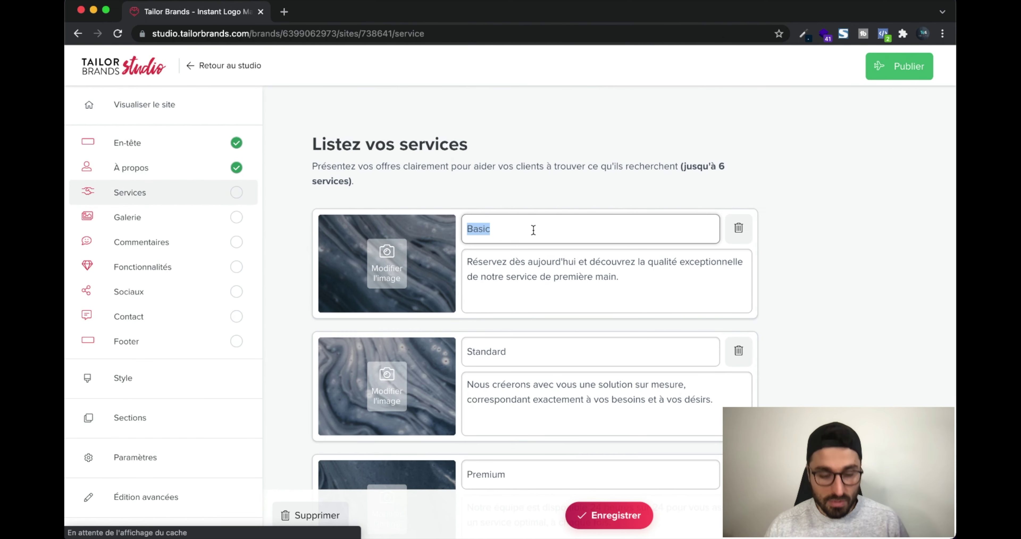
type("Café 1")
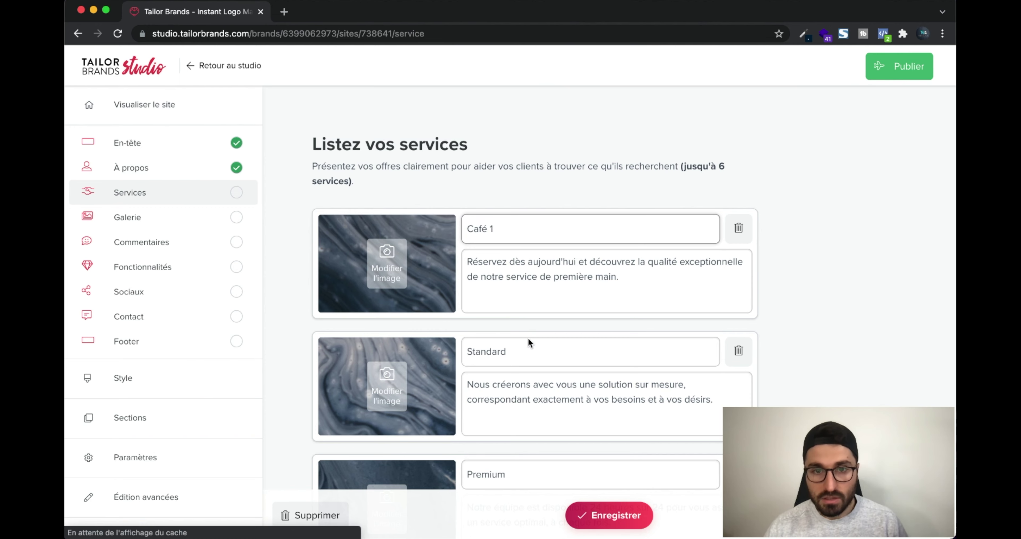
double_click(526, 350)
type("Café 2")
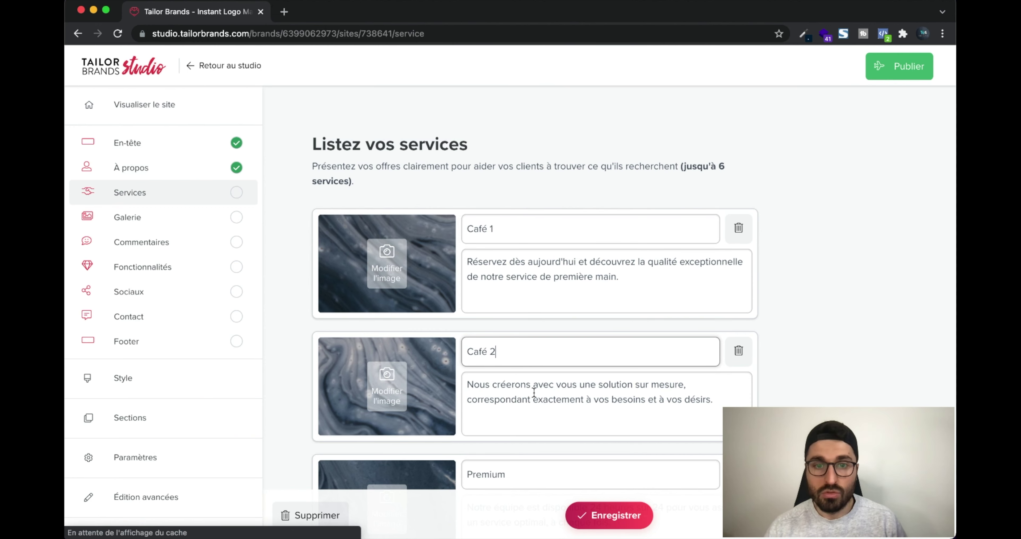
scroll(534, 393, "down", 3)
double_click(524, 361)
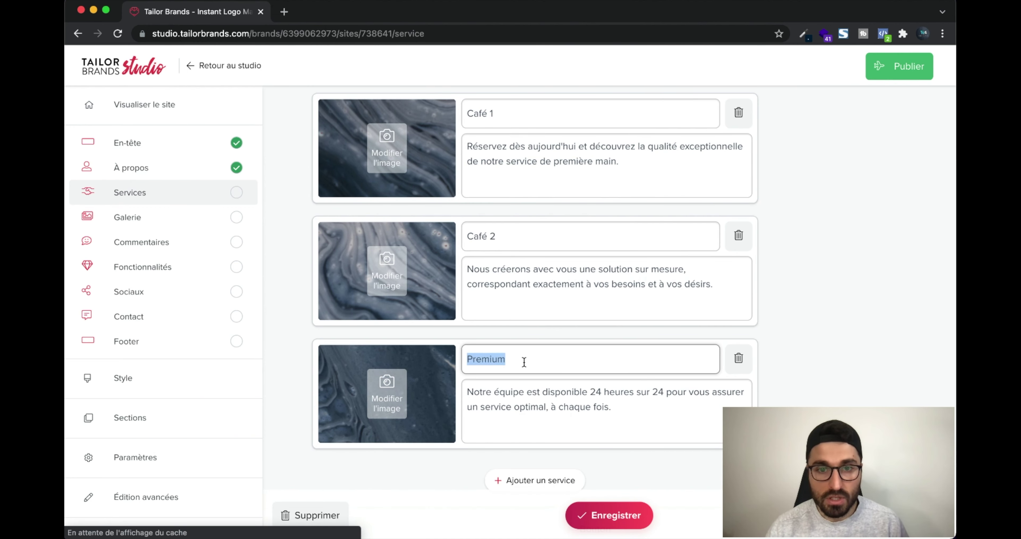
type("Café 3")
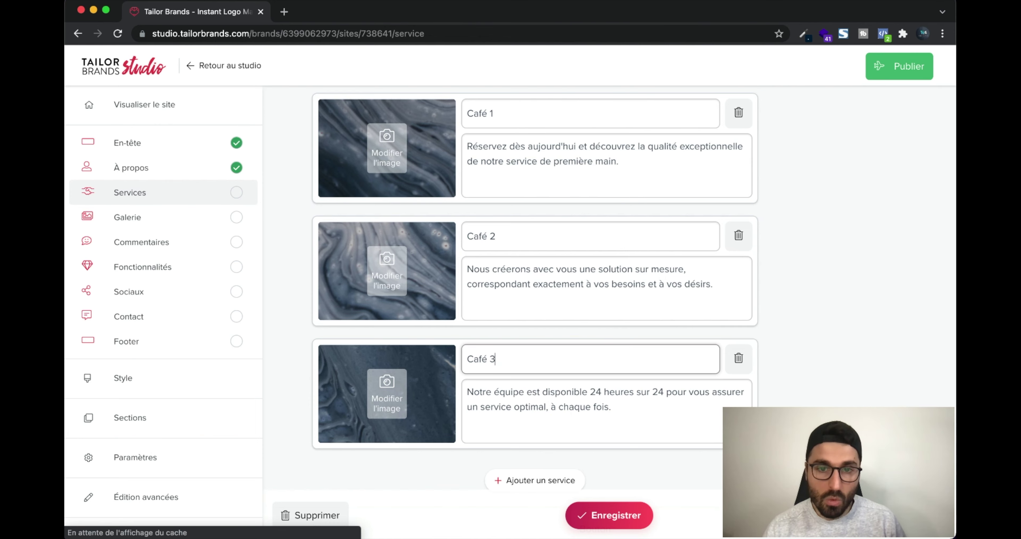
scroll(417, 237, "up", 3)
Give each of the three services a café photo and save
left_click(418, 224)
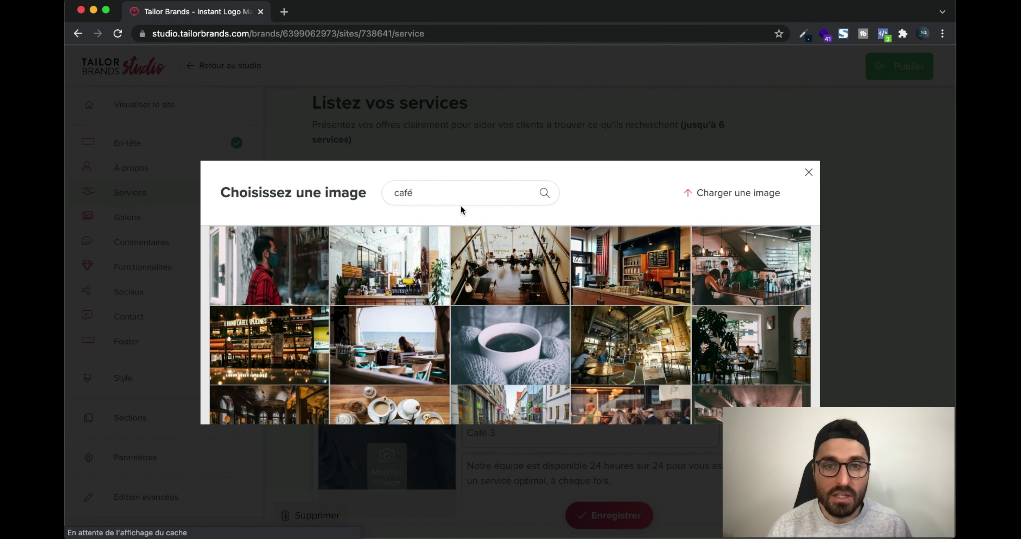
left_click(511, 344)
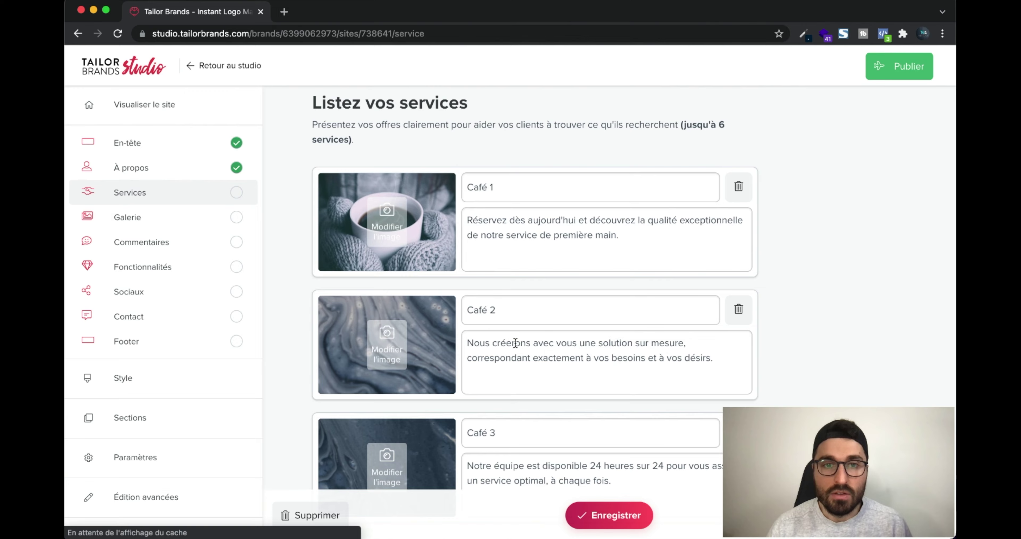
left_click(418, 327)
left_click(755, 344)
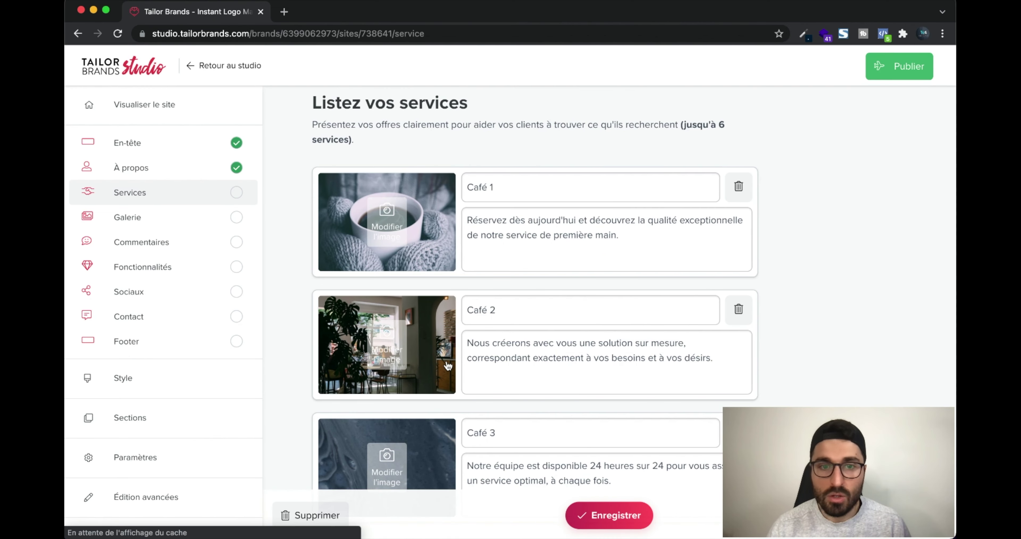
left_click(405, 443)
scroll(416, 356, "down", 2)
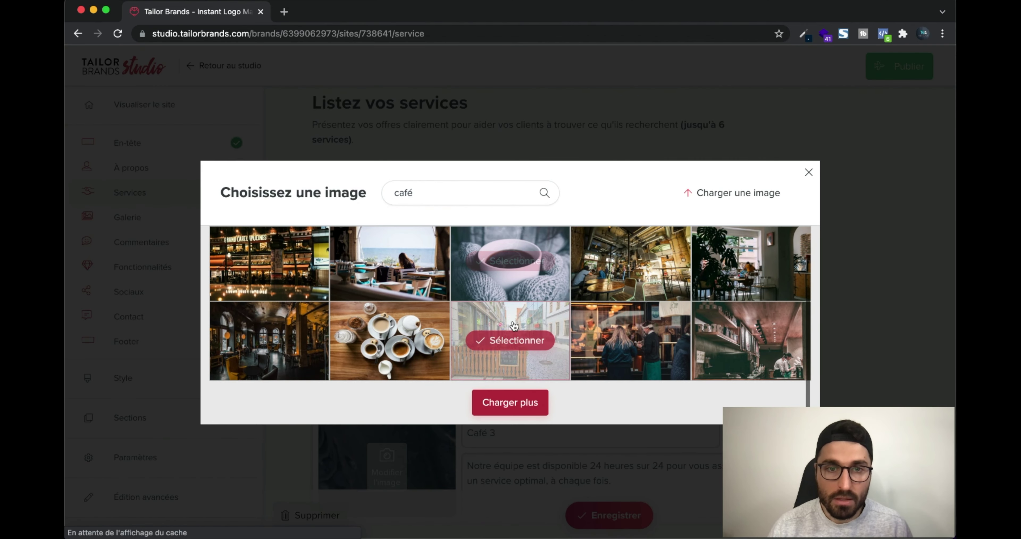
left_click(416, 354)
left_click(604, 514)
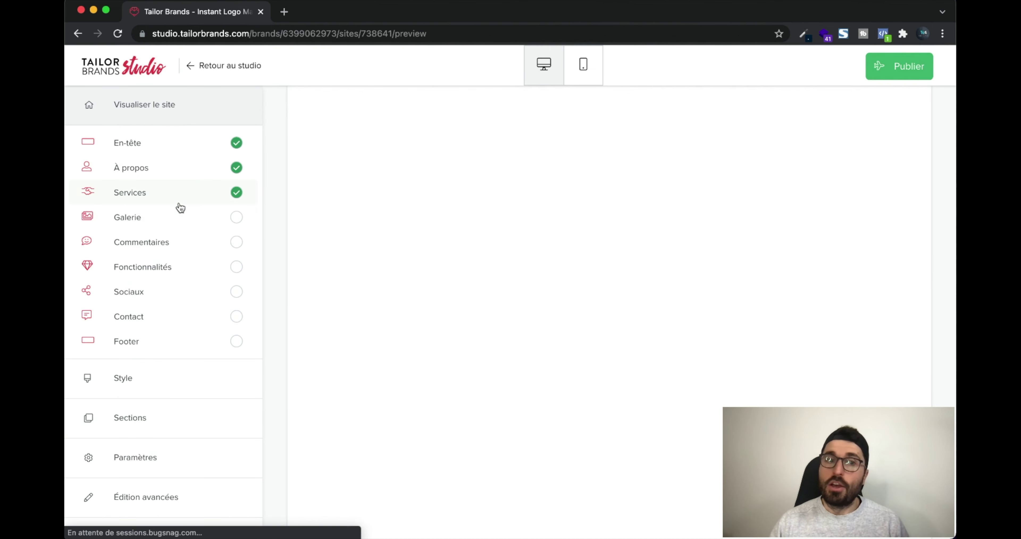
Delete three marble placeholder images from the gallery
left_click(180, 217)
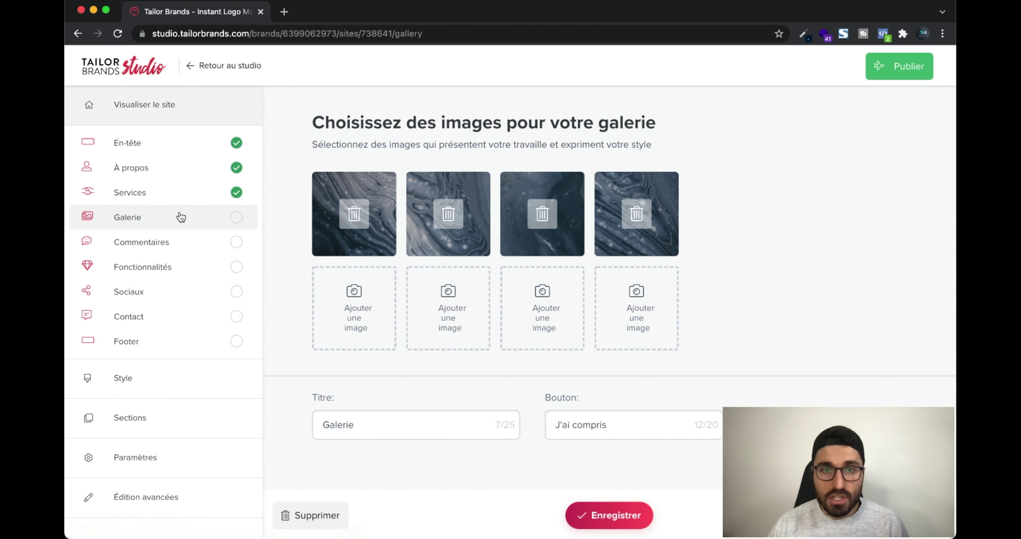
left_click(373, 236)
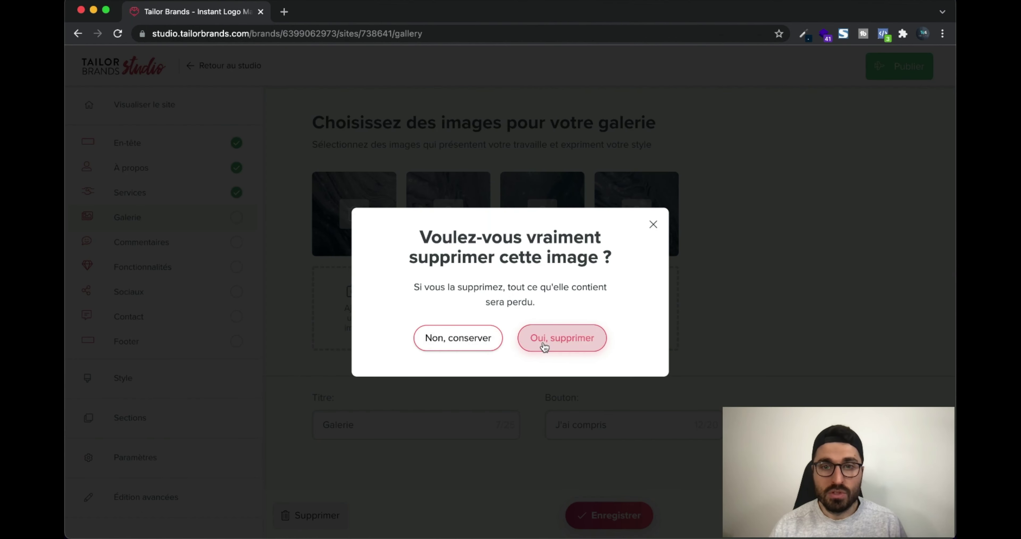
left_click(653, 225)
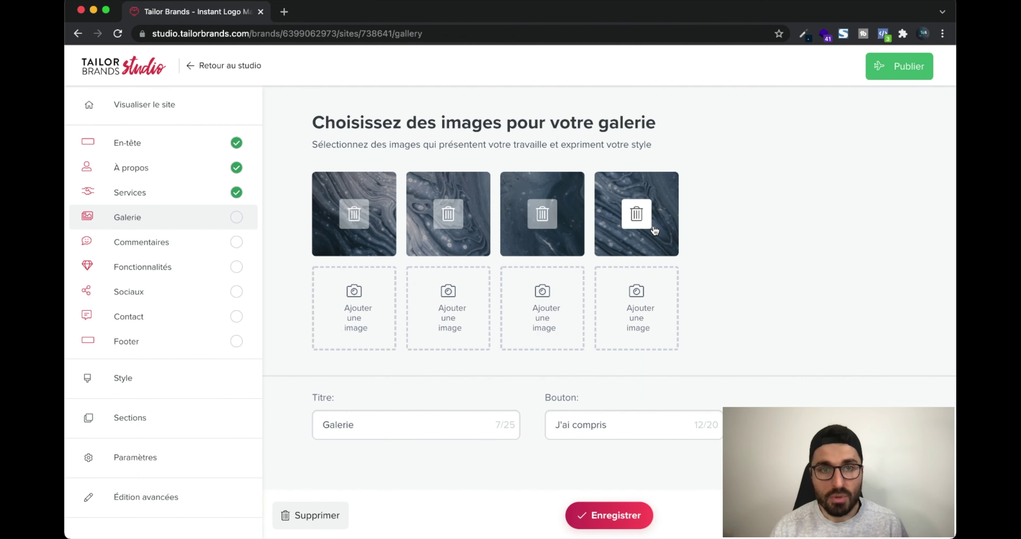
left_click(369, 303)
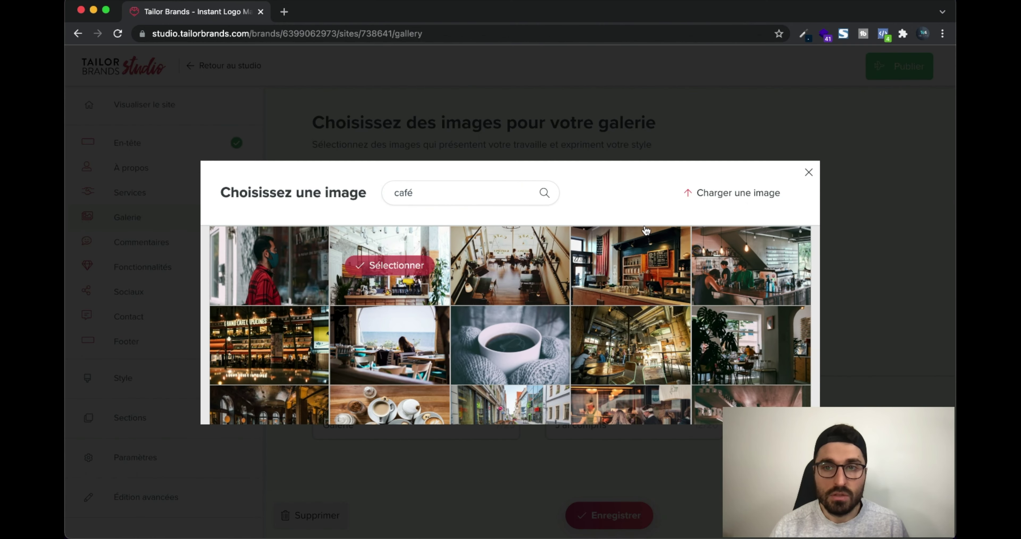
left_click(810, 180)
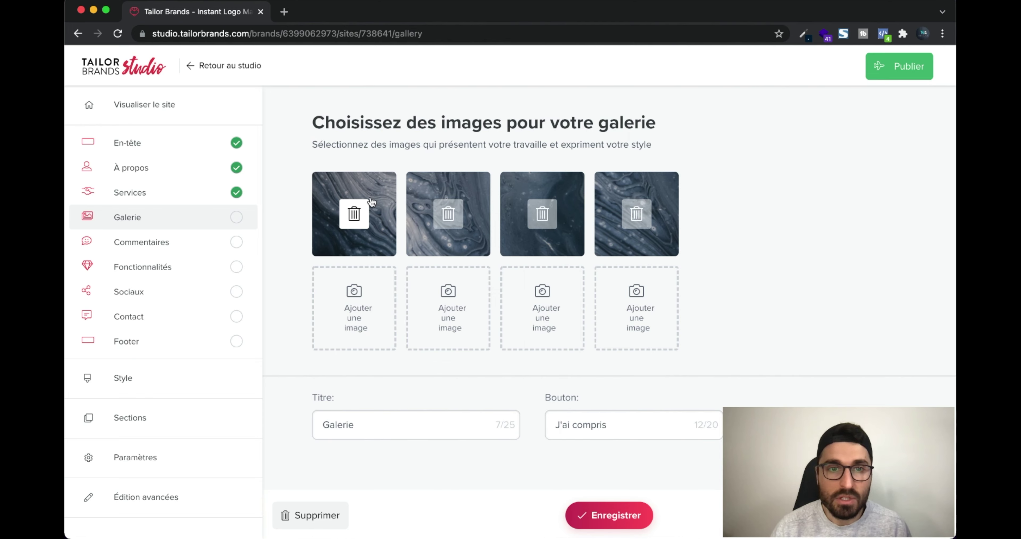
left_click(358, 209)
left_click(568, 337)
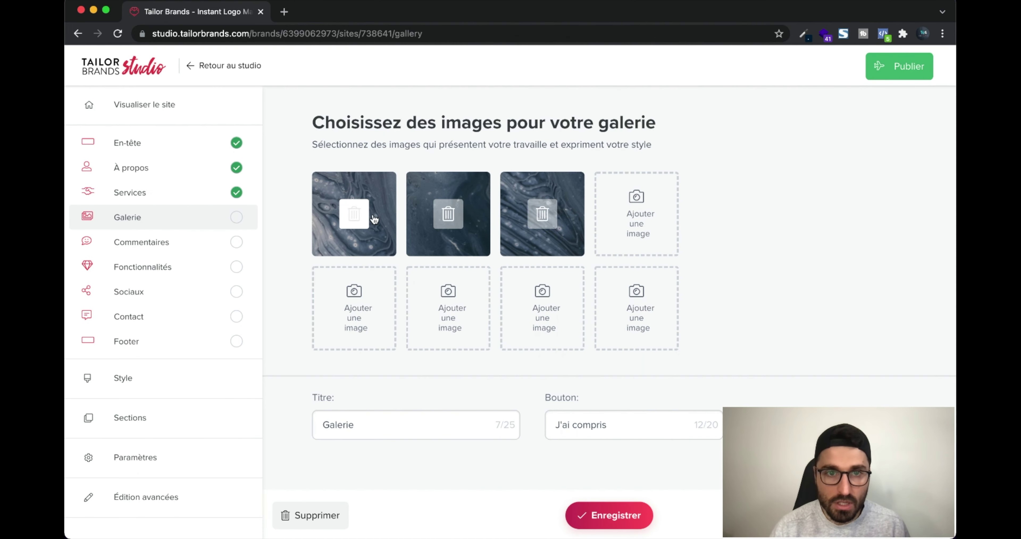
left_click(354, 212)
left_click(553, 337)
left_click(354, 213)
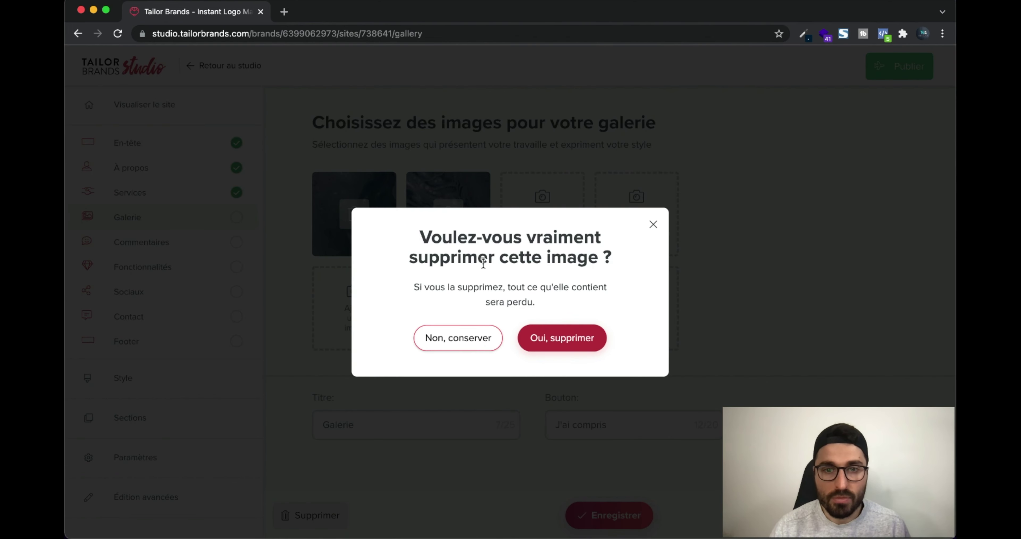
left_click(575, 339)
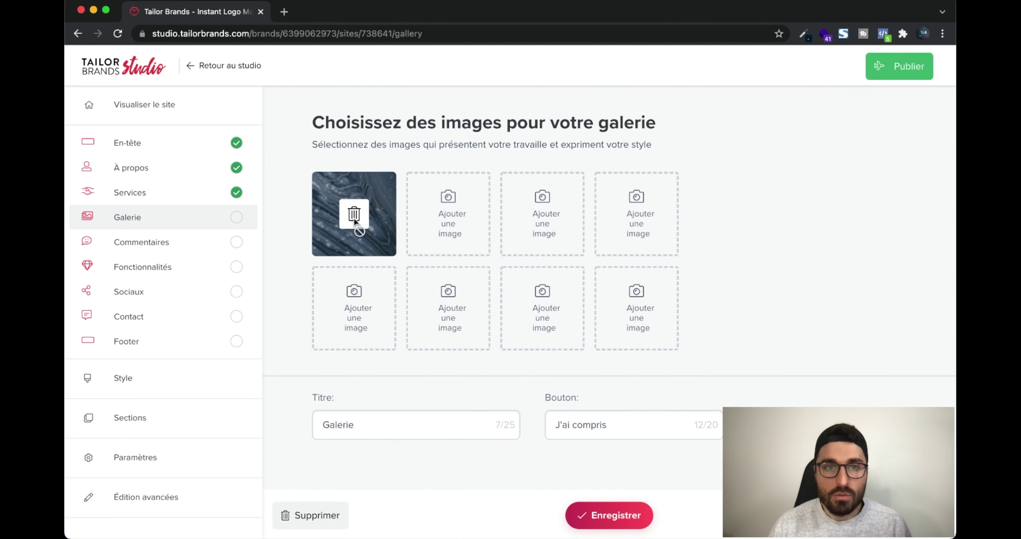
Search photos for 'beans' and add the hands-holding-beans, coffee-bean and bean-roasting photos
left_click(467, 213)
scroll(396, 277, "down", 2)
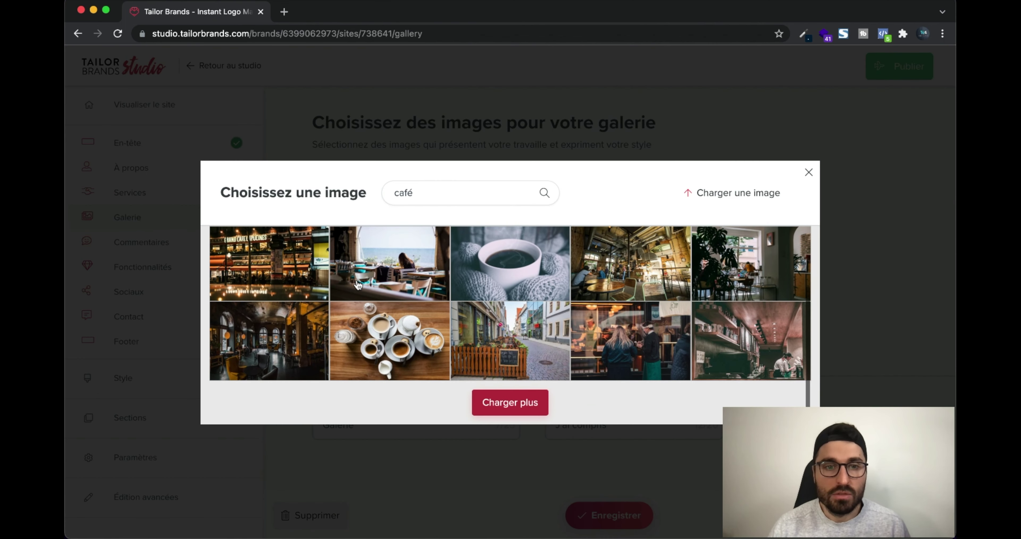
left_click(428, 194)
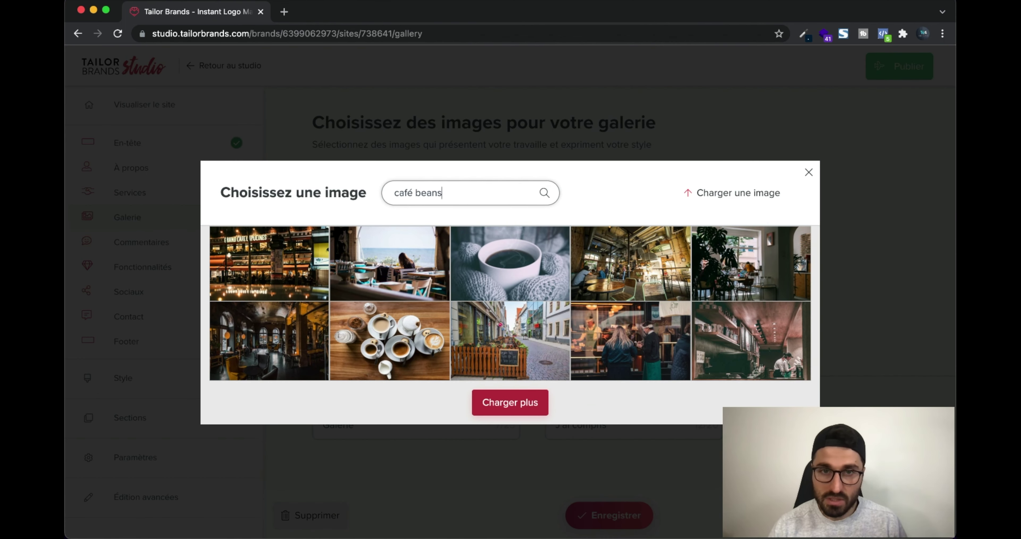
type("beans")
key("Return")
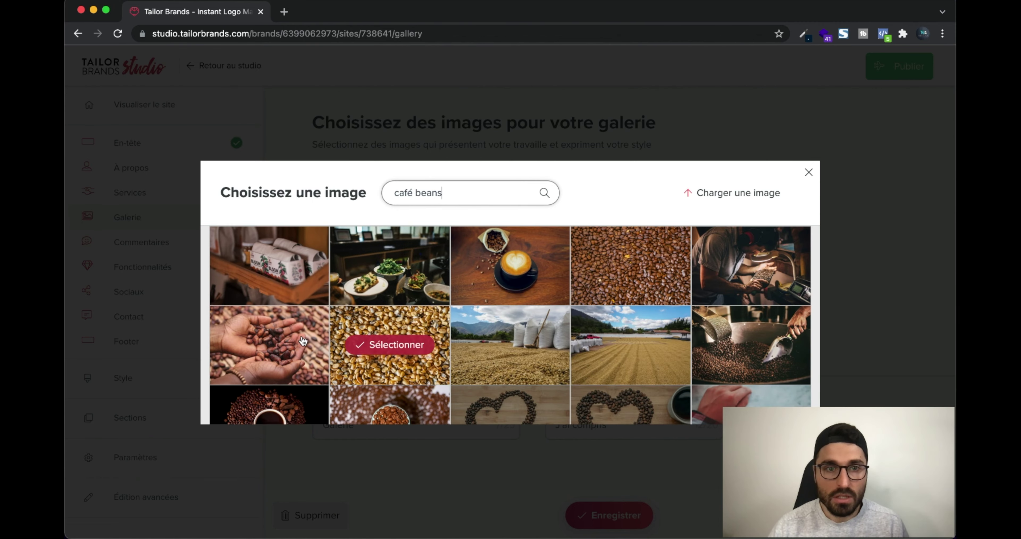
left_click(303, 341)
left_click(534, 220)
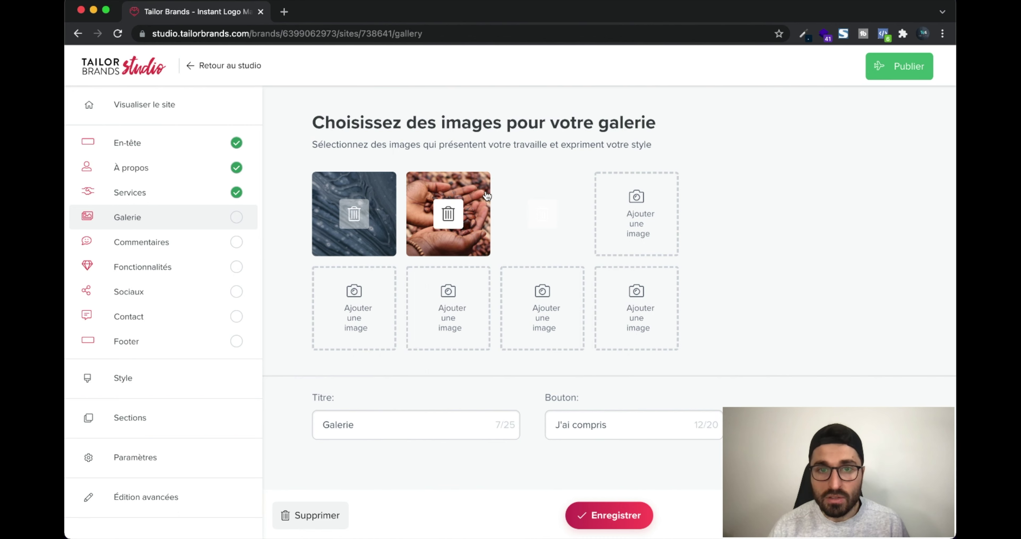
left_click(633, 225)
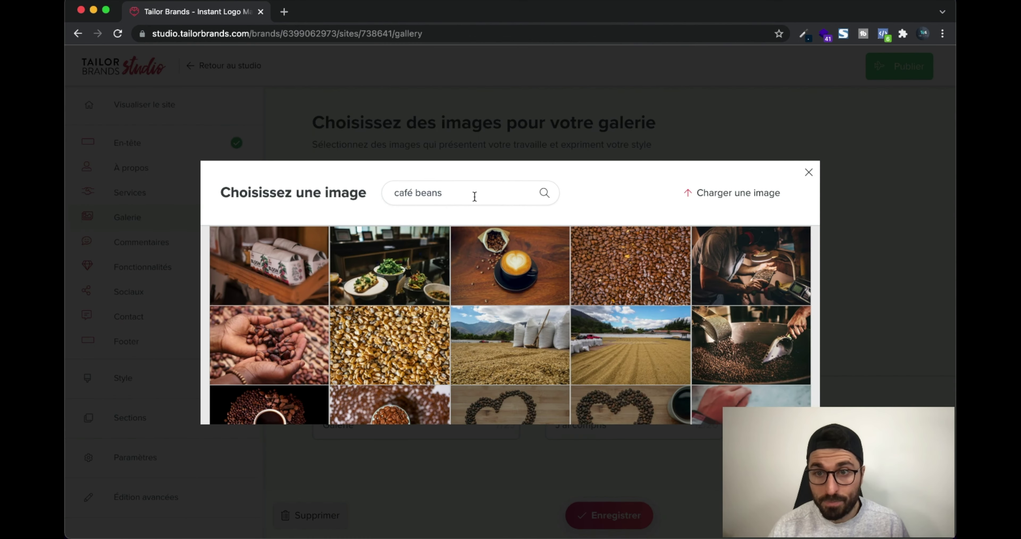
left_click(749, 263)
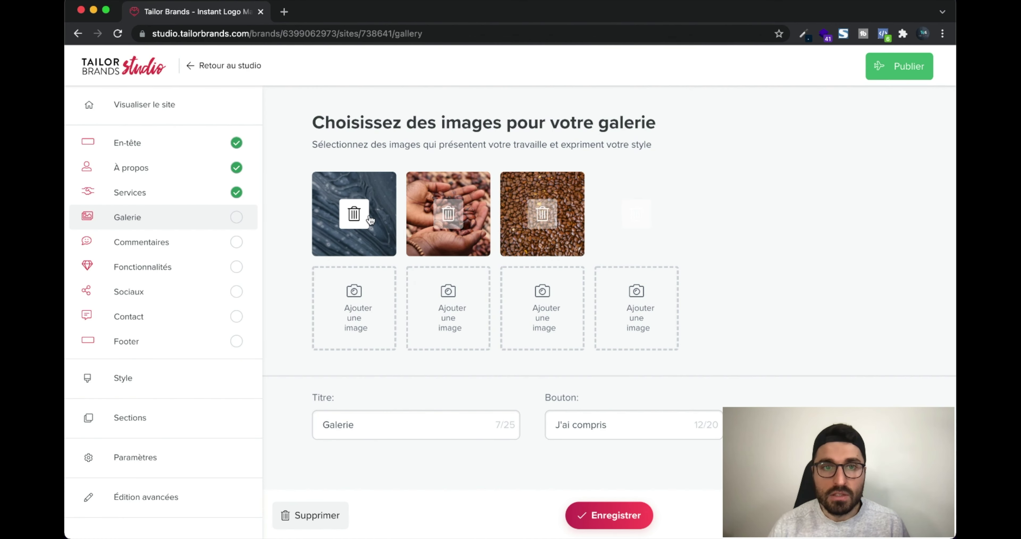
Delete the last marble placeholder and add bean-bag box, coffee and bean-heart photos
left_click(354, 214)
left_click(567, 343)
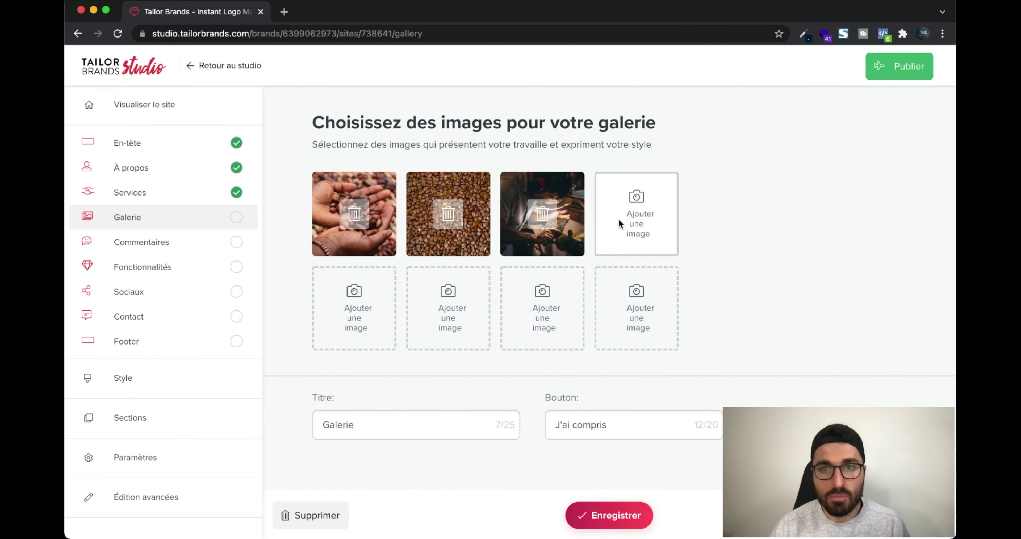
left_click(640, 223)
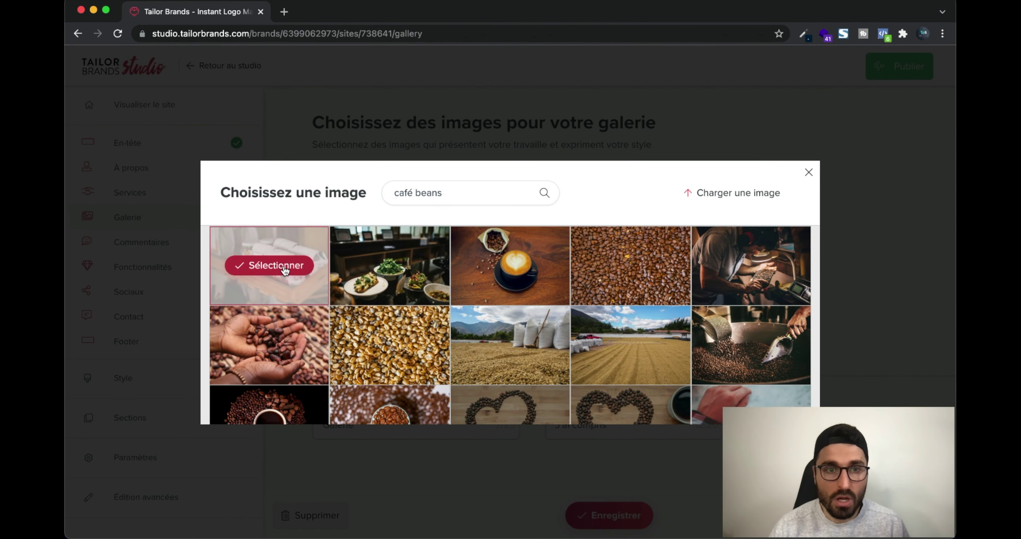
left_click(285, 270)
left_click(413, 287)
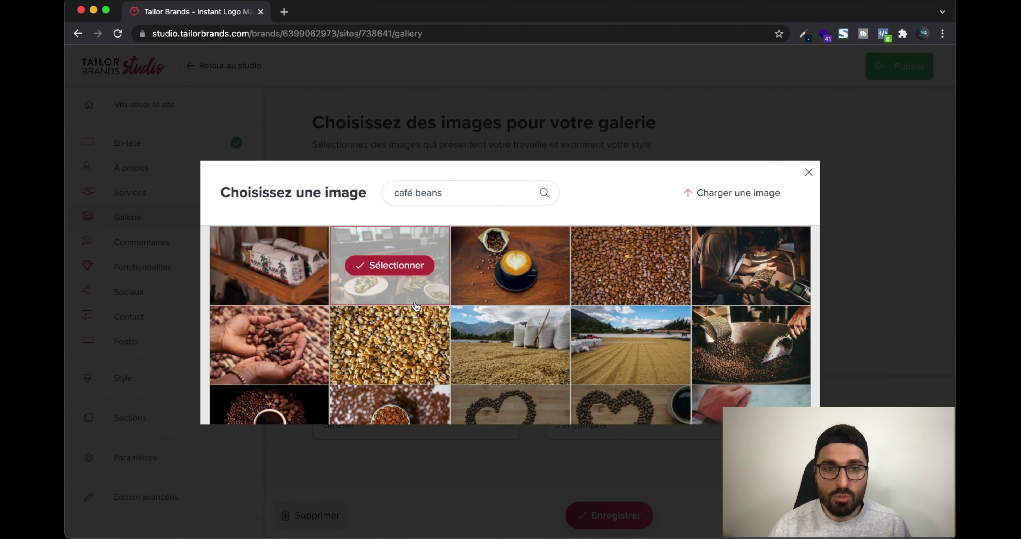
scroll(396, 313, "down", 2)
left_click(397, 339)
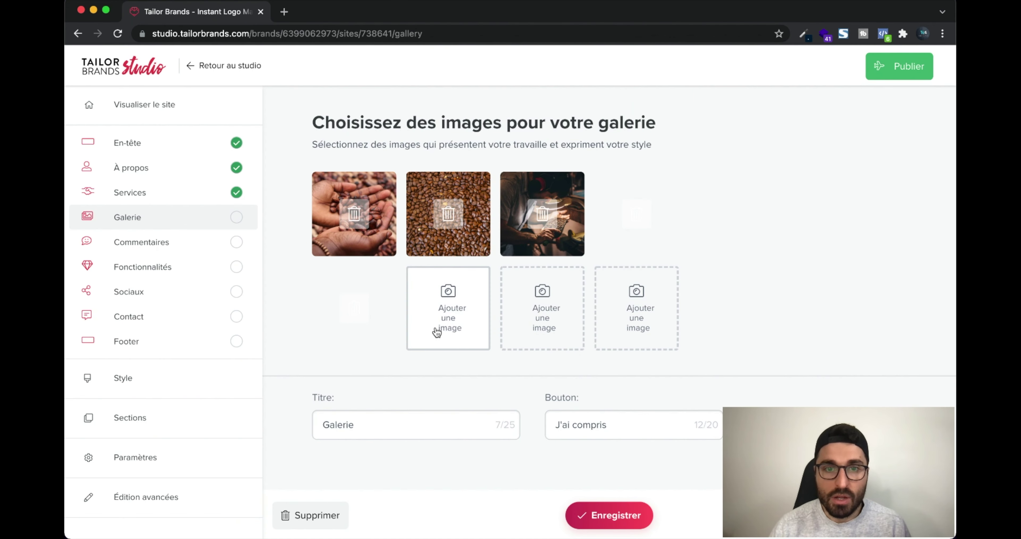
left_click(461, 312)
left_click(514, 418)
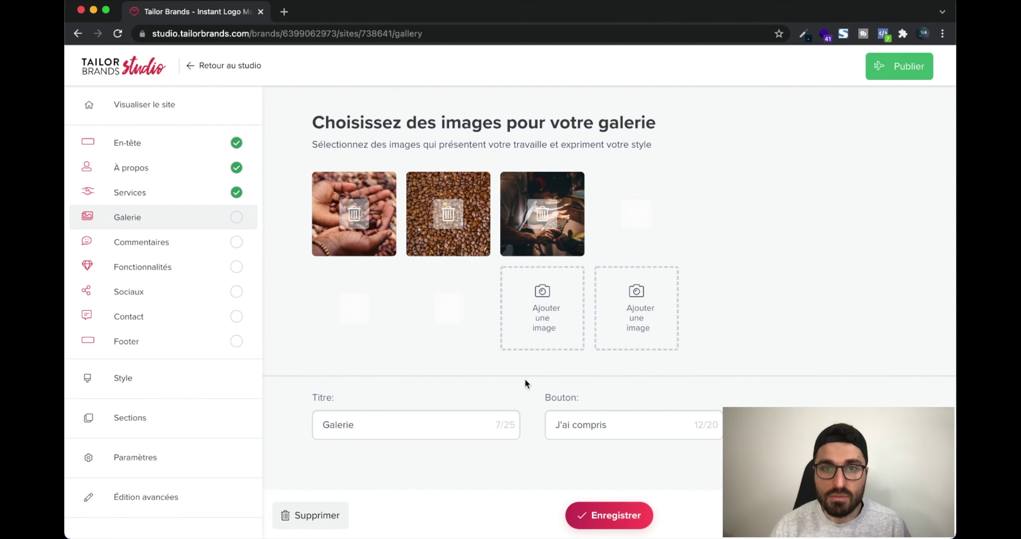
Add the hand-and-coffee-cup and bean-roaster photos, then save the gallery
left_click(569, 308)
scroll(569, 317, "down", 2)
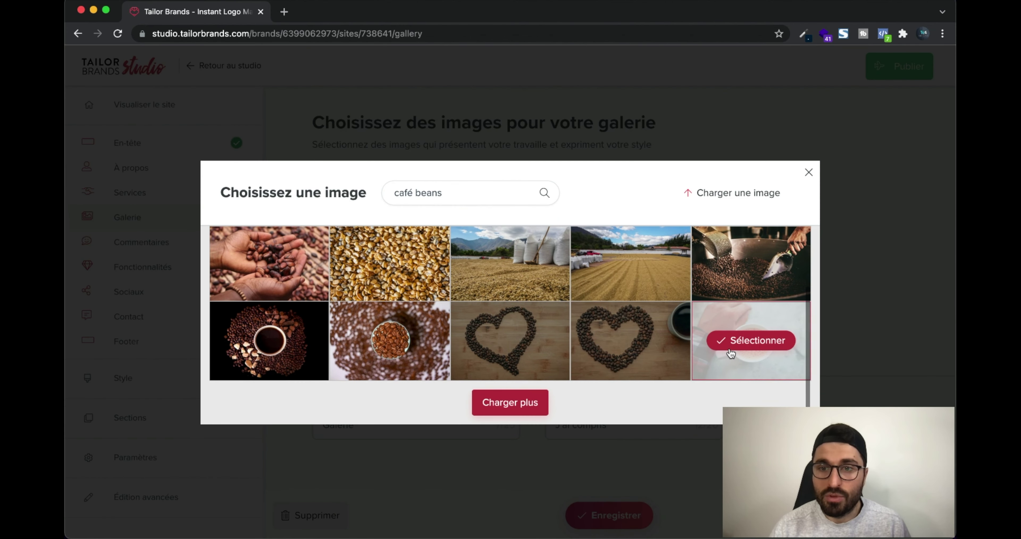
left_click(733, 341)
left_click(639, 305)
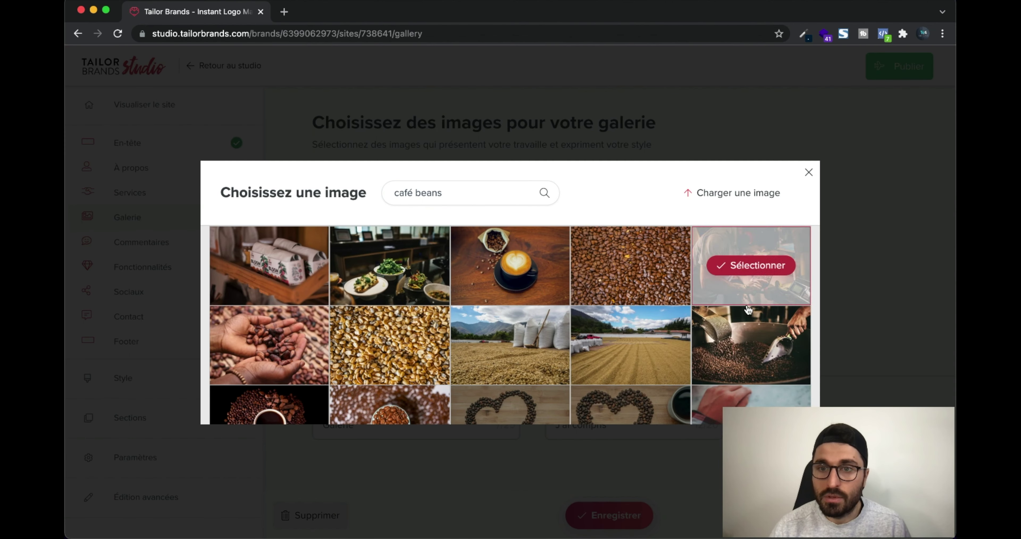
left_click(739, 340)
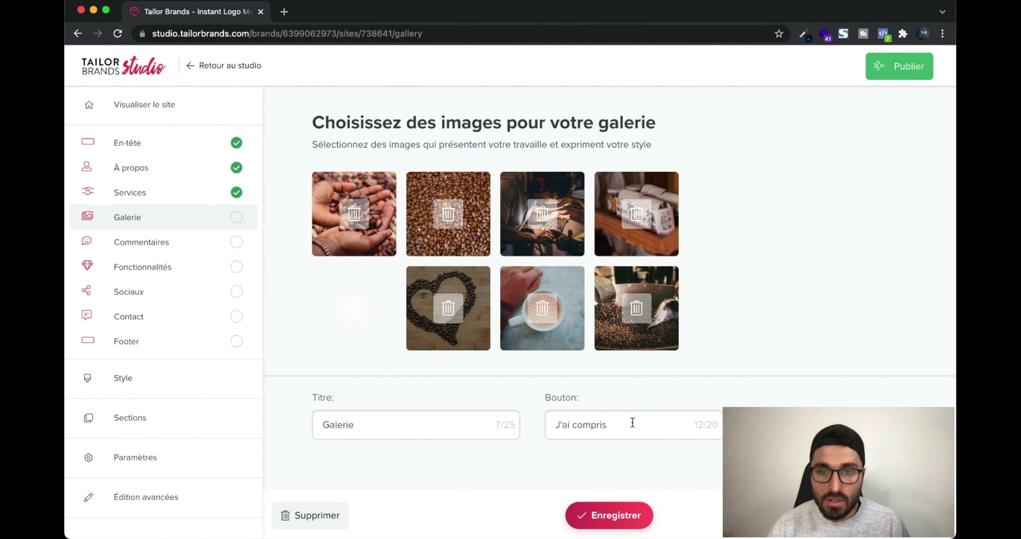
left_click(611, 426)
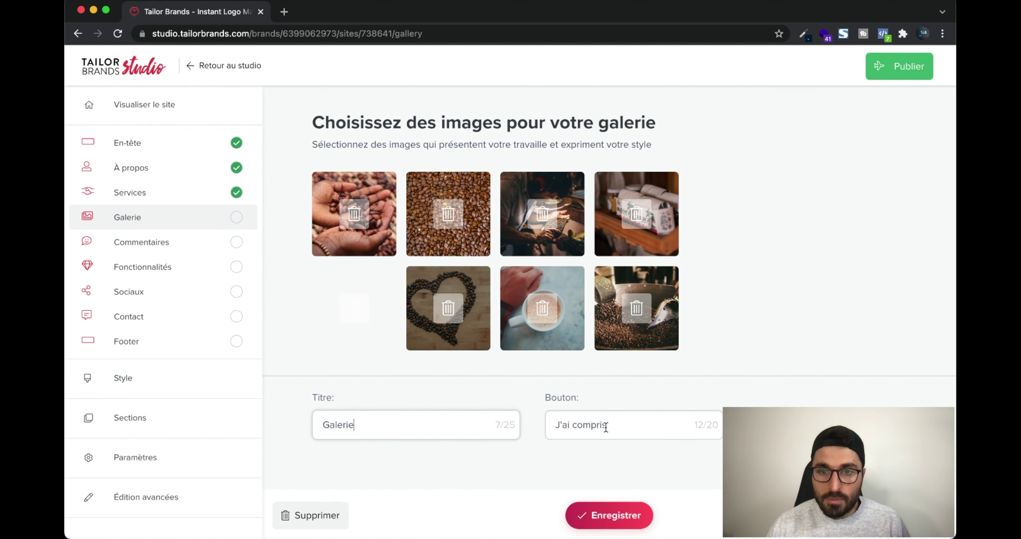
left_click(612, 516)
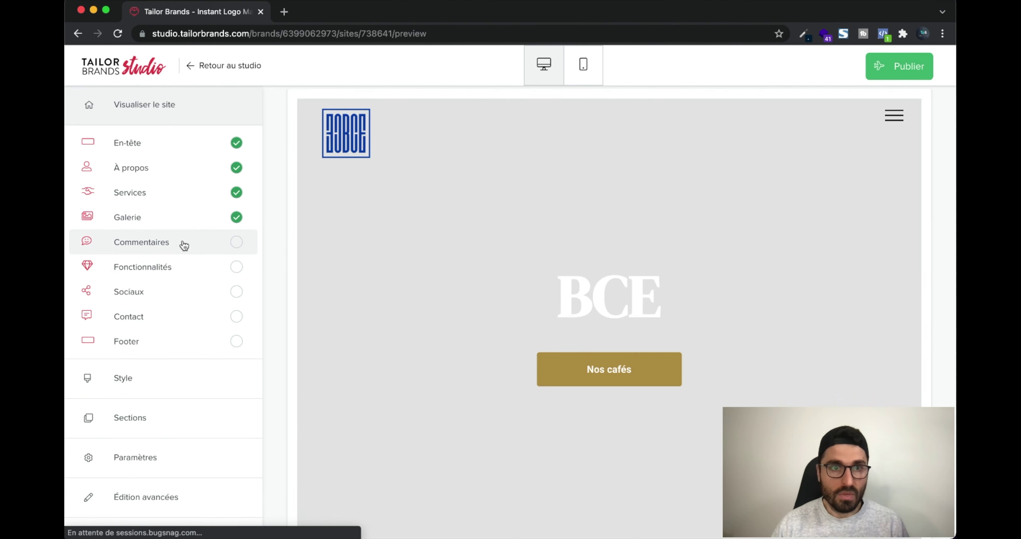
Rewrite the first two testimonials, the second reading 'Best cofffffeeeeee ever :)'
left_click(182, 243)
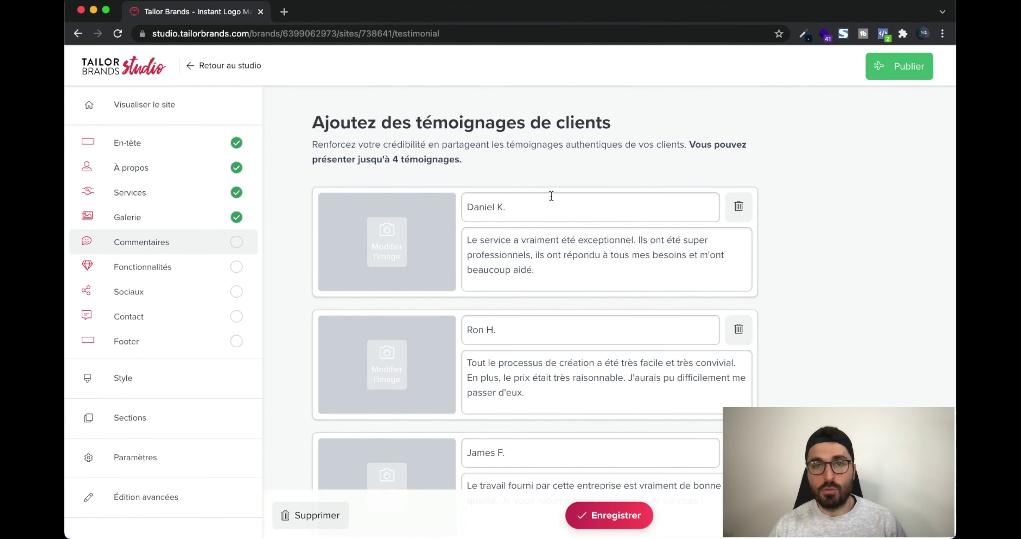
left_click(564, 255)
key("super+a")
type("L")
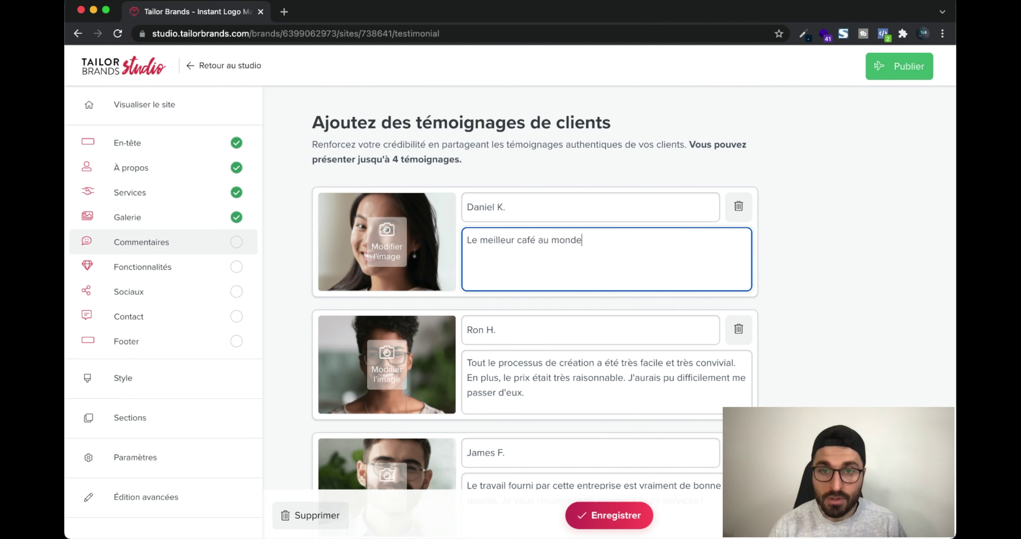
left_click(546, 361)
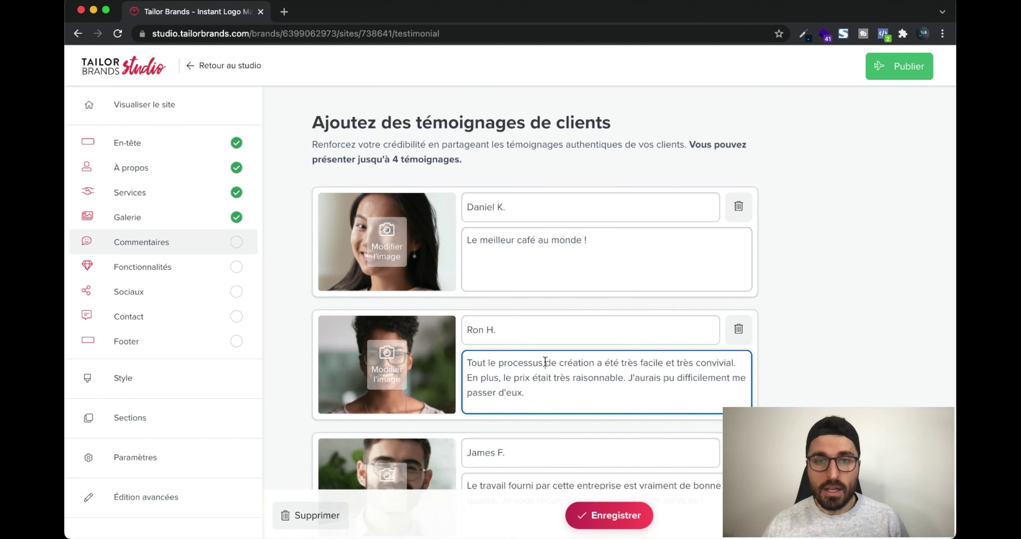
key("super+a")
type("Be")
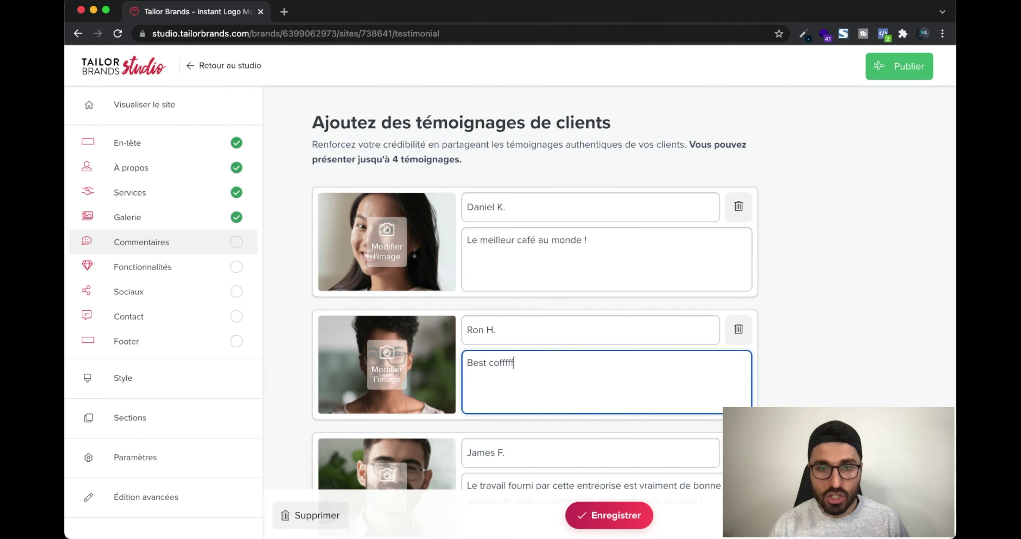
type("st cofffffeeeeee ever")
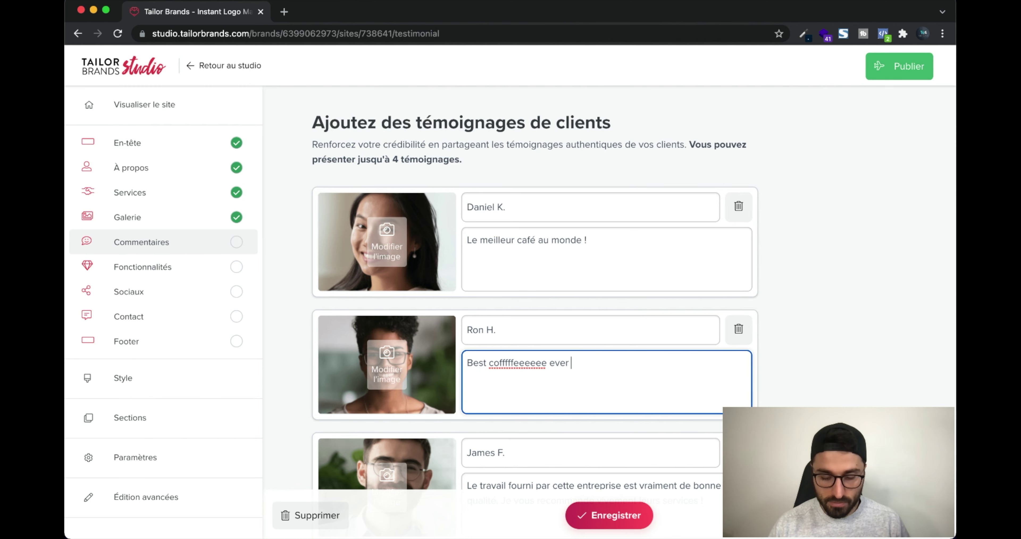
type(" :)")
Replace the third testimonial with 'Super service client' and save
scroll(524, 413, "down", 3)
left_click(524, 412)
key("super+a")
type("S")
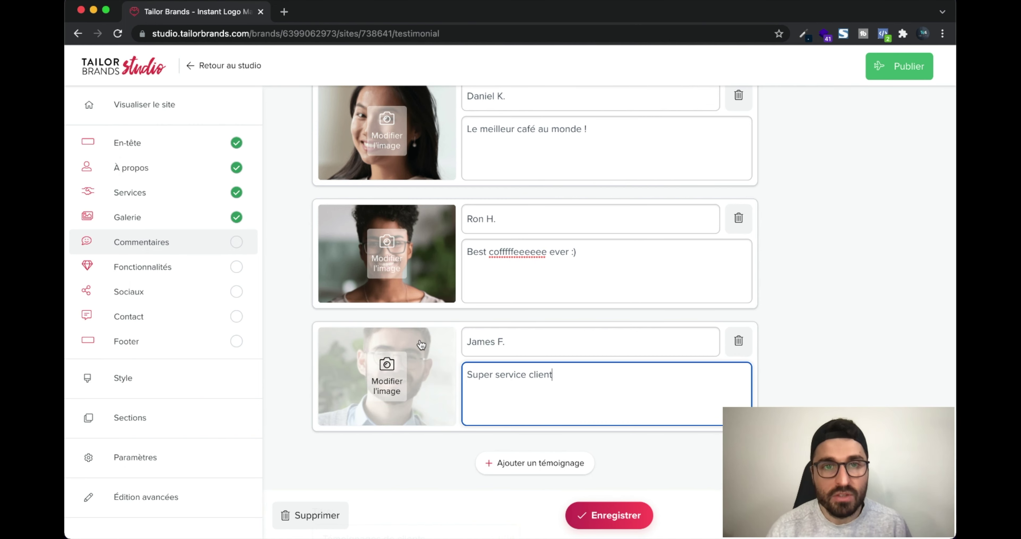
scroll(414, 308, "up", 1)
scroll(415, 308, "up", 4)
scroll(462, 284, "down", 5)
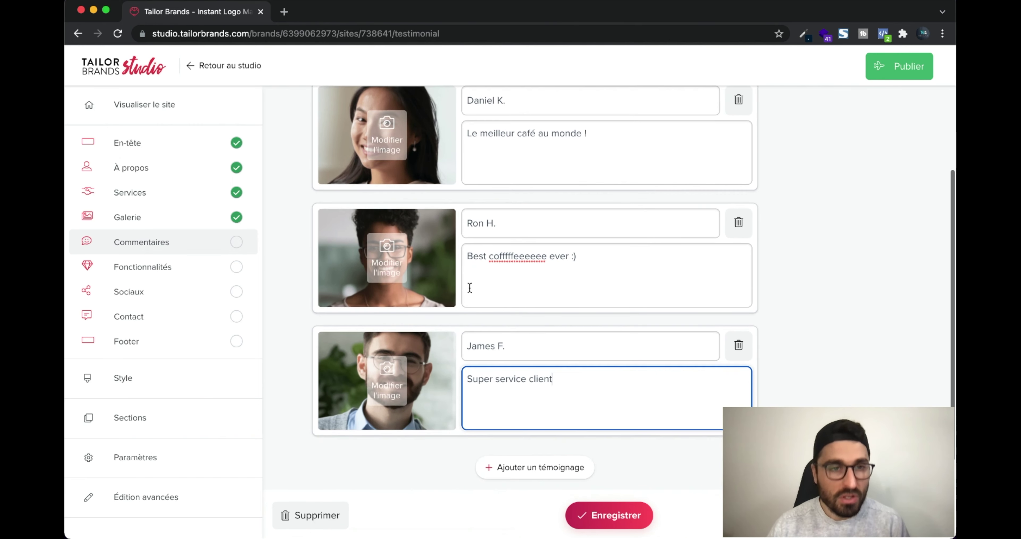
left_click(598, 513)
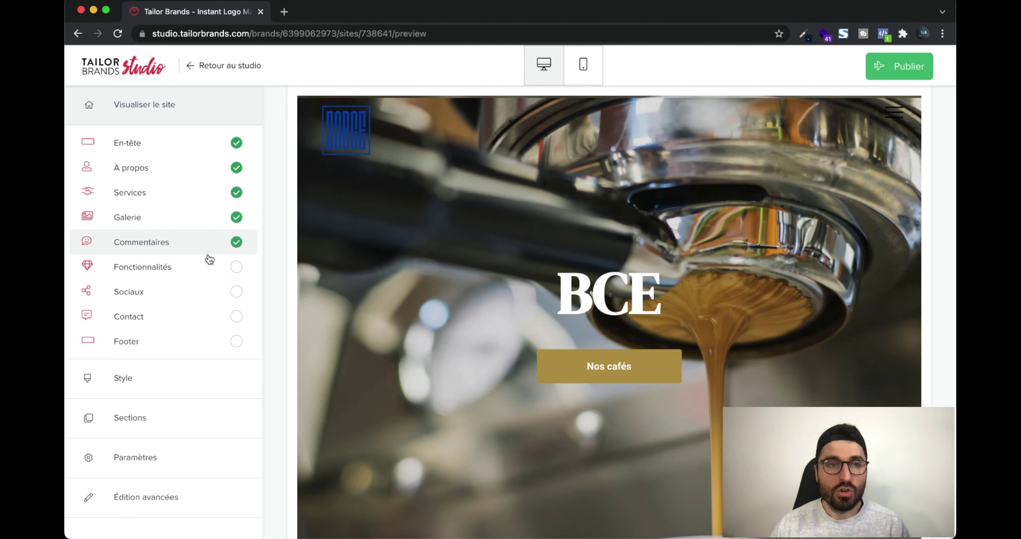
Swap the Assistance 24h/24 et 7j/7 feature for Un service rapide and Amical, then save
left_click(193, 268)
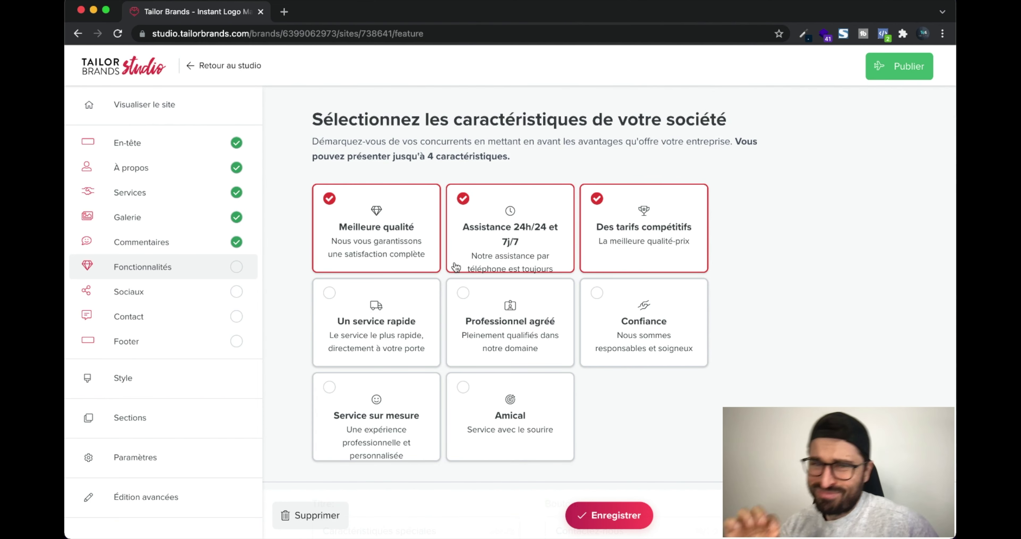
left_click(528, 250)
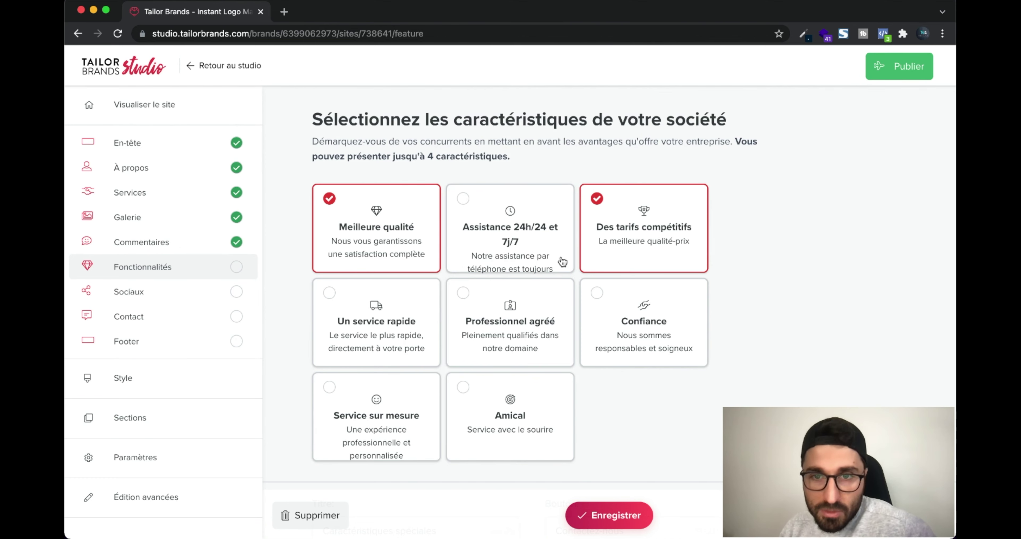
scroll(396, 270, "down", 2)
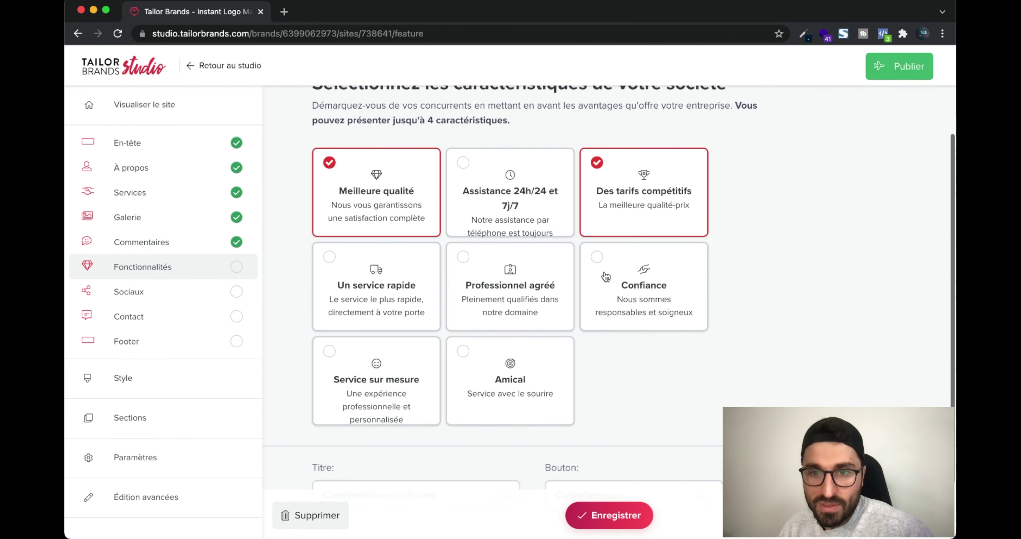
left_click(385, 270)
scroll(541, 325, "down", 2)
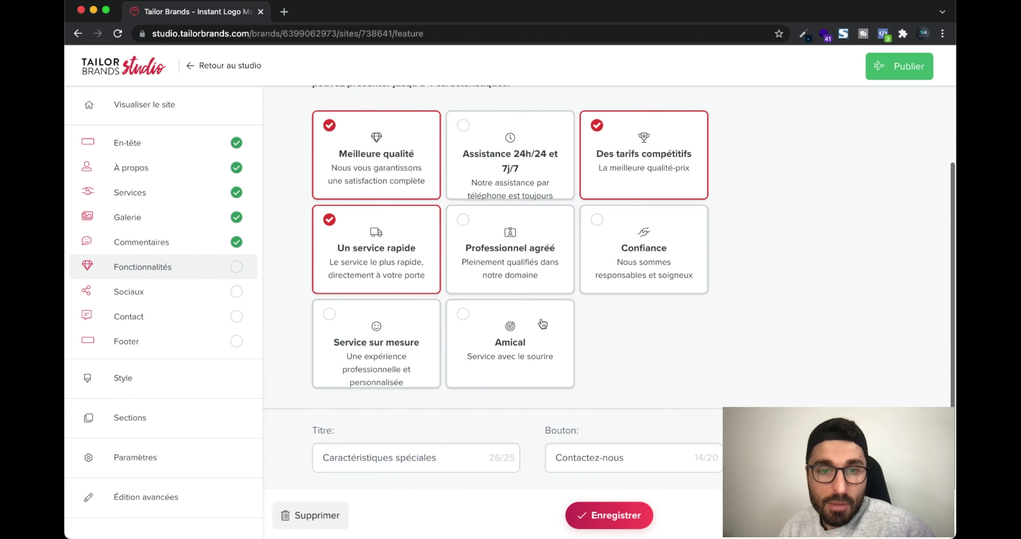
left_click(542, 346)
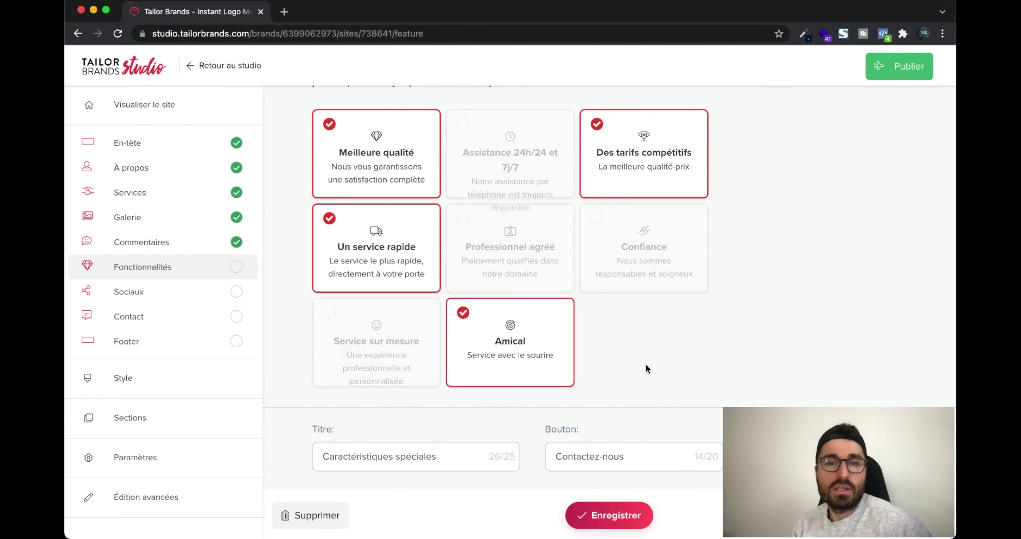
scroll(646, 368, "down", 1)
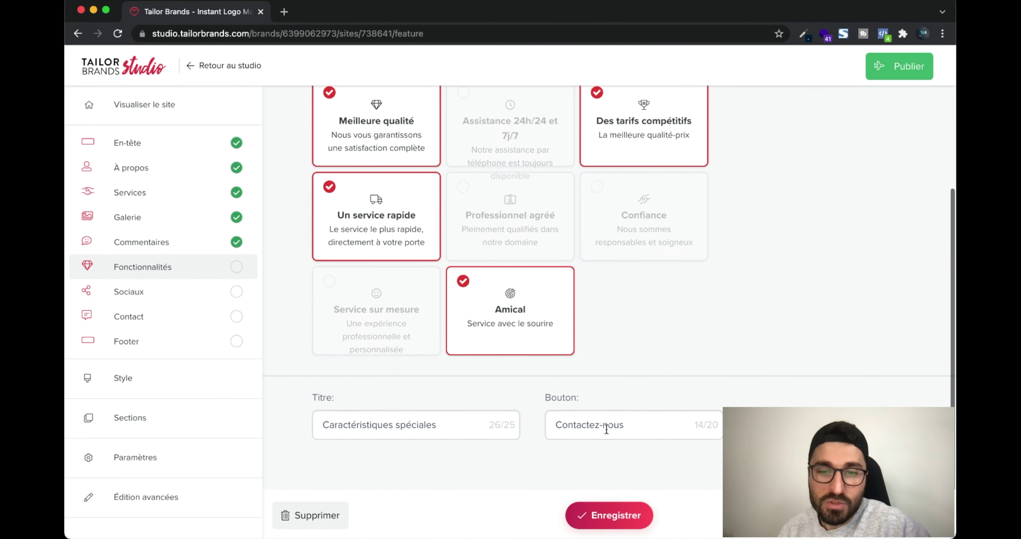
left_click(610, 515)
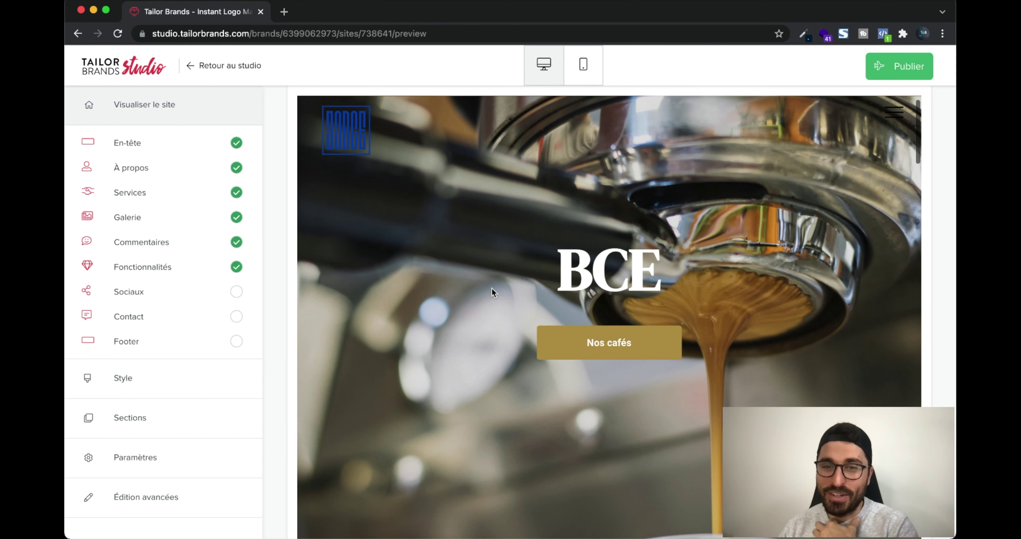
scroll(491, 288, "down", 10)
scroll(503, 297, "down", 10)
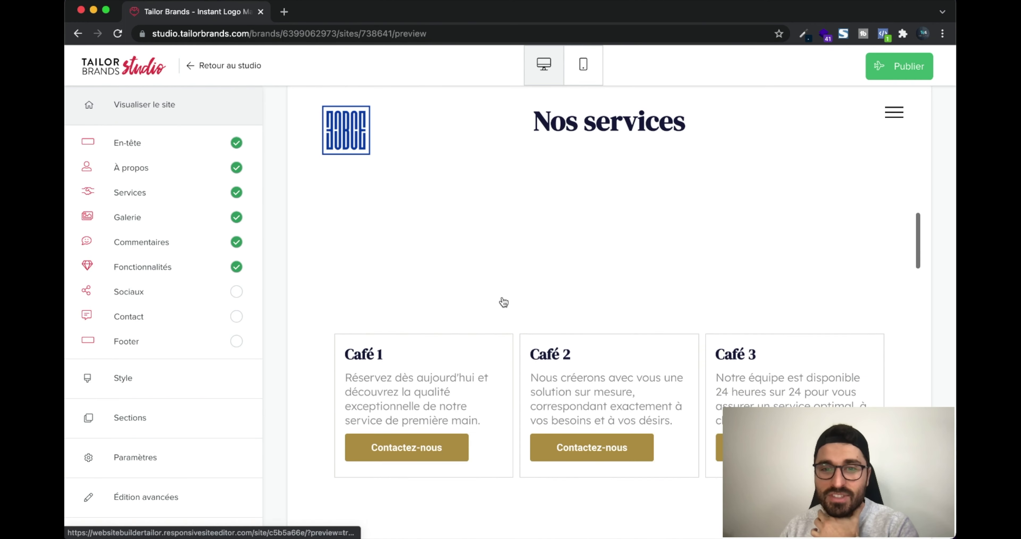
scroll(502, 298, "down", 10)
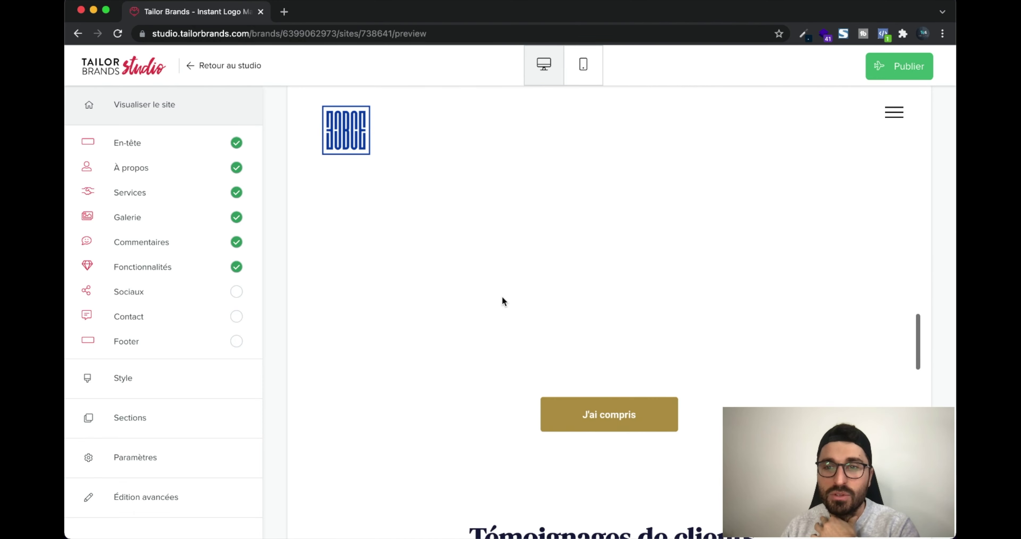
scroll(501, 300, "up", 20)
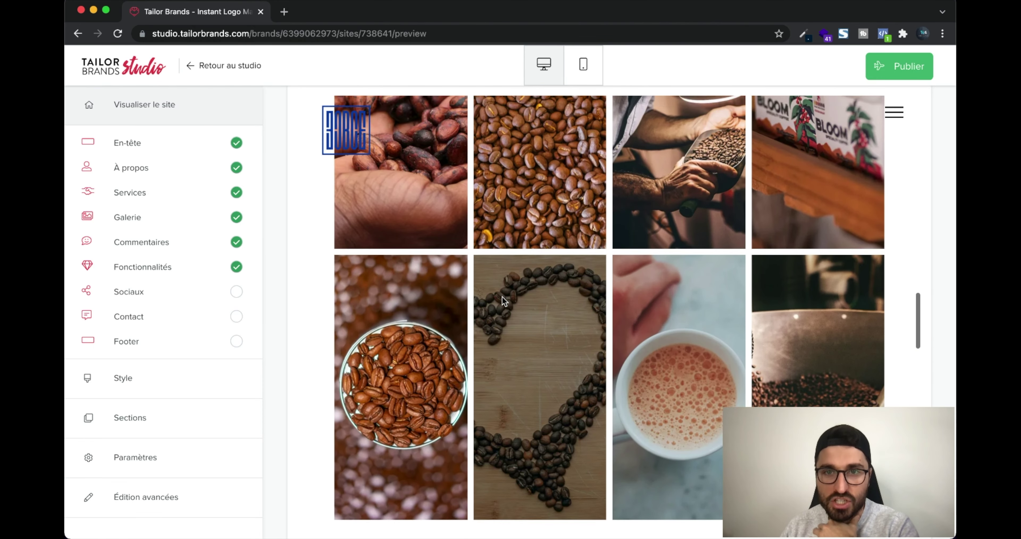
scroll(502, 297, "up", 10)
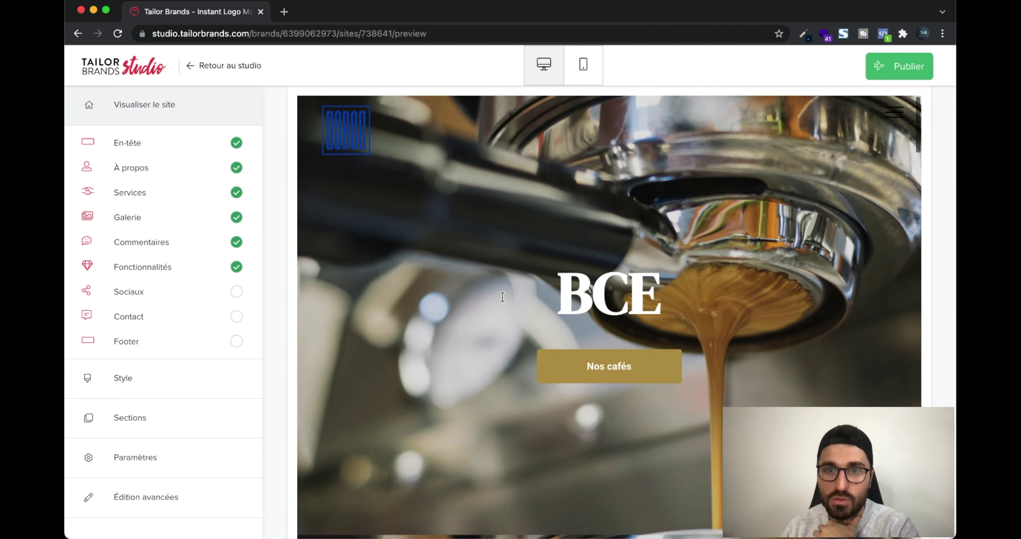
scroll(502, 297, "down", 10)
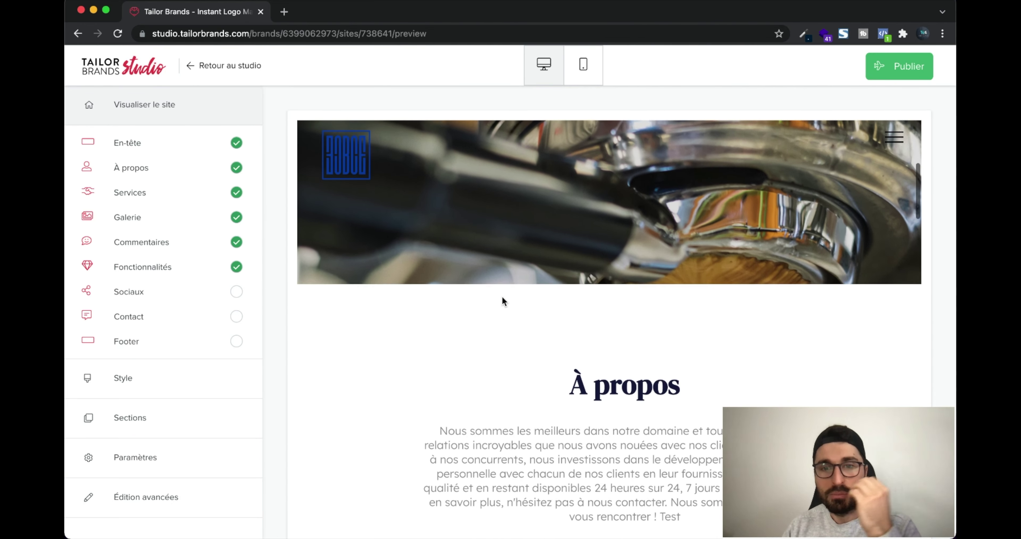
scroll(502, 300, "down", 10)
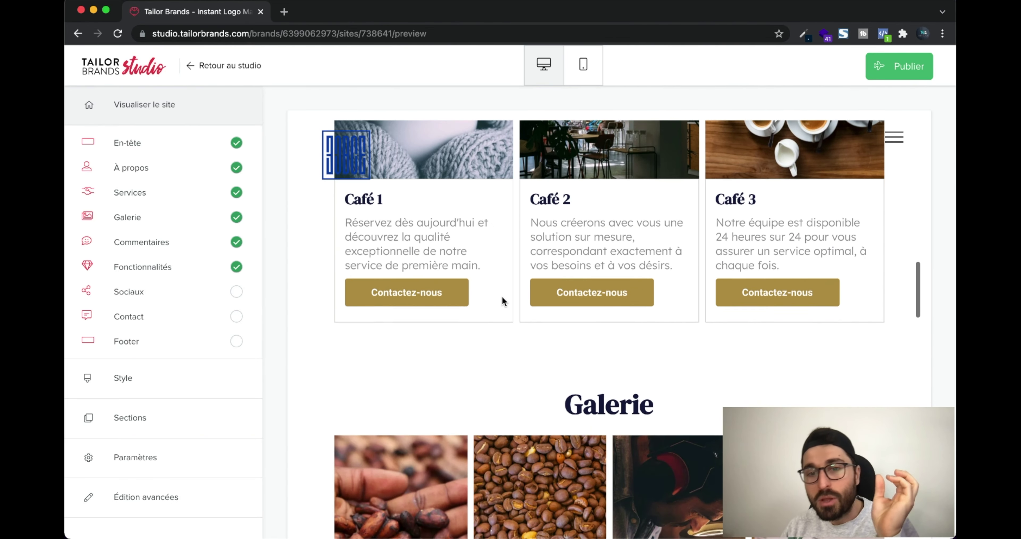
scroll(502, 297, "down", 8)
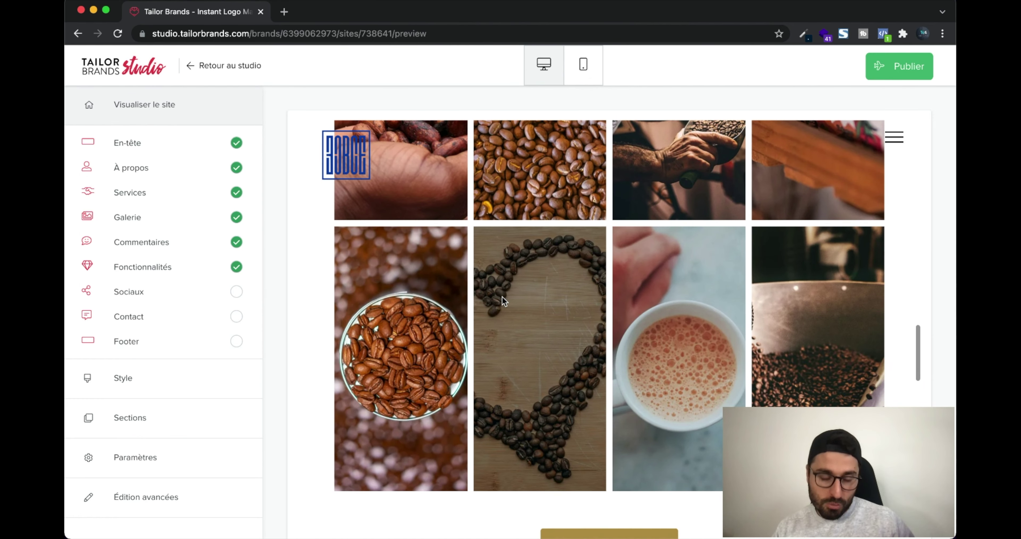
scroll(502, 299, "down", 10)
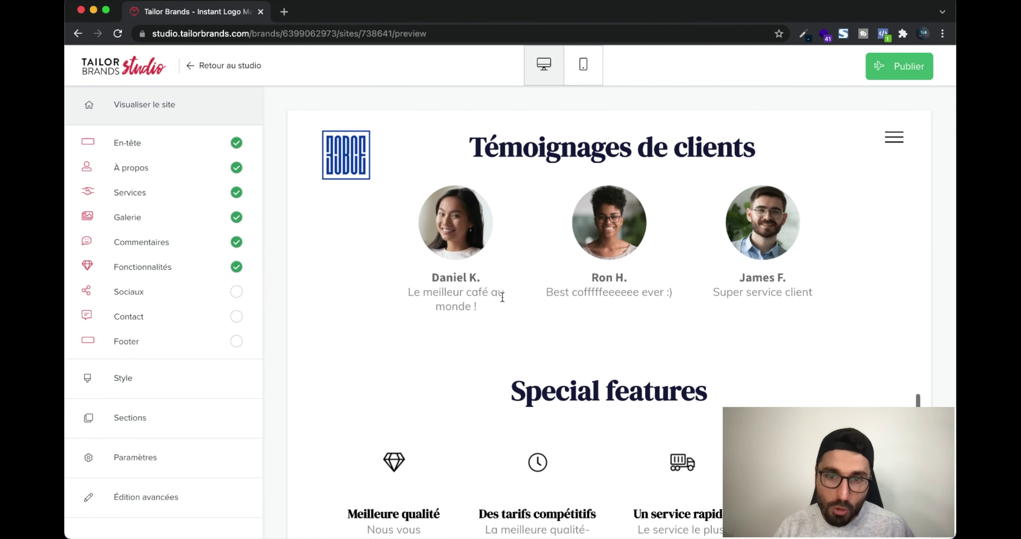
Enter bce as the handle in the Facebook, Instagram, Twitter, Pinterest and LinkedIn links
left_click(184, 292)
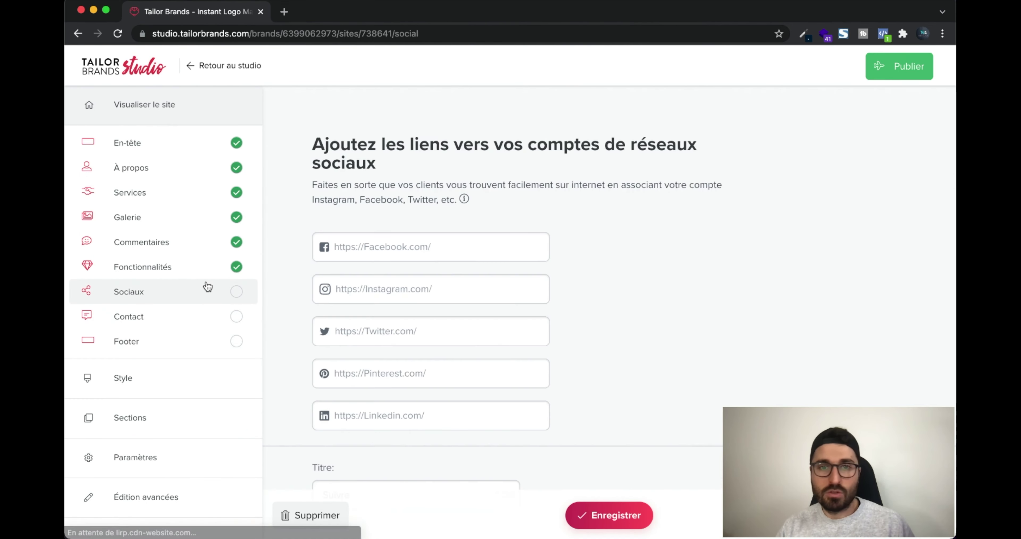
left_click(443, 245)
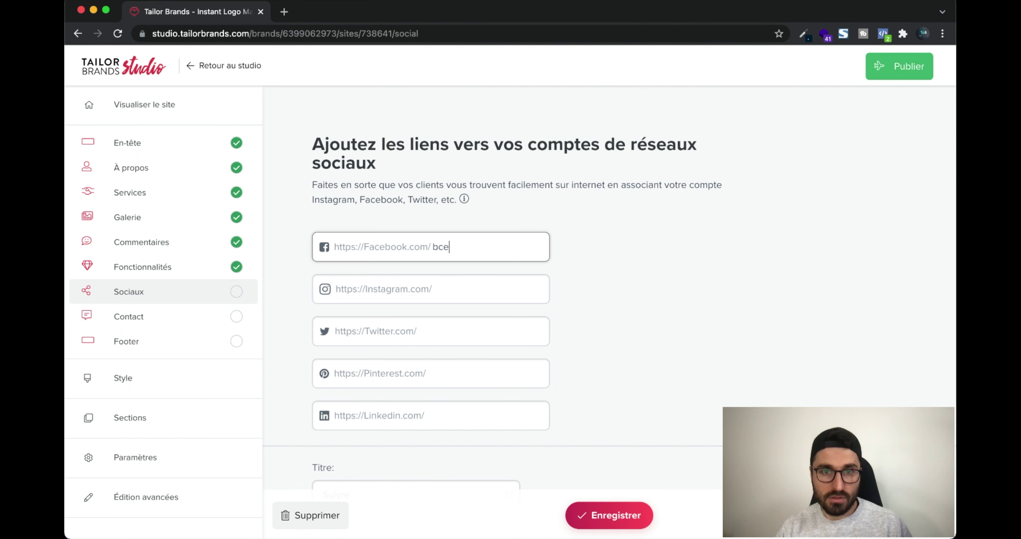
key("super+a")
key("super+c")
left_click(445, 289)
key("super+v")
left_click(449, 331)
key("super+v")
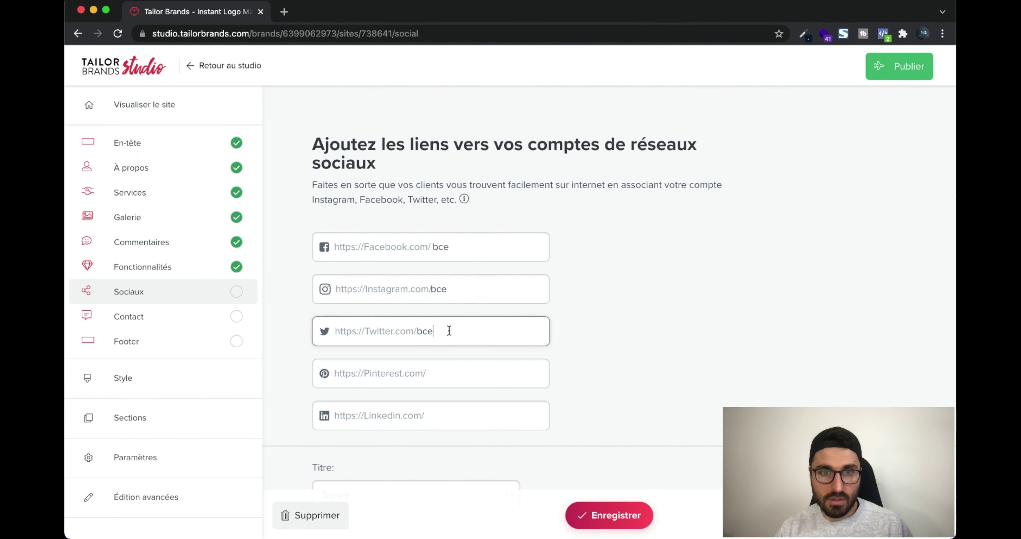
left_click(449, 375)
key("super+v")
left_click(453, 419)
key("super+v")
Retitle the social section 'Suivez nous' and save it
scroll(453, 419, "down", 3)
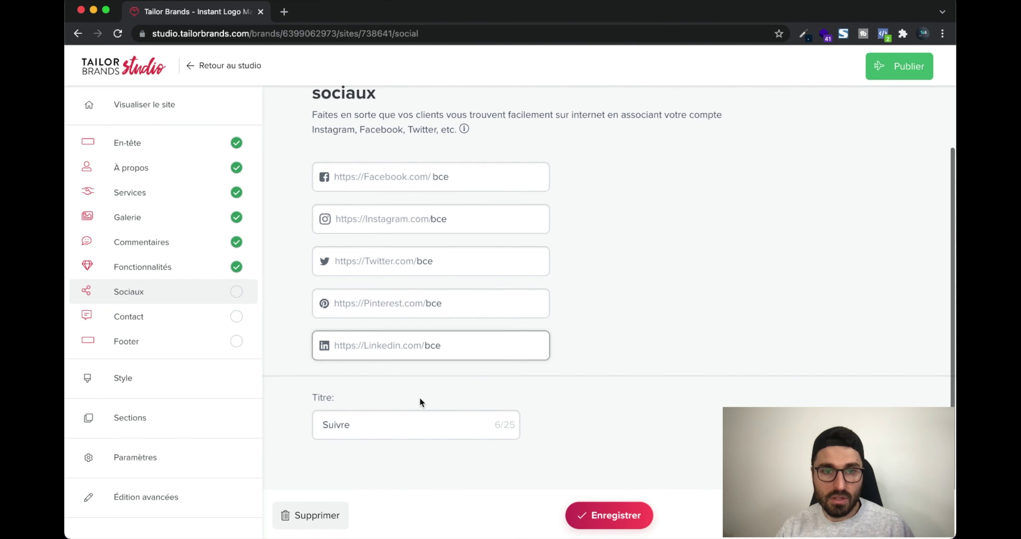
triple_click(424, 411)
type("Su")
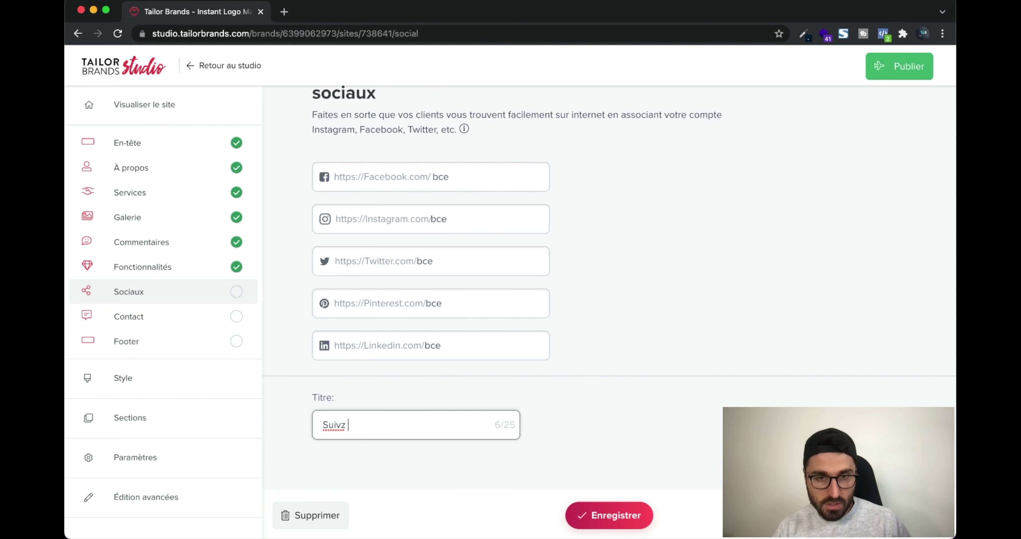
type("ivez nous")
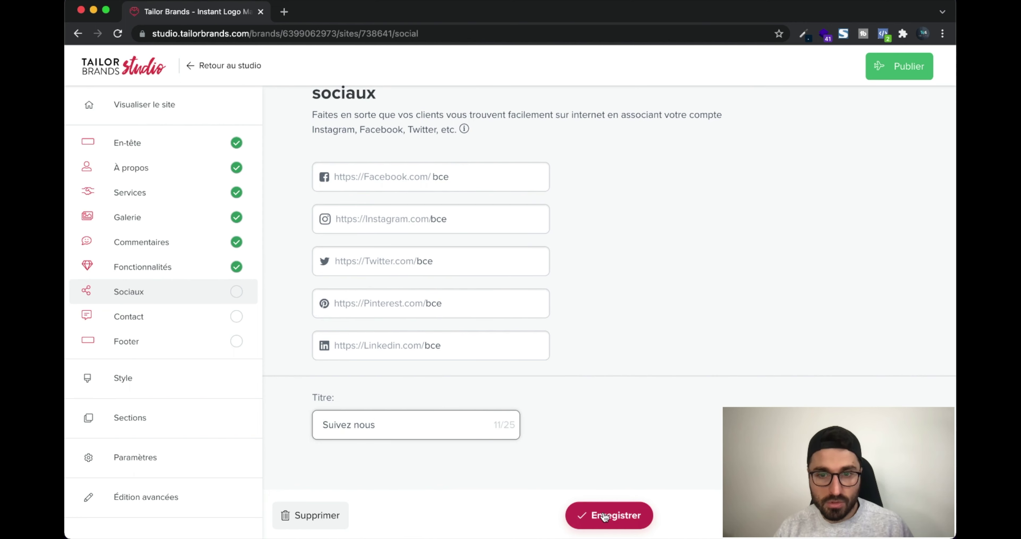
left_click(602, 515)
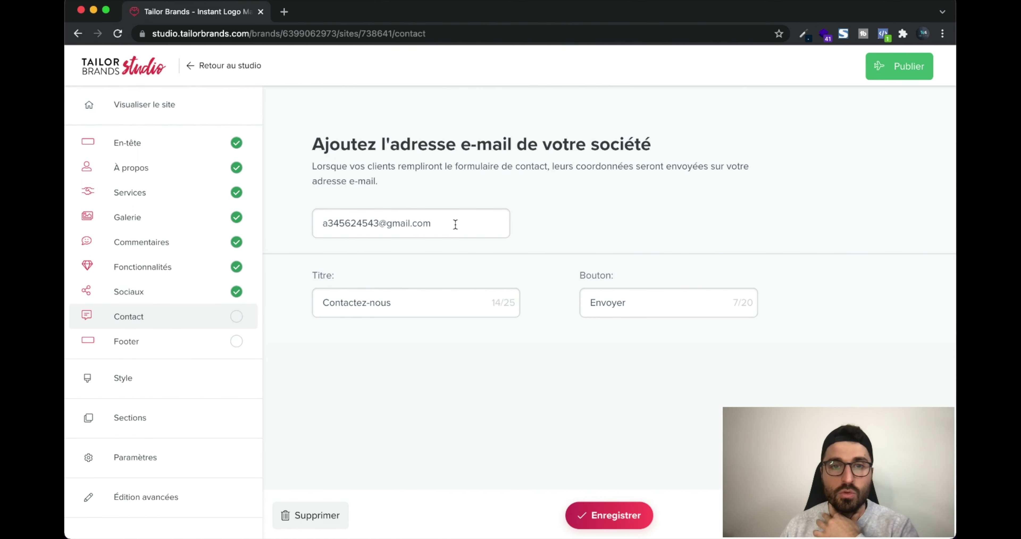
Replace the company contact e-mail with the bce address and save the Contact section
left_click(446, 223)
key("super+a")
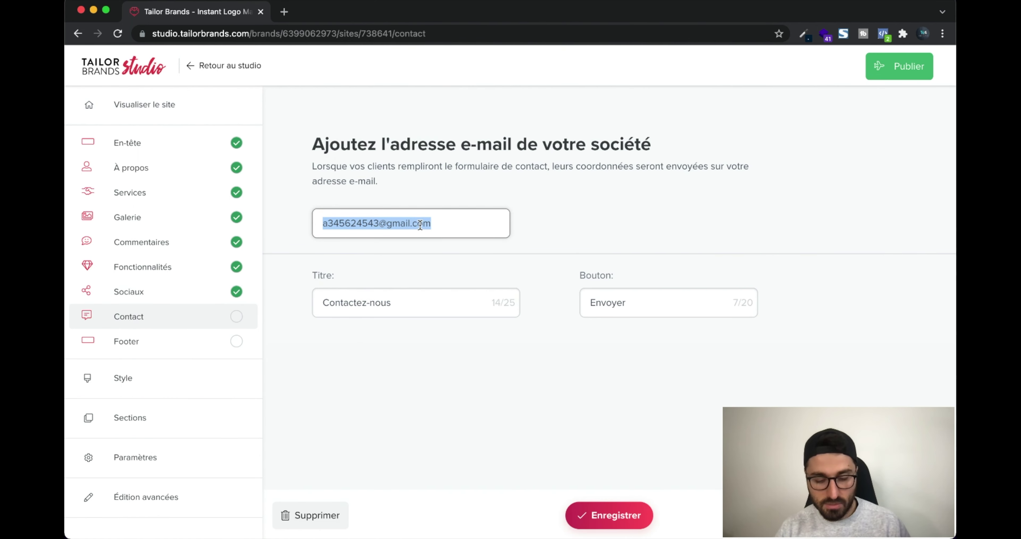
type("bce.fr")
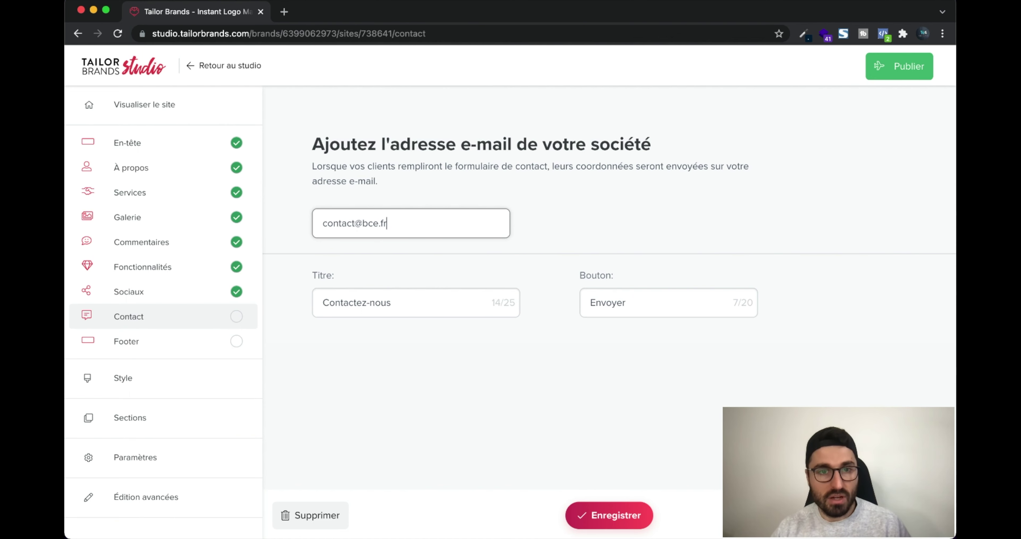
left_click(641, 309)
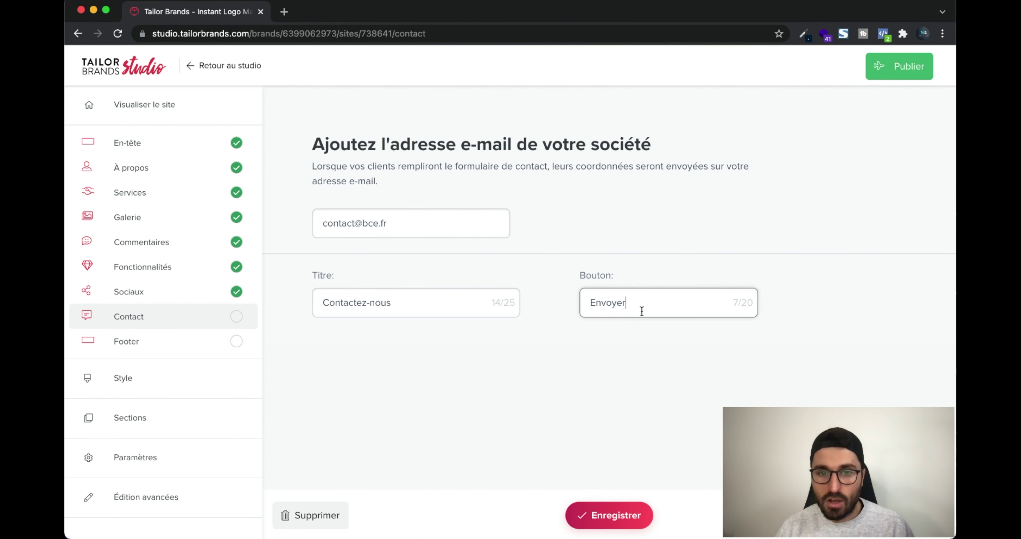
left_click(598, 511)
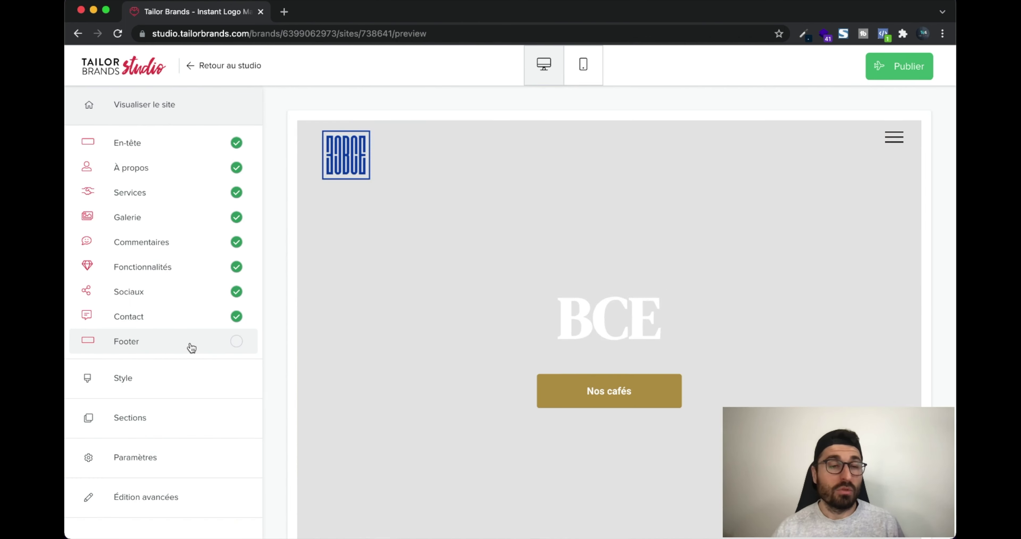
Complete the footer phone number, set the address to Nantes, and save
left_click(191, 347)
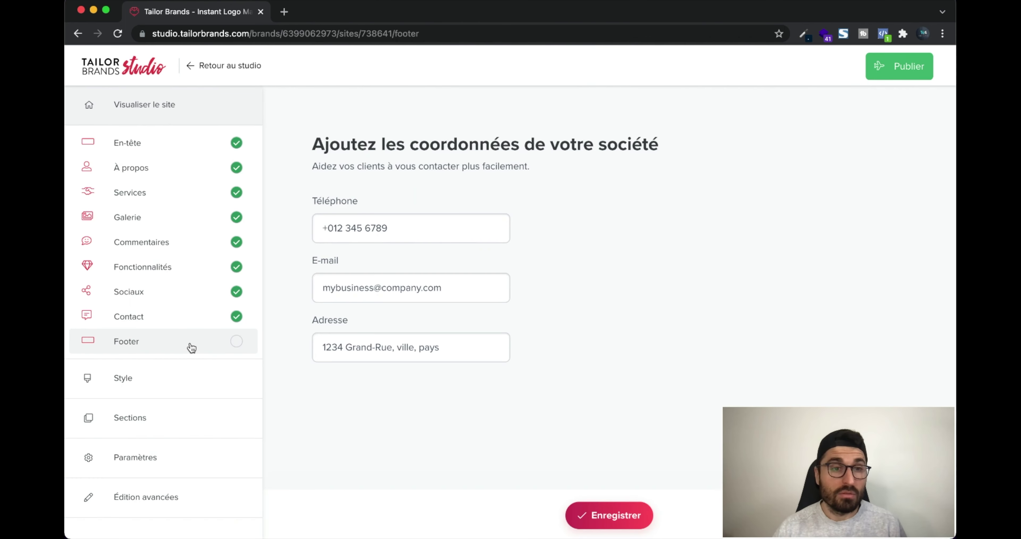
left_click(441, 231)
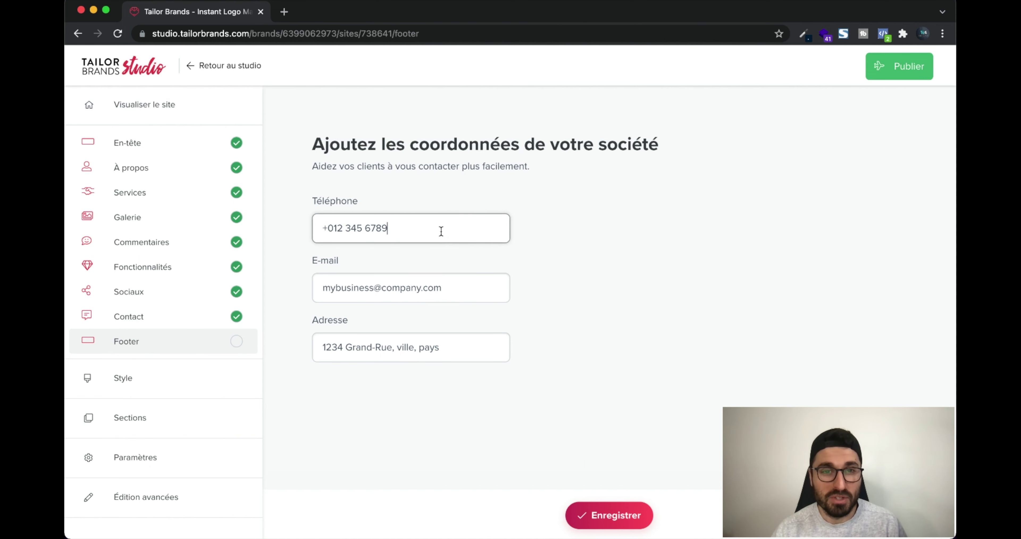
type("7878")
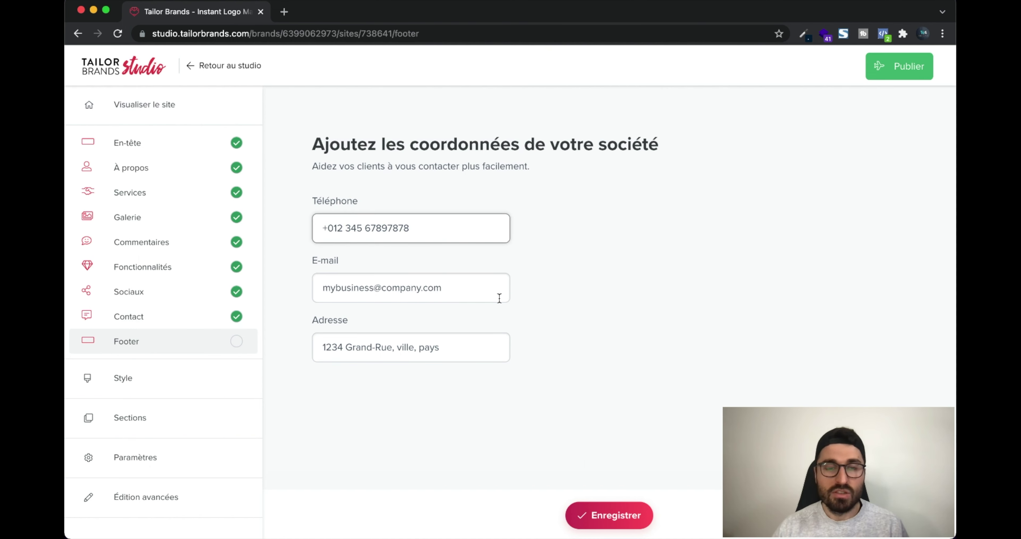
left_click(475, 346)
key("super+a")
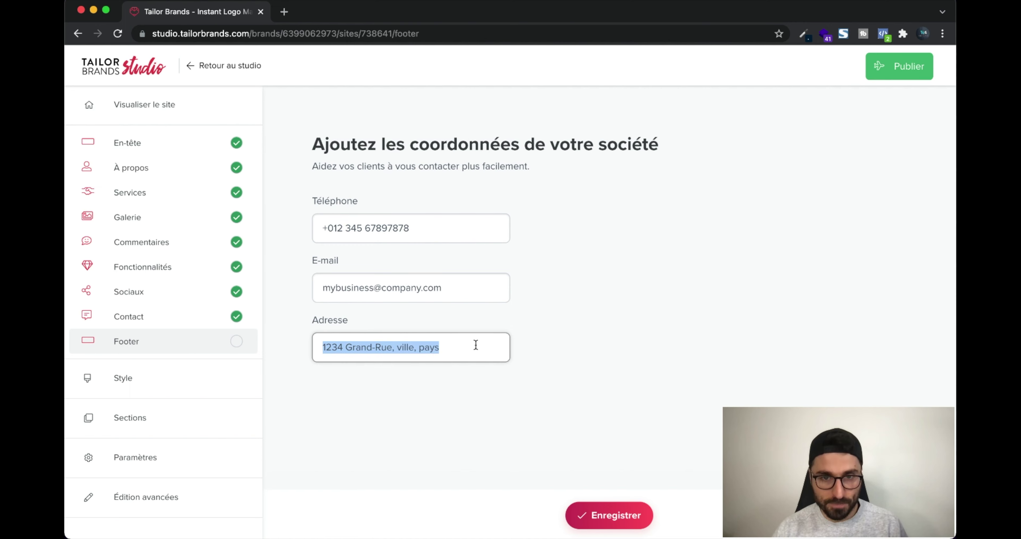
type("Nantes")
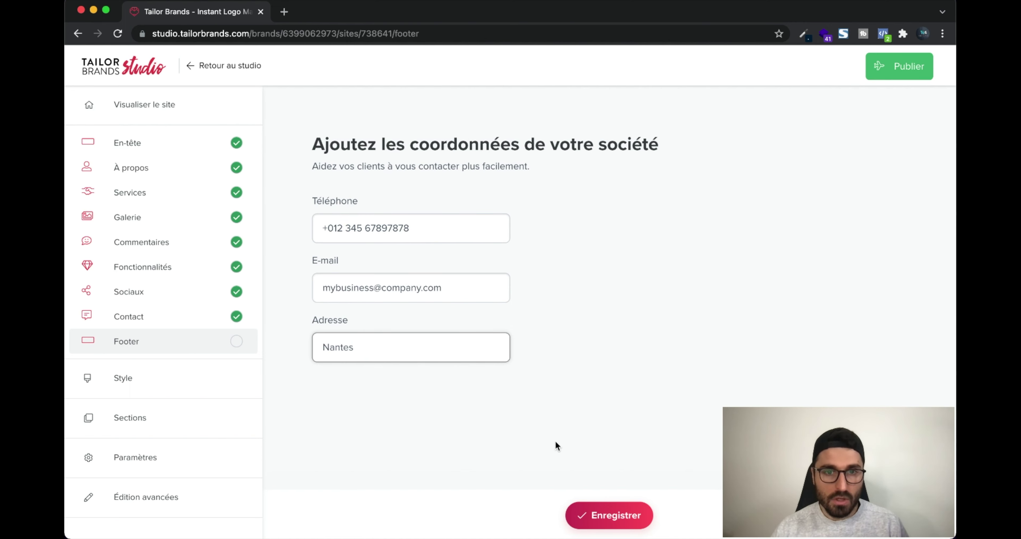
left_click(582, 516)
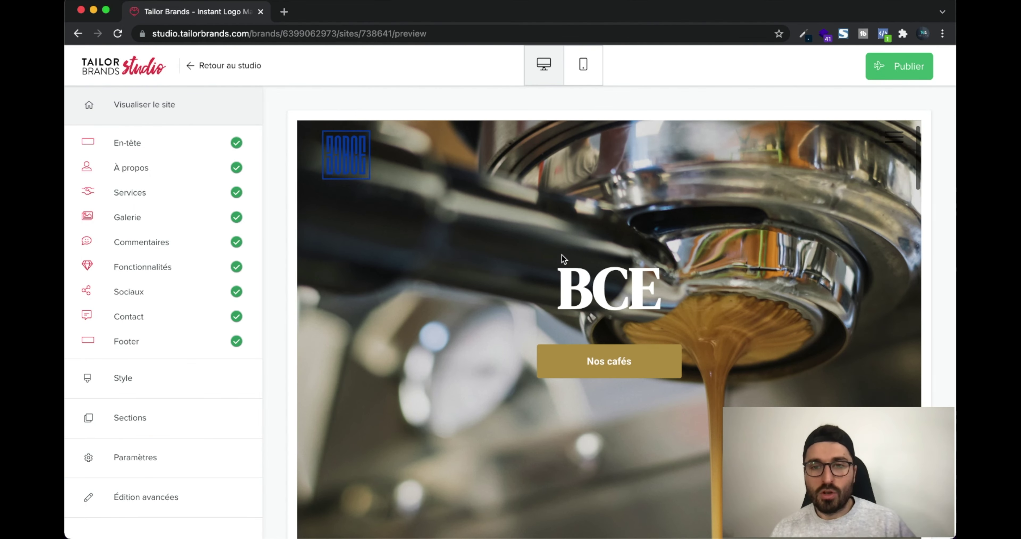
scroll(561, 257, "down", 10)
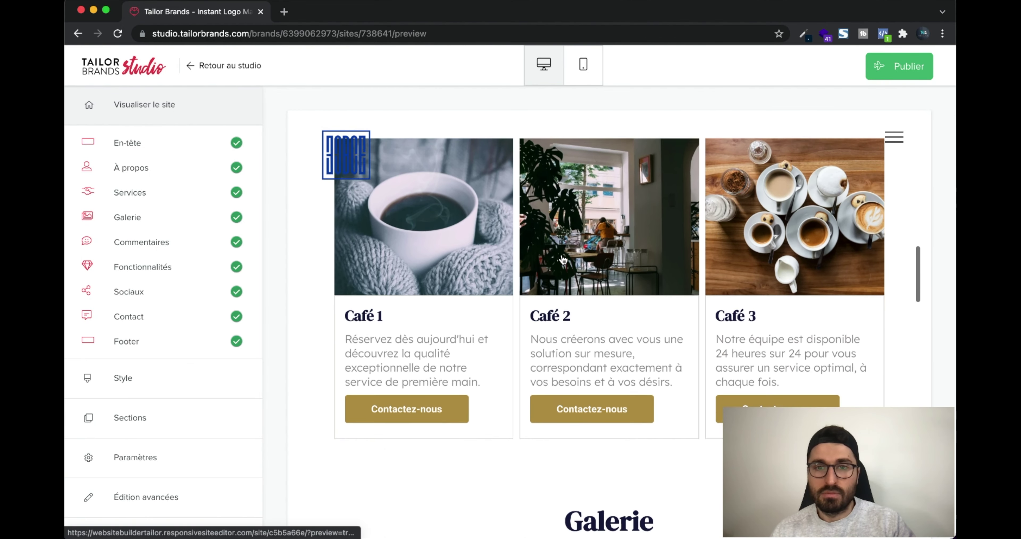
scroll(563, 259, "down", 8)
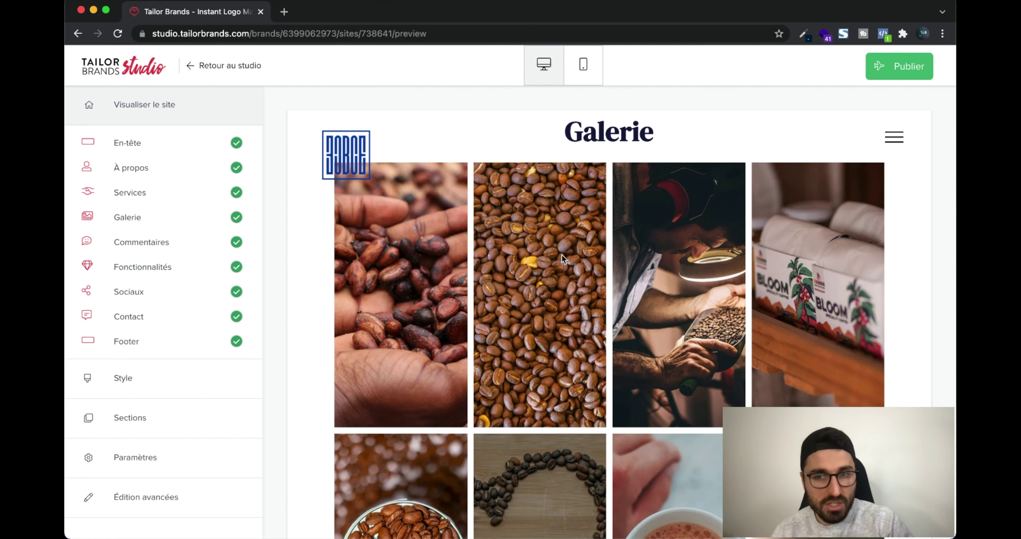
scroll(561, 255, "down", 8)
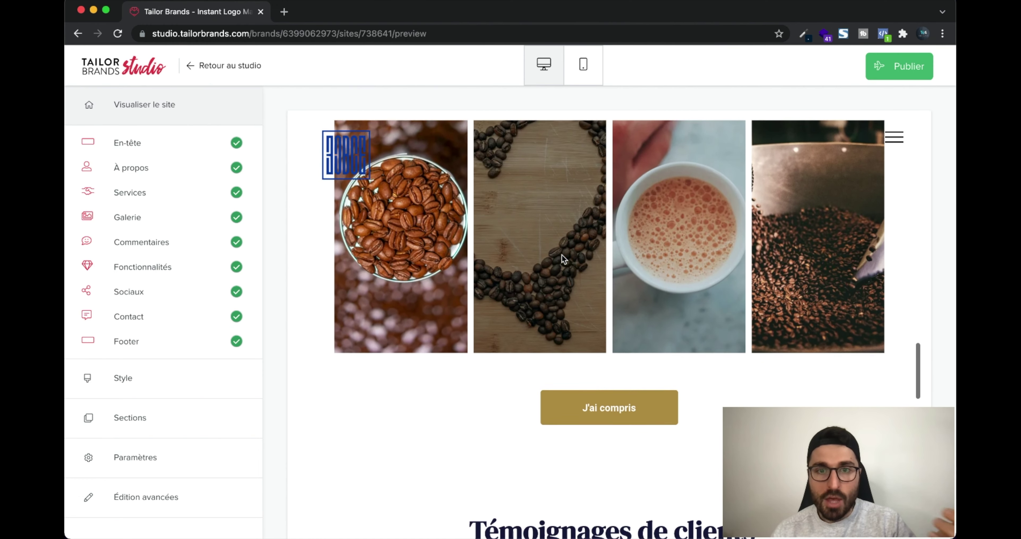
scroll(563, 258, "down", 2)
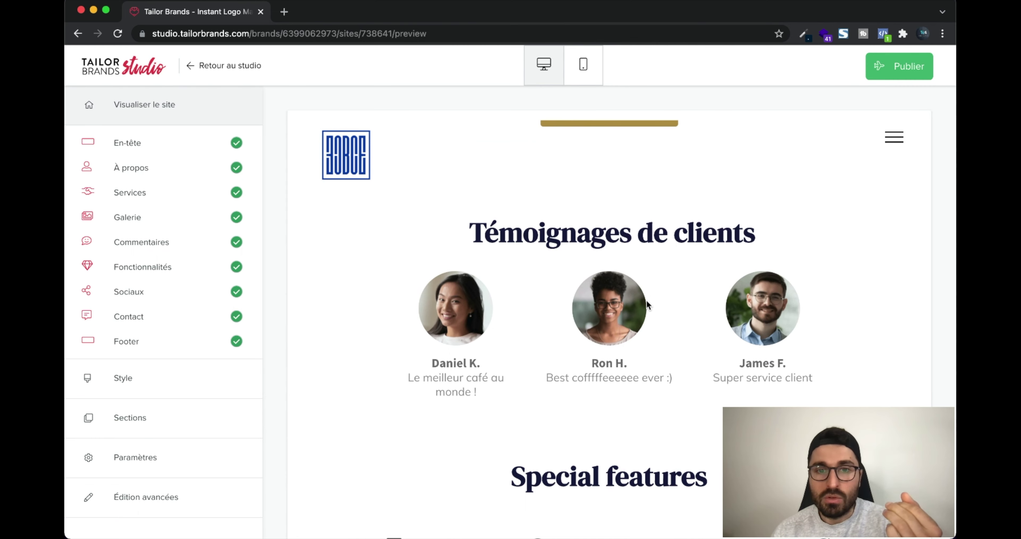
scroll(646, 303, "down", 10)
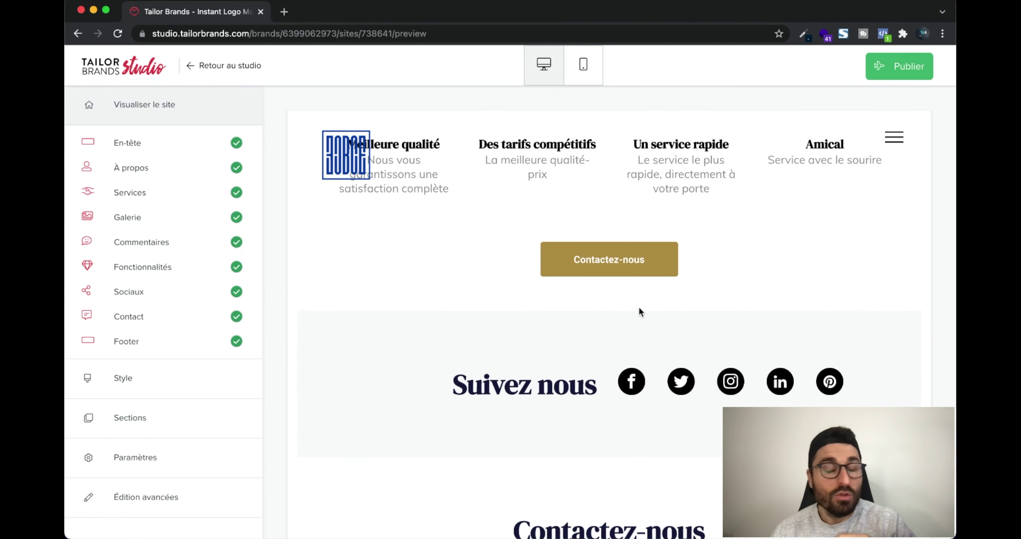
scroll(639, 309, "down", 10)
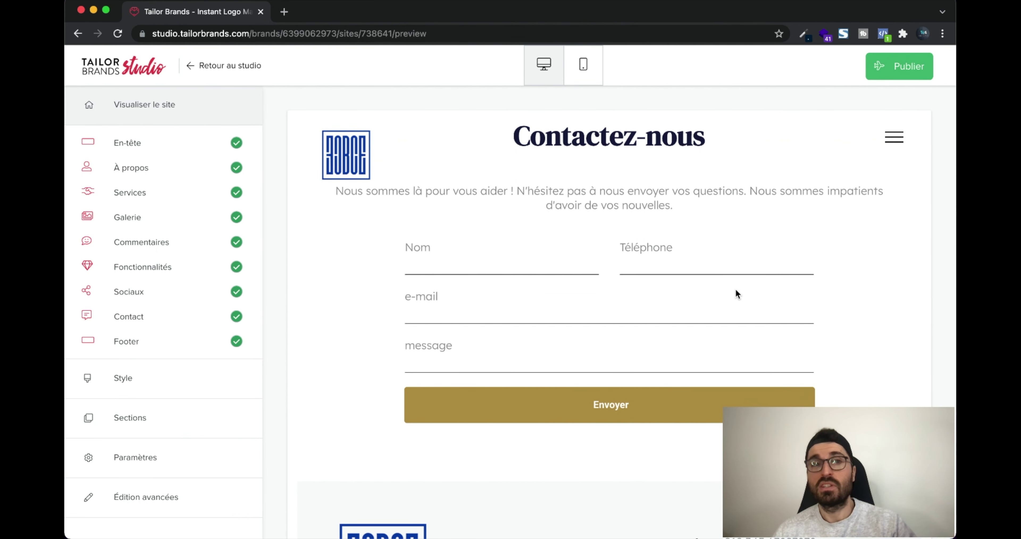
scroll(736, 293, "down", 2)
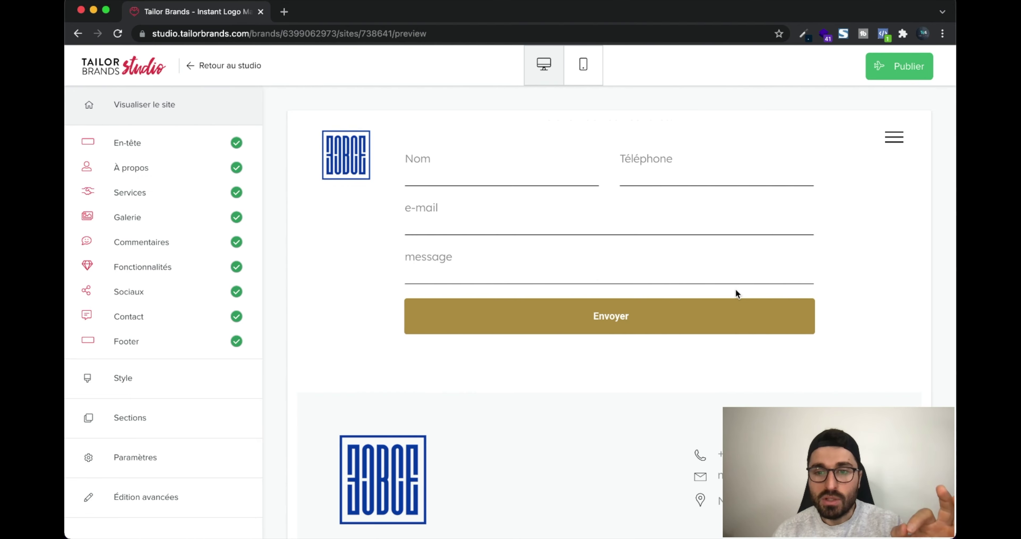
scroll(603, 373, "up", 15)
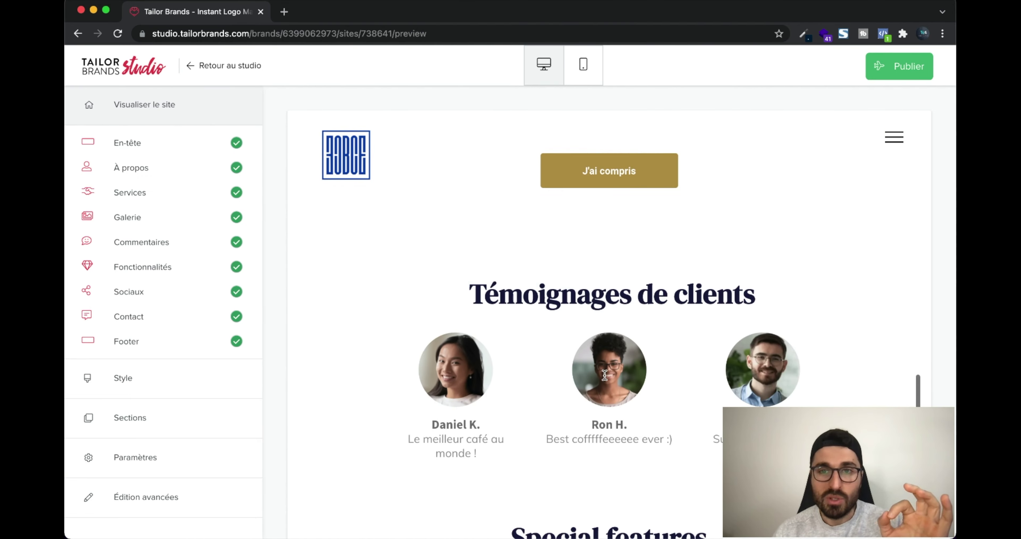
scroll(604, 374, "up", 15)
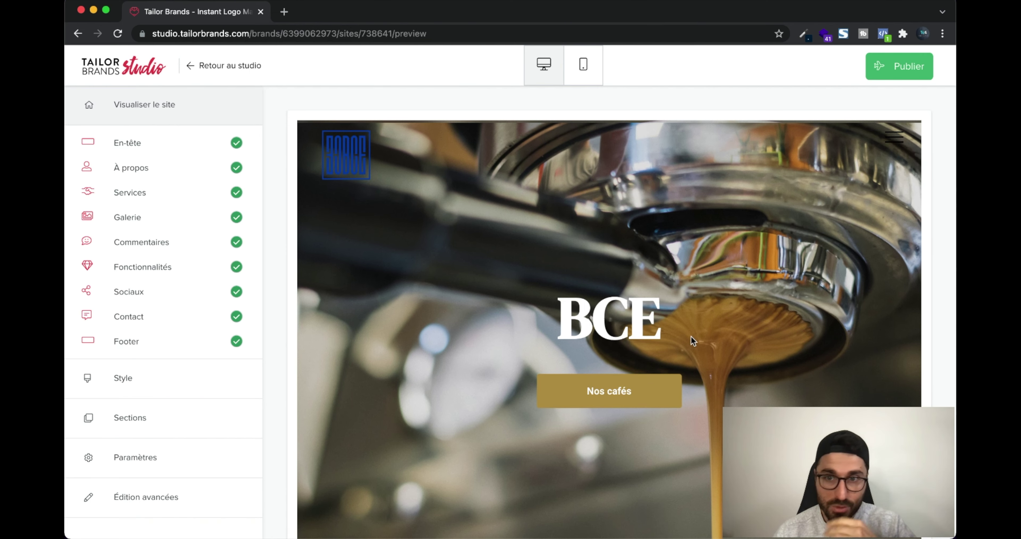
scroll(693, 336, "down", 1)
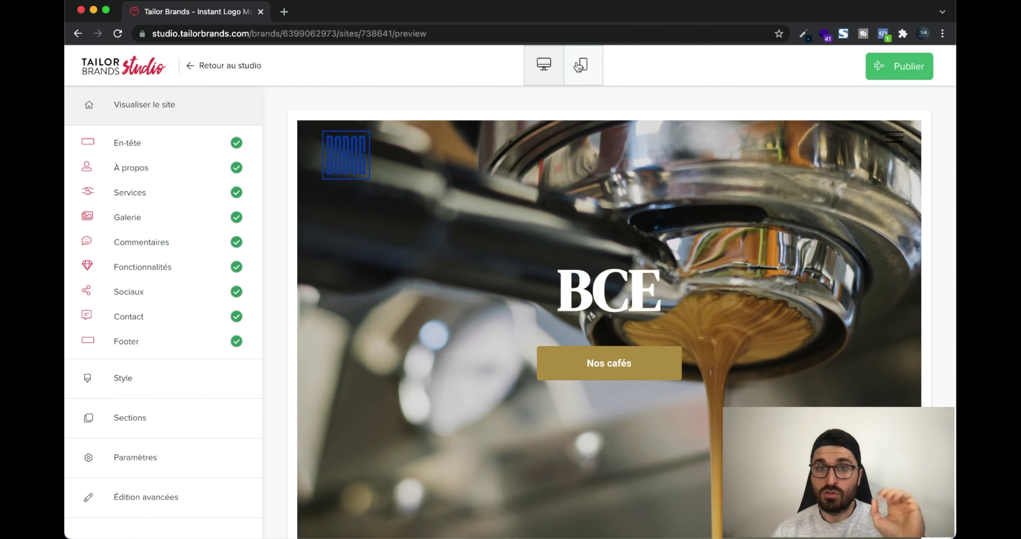
Preview the site in mobile layout and open and close its hamburger menu
left_click(583, 65)
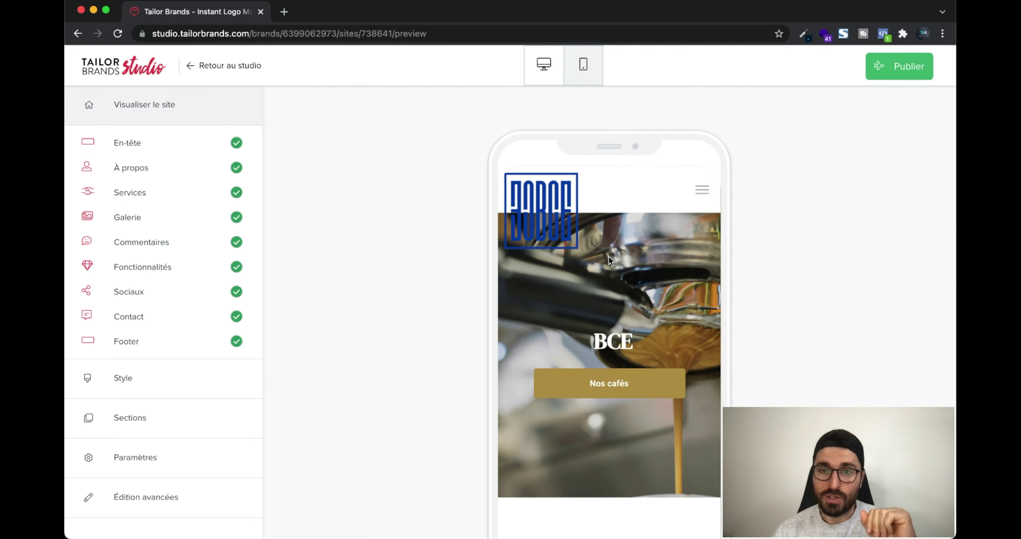
scroll(611, 256, "down", 10)
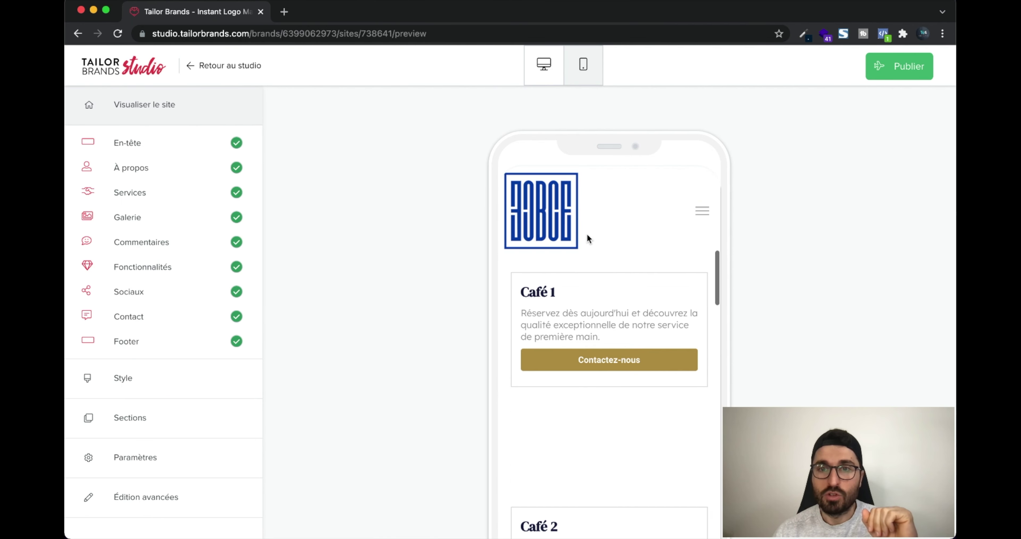
left_click(703, 211)
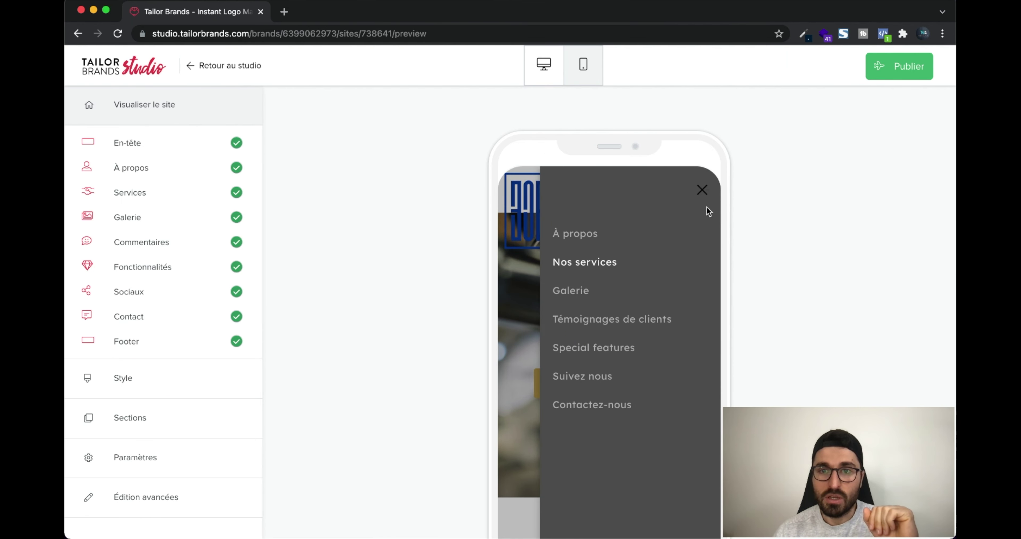
left_click(704, 190)
Scroll through the phone preview, then bring up the Style page with Luxueux applied
scroll(574, 351, "down", 10)
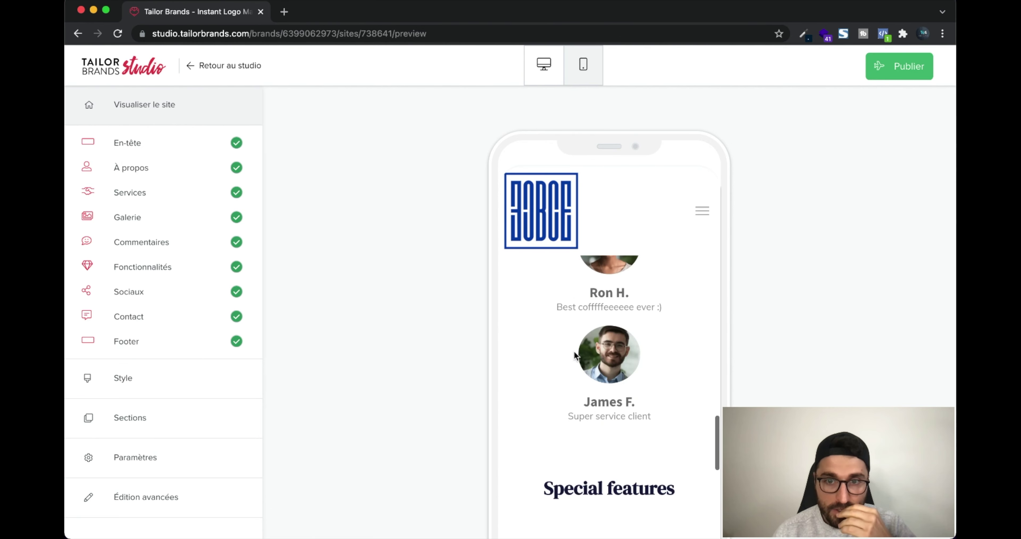
scroll(574, 351, "down", 10)
scroll(469, 343, "down", 3)
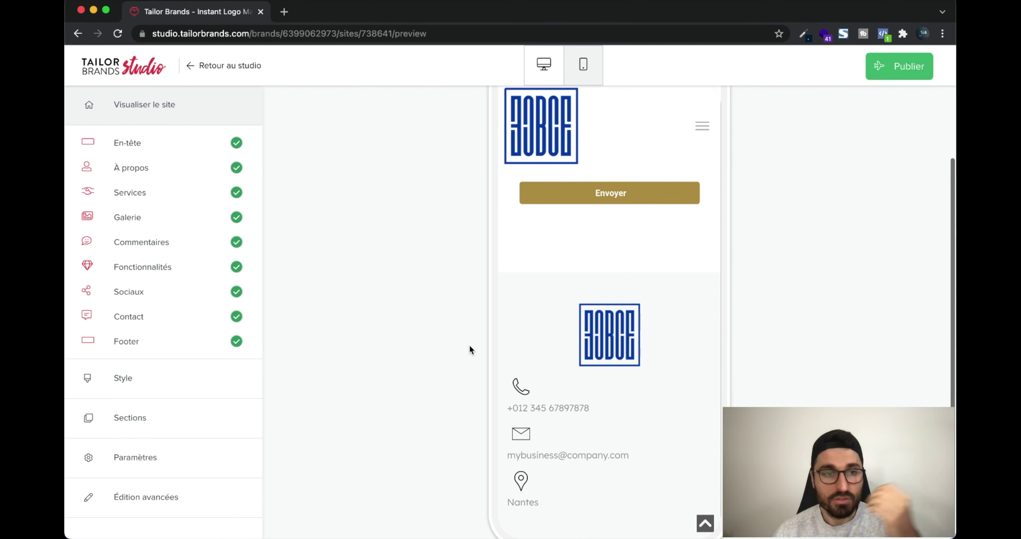
left_click(187, 390)
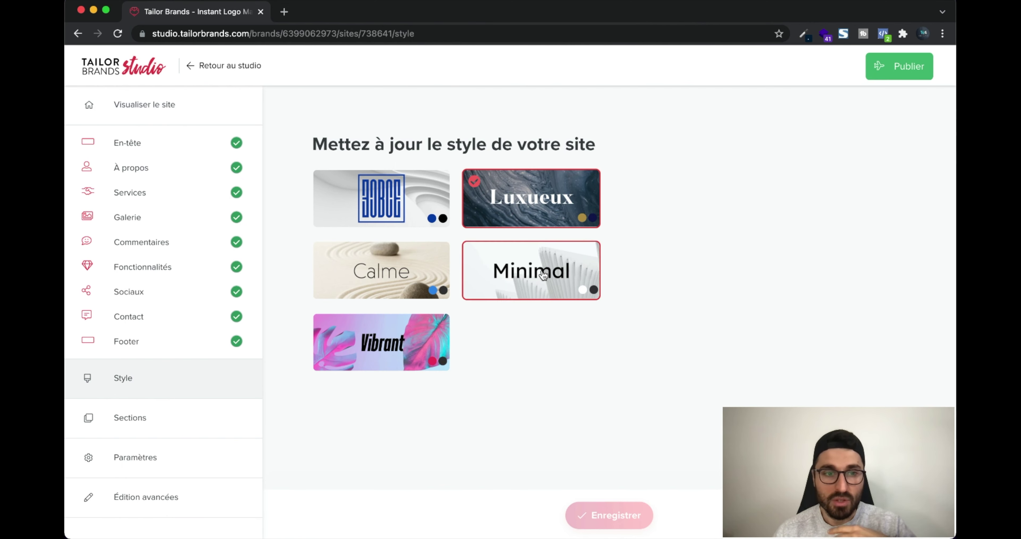
Review the Sections list and the Paramètres page with page title BCE and its description
left_click(196, 421)
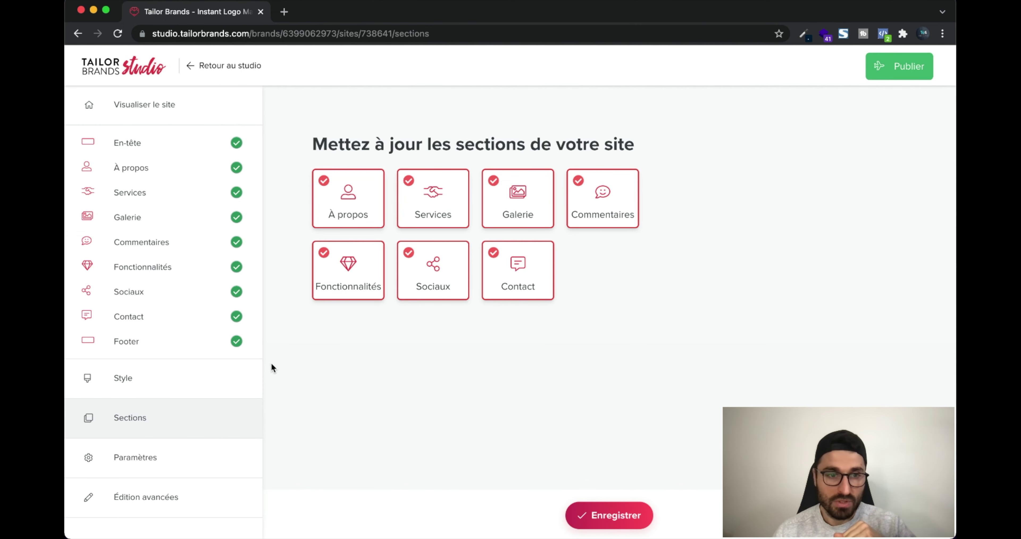
left_click(161, 458)
scroll(475, 214, "down", 3)
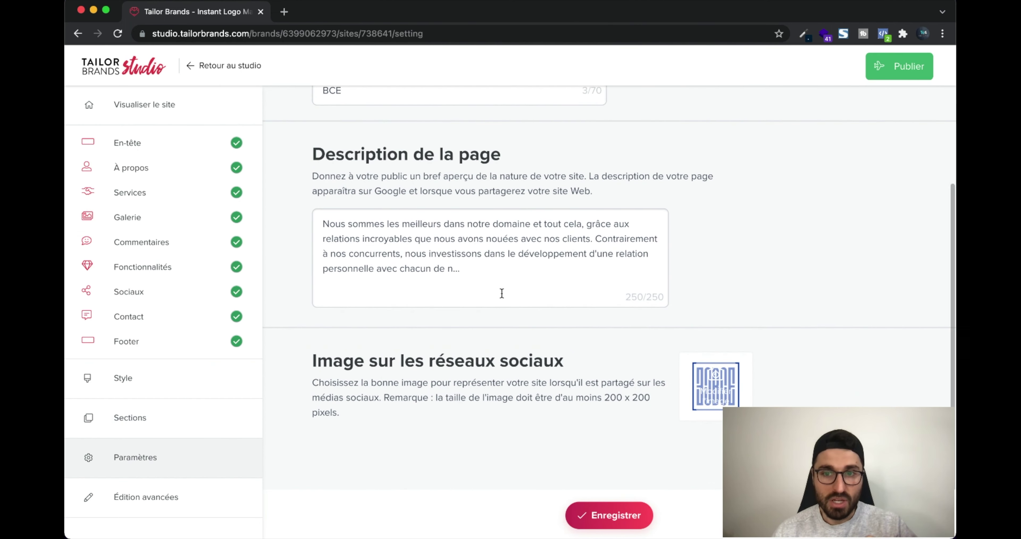
Decline the prompt to switch permanently to the advanced editor
mouse_move(713, 390)
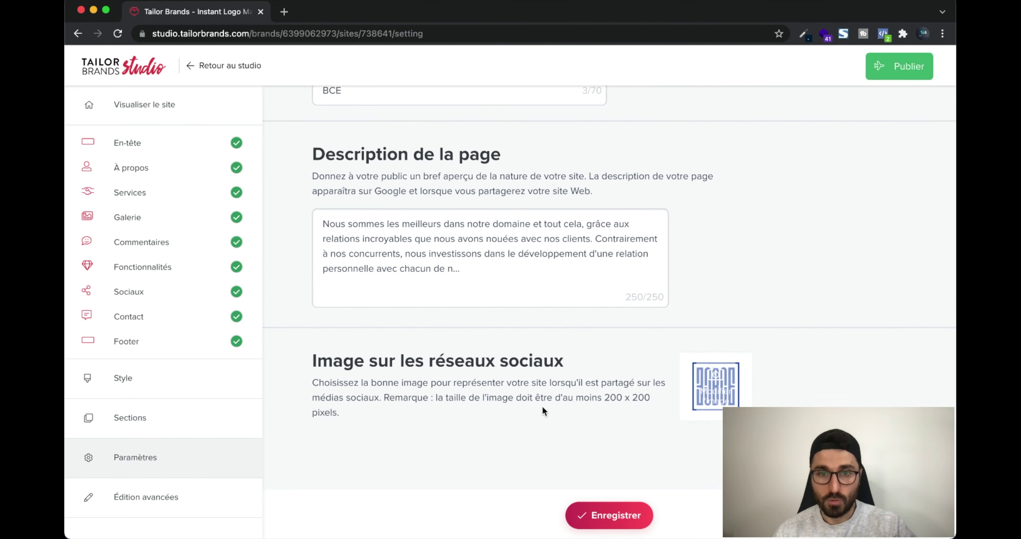
left_click(186, 498)
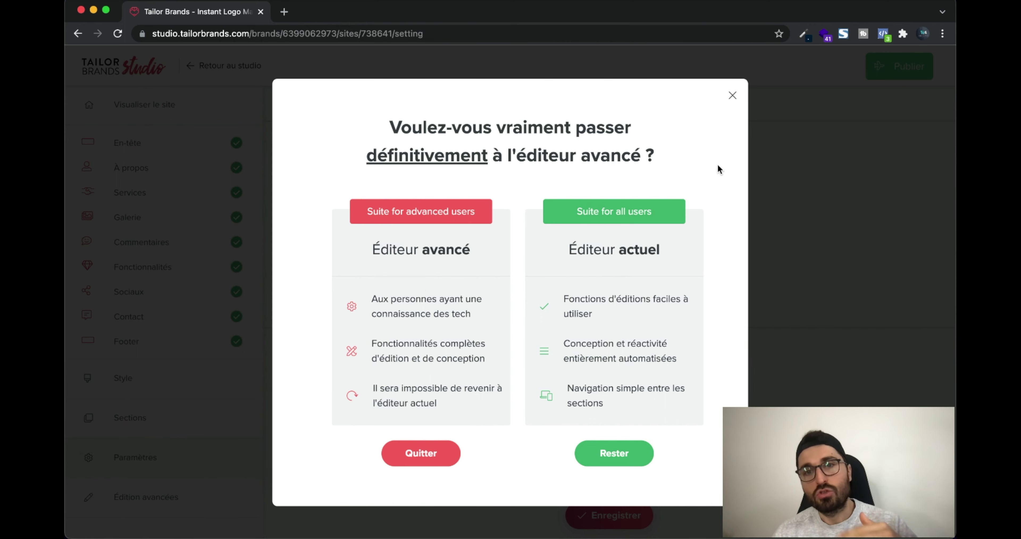
left_click(732, 98)
Save the site settings to return to the BCE desktop preview with the espresso hero
scroll(575, 298, "up", 3)
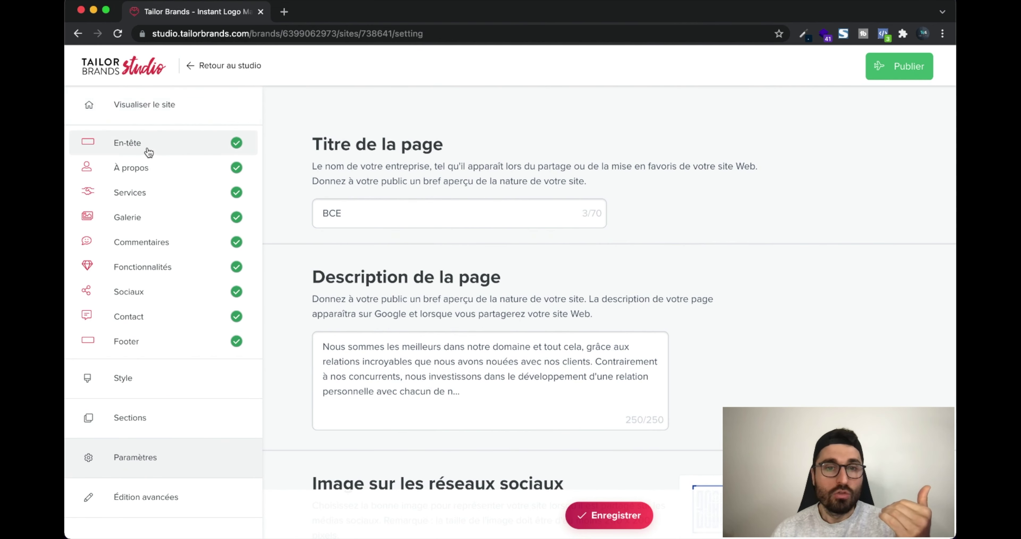
left_click(609, 516)
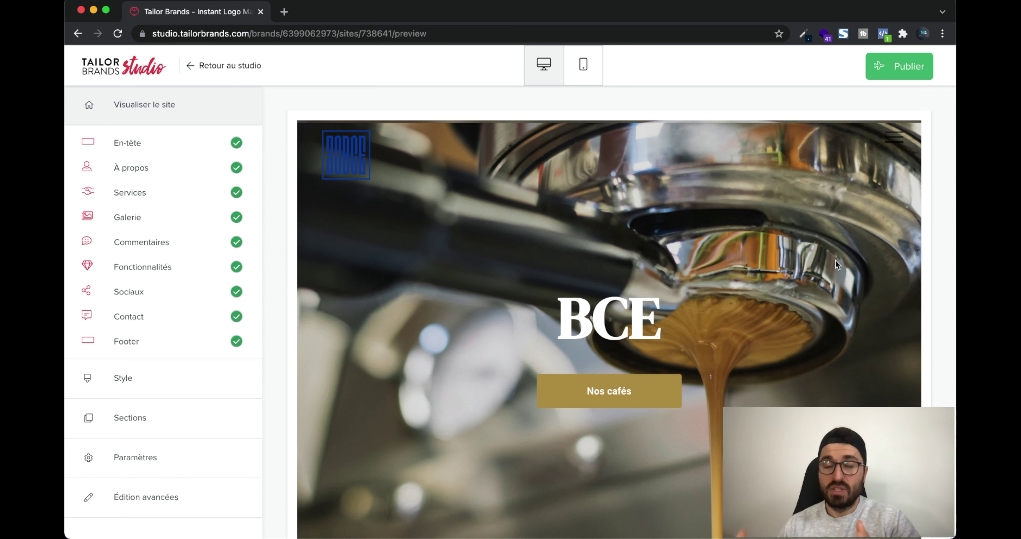
Start publishing and view the plans: Basique €2.99, Standard €4.99, Premium €10.99 monthly
left_click(912, 76)
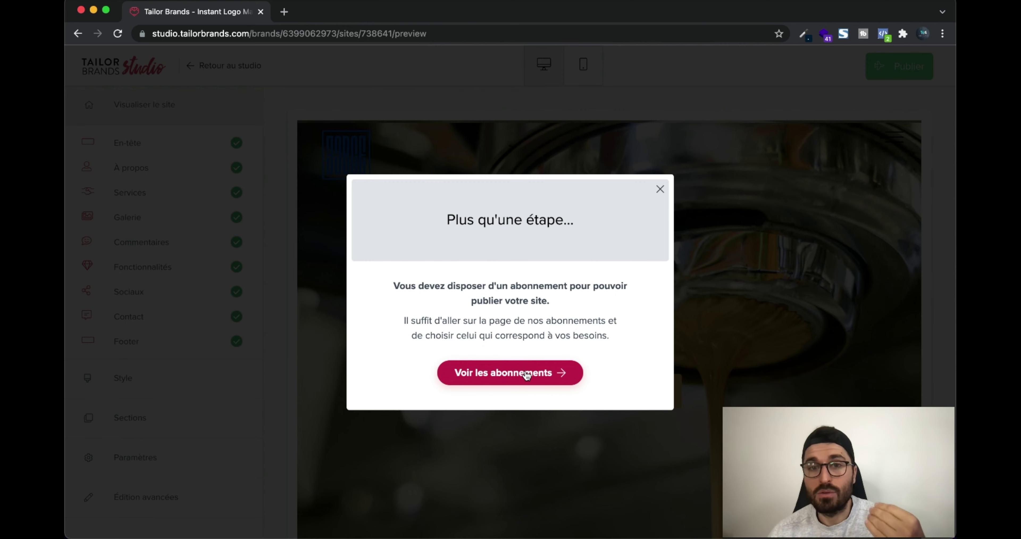
left_click(527, 374)
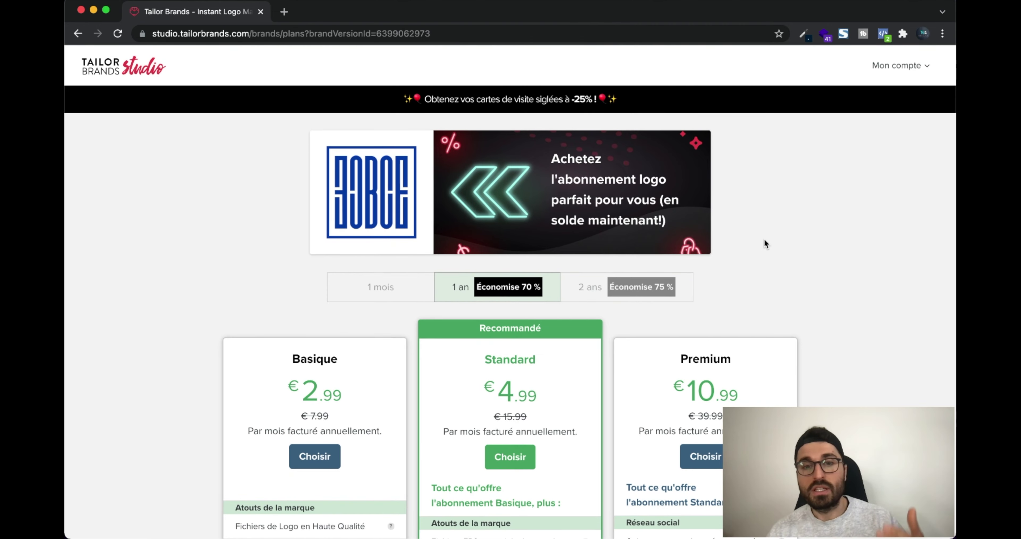
Compare monthly, yearly and two-year billing, ending on 2-year prices (Premium €7.99/month)
scroll(838, 246, "down", 5)
scroll(839, 241, "down", 3)
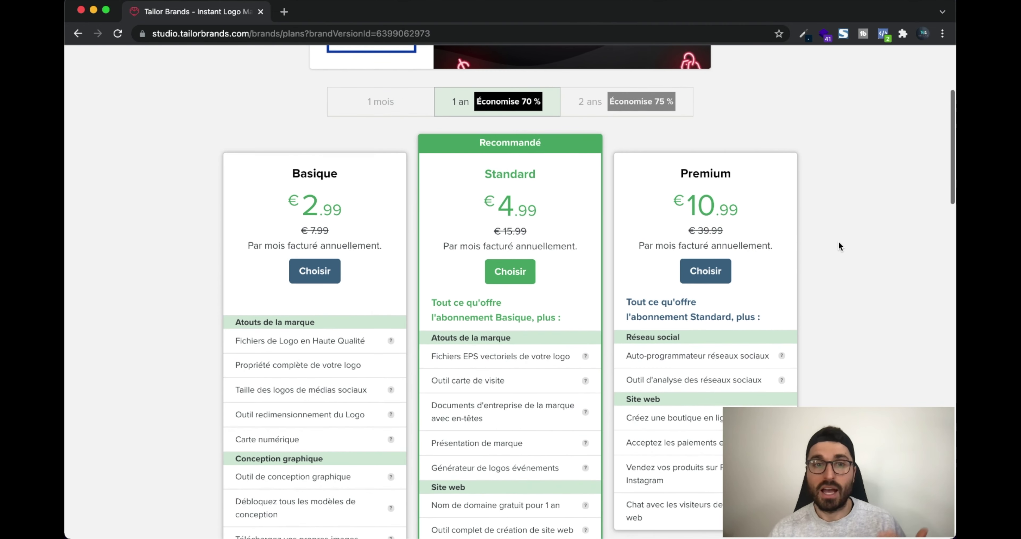
scroll(839, 242, "up", 6)
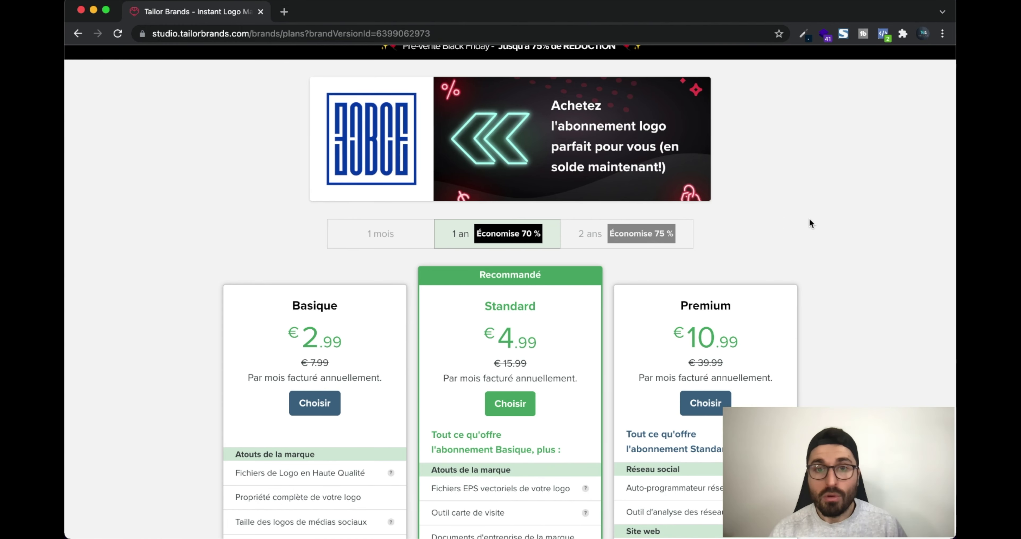
scroll(809, 223, "down", 2)
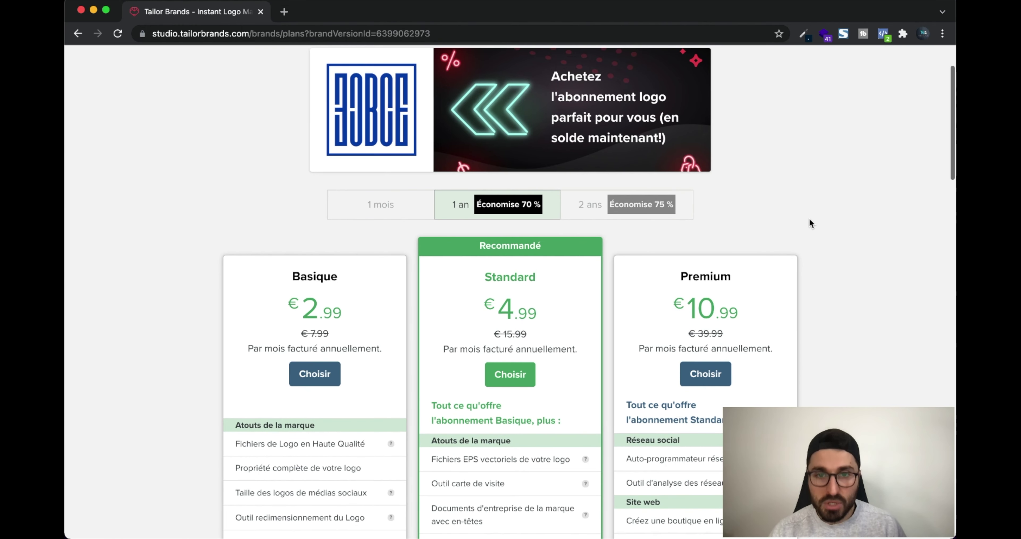
scroll(809, 219, "down", 2)
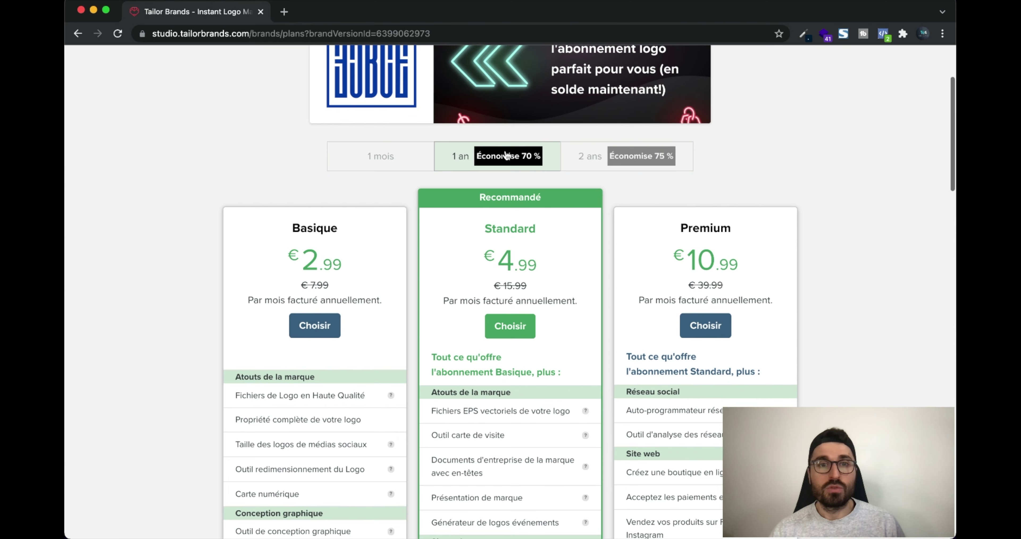
left_click(392, 161)
left_click(477, 160)
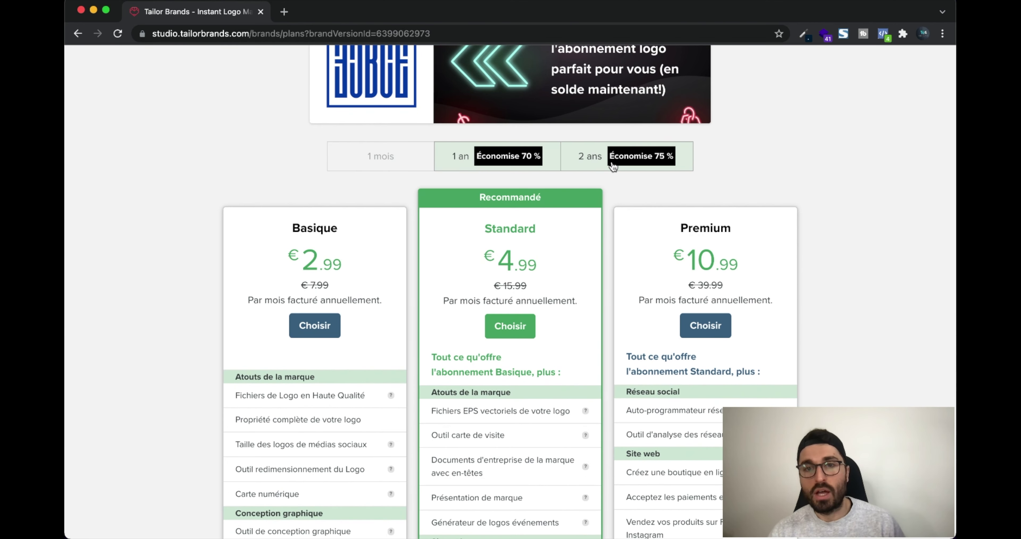
left_click(613, 163)
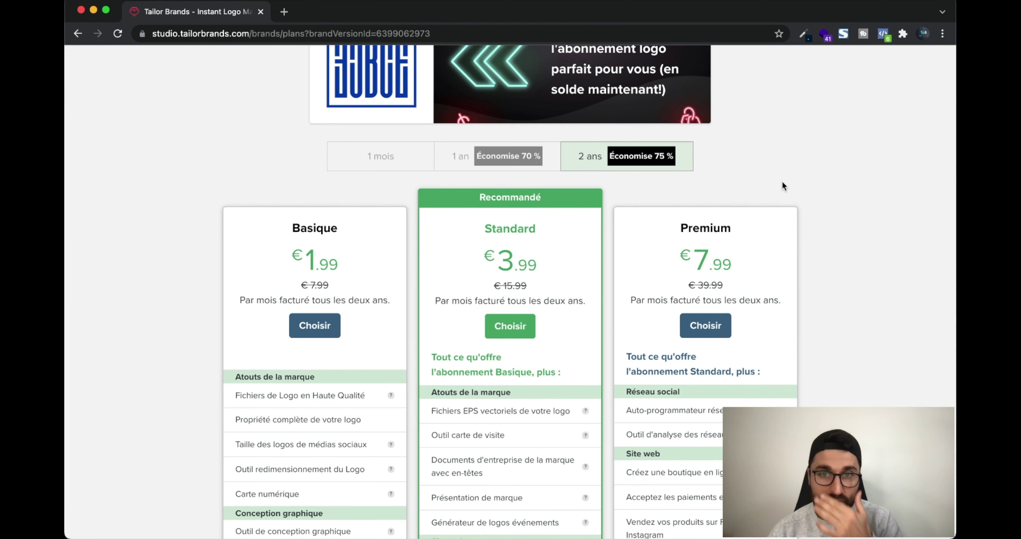
Scroll through the Basique, Standard and Premium feature lists at 2-year pricing
scroll(822, 182, "up", 3)
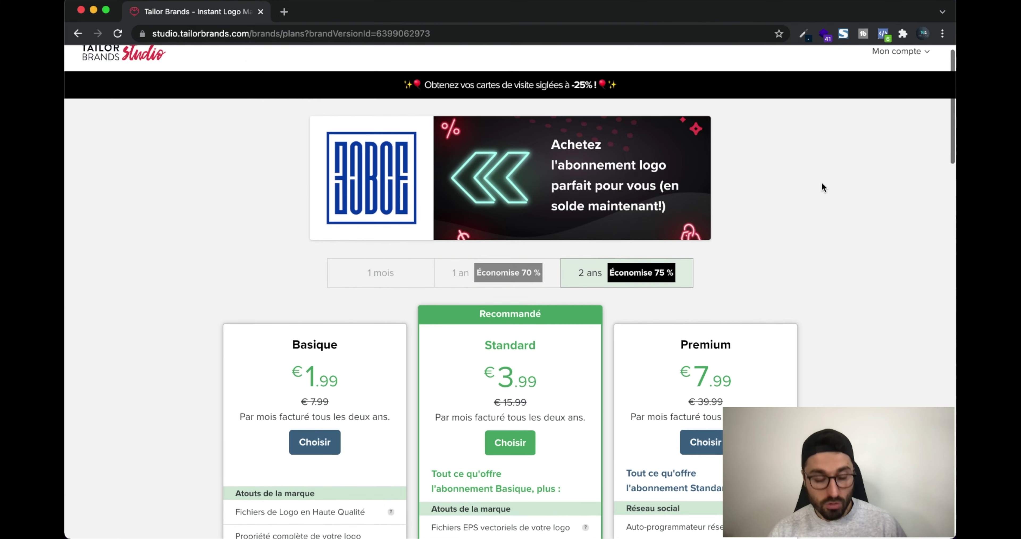
scroll(821, 182, "down", 4)
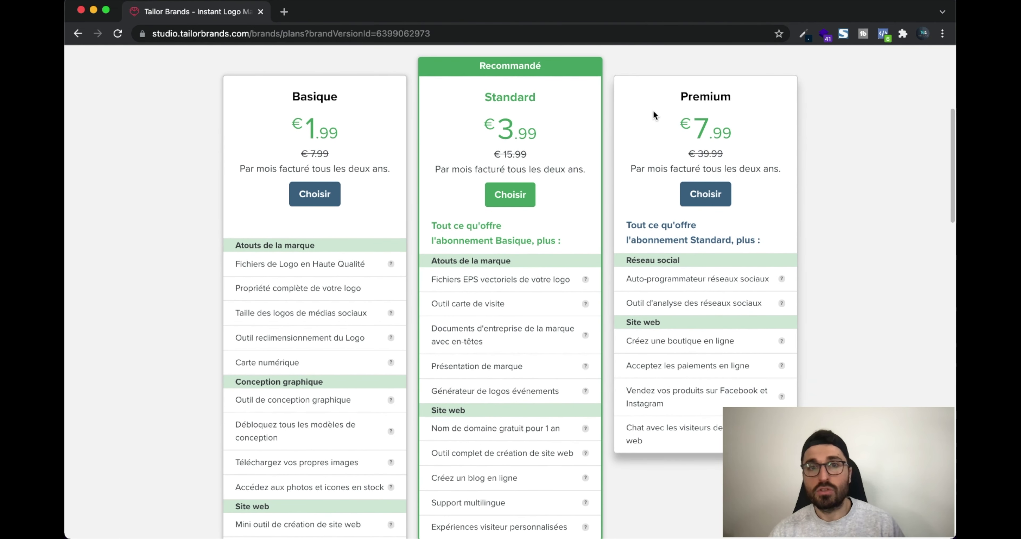
scroll(548, 138, "up", 2)
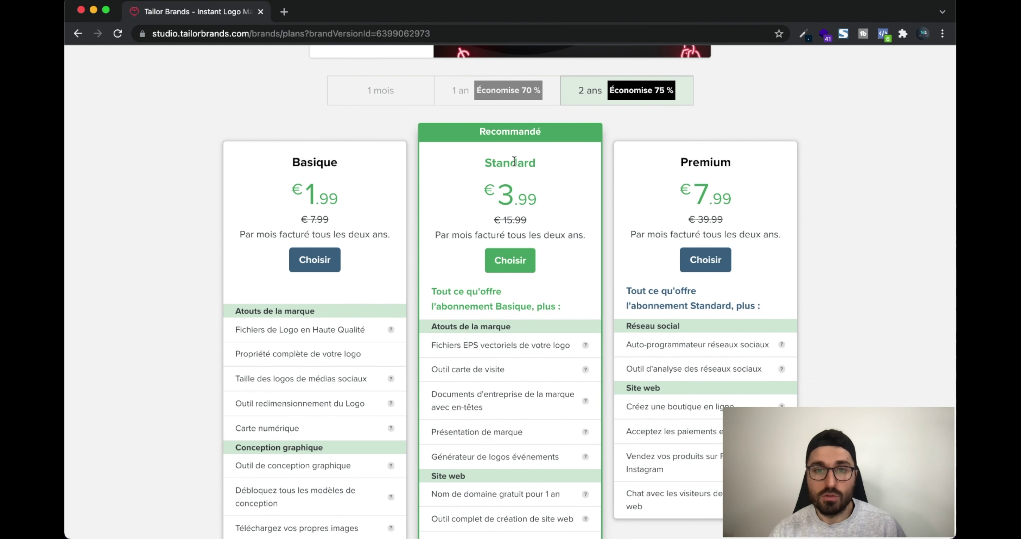
scroll(564, 195, "down", 4)
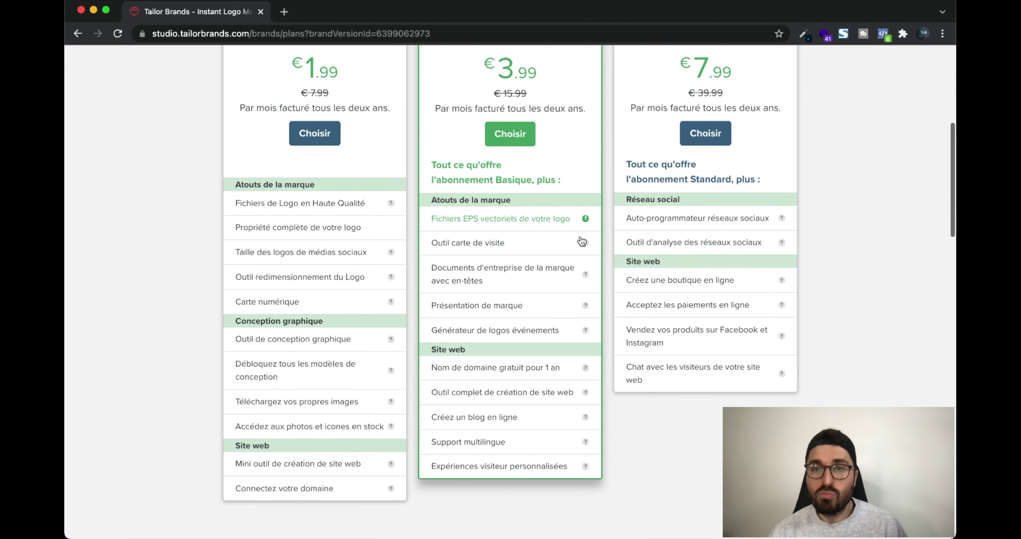
scroll(582, 308, "up", 1)
scroll(581, 309, "up", 1)
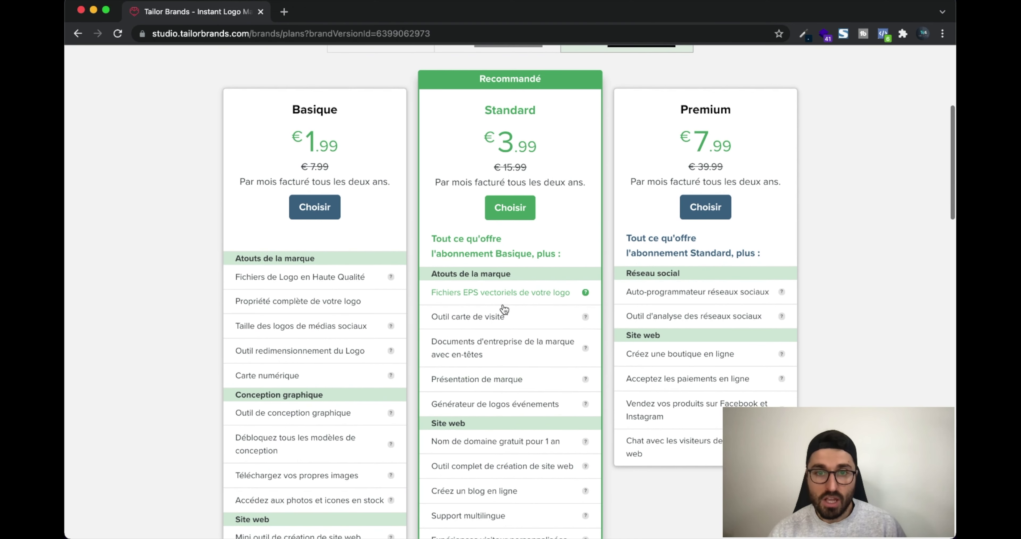
scroll(555, 301, "down", 1)
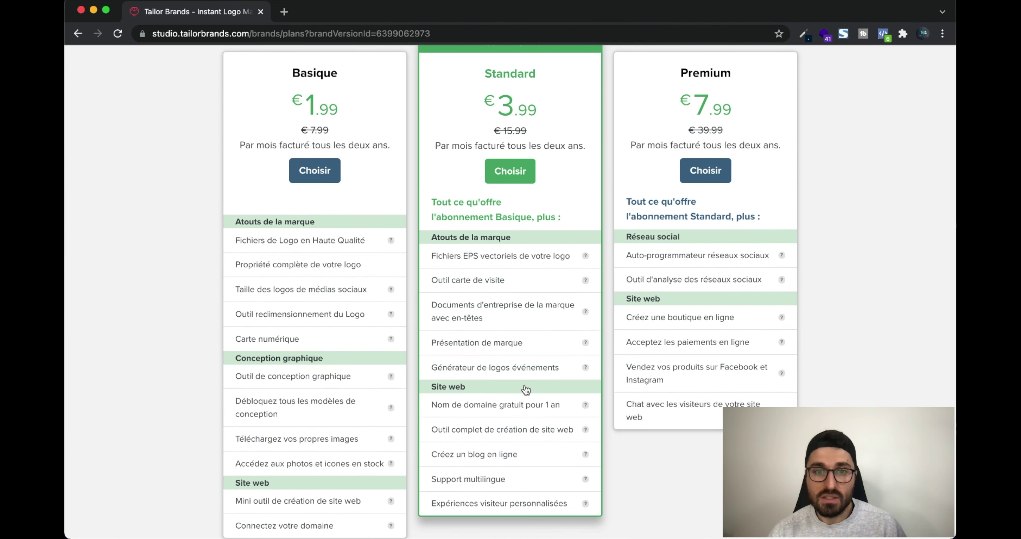
scroll(526, 389, "down", 1)
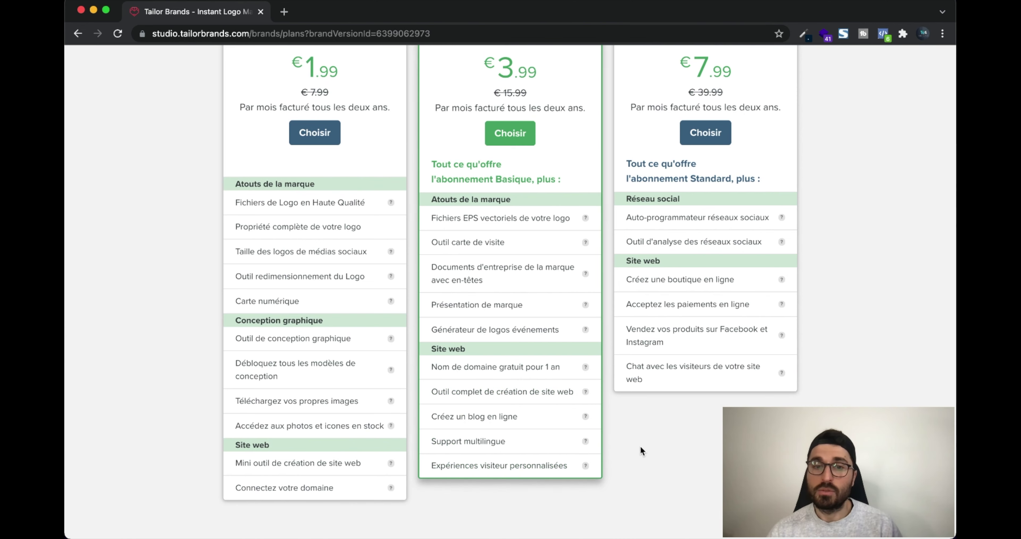
scroll(647, 446, "up", 2)
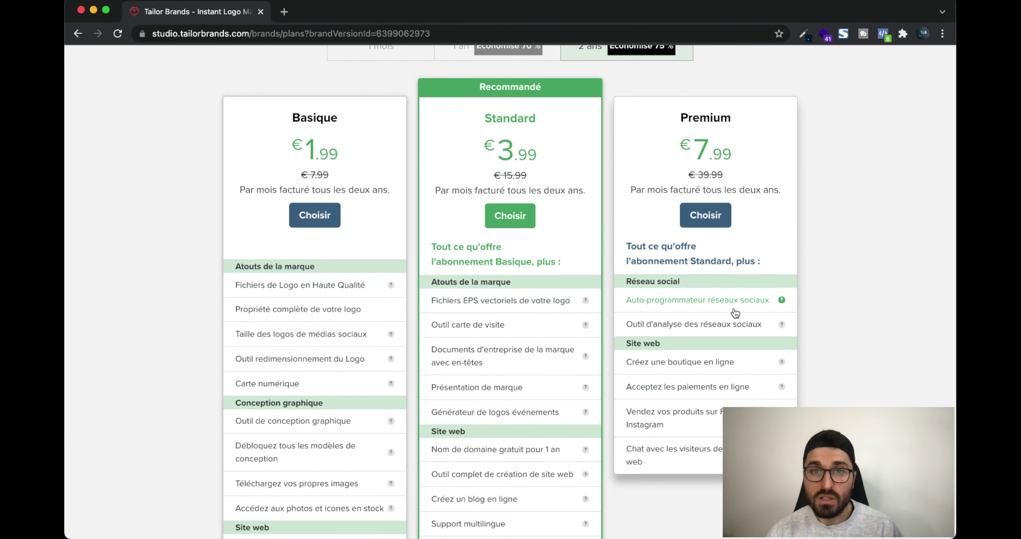
scroll(734, 317, "up", 1)
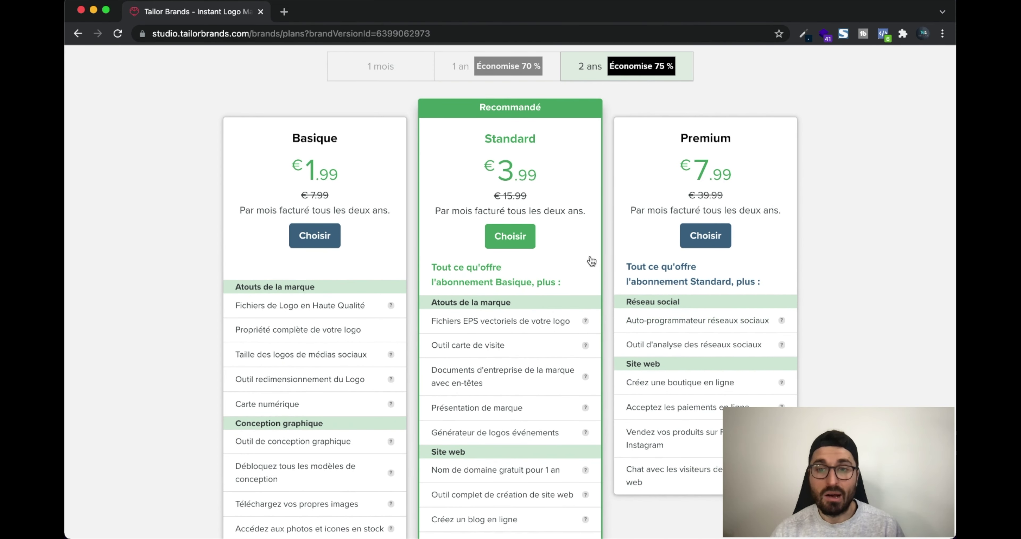
scroll(707, 293, "up", 3)
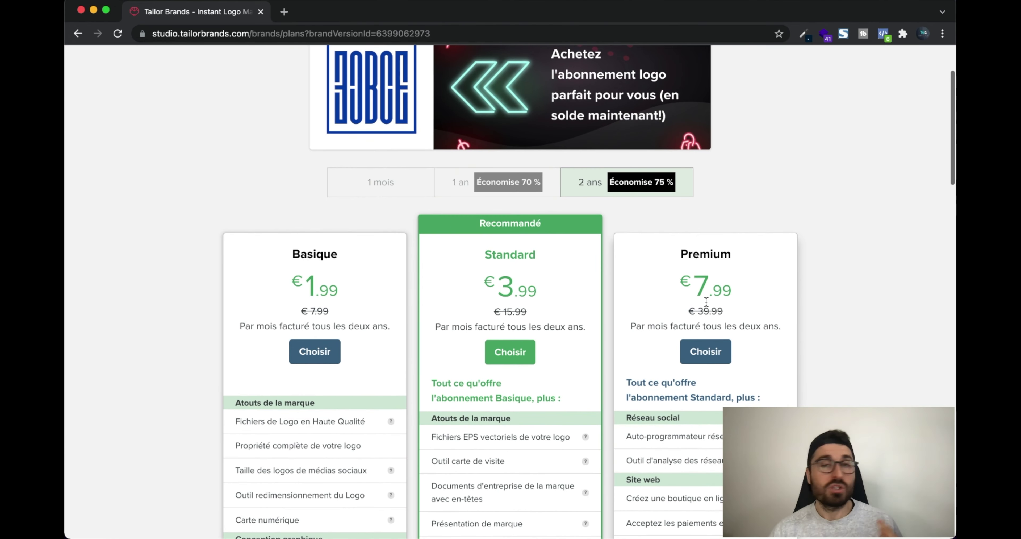
scroll(749, 285, "down", 4)
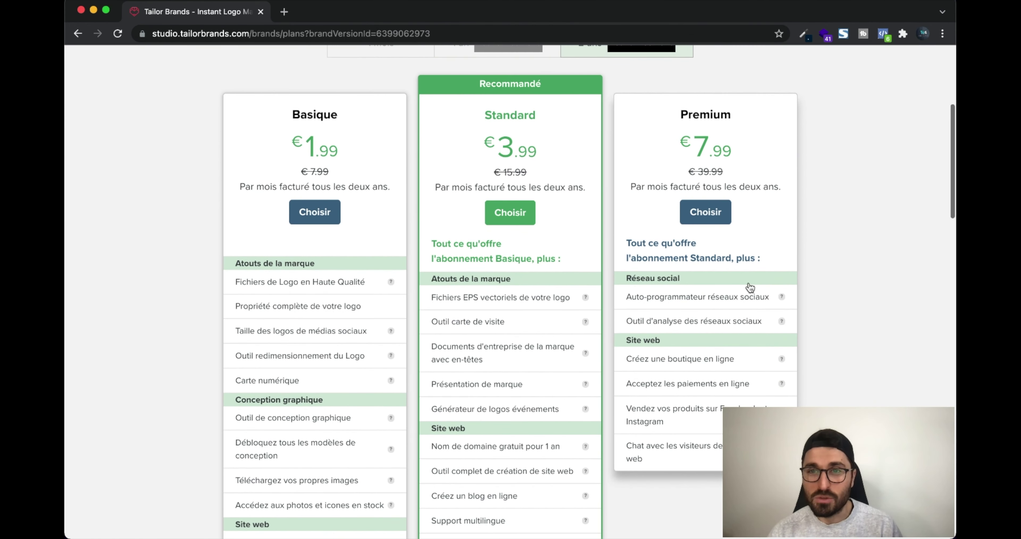
scroll(729, 317, "up", 4)
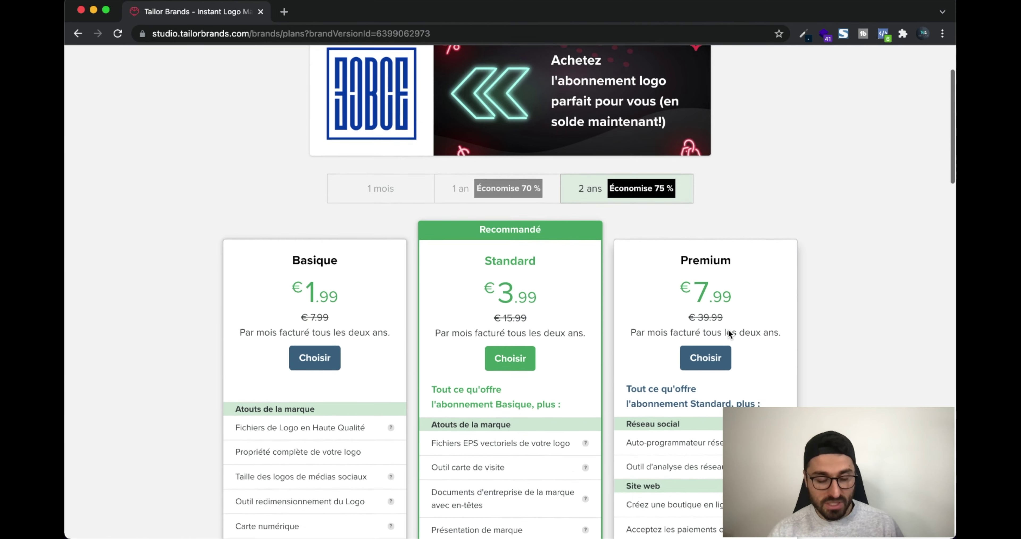
scroll(728, 332, "down", 3)
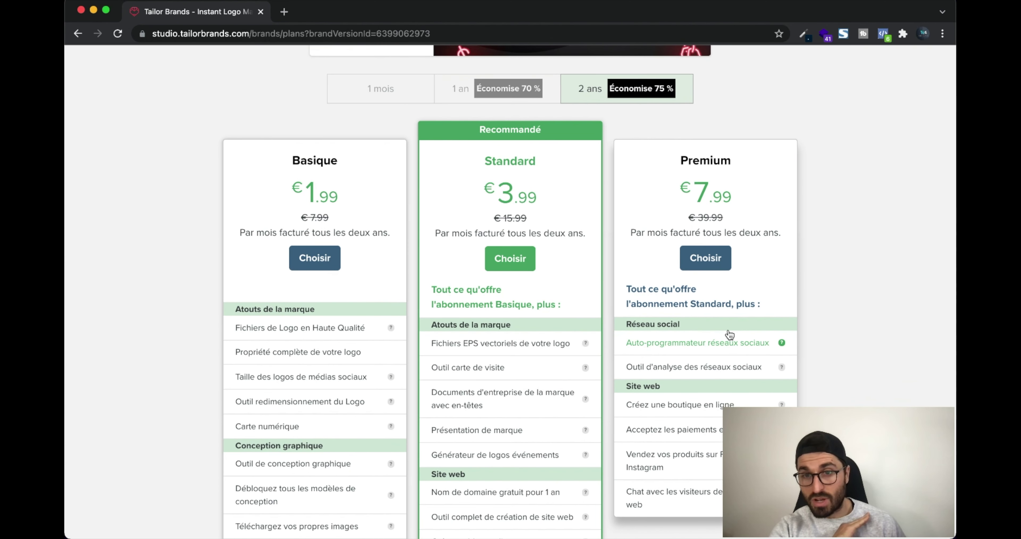
Choose Premium at checkout and compute 191,76/24 to confirm the €7.99 monthly price
left_click(717, 261)
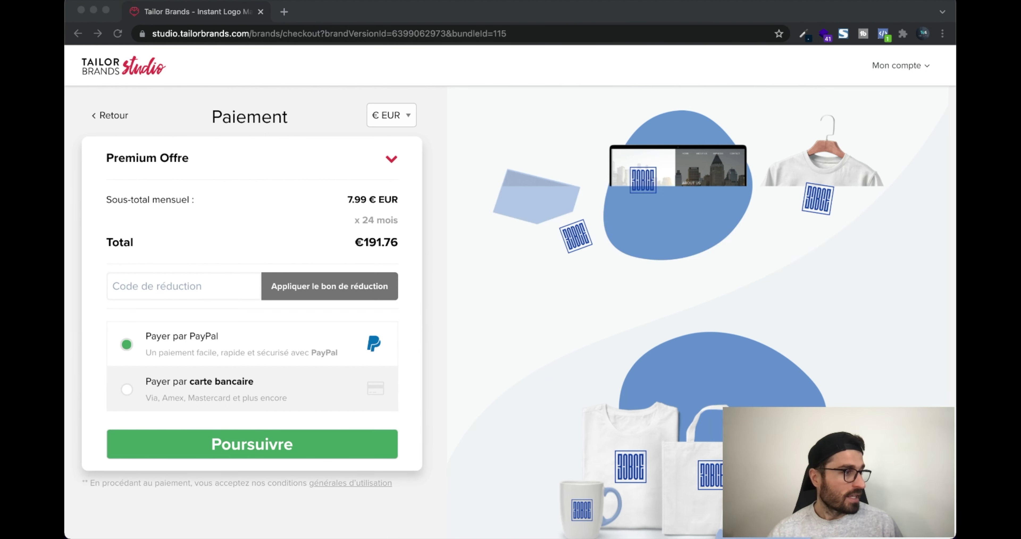
left_click(436, 195)
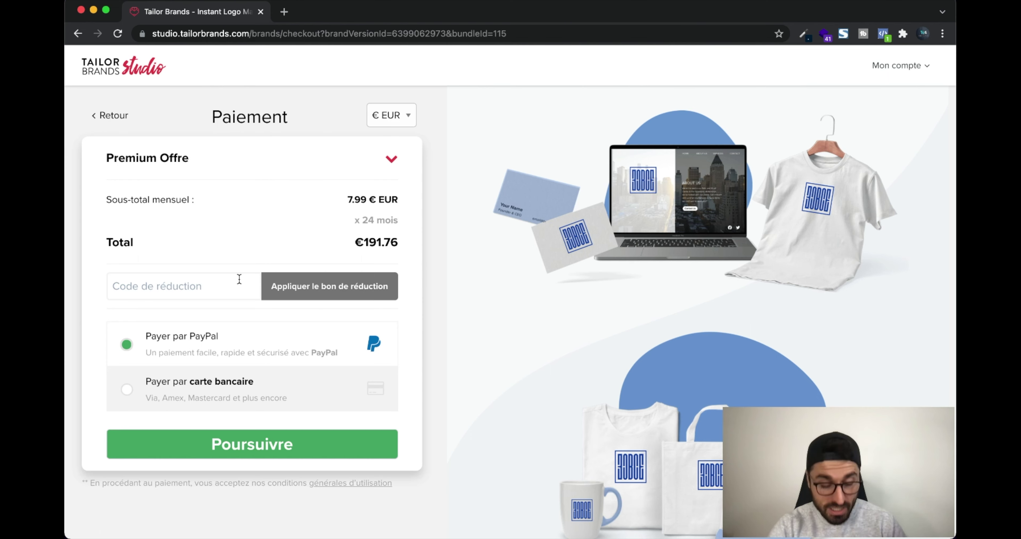
key("super+space")
type("1")
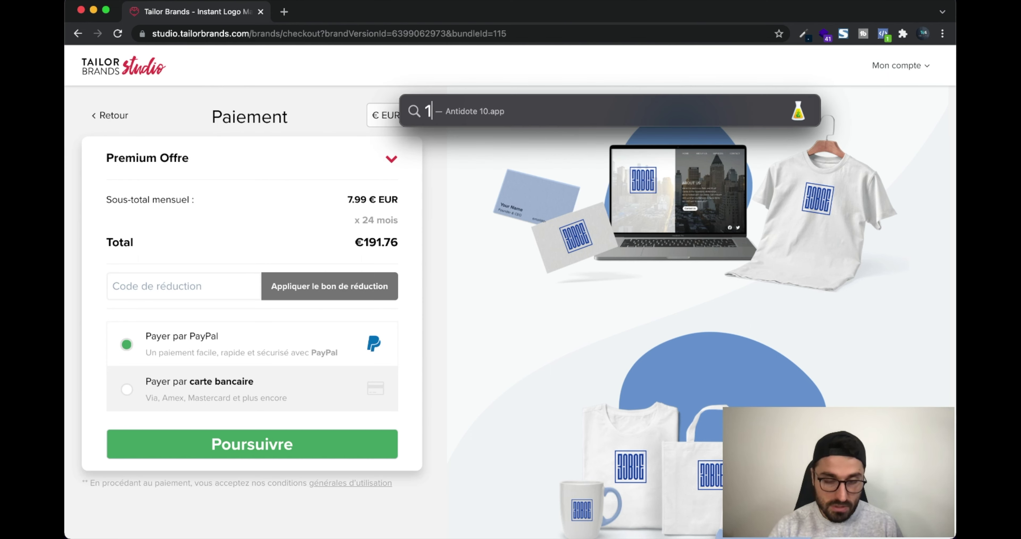
type("91,76/24")
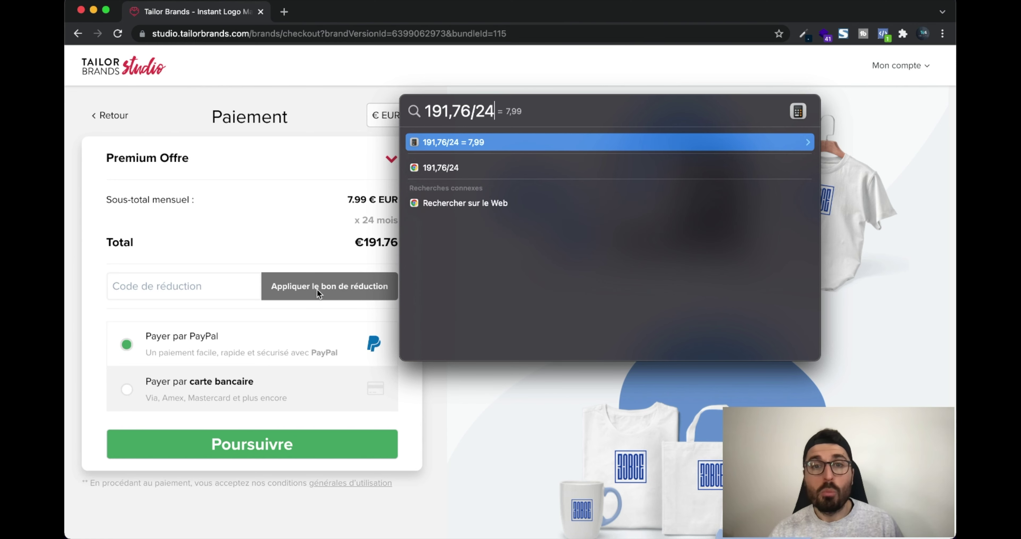
left_click(189, 286)
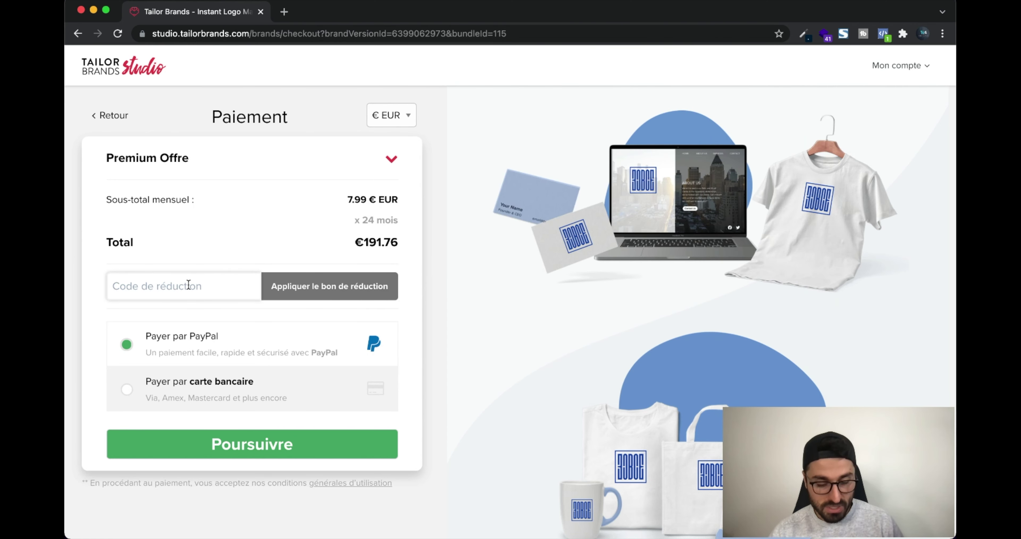
Apply the webavalanche30 discount for a €134.23 total and check 134,23/24 monthly
type("webavalanche30")
left_click(336, 291)
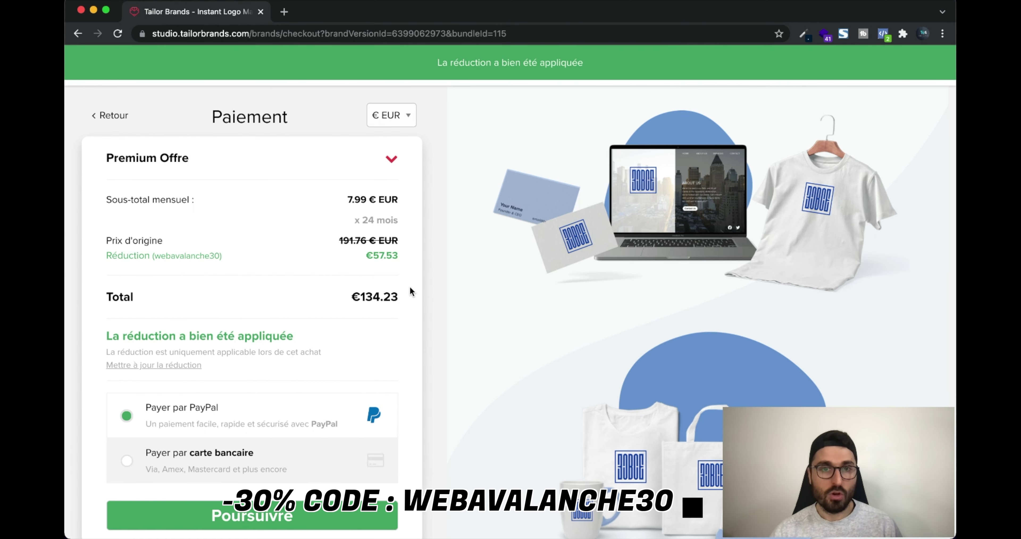
key("super+space")
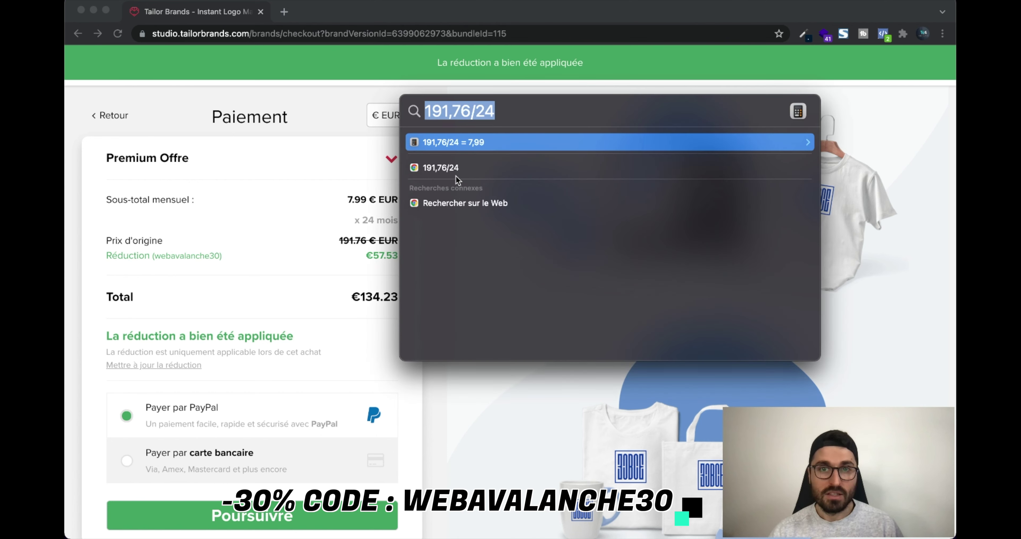
type("134")
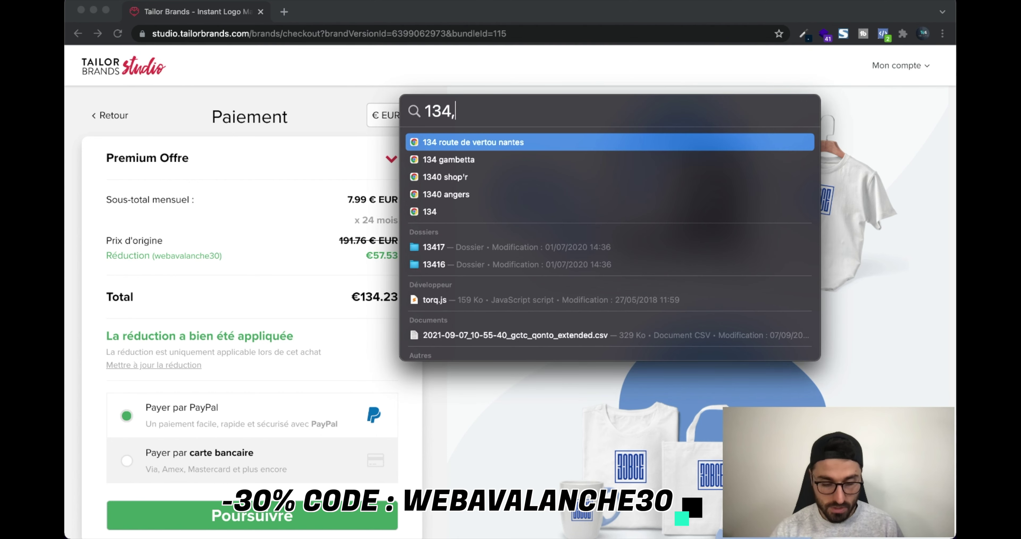
type(",23/24")
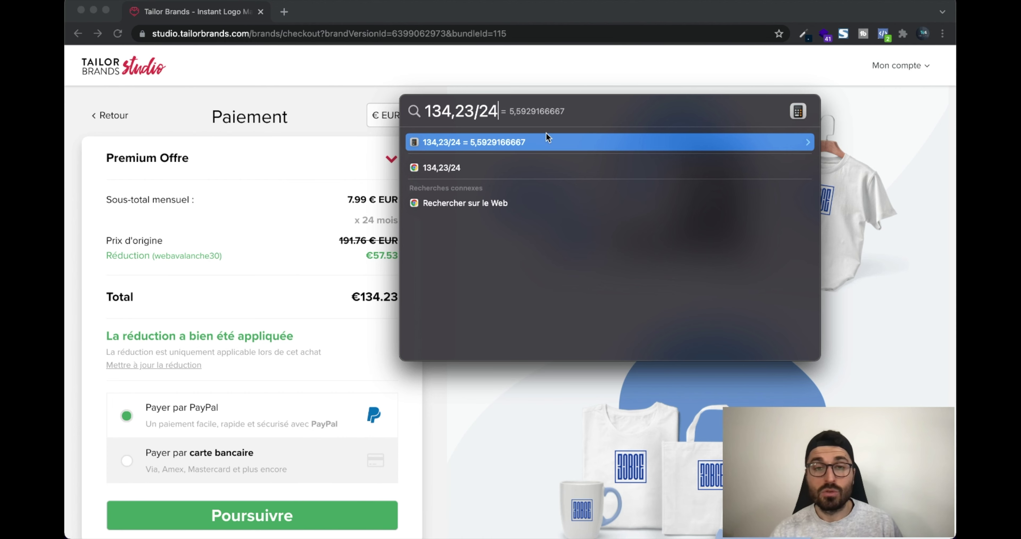
key("Escape")
key("Escape")
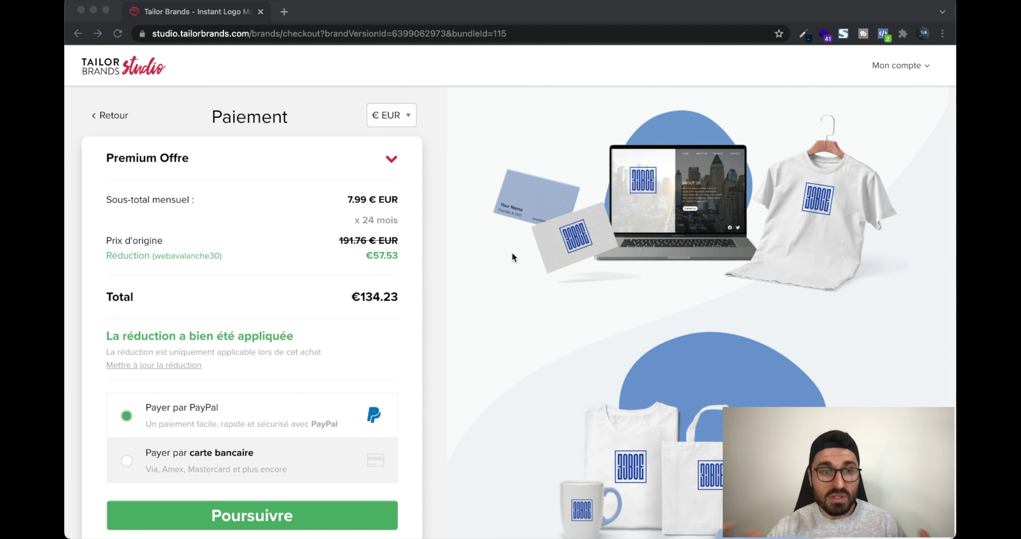
Pay for Premium by bank card, then publish the BCE site from the go-online prompt
scroll(512, 257, "up", 1)
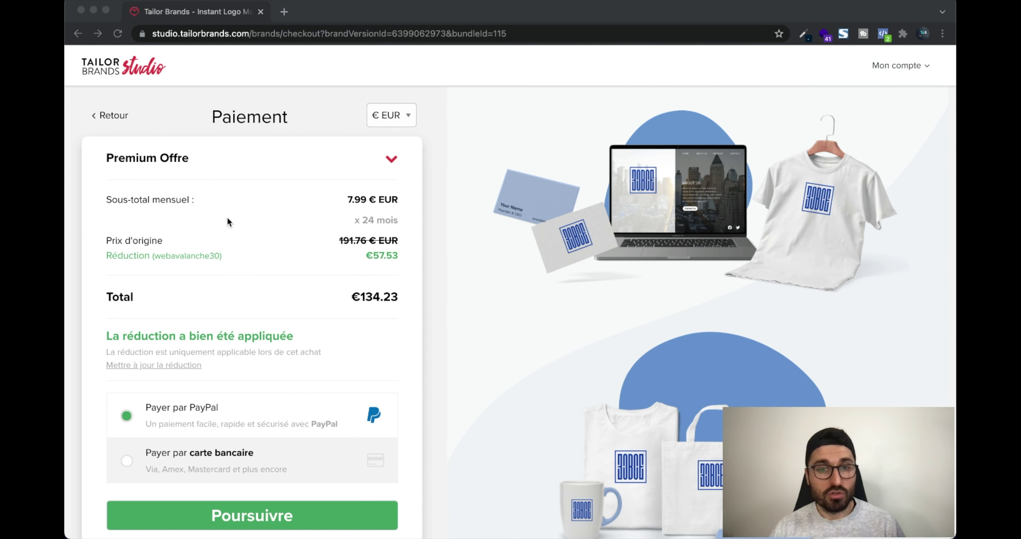
left_click(126, 460)
scroll(216, 462, "down", 2)
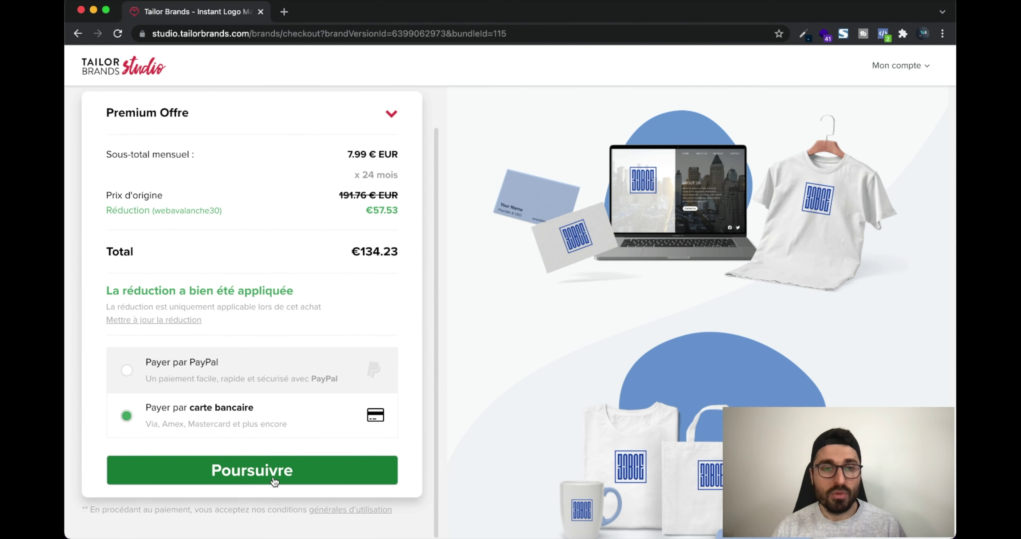
left_click(274, 481)
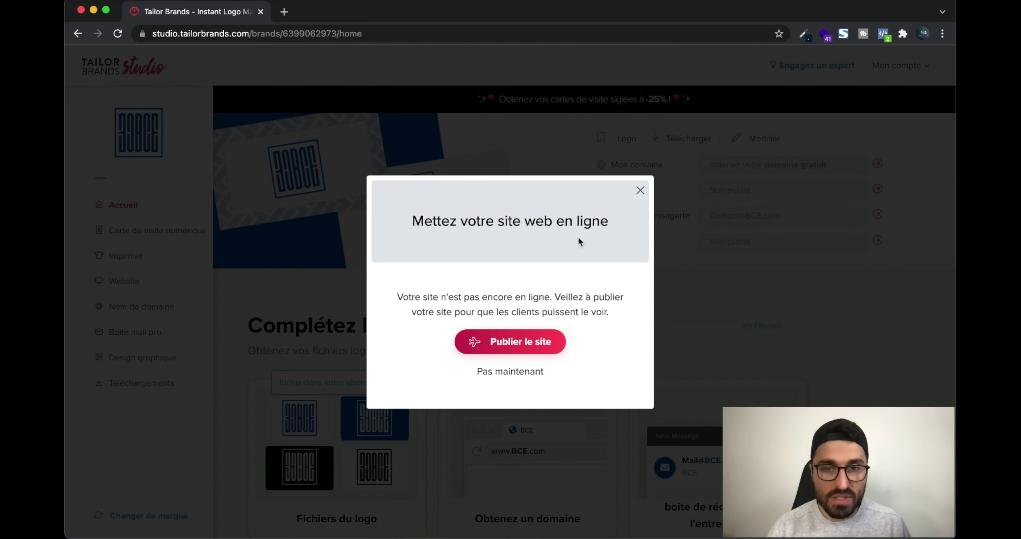
left_click(522, 341)
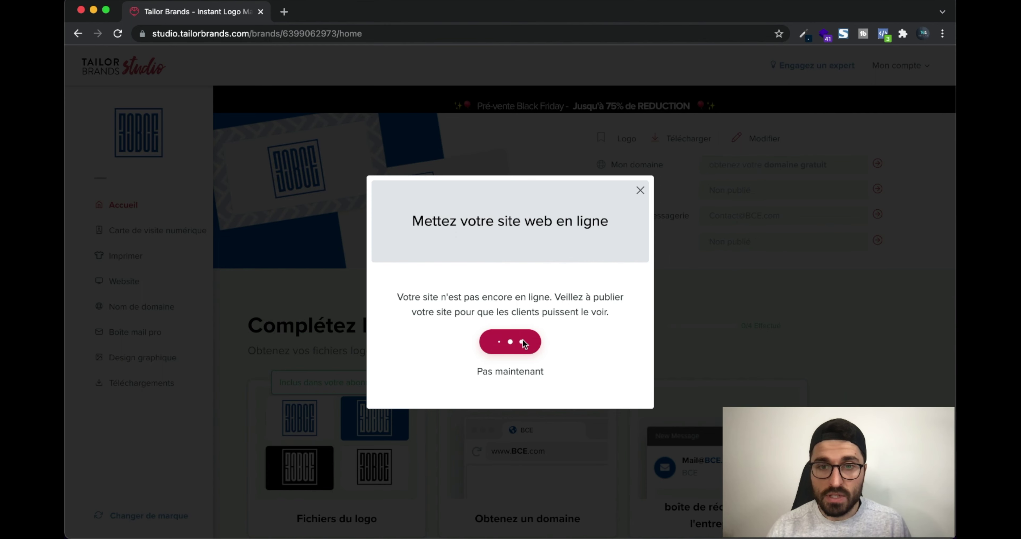
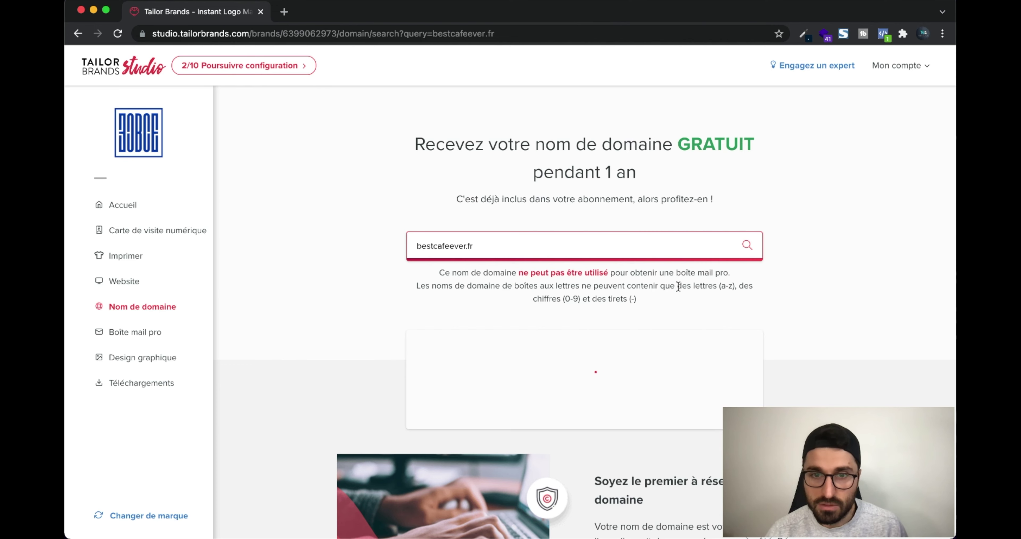
Reserve the alternative domain bestcafesever.com, reaching the €22.47 two-year checkout with privacy protection
scroll(620, 316, "down", 3)
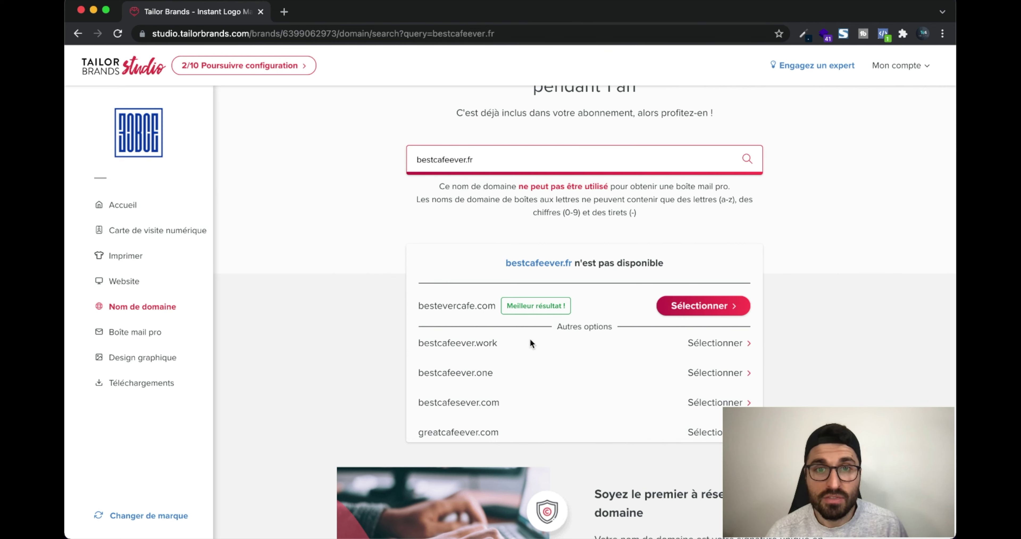
scroll(533, 354, "up", 2)
scroll(532, 355, "down", 2)
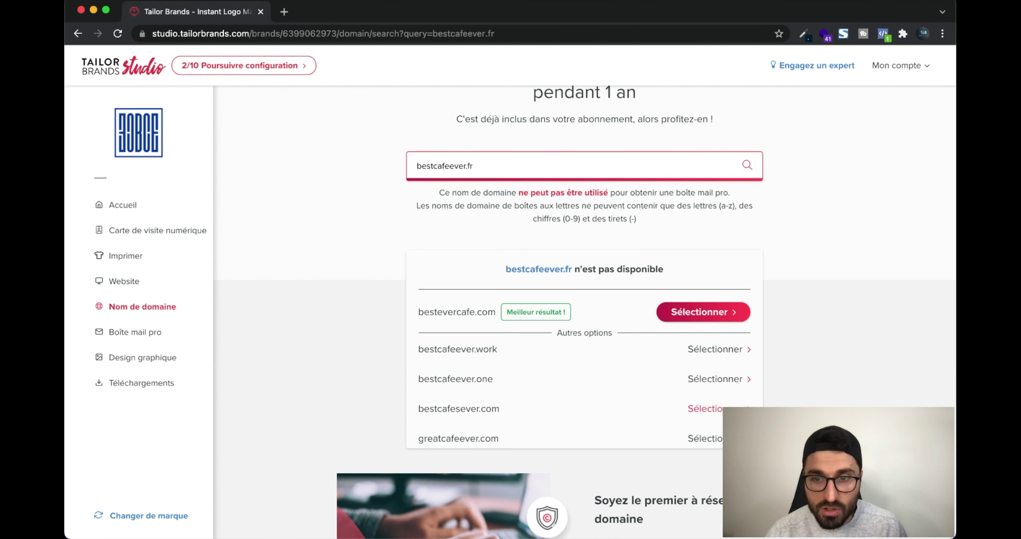
left_click(706, 408)
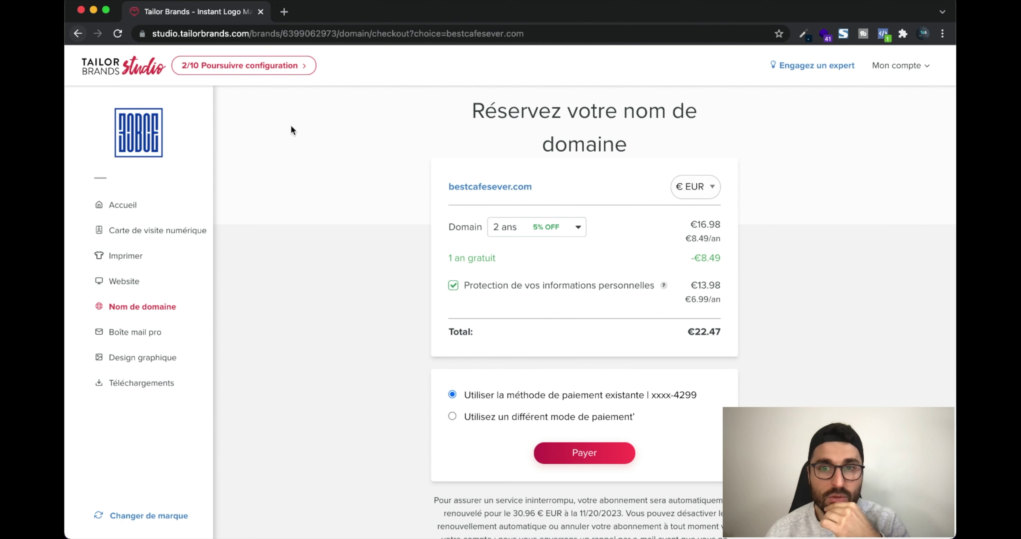
Check bestcafesever.com's registration durations, keep 2 ans, and return to the domain results
scroll(440, 301, "down", 1)
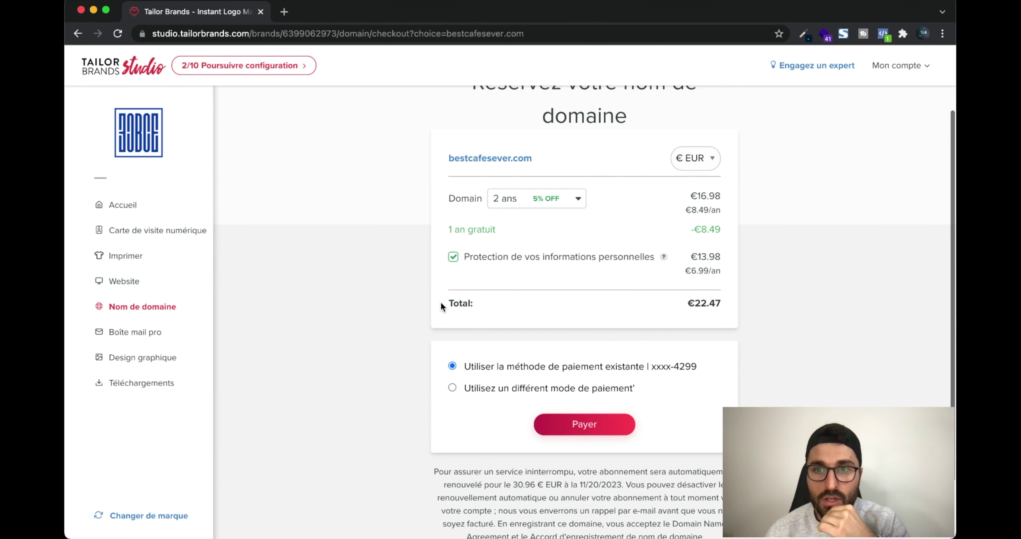
scroll(440, 301, "up", 1)
left_click(549, 232)
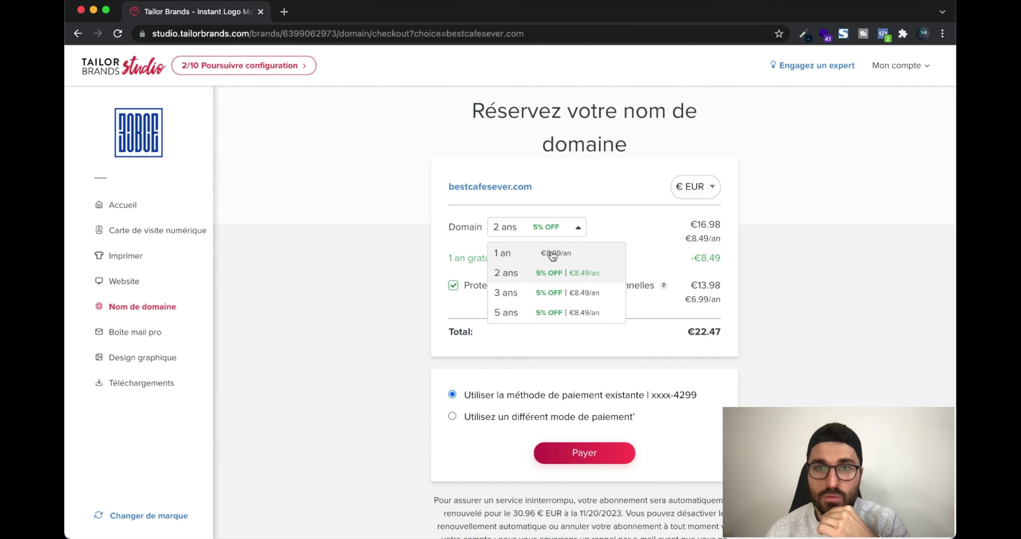
left_click(570, 234)
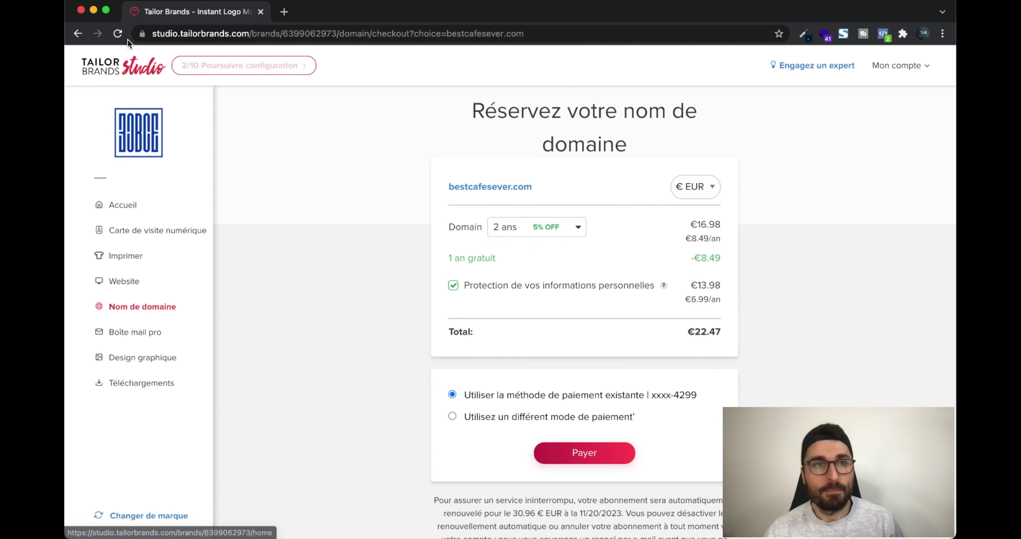
left_click(79, 34)
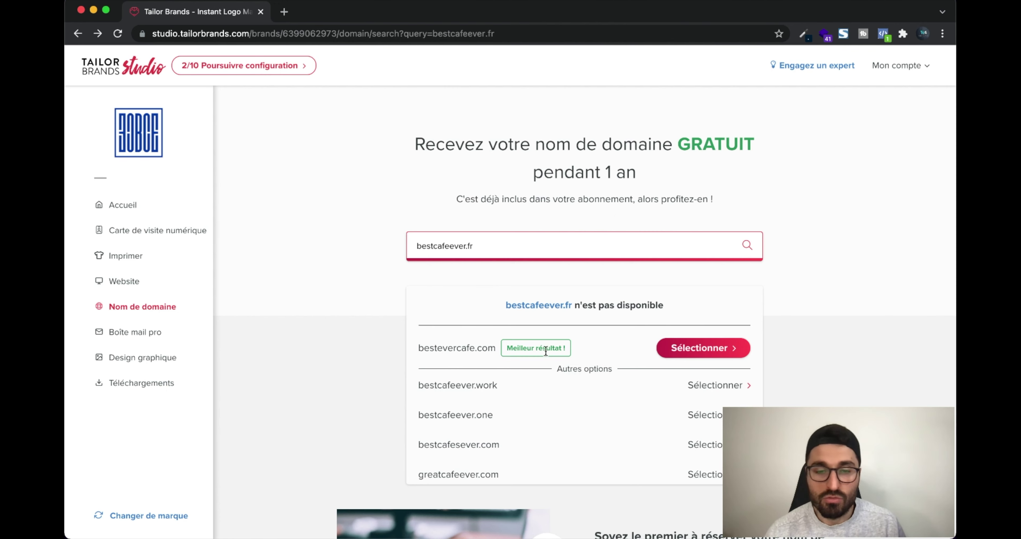
Open the checkout for the best-result domain bestevercafe.com
scroll(599, 348, "down", 5)
scroll(674, 301, "up", 2)
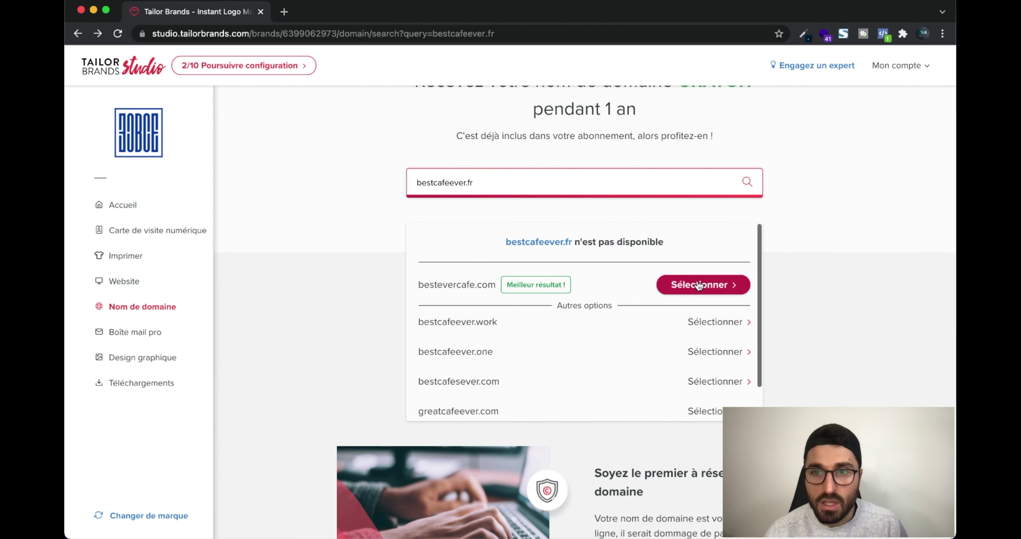
left_click(695, 285)
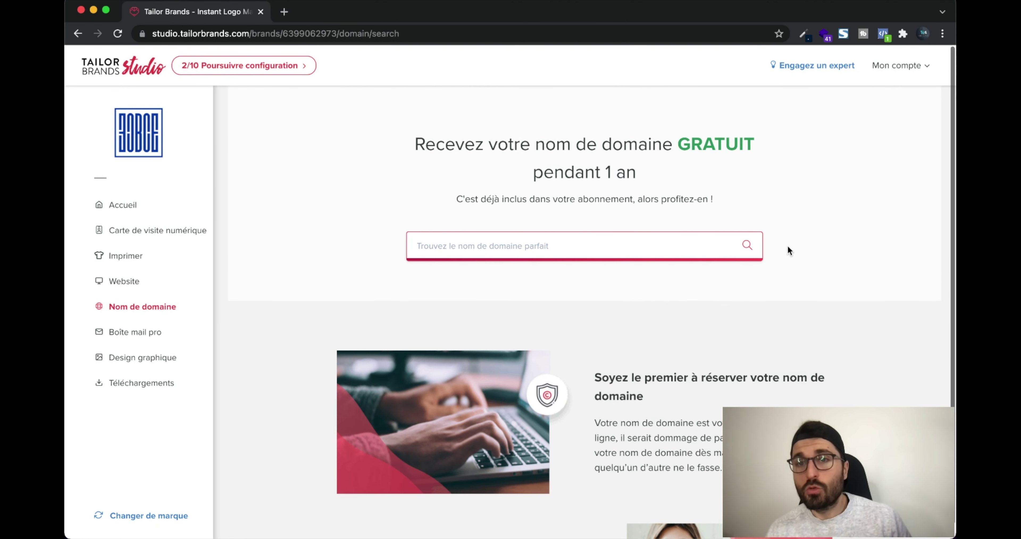
Review the Boîte mail pro offer and start buying a G Suite professional mailbox
left_click(152, 334)
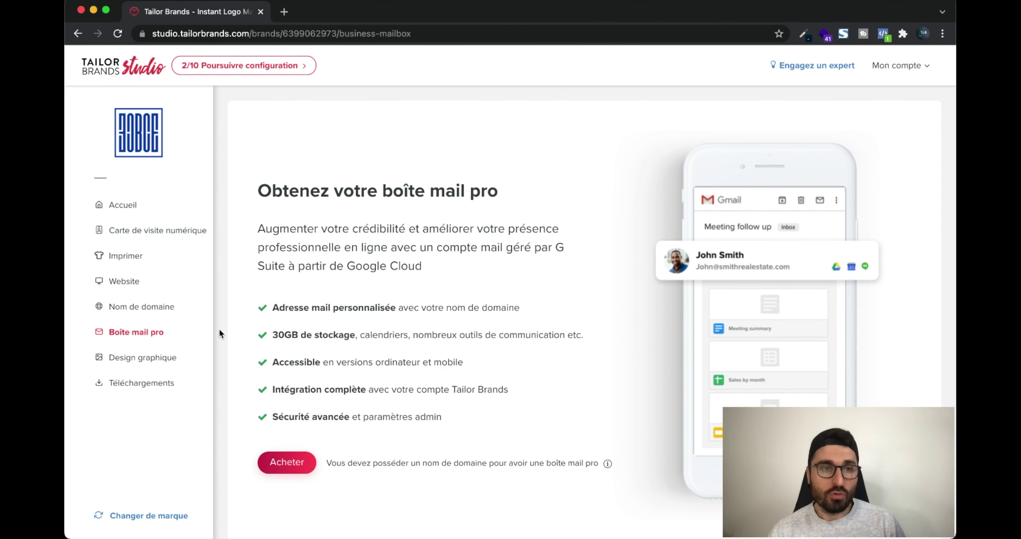
left_click(146, 318)
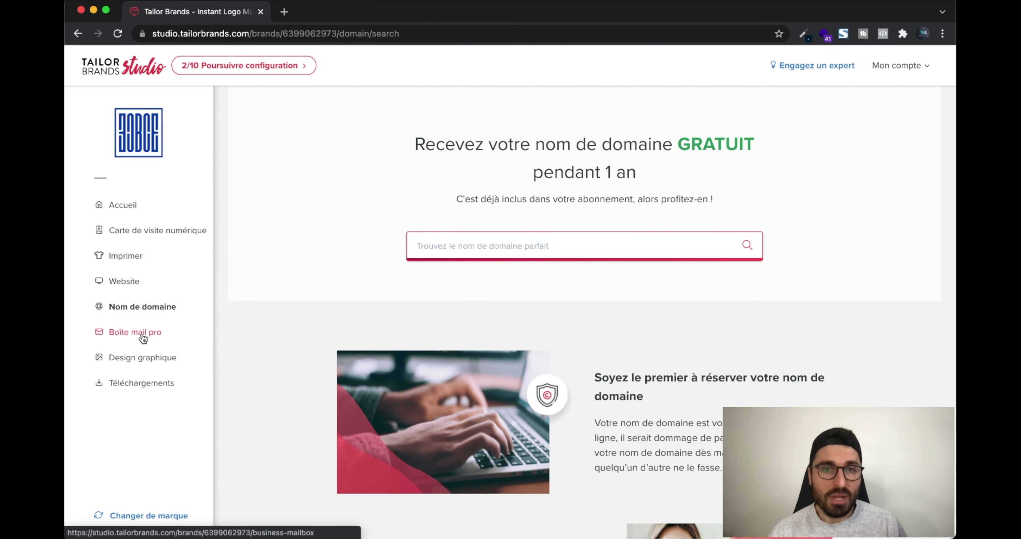
left_click(143, 335)
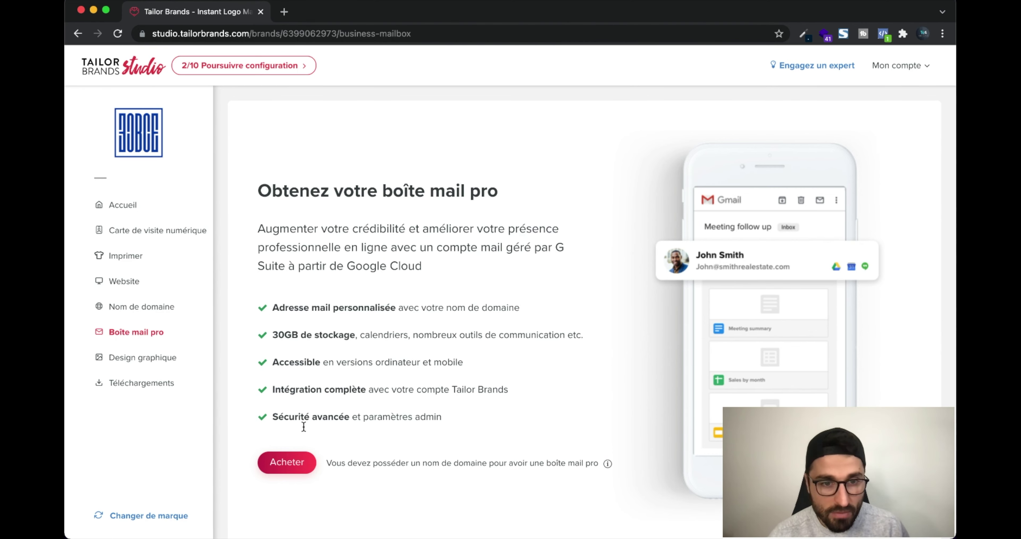
left_click(288, 462)
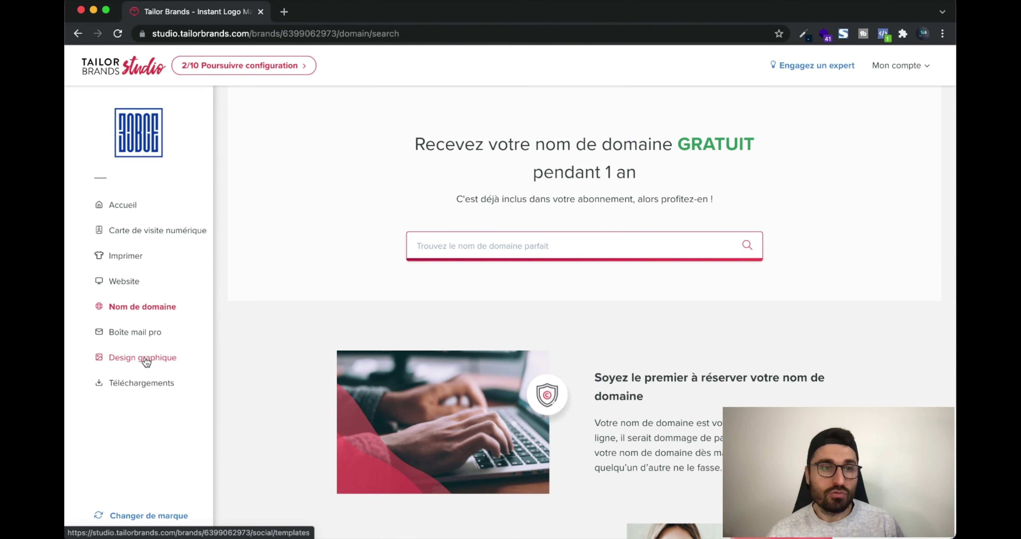
Launch a new graphic design set from the Design graphique section with Créer
left_click(157, 358)
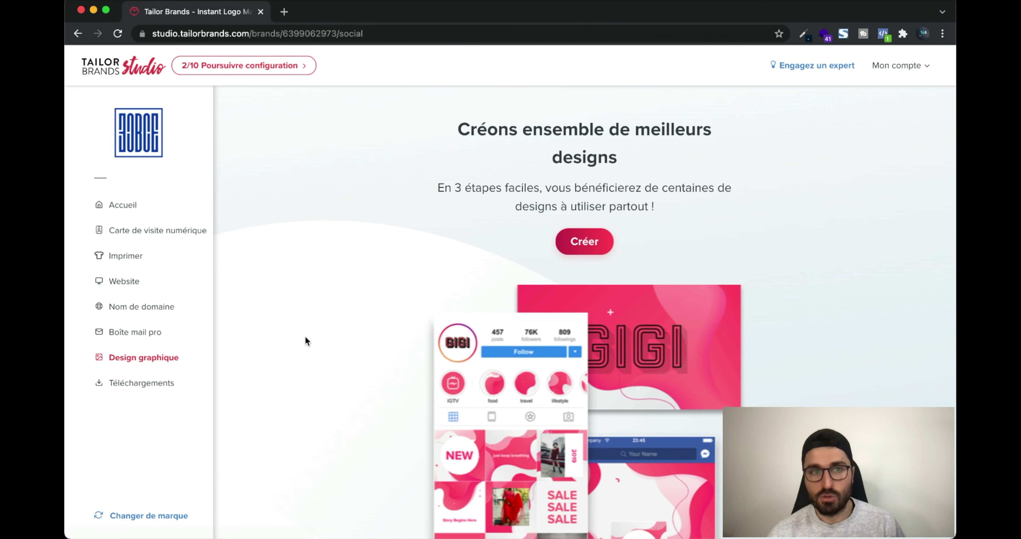
left_click(594, 247)
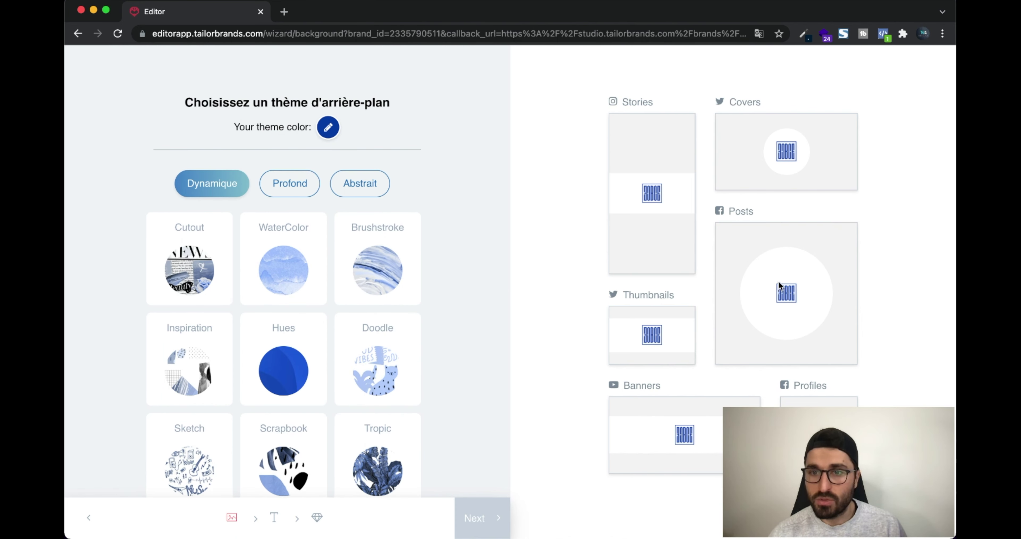
Apply the Leather background from the Profond themes with a brown theme colour
scroll(368, 242, "down", 1)
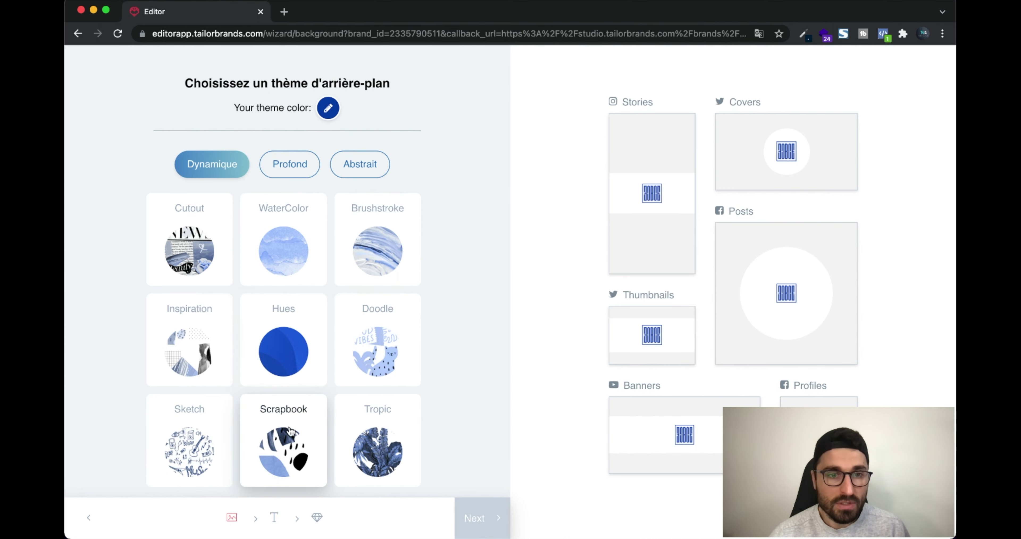
left_click(276, 160)
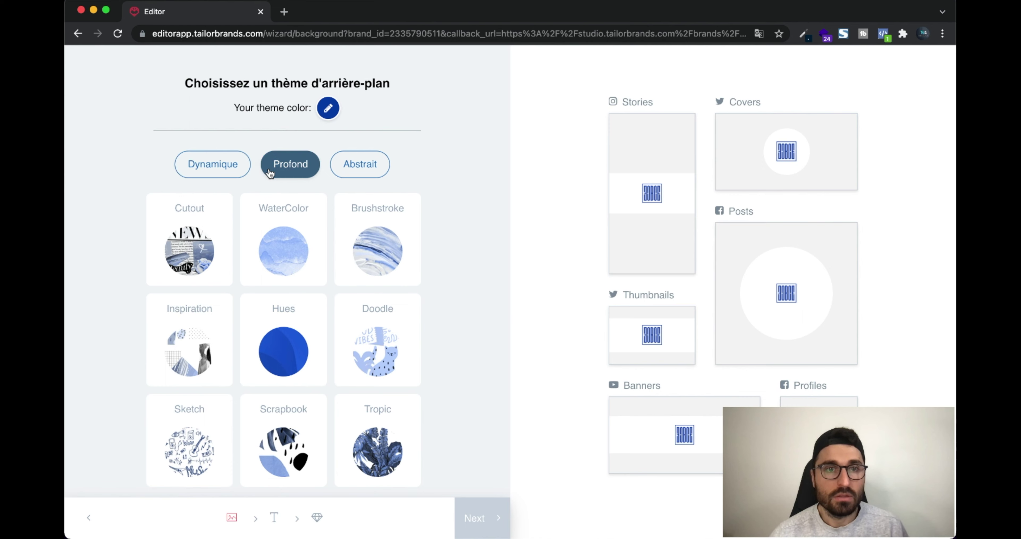
left_click(372, 158)
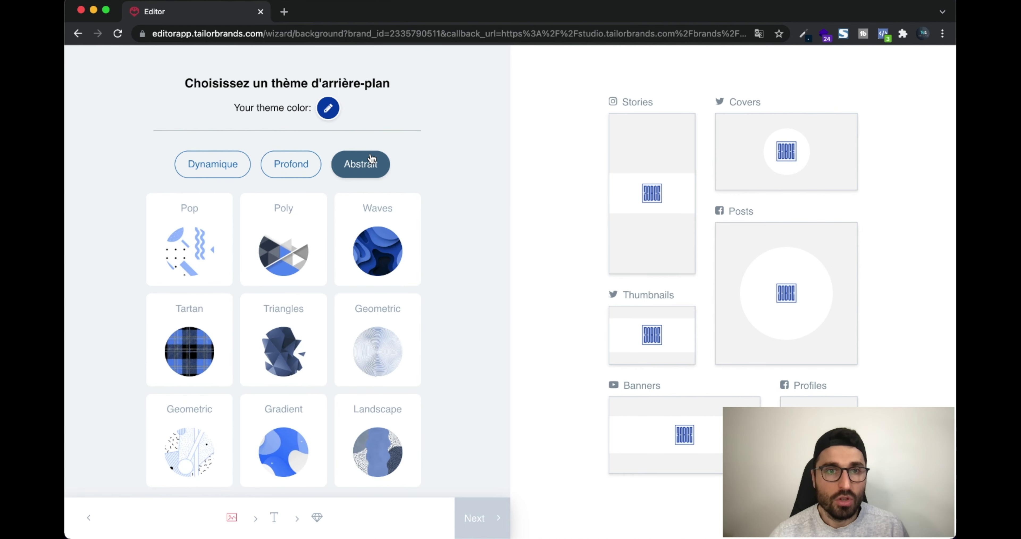
left_click(292, 174)
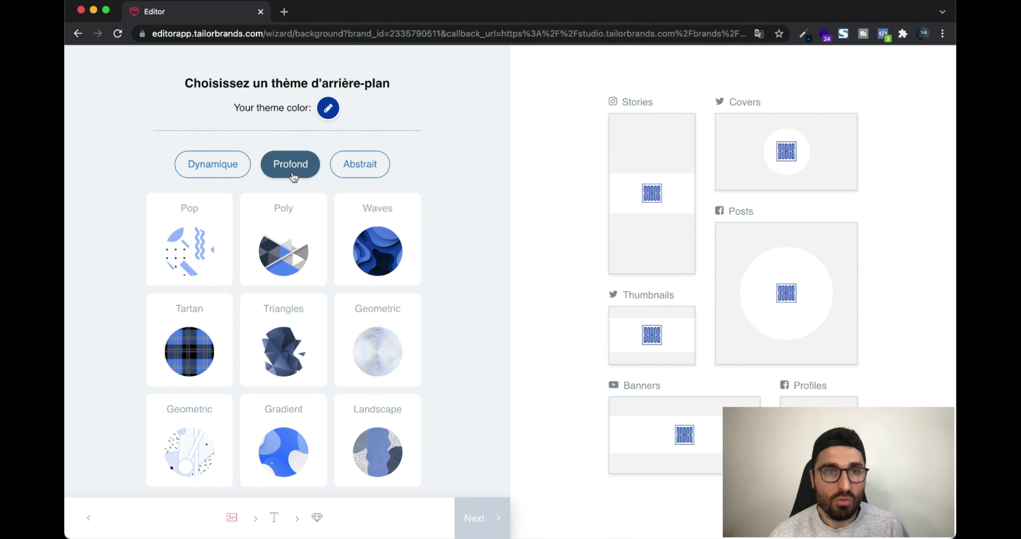
left_click(323, 116)
left_click(245, 346)
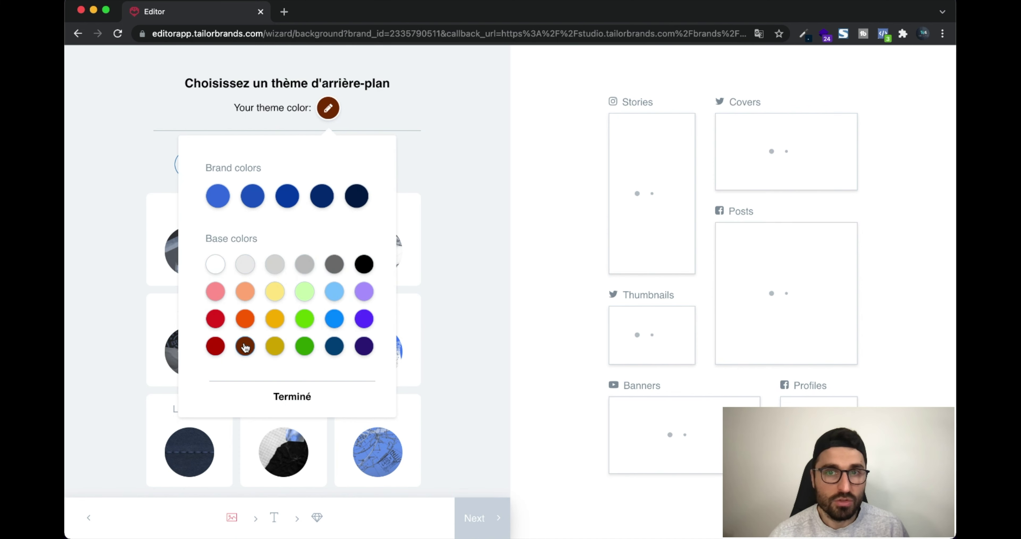
left_click(297, 397)
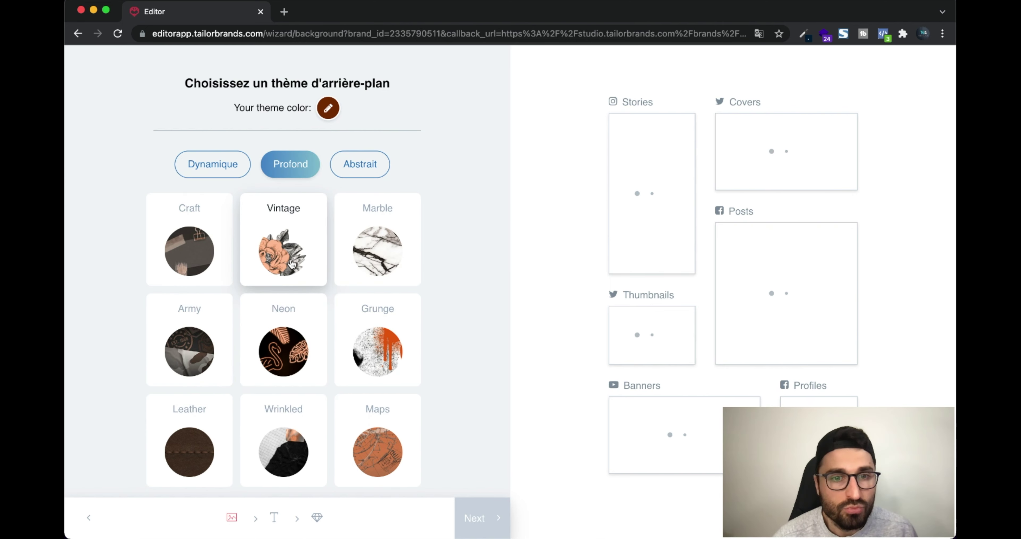
left_click(185, 460)
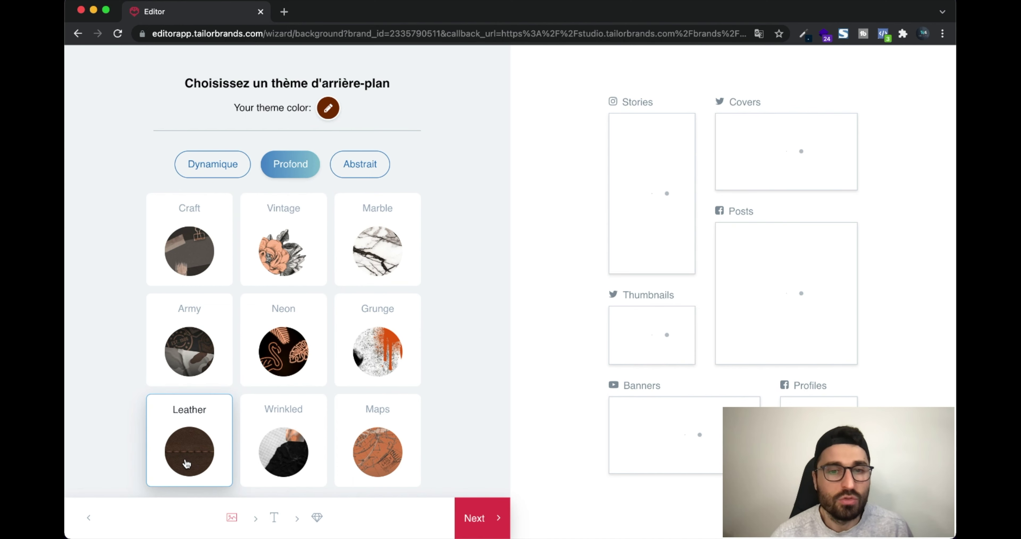
left_click(489, 518)
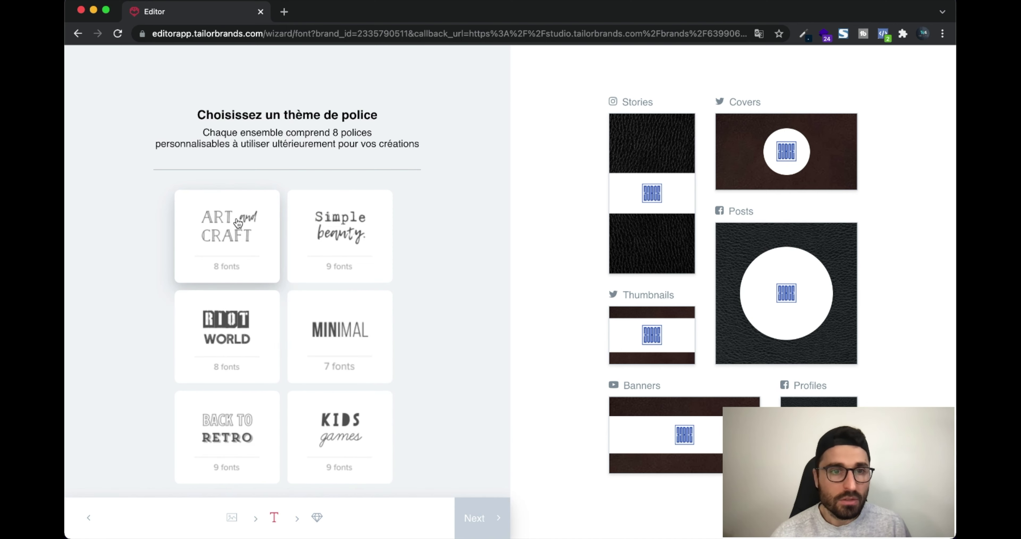
Pick the Simple beauty font theme and go on to the studio's new-design page
left_click(347, 243)
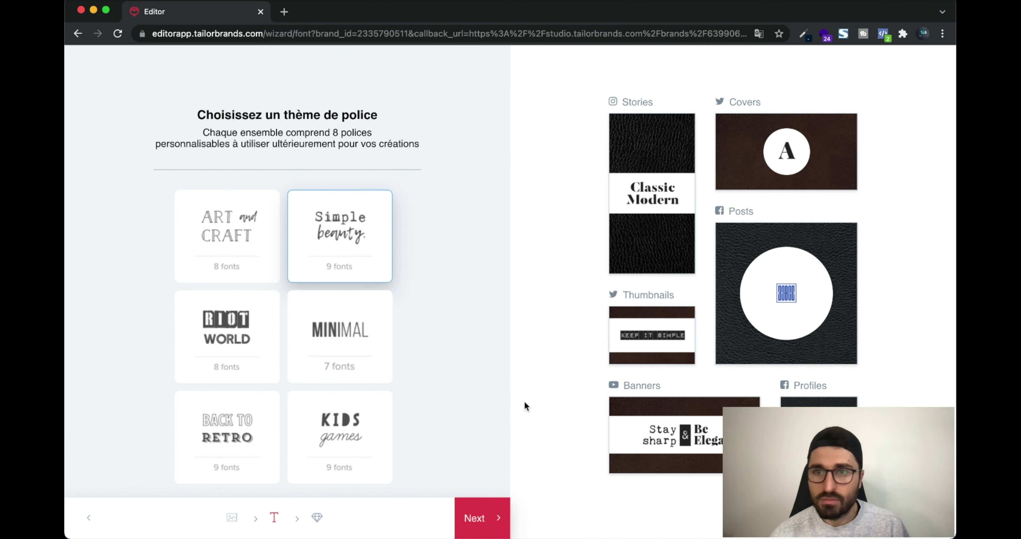
left_click(486, 516)
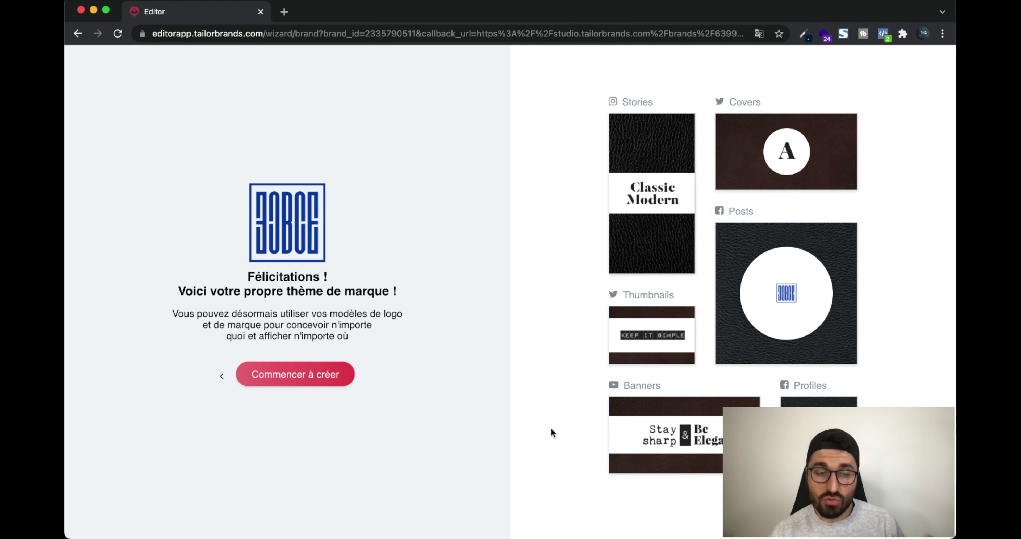
left_click(309, 375)
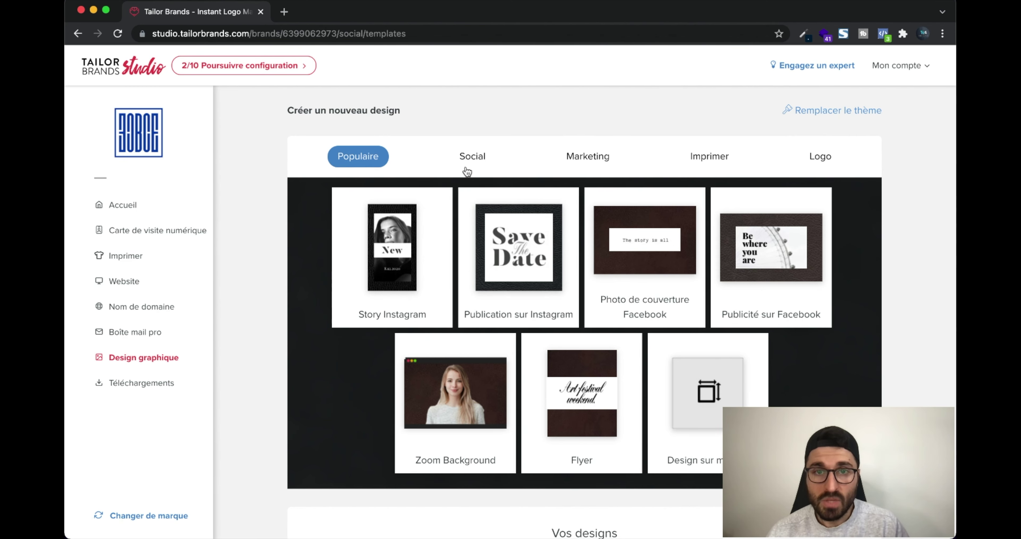
Open a new Instagram post from the Social templates with a leather starter design
left_click(469, 158)
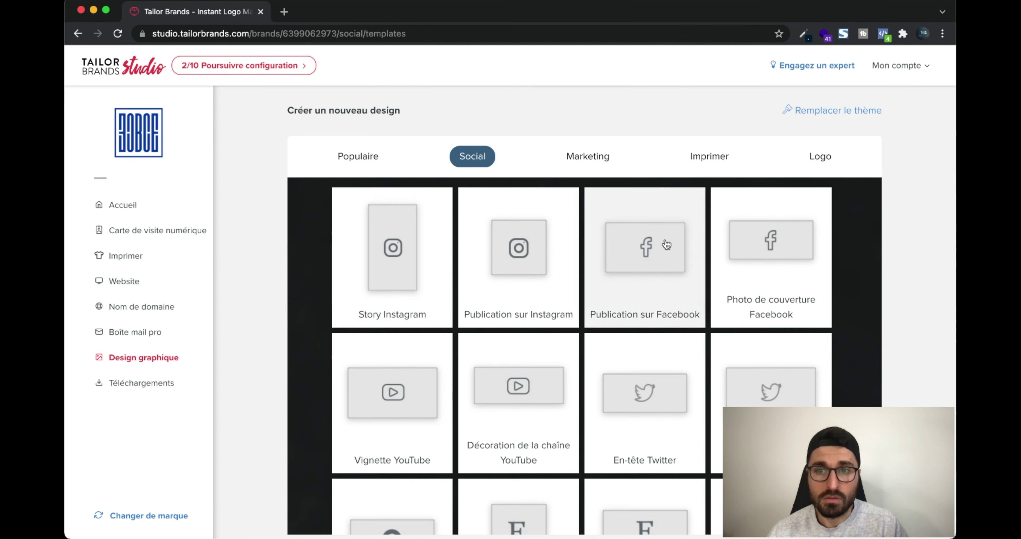
scroll(665, 246, "down", 4)
scroll(667, 245, "up", 4)
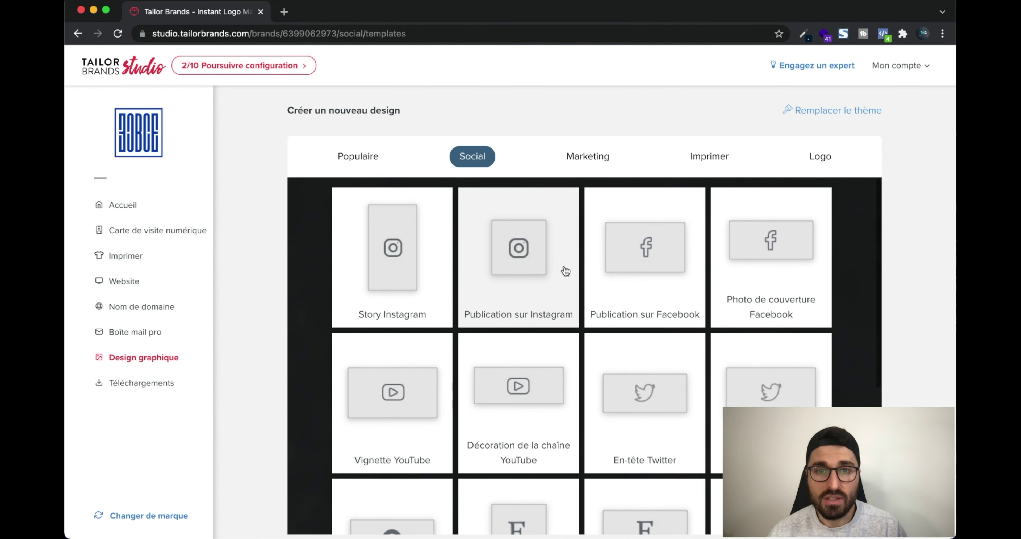
left_click(532, 283)
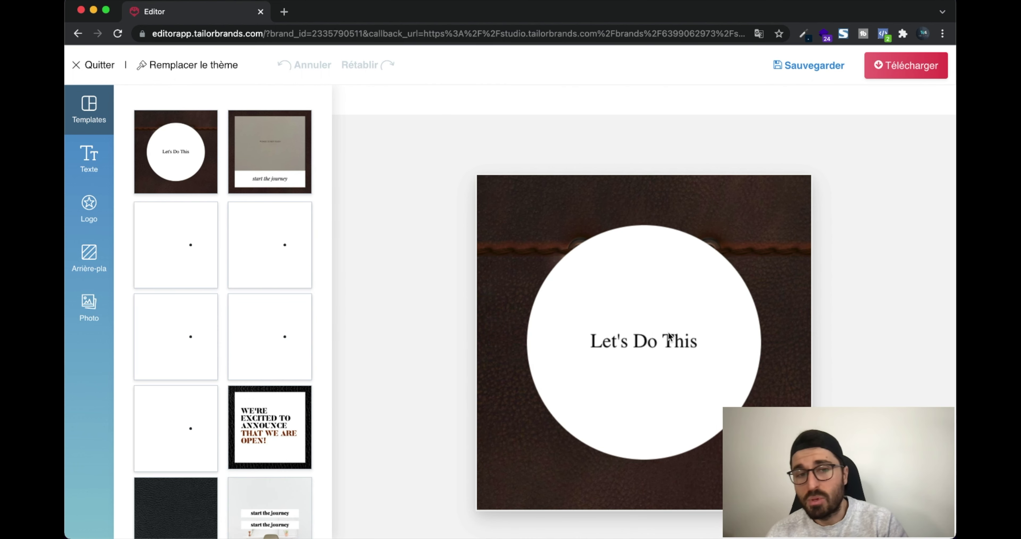
Replace the design with the leather-framed 'WE'RE EXCITED TO ANNOUNCE THAT WE ARE OPEN!' template
left_click(276, 428)
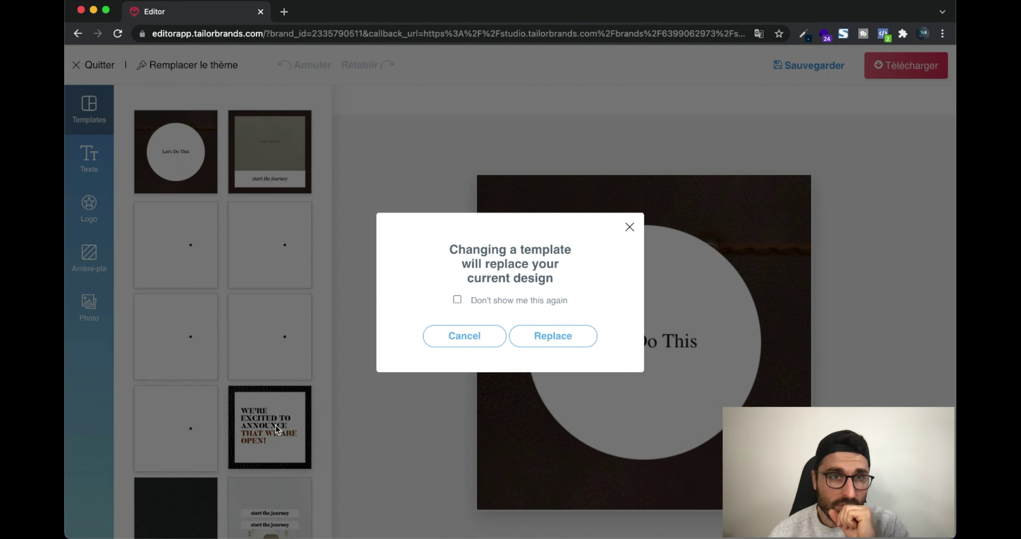
left_click(457, 299)
left_click(538, 339)
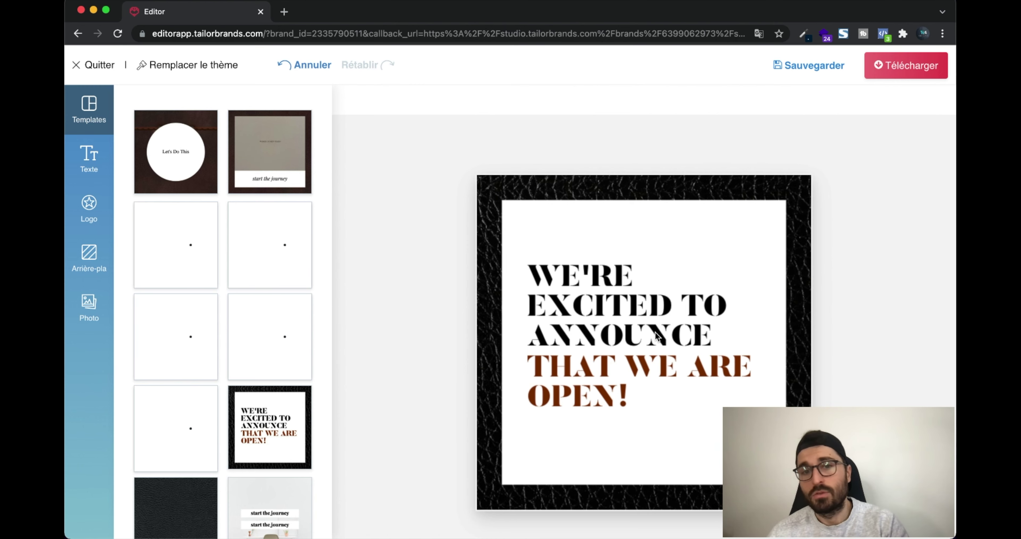
Make the 'THAT WE ARE OPEN!' line Regular weight and dark red
left_click(664, 314)
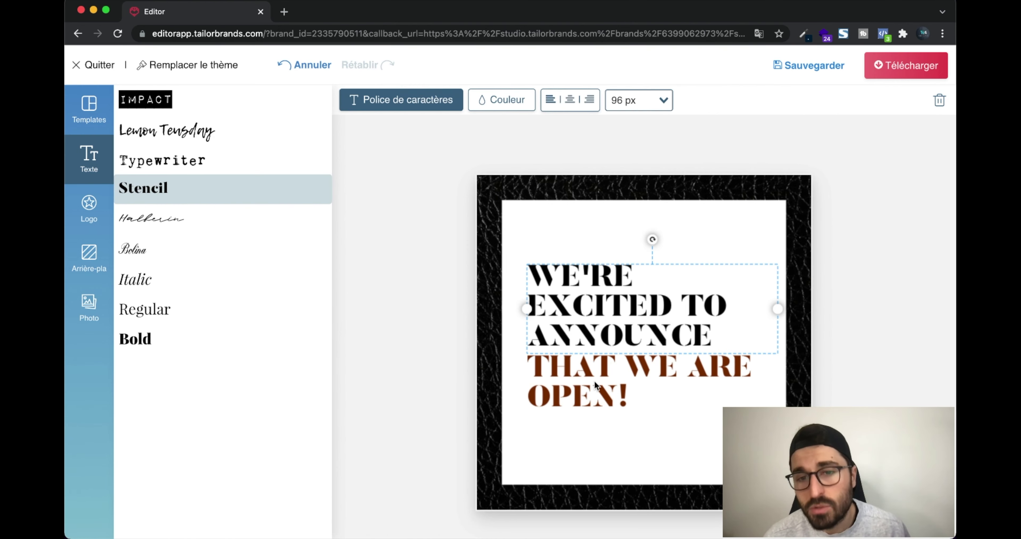
left_click(633, 405)
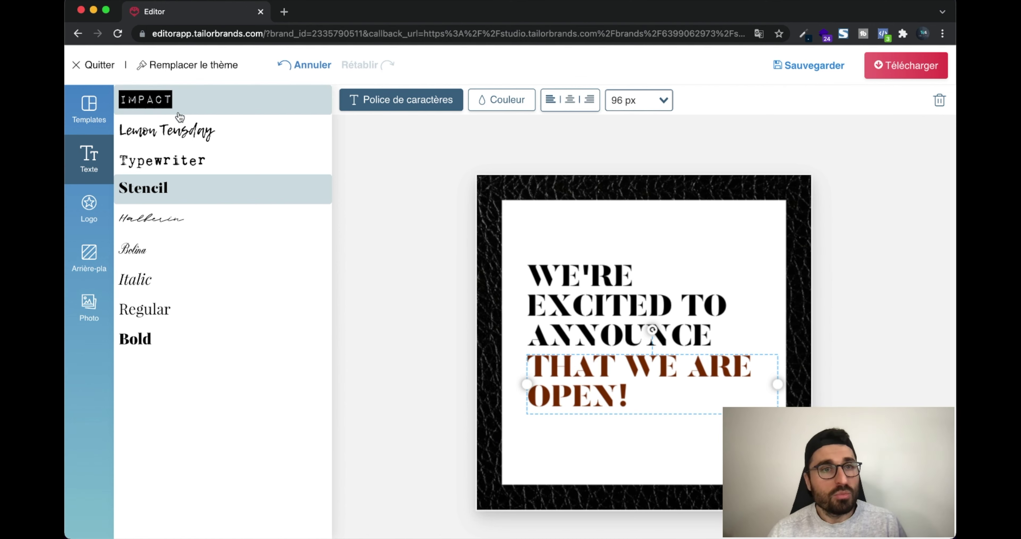
left_click(179, 131)
left_click(178, 168)
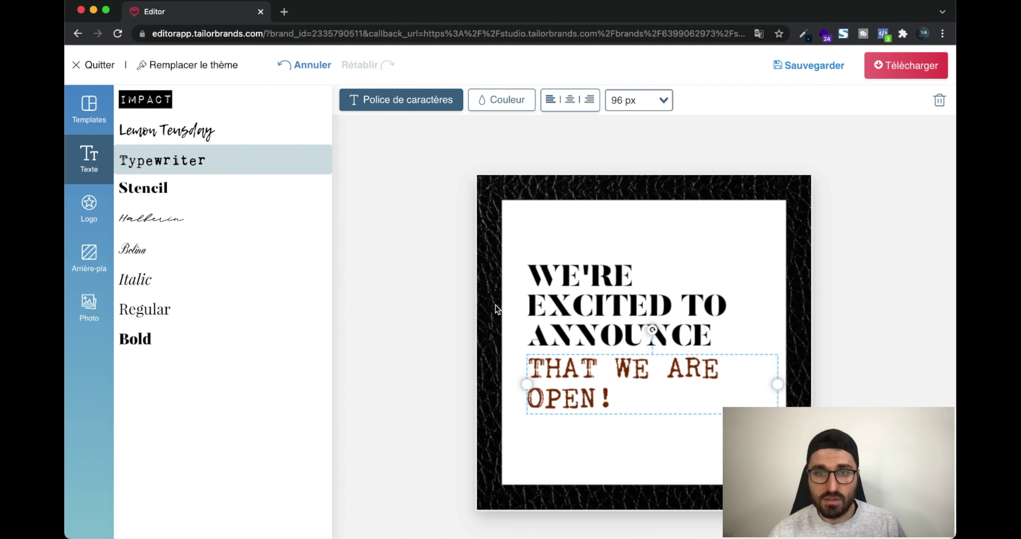
left_click(595, 307)
left_click(585, 366)
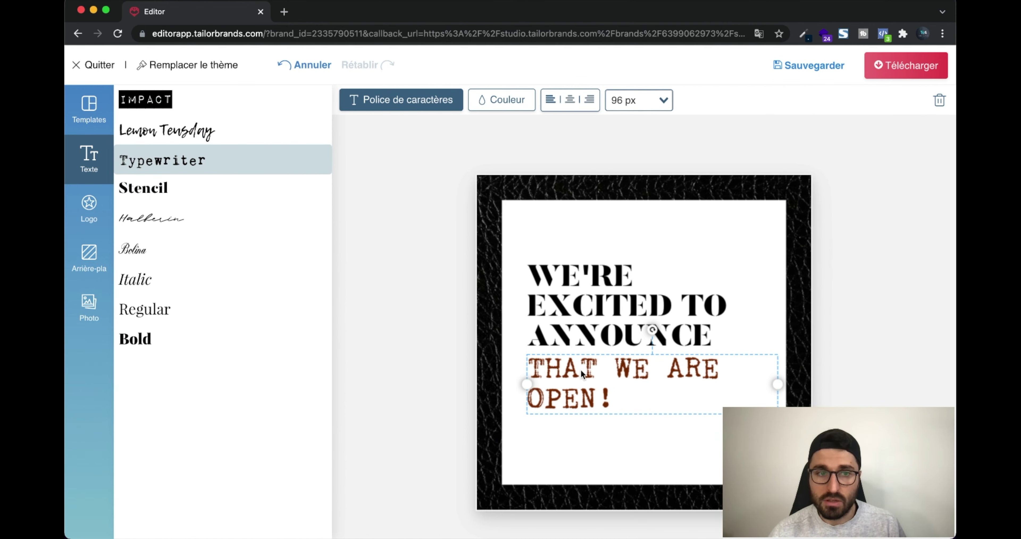
left_click(185, 331)
left_click(190, 315)
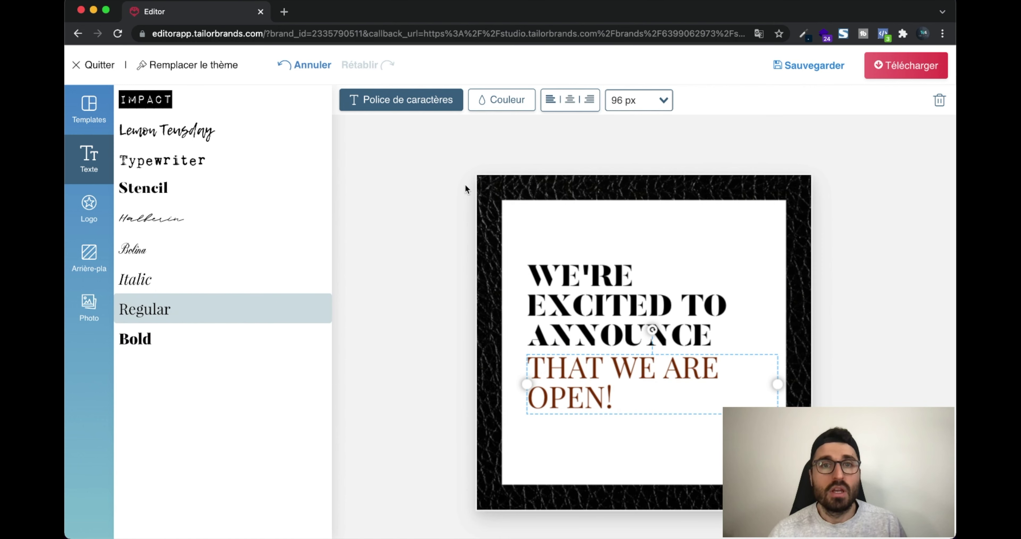
left_click(500, 104)
left_click(141, 335)
Add the black brand logo, shrunk small in the post's lower-right corner
left_click(389, 295)
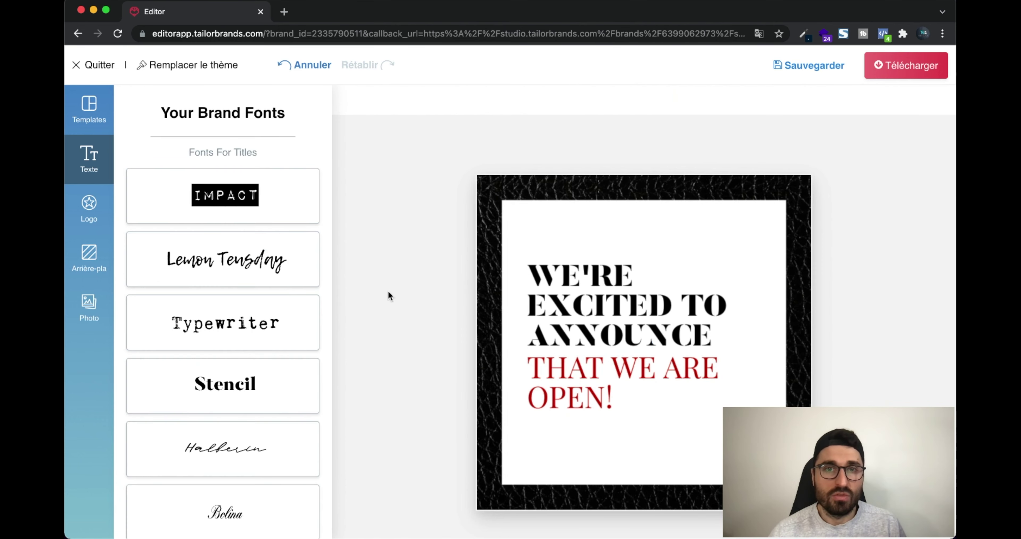
left_click(97, 206)
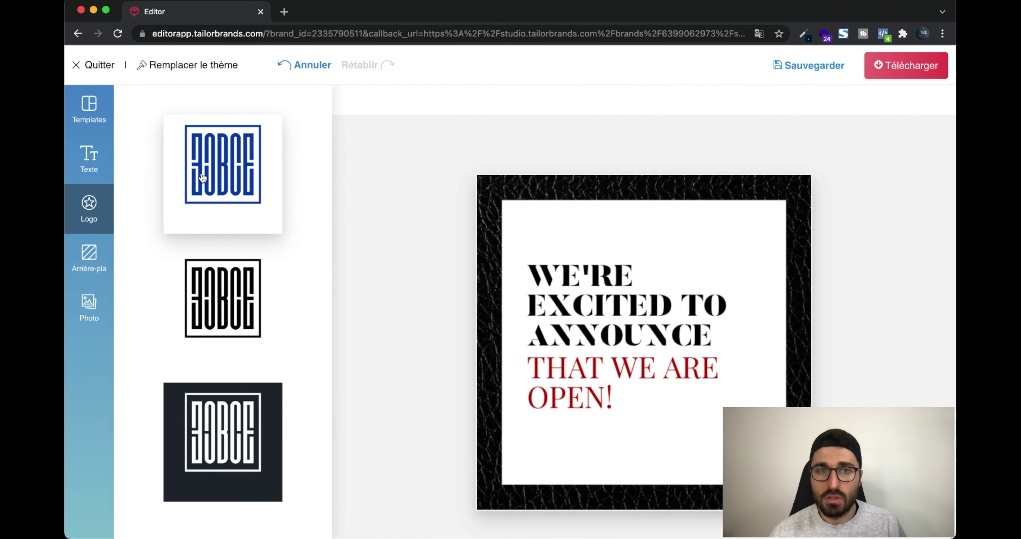
left_click(222, 294)
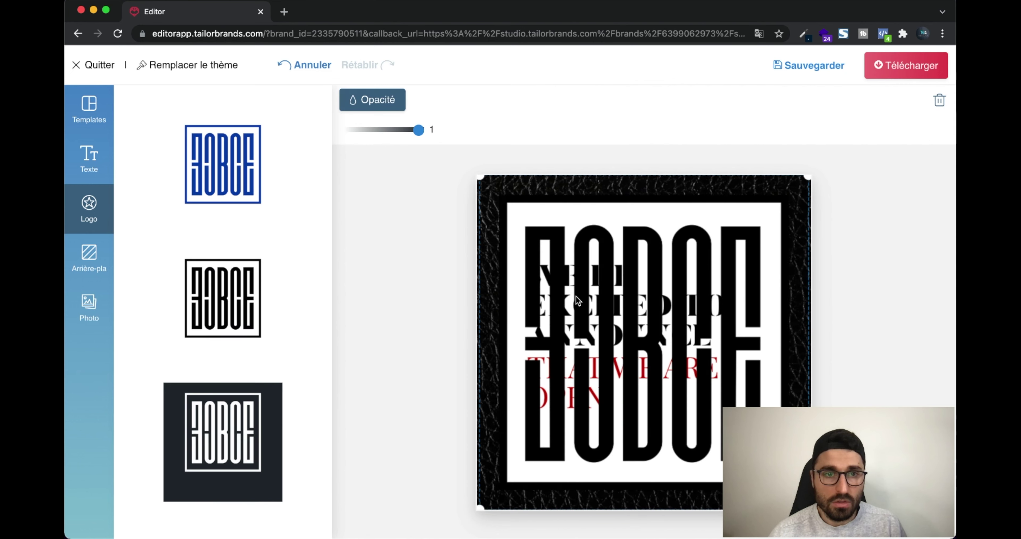
left_click_drag(612, 304, 636, 319)
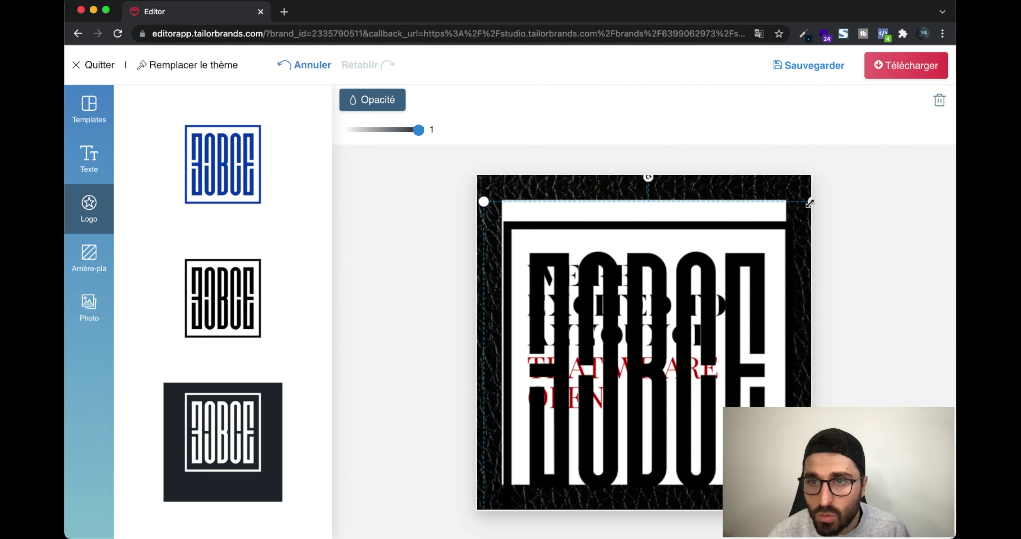
left_click_drag(810, 203, 719, 417)
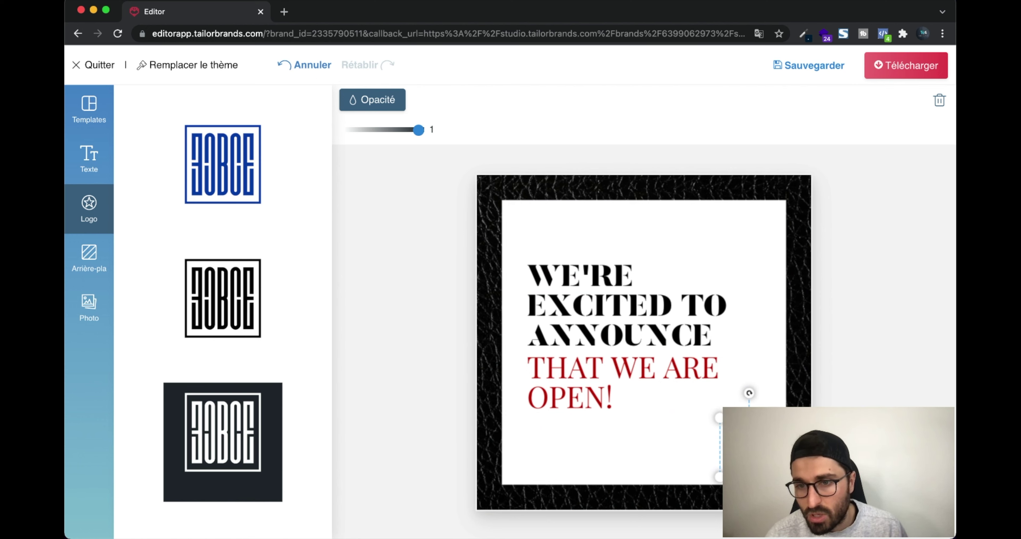
left_click(679, 439)
Compare stitched leather, plain brown leather and solid blue backgrounds, settling on plain brown leather
left_click(573, 363)
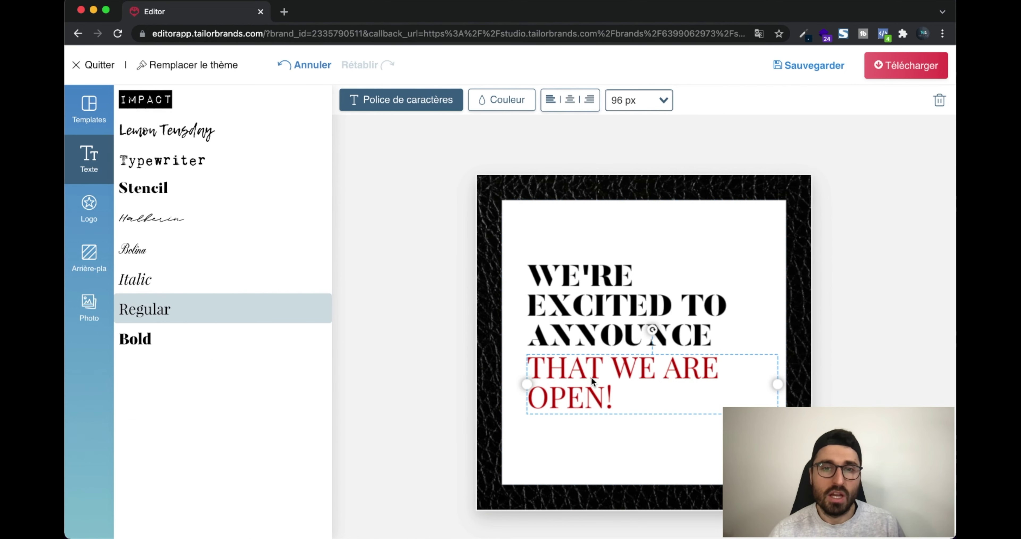
left_click(88, 246)
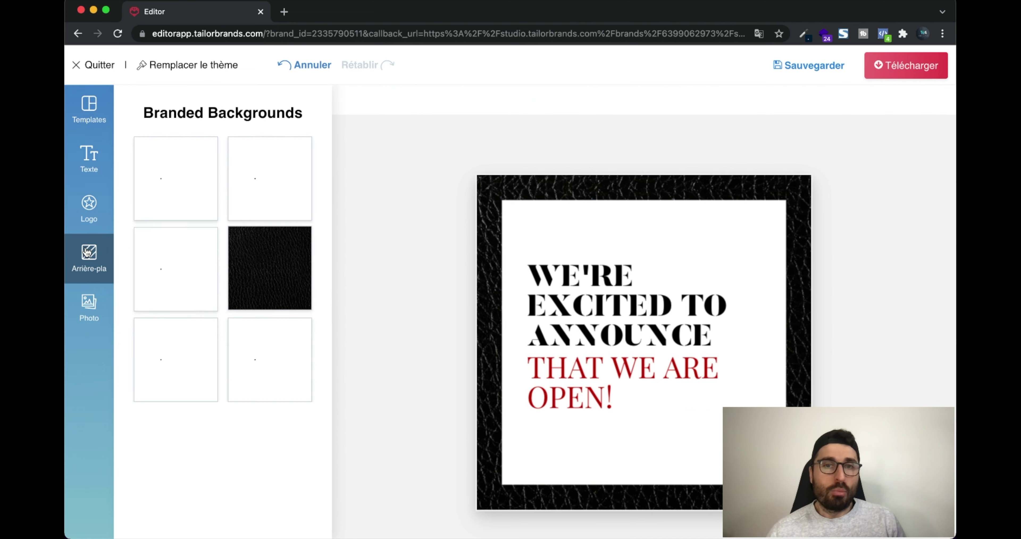
left_click(171, 269)
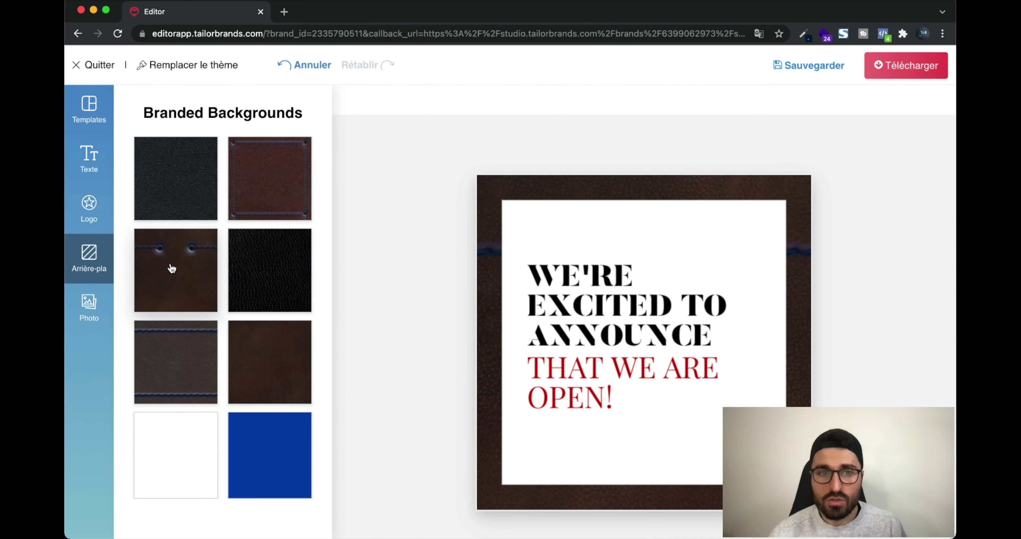
left_click(246, 352)
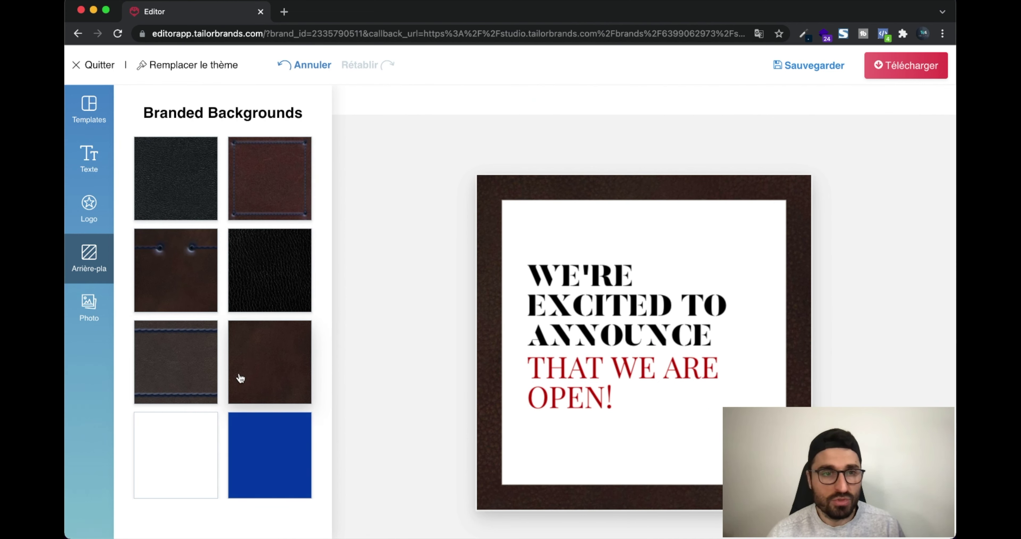
left_click(266, 450)
left_click(268, 352)
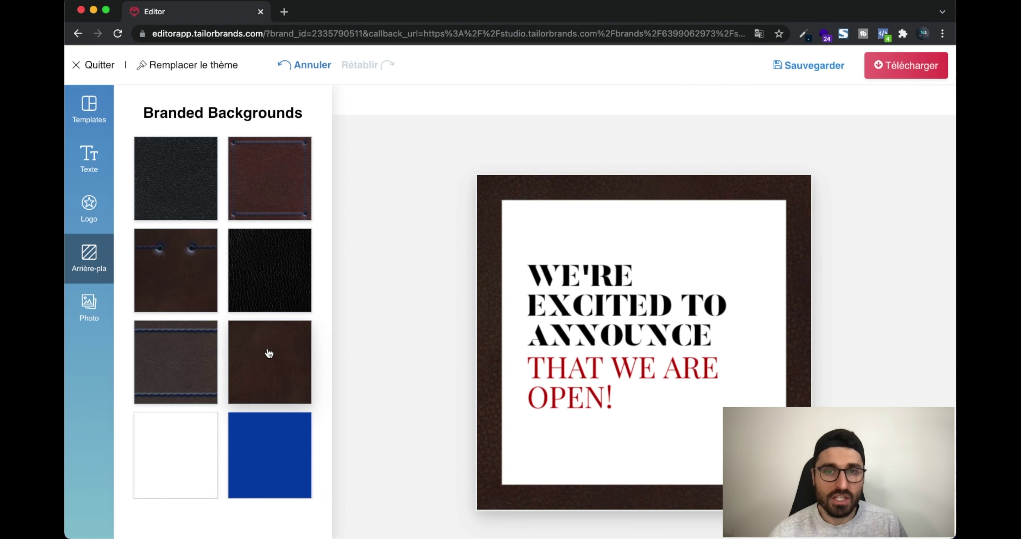
Try a coffee-cup stock photo on the post, then remove it again
left_click(91, 307)
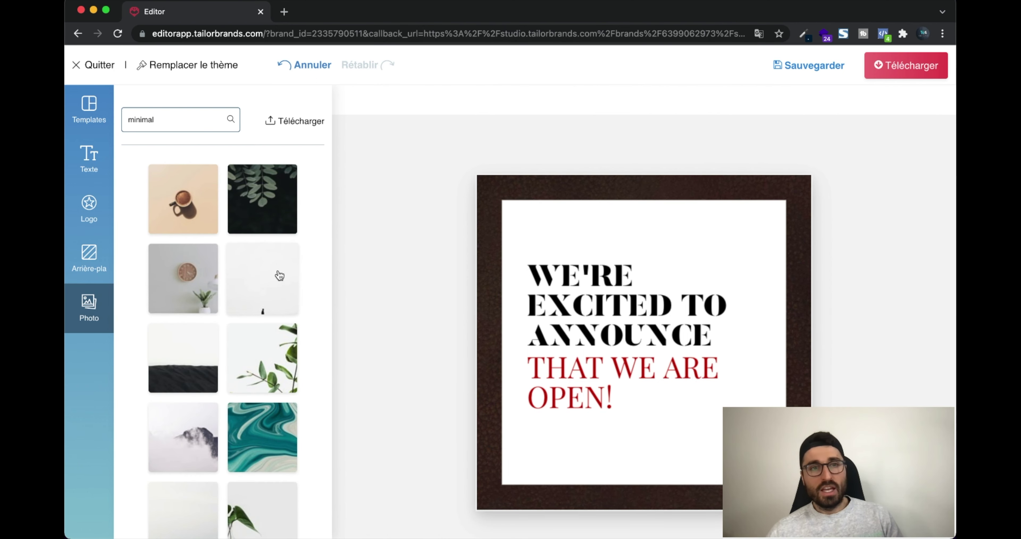
left_click(186, 209)
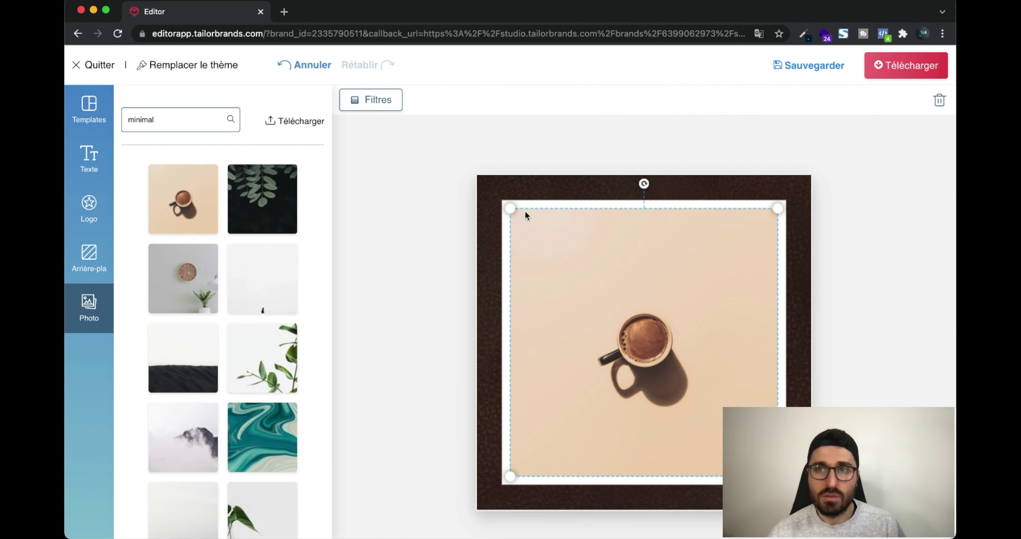
left_click(938, 100)
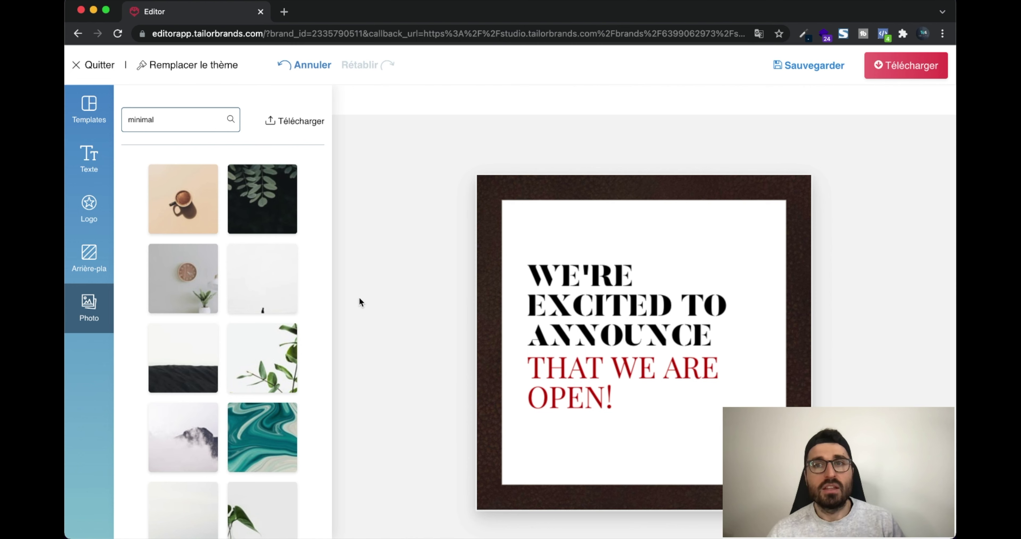
scroll(182, 358, "down", 1)
scroll(182, 353, "up", 1)
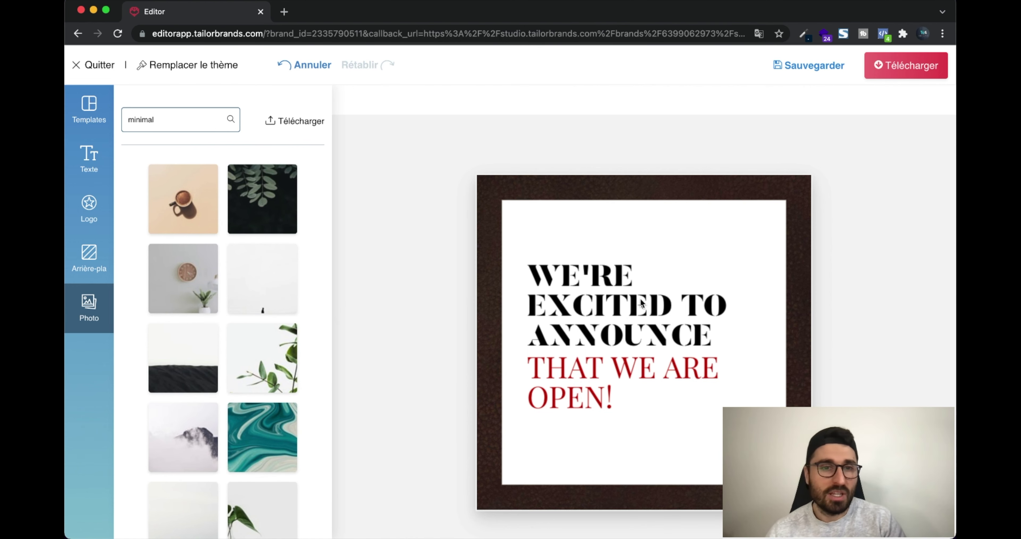
Export the post as stage_1637408705.jpeg, check it in Preview, then close Preview
left_click(898, 74)
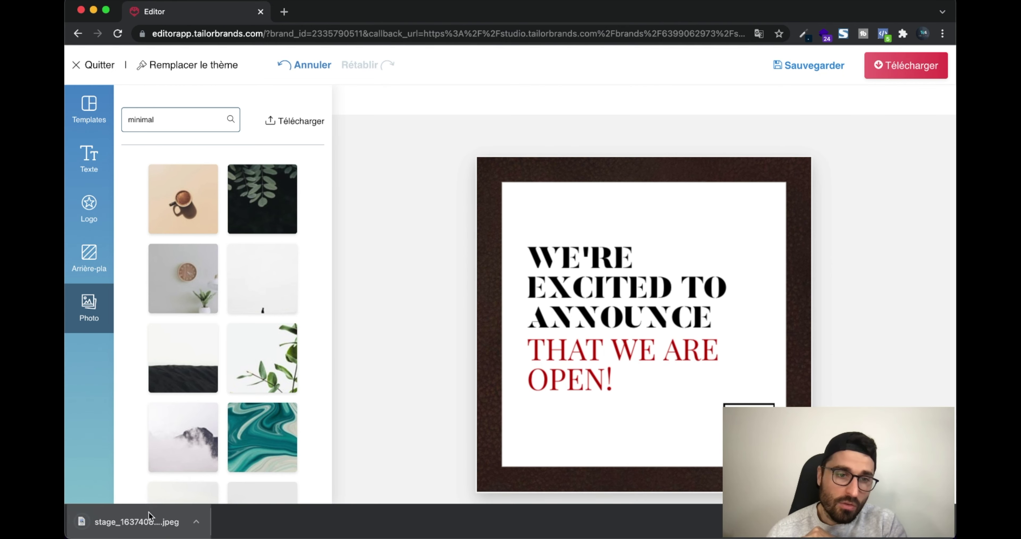
left_click(150, 516)
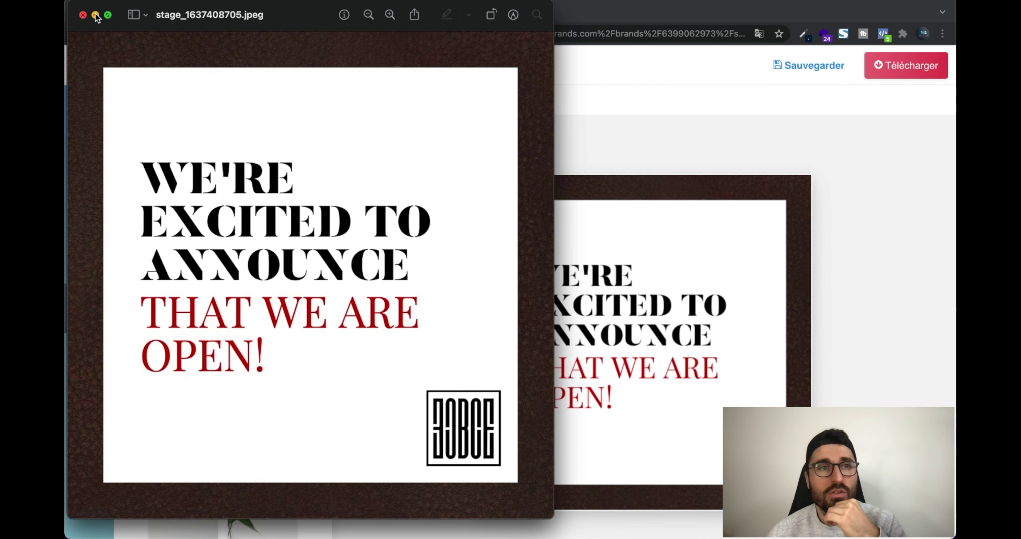
left_click(83, 15)
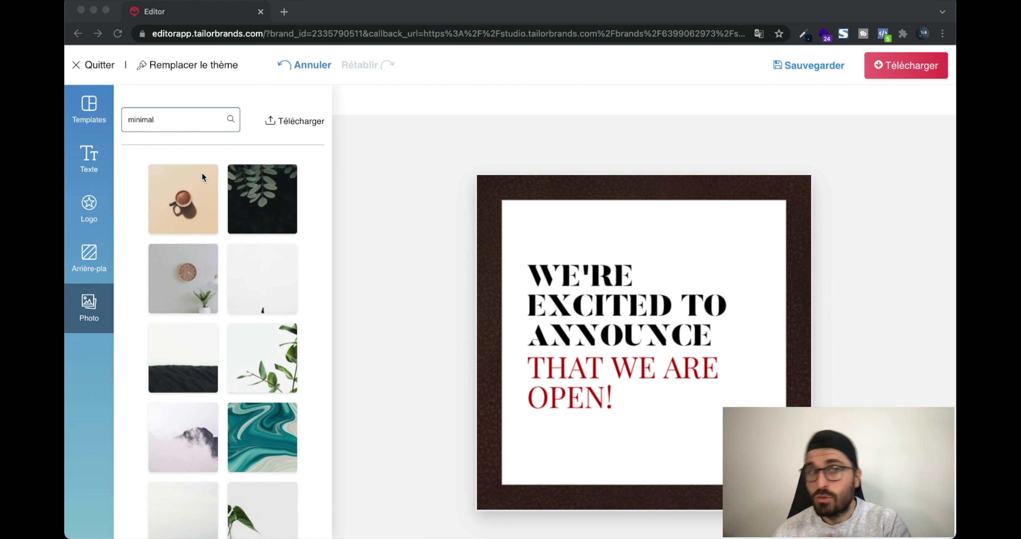
Glance at the post templates list, then quit the editor to the studio home dashboard
left_click(88, 114)
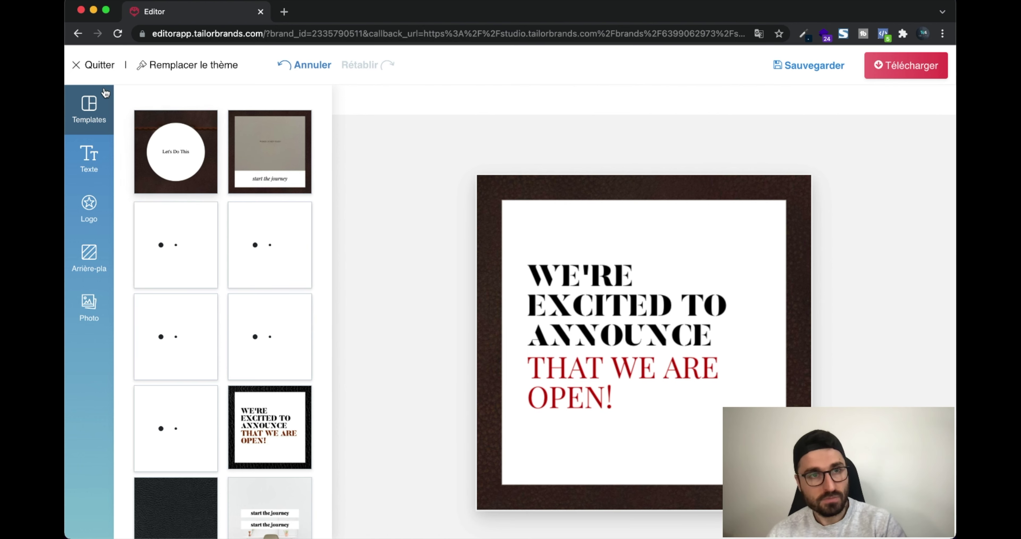
left_click(92, 66)
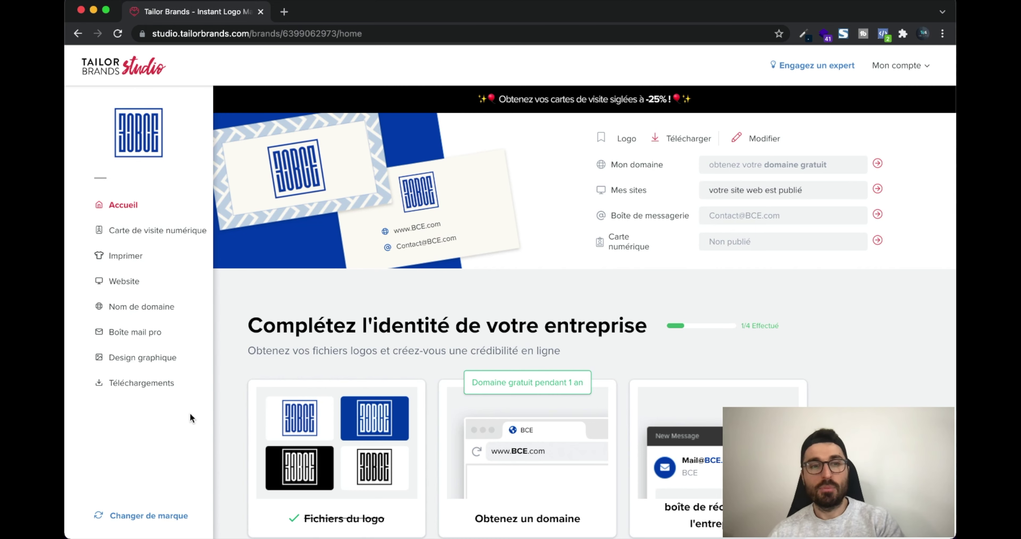
Download the Logo principal package and flip through its seven PNG and JPEG logo files
left_click(149, 383)
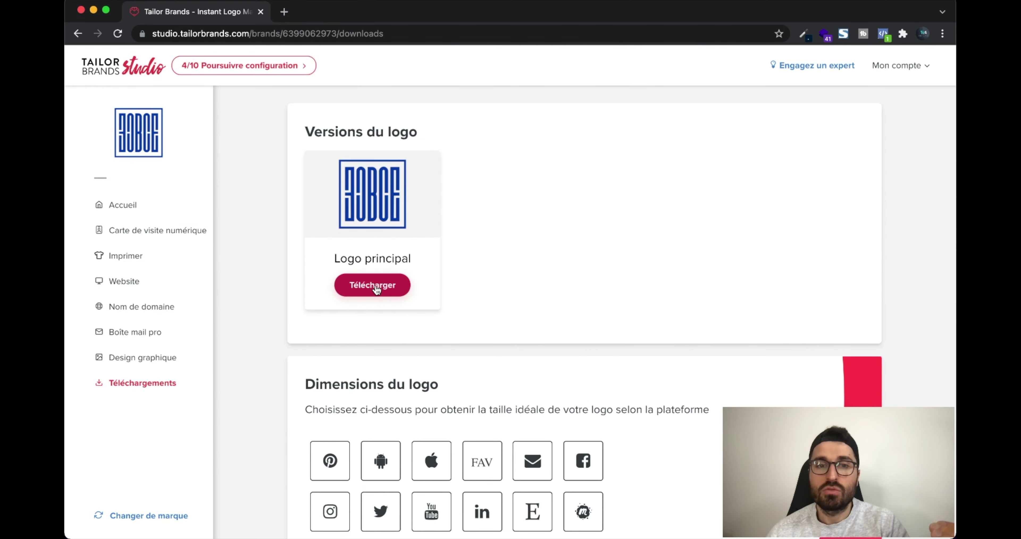
left_click(379, 290)
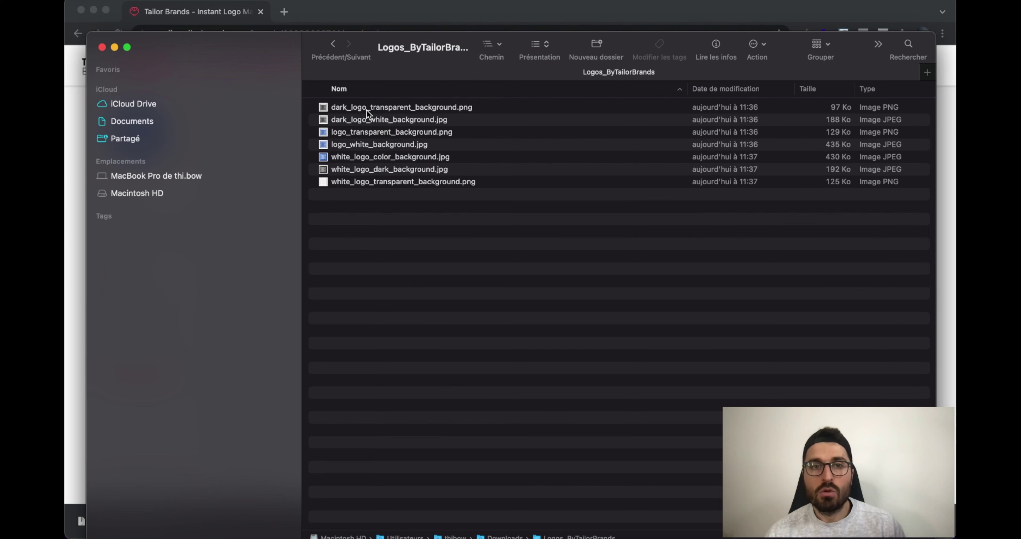
left_click(366, 109)
key("space")
key("Down")
key("Down")
key("Down")
key("Down")
key("space")
key("Down")
key("super+Tab")
scroll(515, 250, "down", 2)
scroll(516, 251, "up", 2)
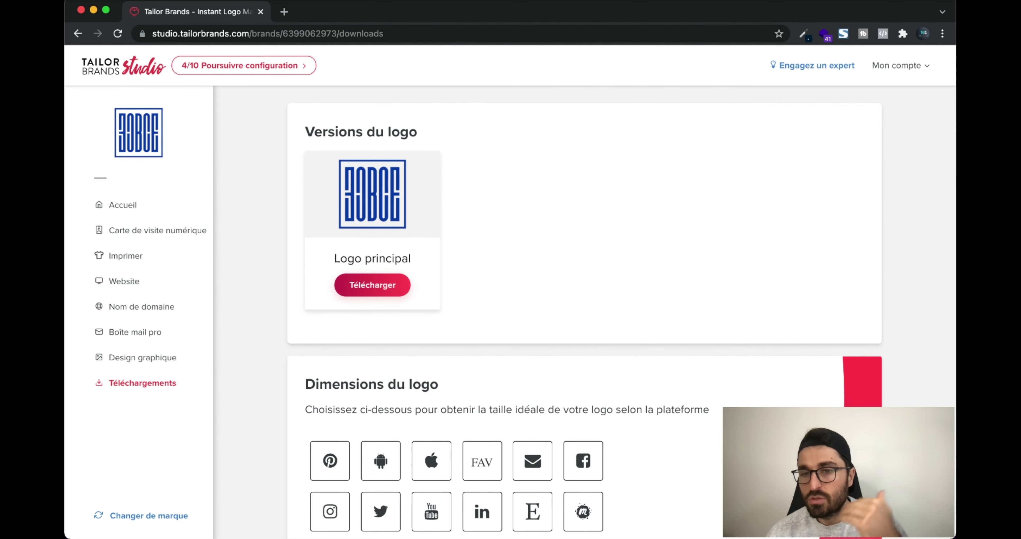
scroll(628, 313, "down", 2)
scroll(628, 313, "down", 12)
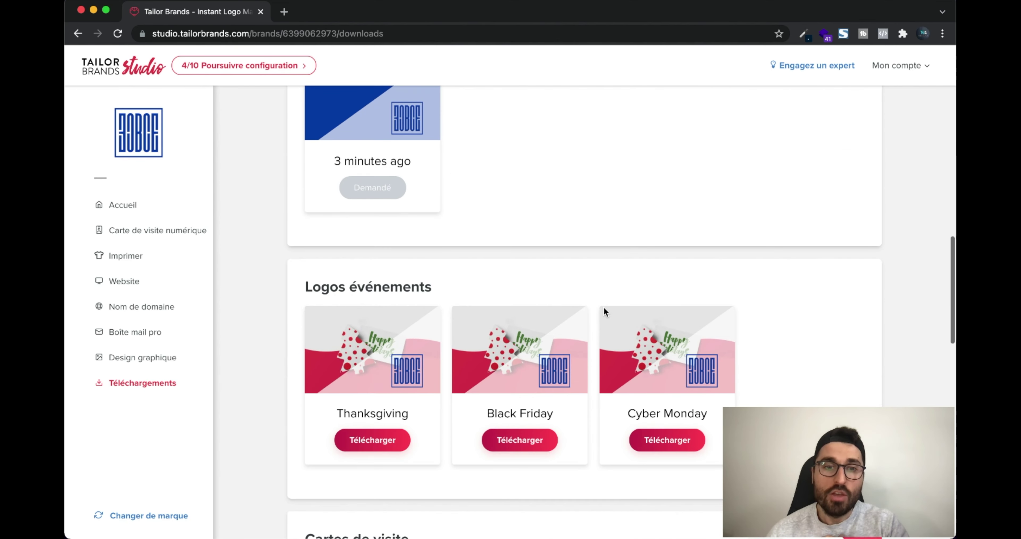
scroll(367, 173, "up", 5)
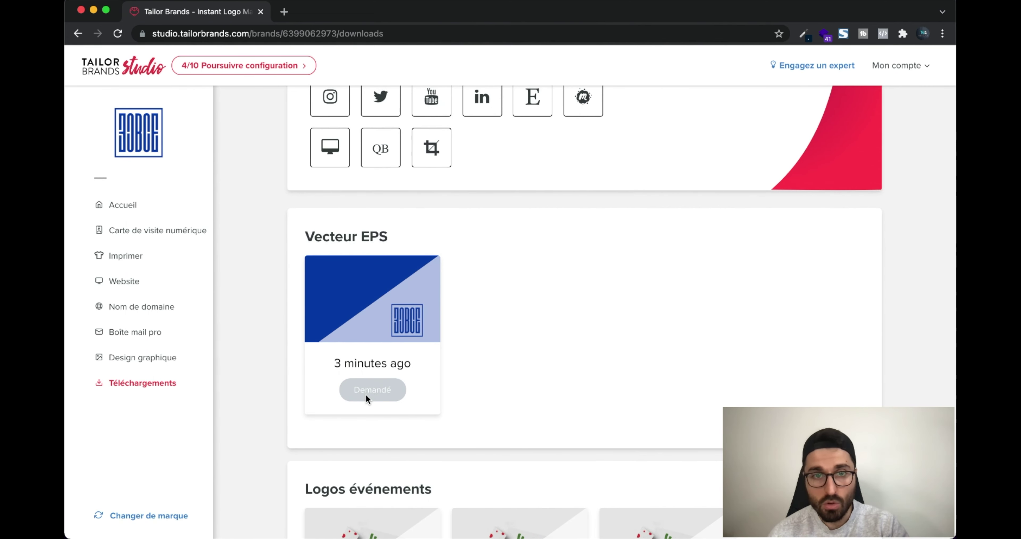
scroll(366, 396, "up", 3)
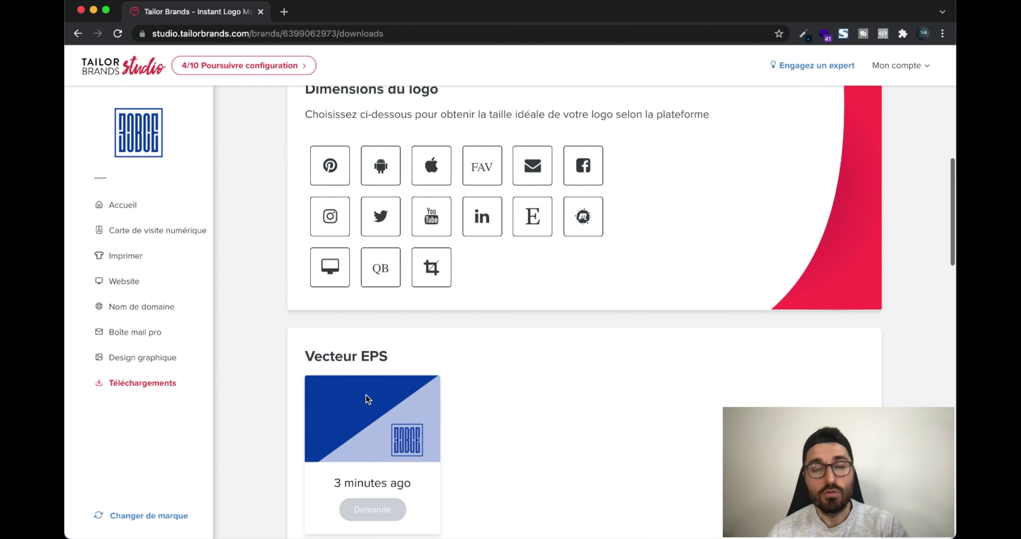
scroll(365, 394, "up", 3)
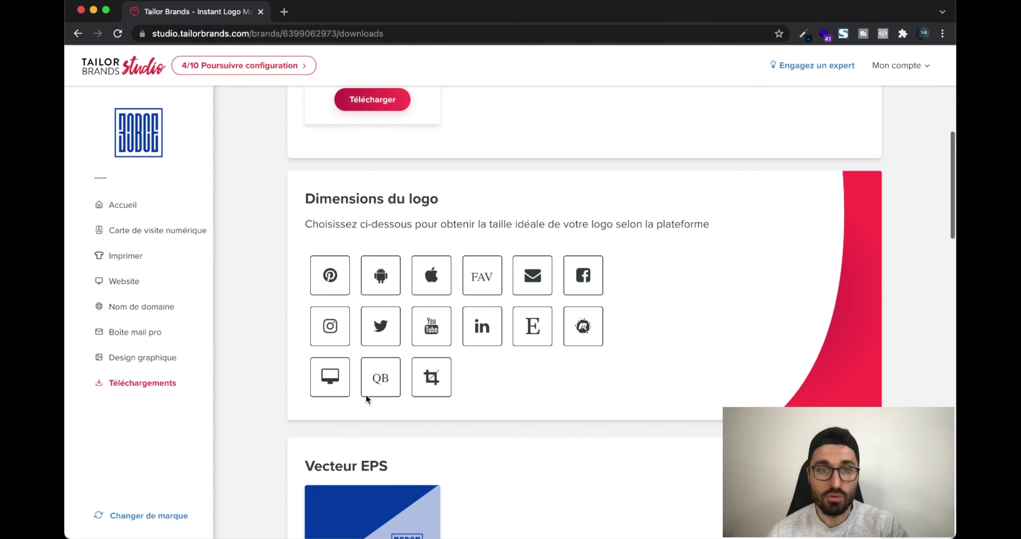
scroll(365, 394, "down", 8)
scroll(365, 393, "down", 4)
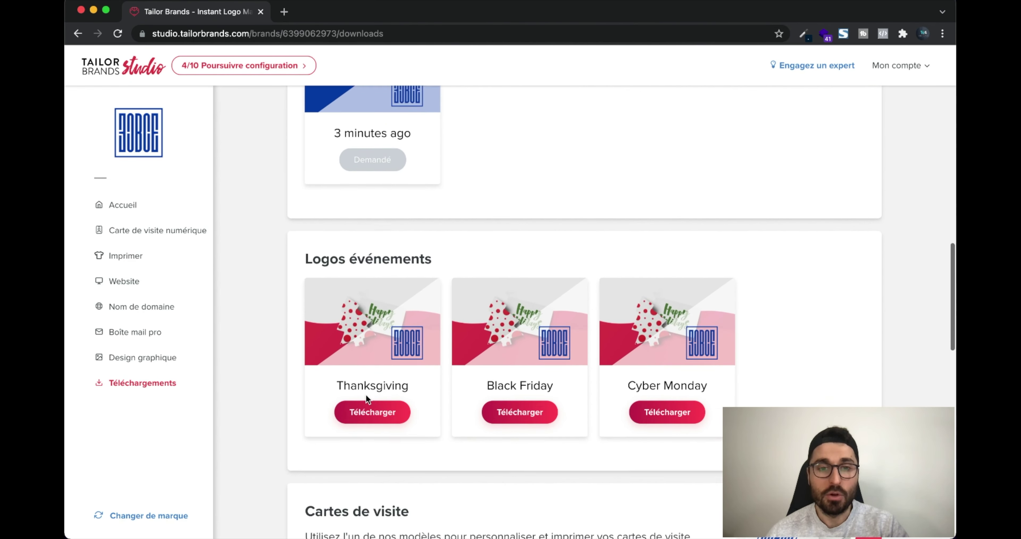
scroll(366, 392, "up", 15)
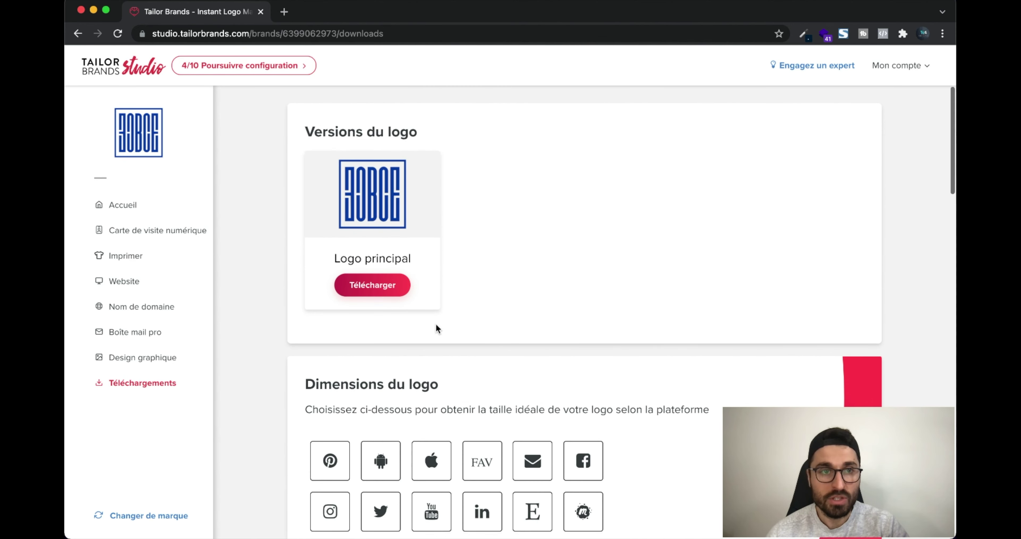
scroll(448, 310, "down", 1)
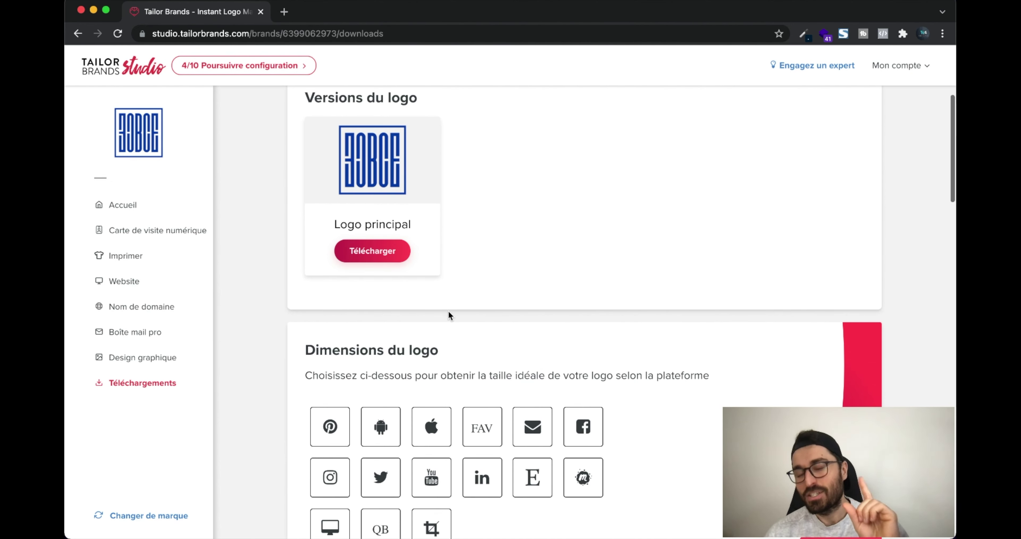
scroll(467, 305, "down", 2)
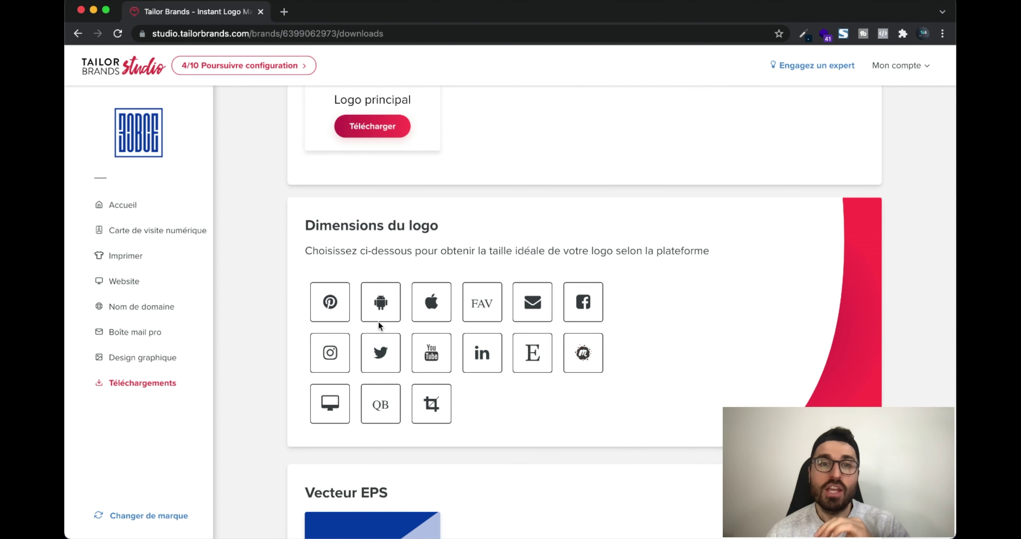
Download the 800 x 800 px YouTube profile image and unzip it to its folder
left_click(435, 360)
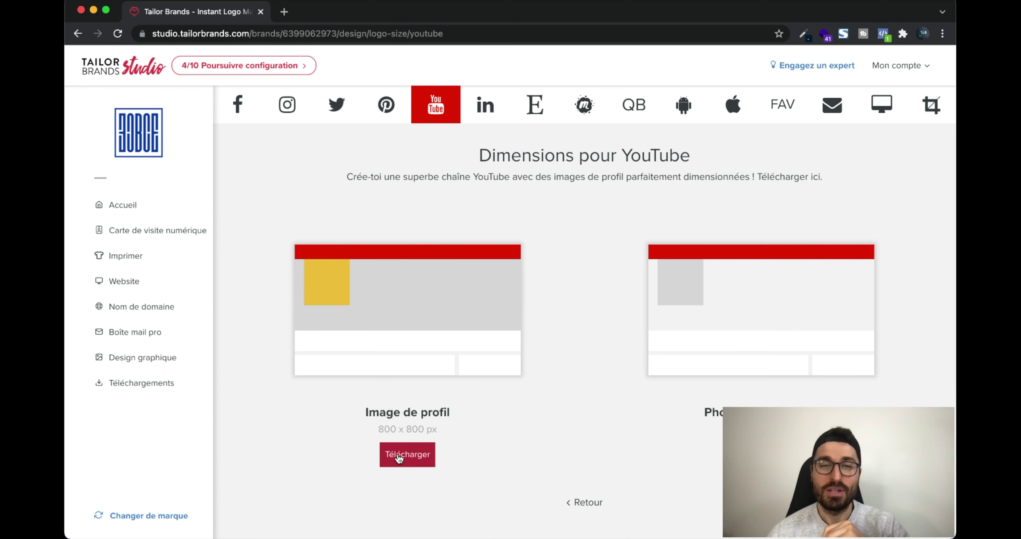
left_click(404, 457)
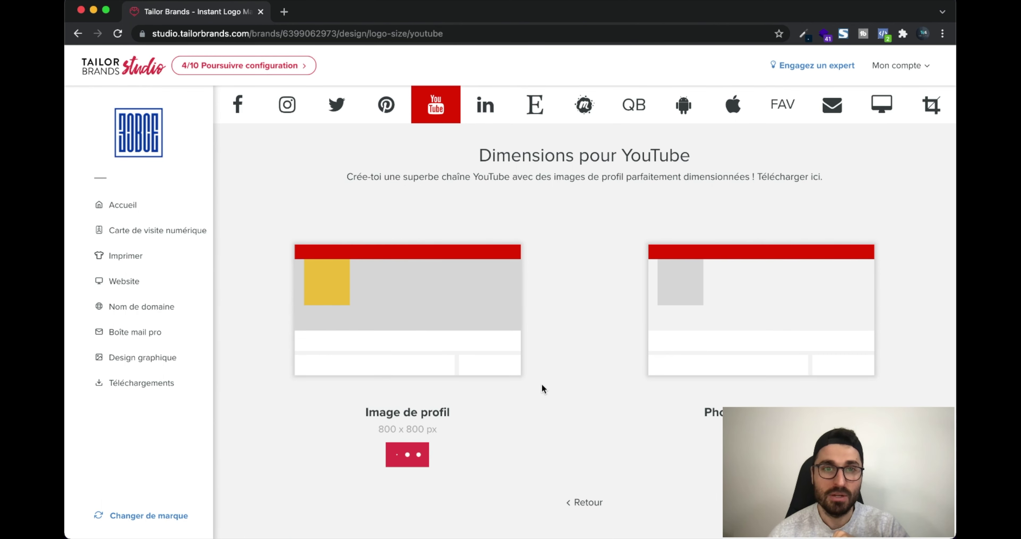
left_click(162, 523)
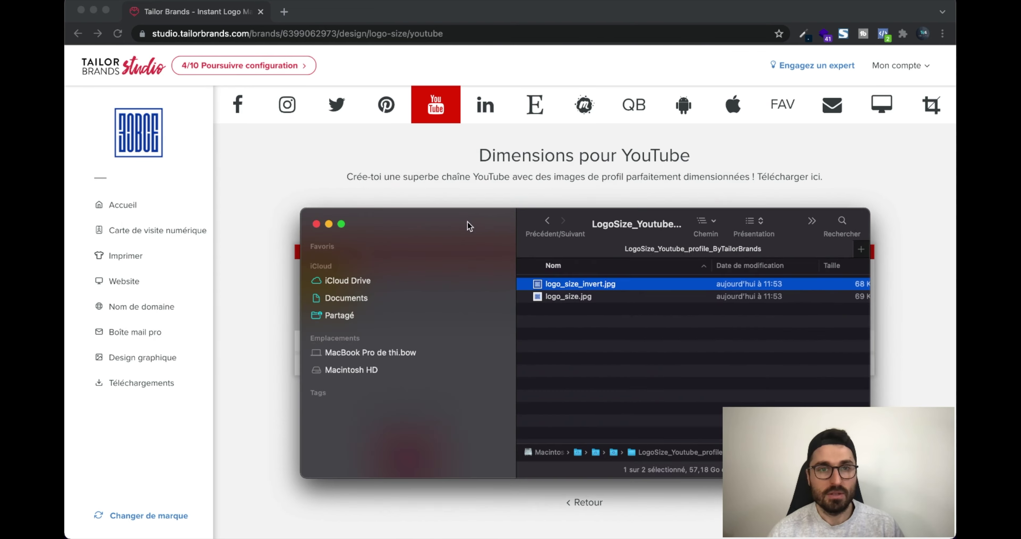
Quick Look logo_size_invert.jpg, the white BCE mark on blue, then return to Chrome
left_click_drag(467, 223, 445, 145)
key("space")
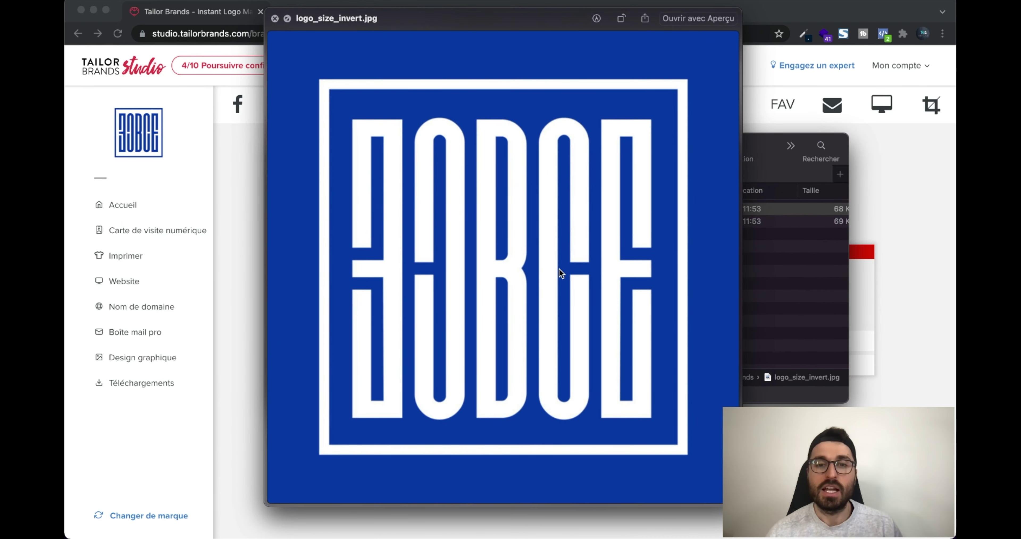
key("space")
left_click(547, 187)
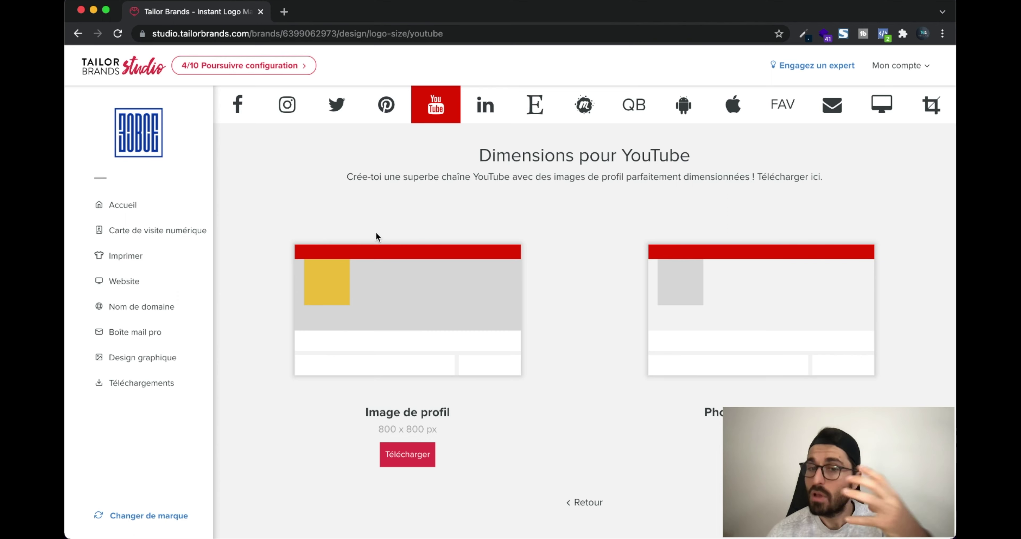
Return from YouTube dimensions to Téléchargements and scan the logo-size options
left_click(584, 501)
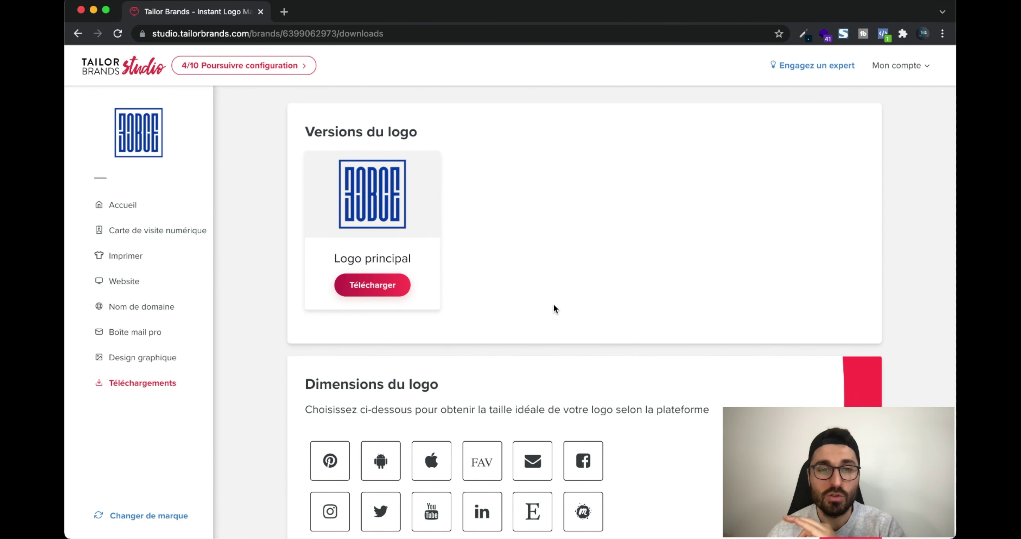
scroll(554, 304, "down", 8)
scroll(553, 304, "up", 8)
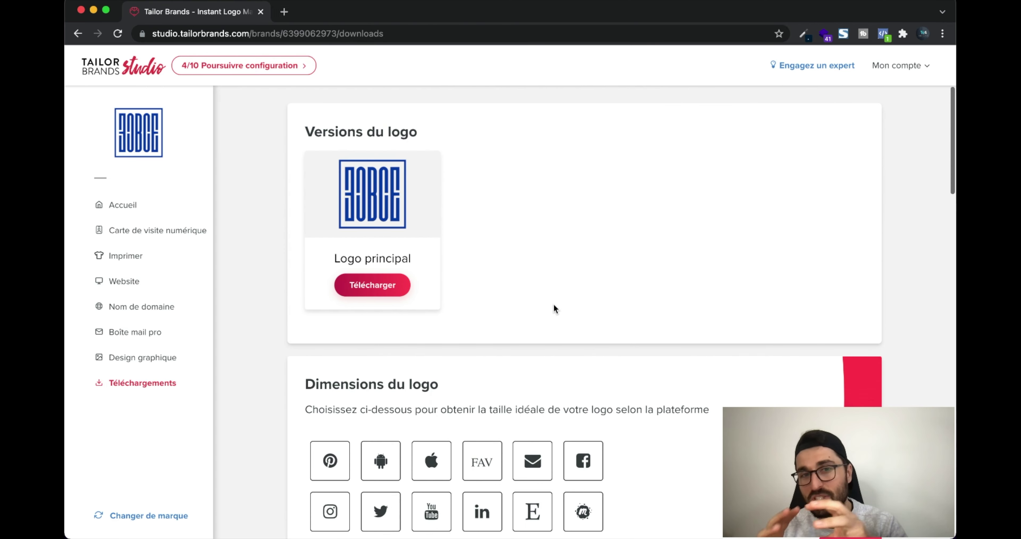